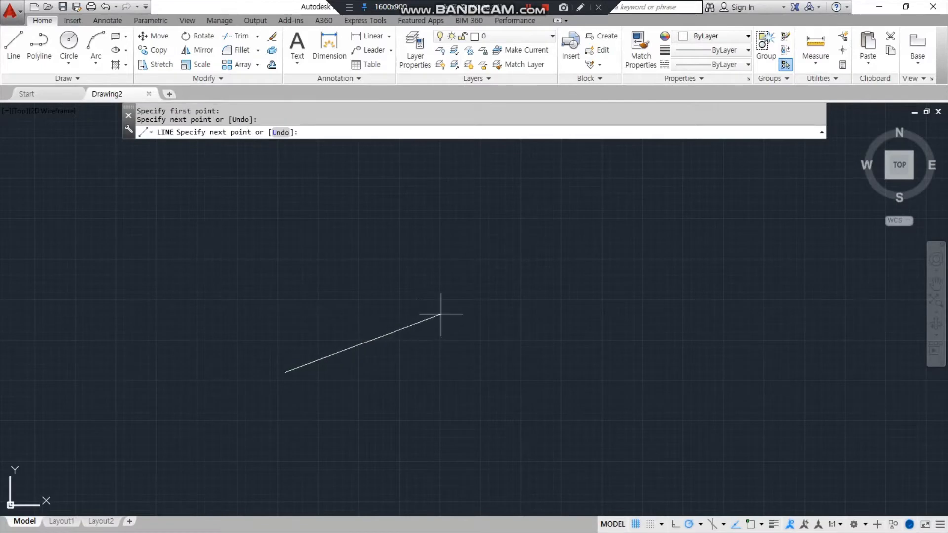
Step: Finish the single sloped line and start the Lengthen command
key("Return")
type("len")
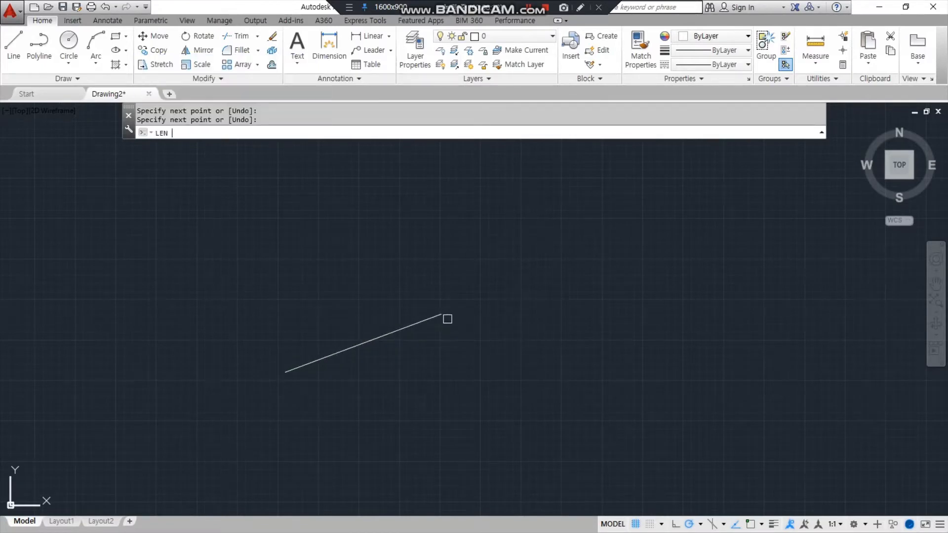
key("Return")
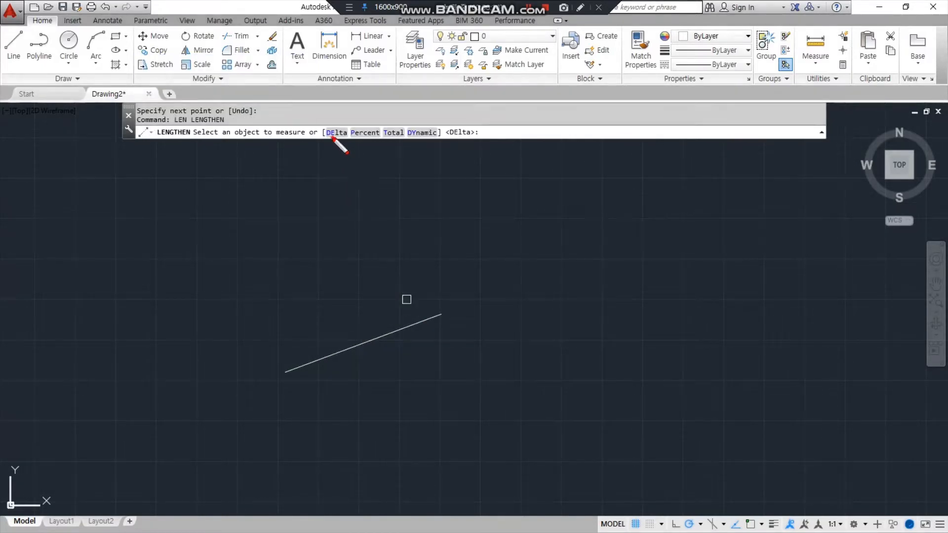
mouse_move(331, 139)
left_mouse_down()
mouse_move(376, 157)
mouse_move(433, 143)
mouse_move(387, 178)
left_mouse_up()
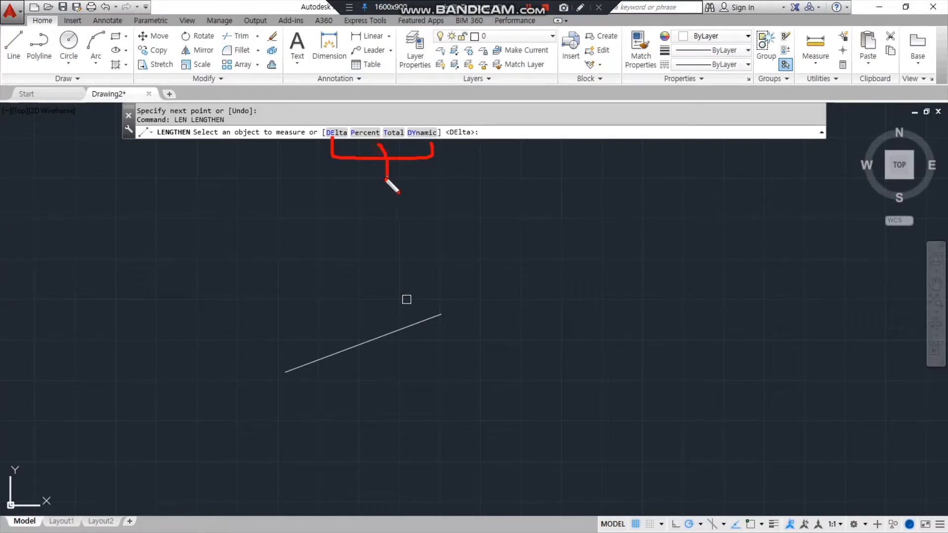
left_click_drag(361, 146, 363, 185)
mouse_move(423, 148)
left_mouse_down()
mouse_move(406, 147)
mouse_move(436, 149)
left_mouse_up()
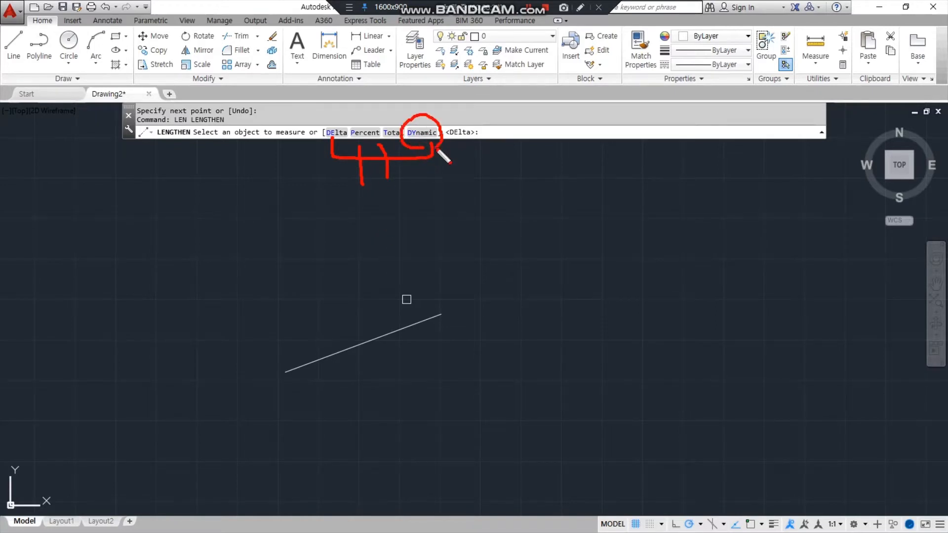
key("Escape")
Step: Measure the sloped line and use Lengthen's Dynamic option to repeatedly shorten and extend its upper end freehand
left_click(428, 319)
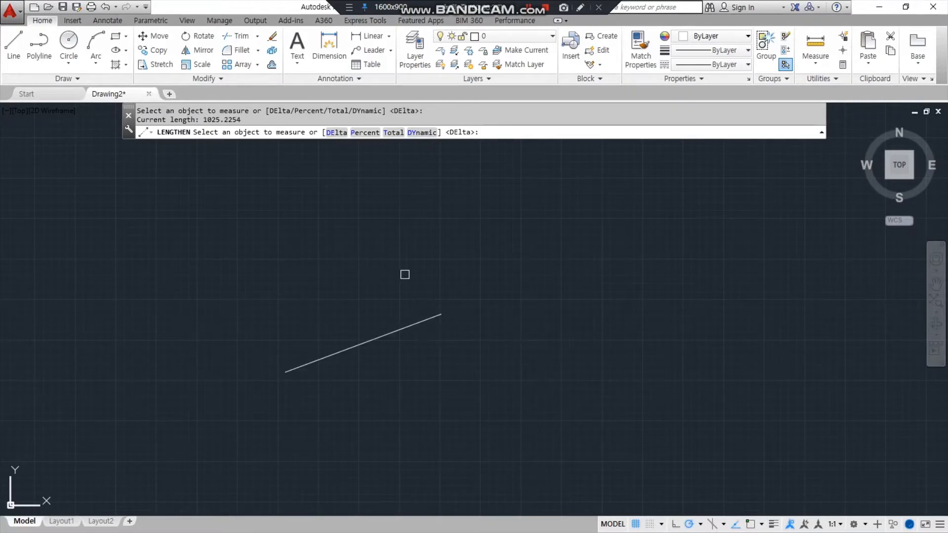
left_click(420, 132)
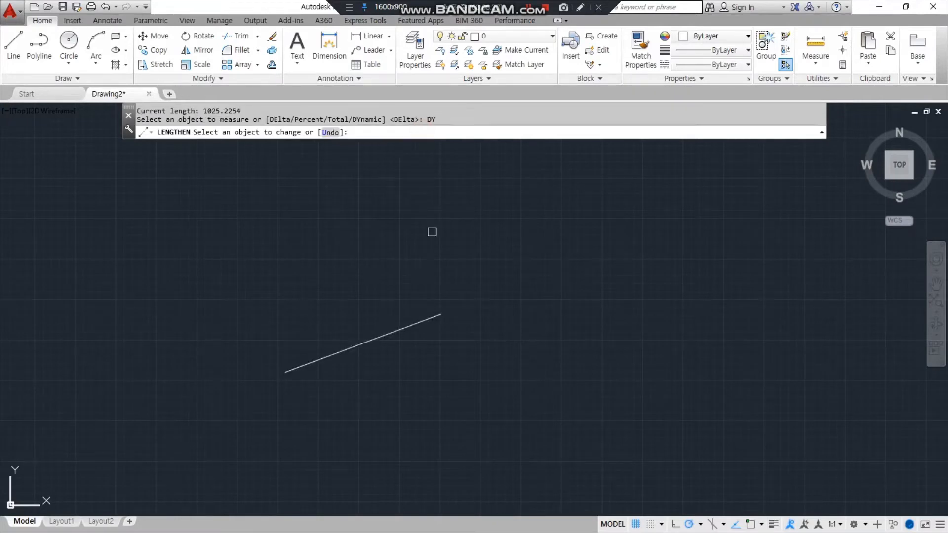
left_click(435, 316)
left_click(383, 309)
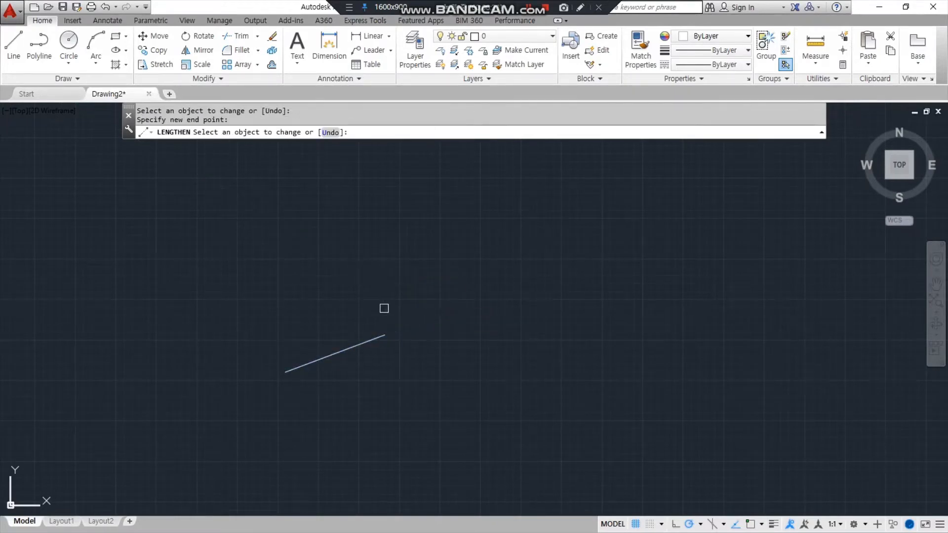
left_click(379, 333)
left_click(485, 237)
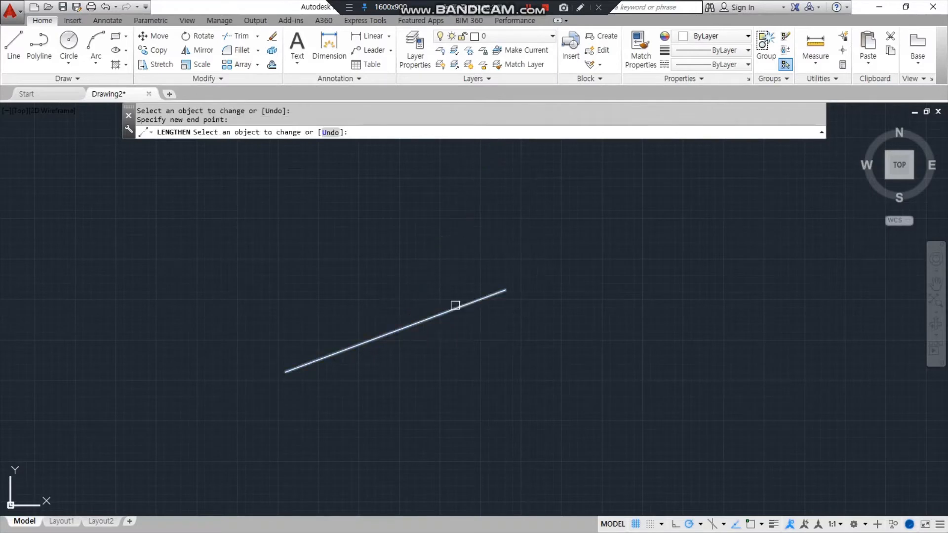
left_click(456, 304)
left_click(390, 338)
left_click(385, 332)
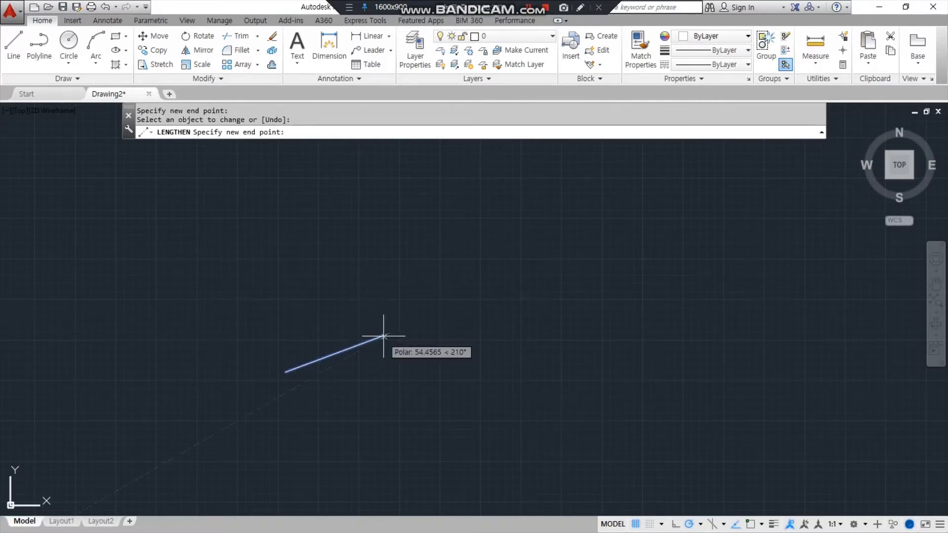
left_click(476, 260)
Step: Turn on lineweight display and set the sloped line's total length to 200 with Lengthen's Total option
left_click(772, 525)
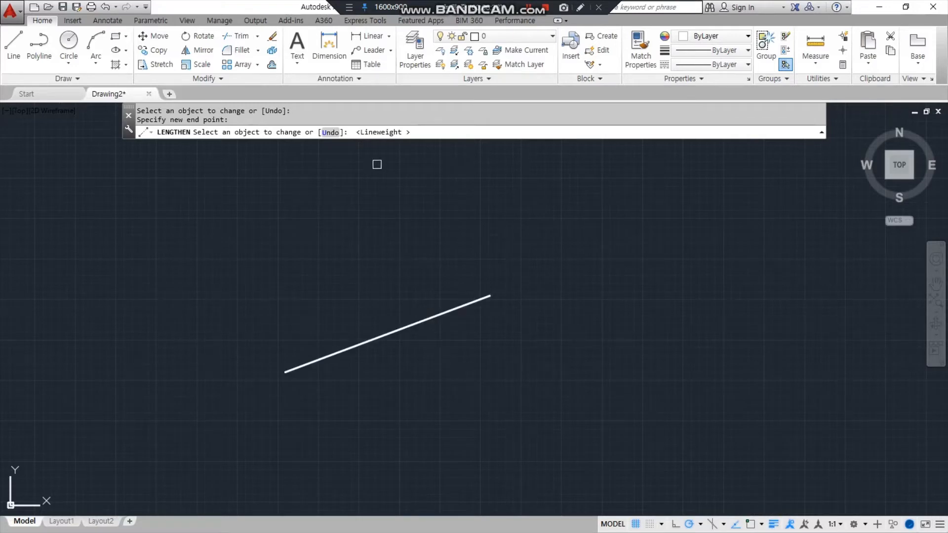
key("Return")
key("Return")
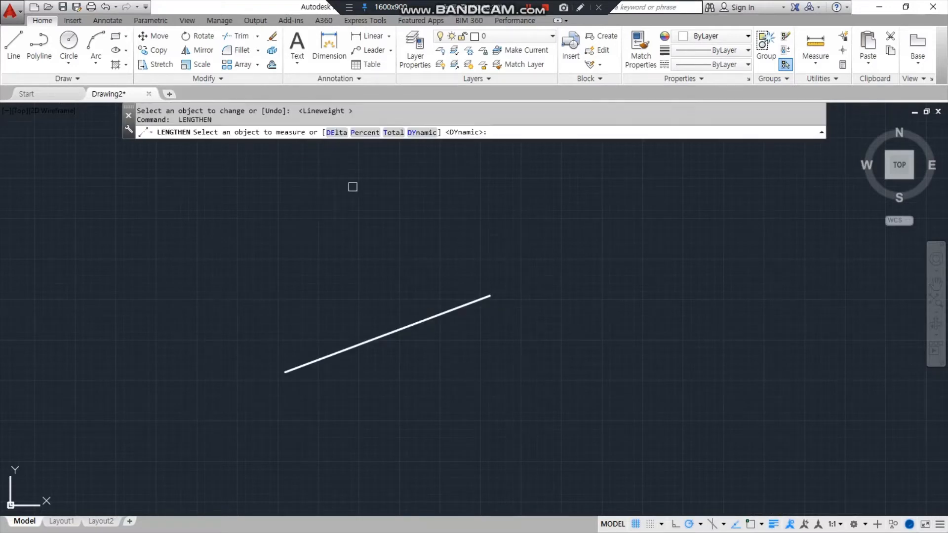
left_click(393, 132)
mouse_move(291, 371)
left_mouse_down()
mouse_move(281, 354)
mouse_move(496, 280)
mouse_move(410, 401)
mouse_move(304, 380)
left_mouse_up()
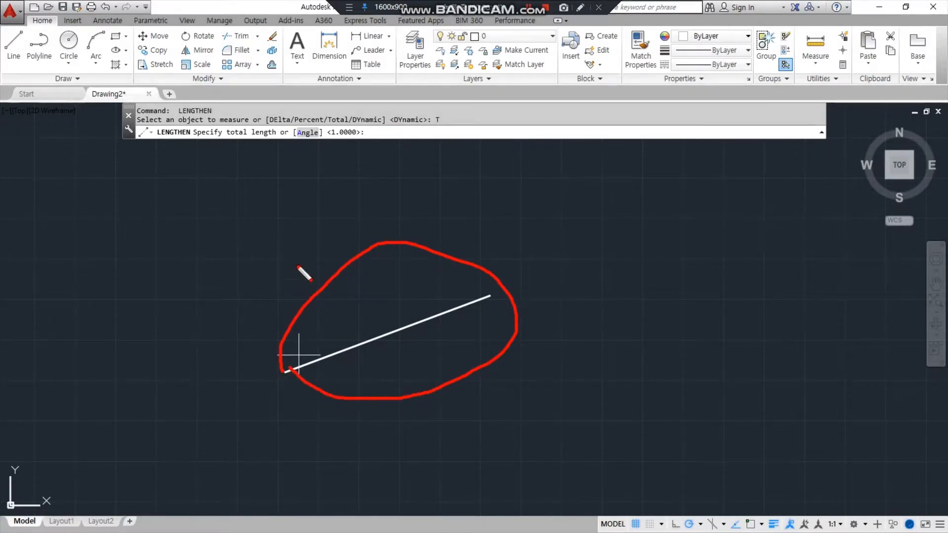
left_click(384, 130)
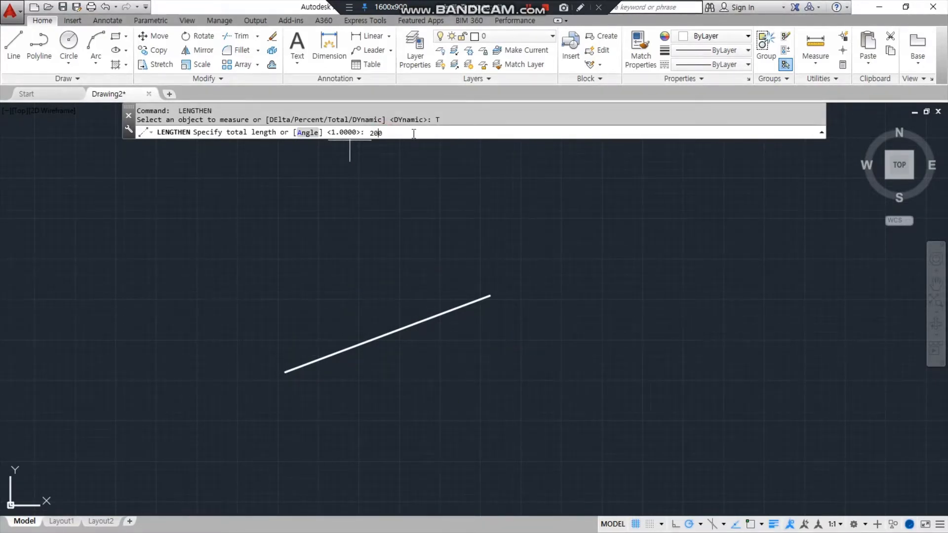
key("Return")
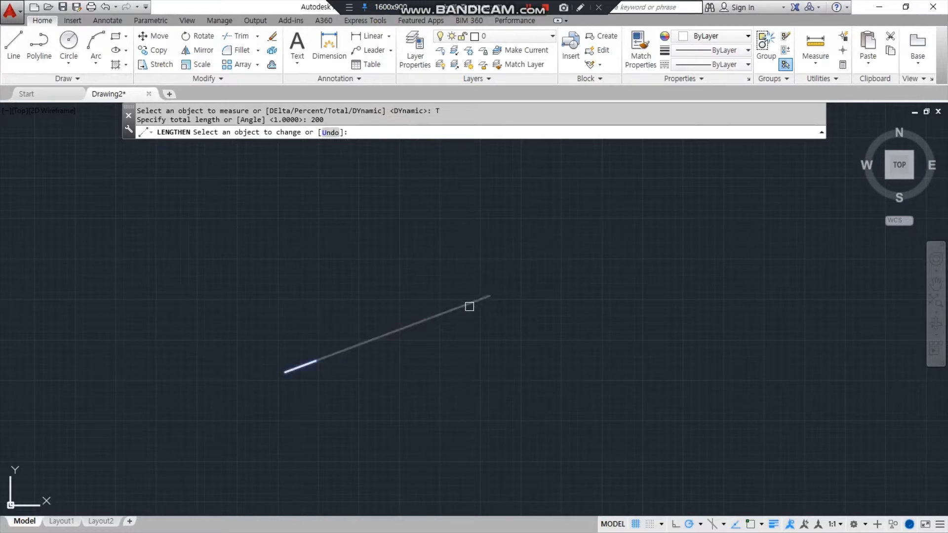
left_click(469, 306)
scroll(246, 385, "up", 5)
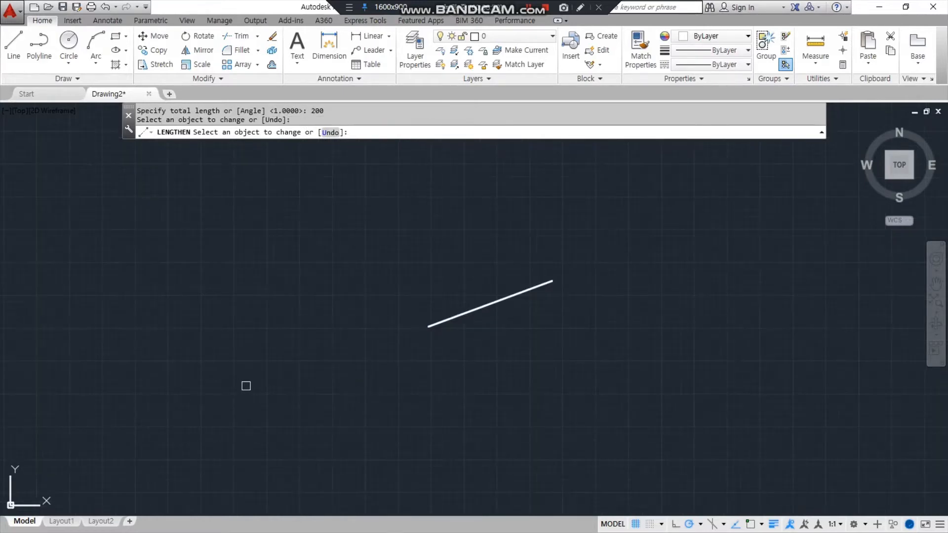
left_click(442, 321)
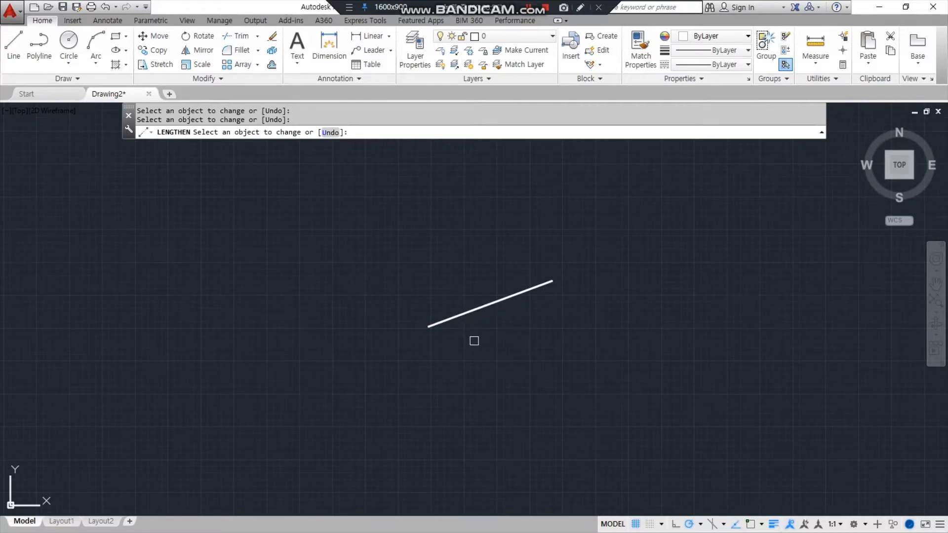
key("Escape")
Step: Lengthen the line to 200 percent repeatedly, at both its upper and lower ends, using the Percent option
key("Return")
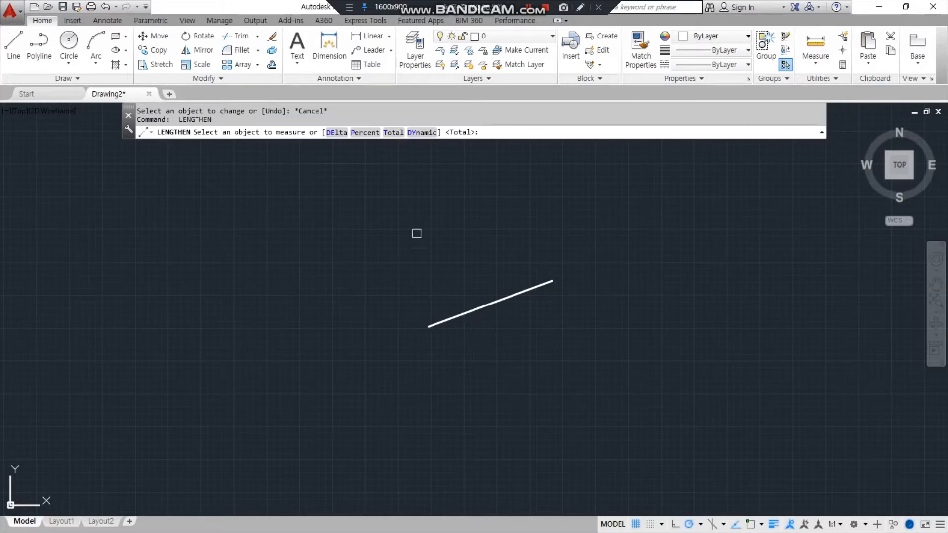
left_click(369, 133)
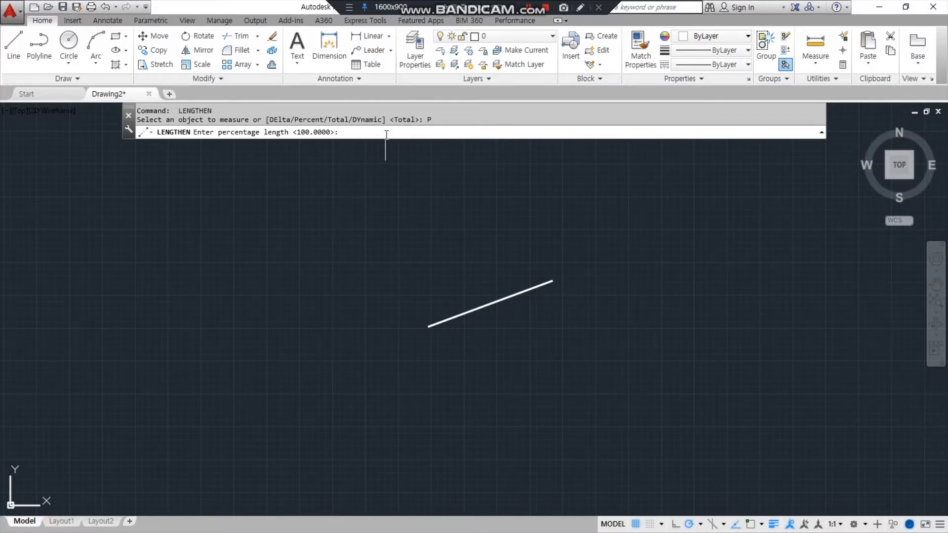
key("Return")
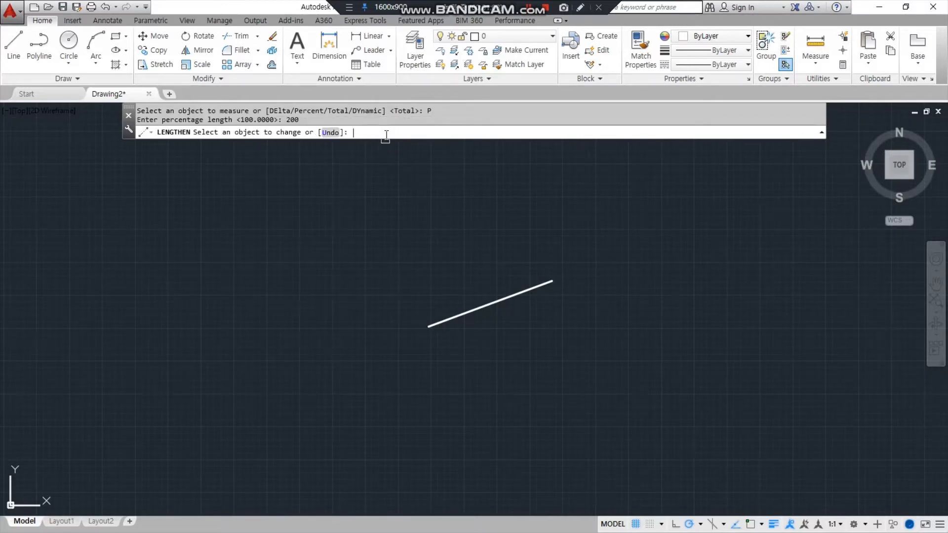
scroll(500, 225, "down", 1)
mouse_move(500, 225)
middle_mouse_down()
mouse_move(466, 259)
mouse_move(373, 281)
middle_mouse_up()
left_click(404, 319)
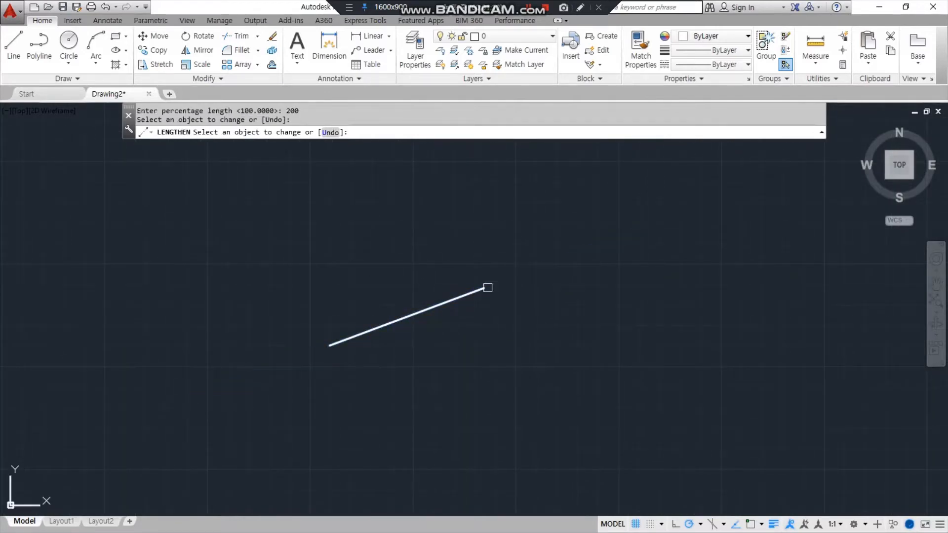
left_click(411, 312)
left_click(358, 331)
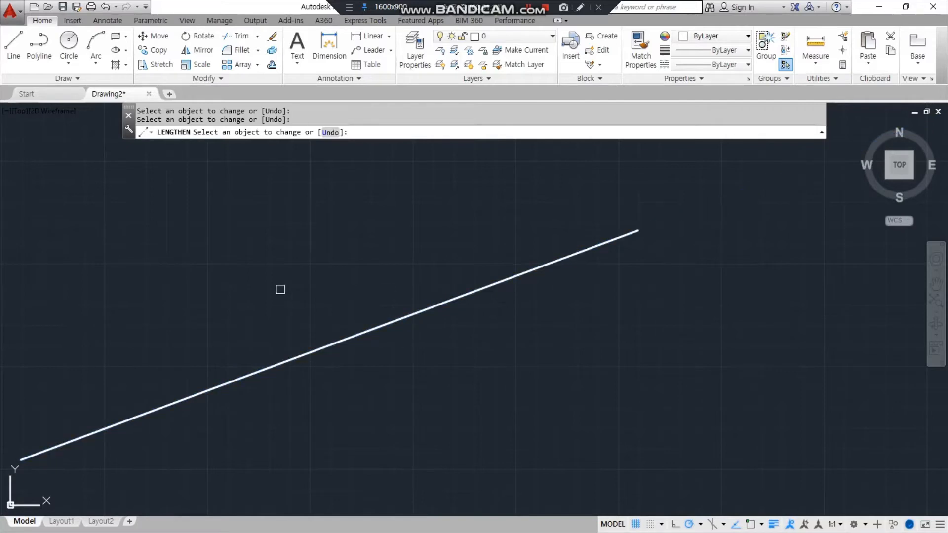
scroll(277, 288, "down", 1)
key("Return")
Step: Shorten the line to 50 percent twice at its upper end and twice at its lower end using Lengthen's Percent option
key("Return")
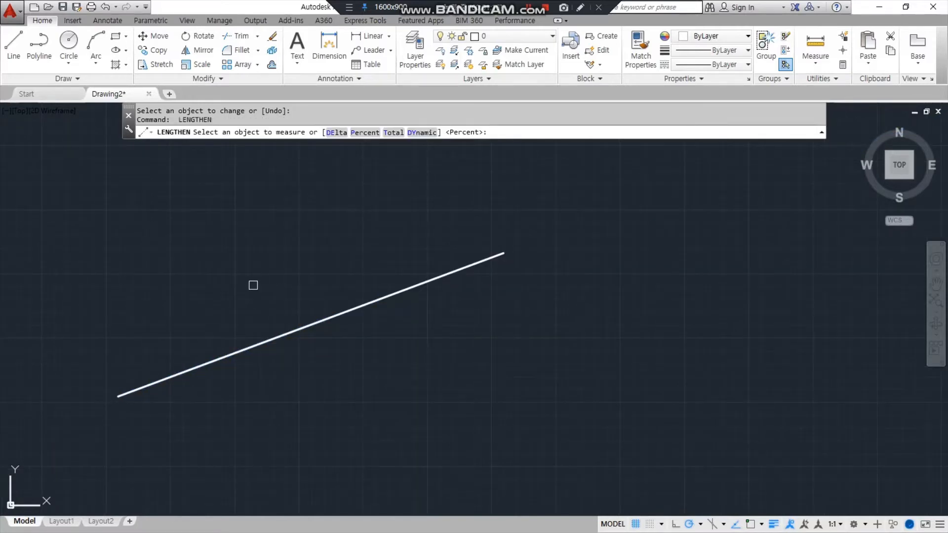
key("Return")
key("Return")
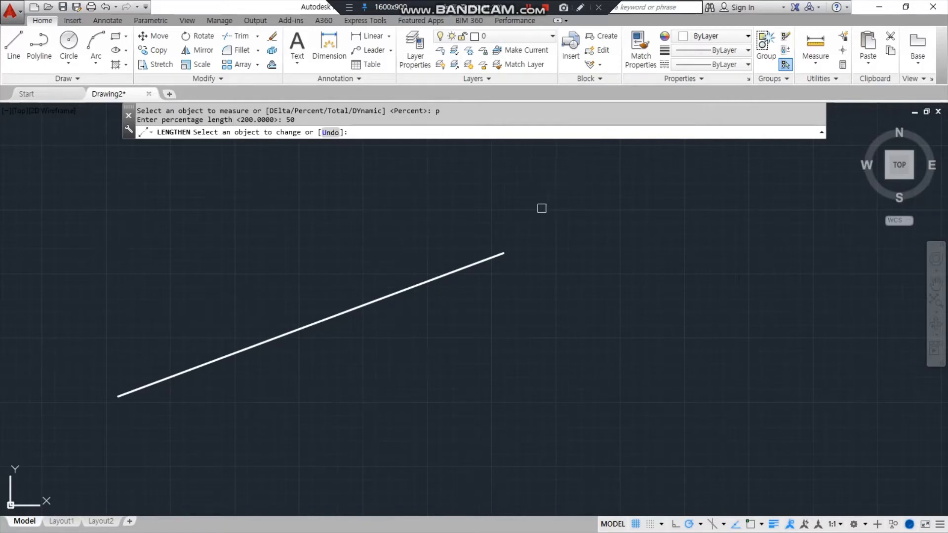
left_click(491, 257)
left_click(146, 386)
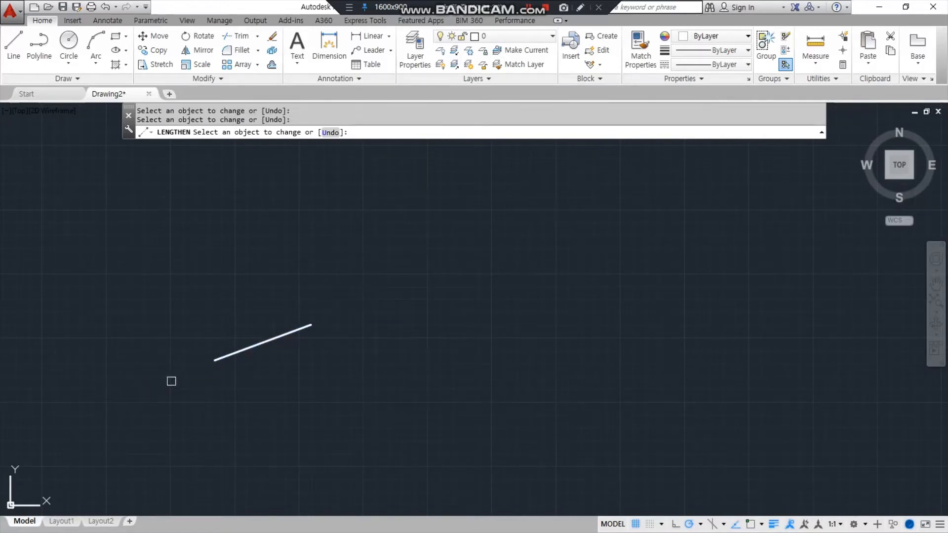
left_click(292, 334)
left_click(222, 356)
key("Return")
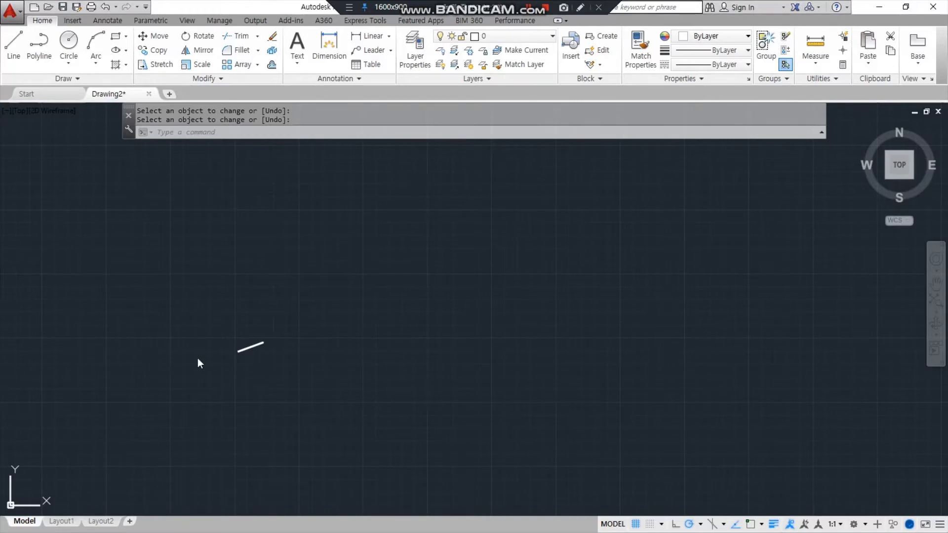
Step: Extend the line by 50 at its upper end and at its lower end using Lengthen's Delta option
scroll(240, 355, "up", 6)
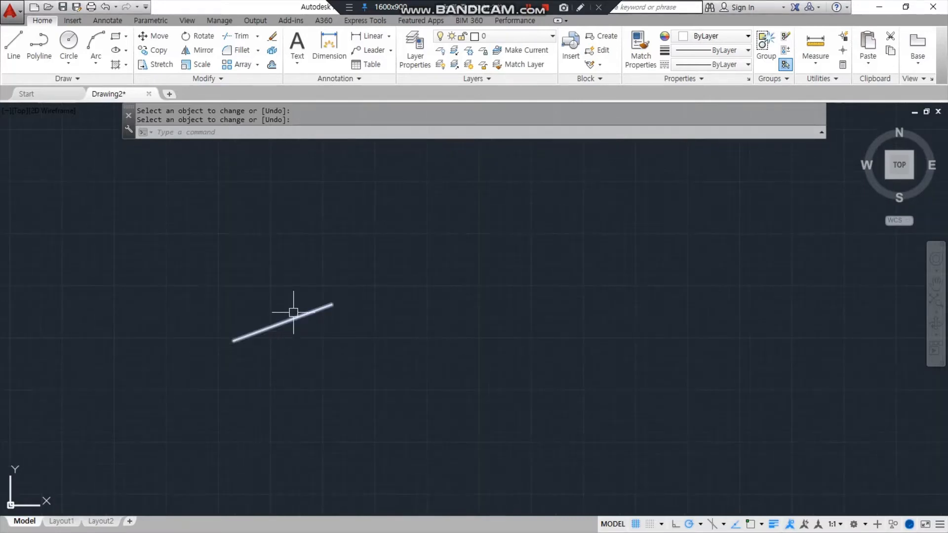
scroll(291, 311, "up", 2)
type("len")
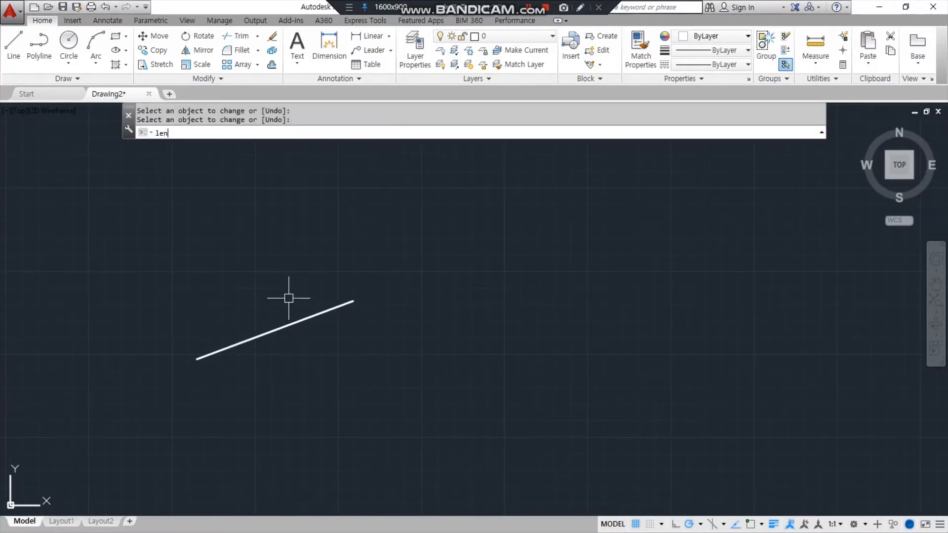
key("Return")
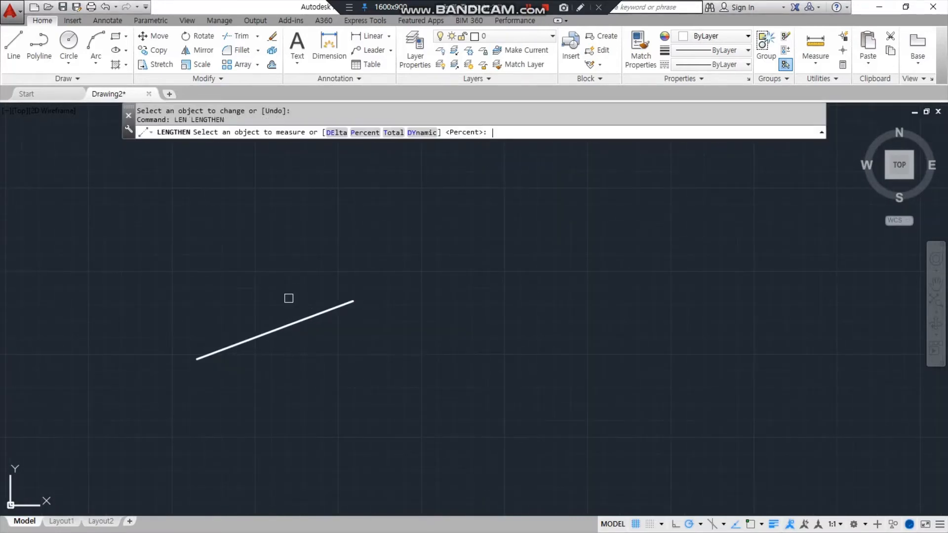
left_click(328, 134)
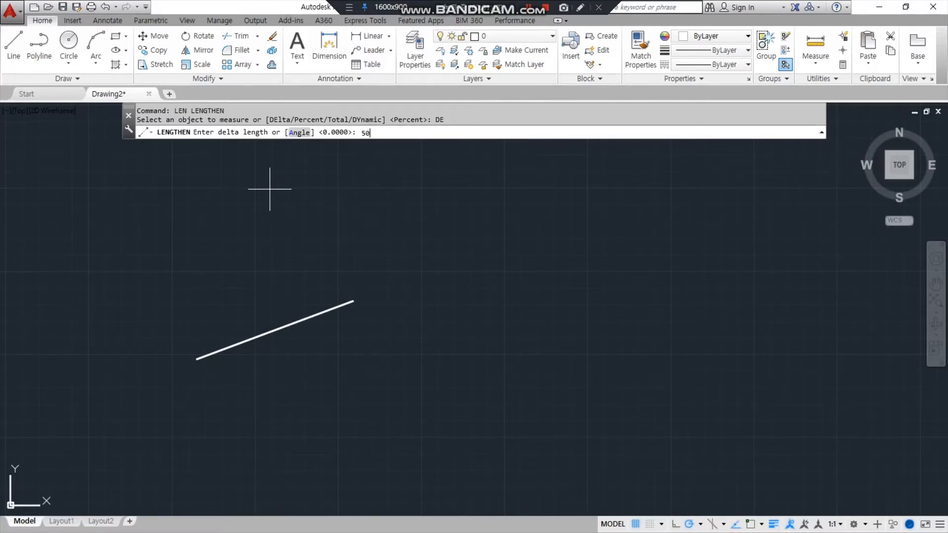
key("Return")
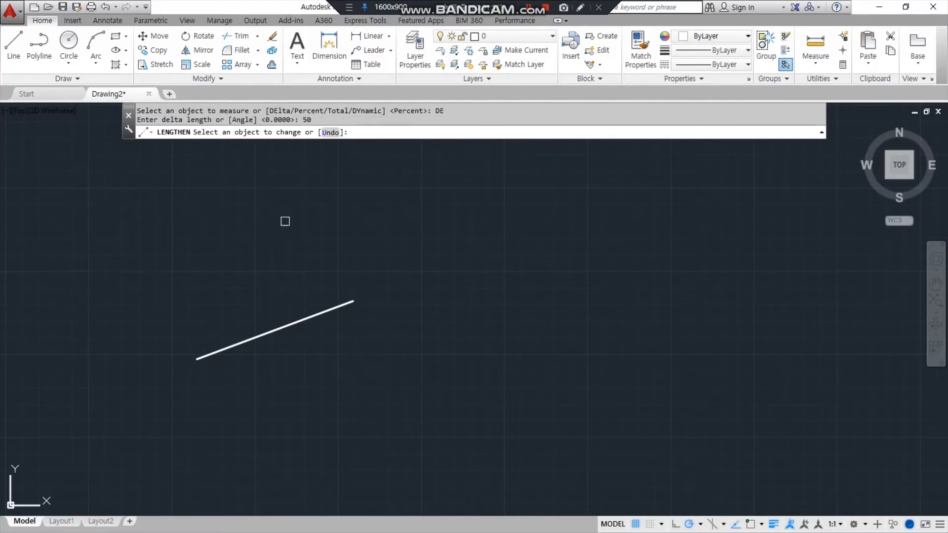
left_click(339, 307)
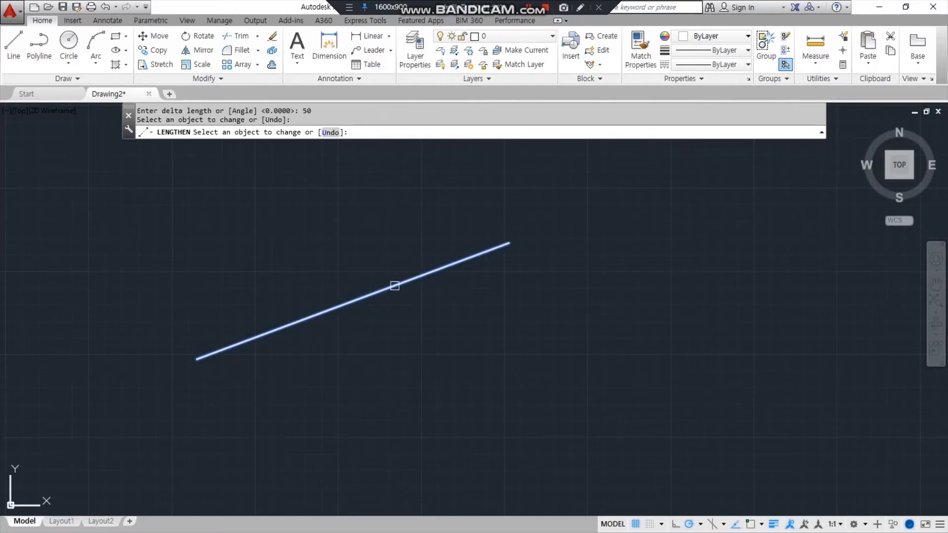
left_click(421, 273)
left_click(218, 352)
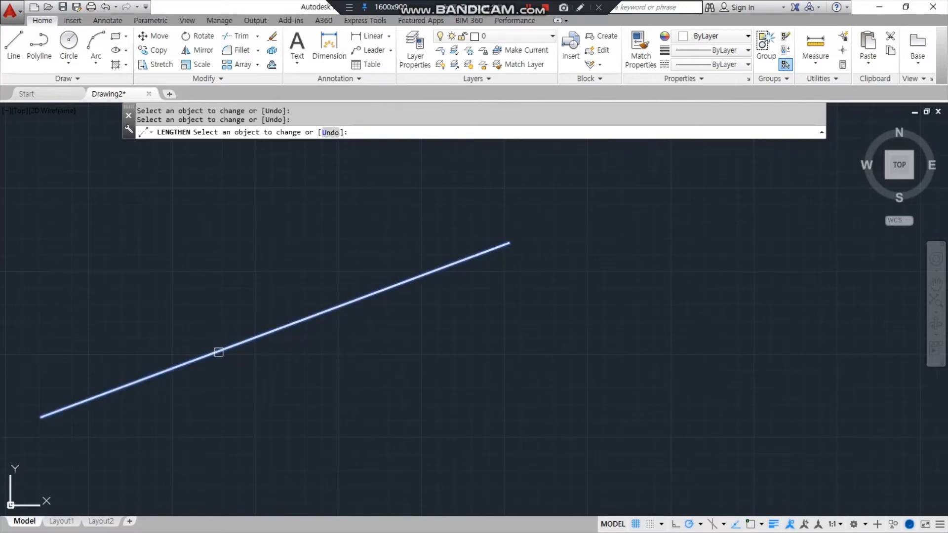
Step: Extend both ends of the line by another 50 each with the same delta length
left_click(491, 251)
left_click(212, 352)
scroll(259, 267, "down", 1)
middle_click_drag(258, 267, 311, 369)
left_click(457, 365)
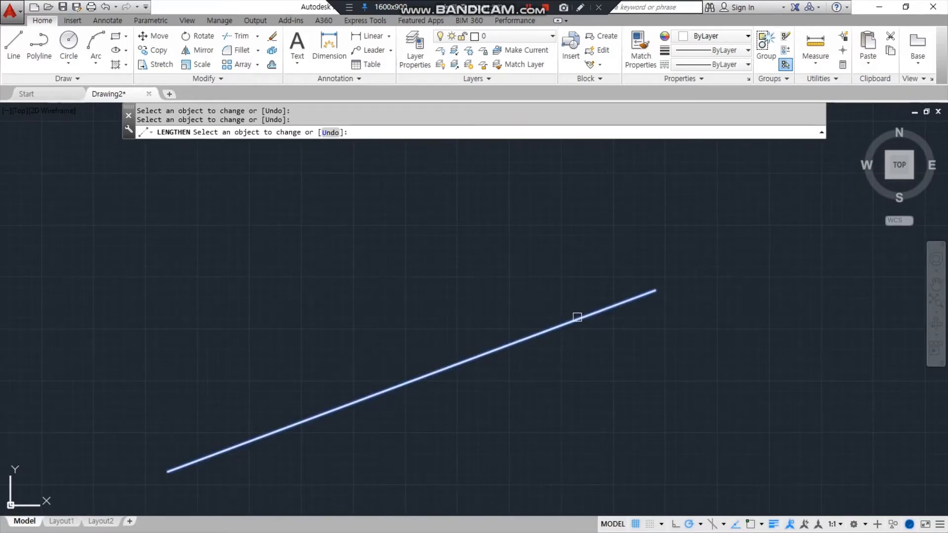
left_click(568, 322)
key("Return")
Step: Shorten the line at its upper and lower ends in turn using Lengthen's Delta option with a delta length of -100
key("Return")
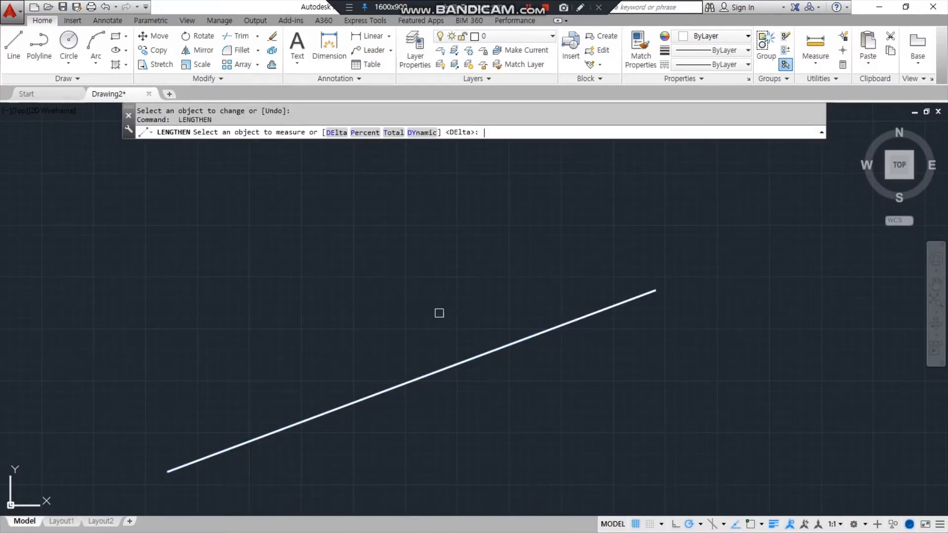
left_click(337, 133)
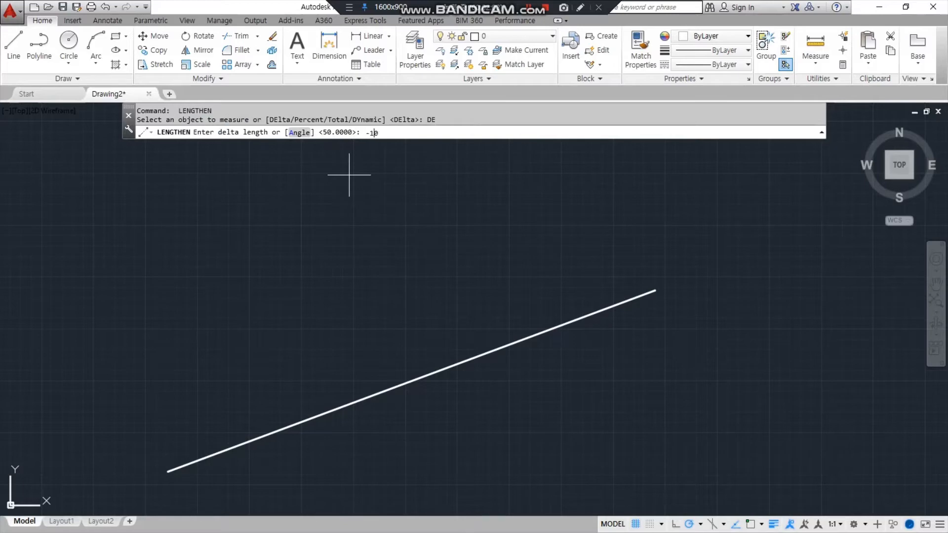
key("Return")
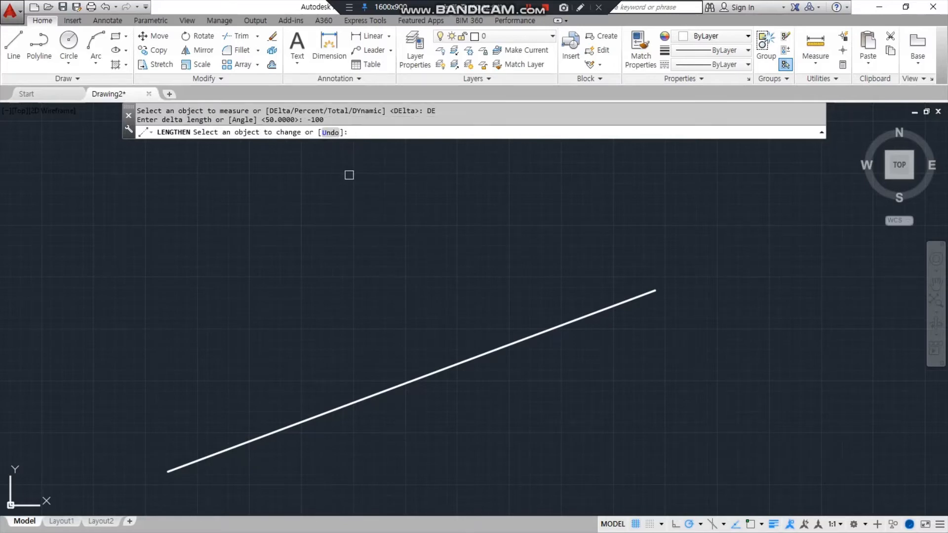
left_click(566, 328)
left_click(208, 457)
left_click(308, 423)
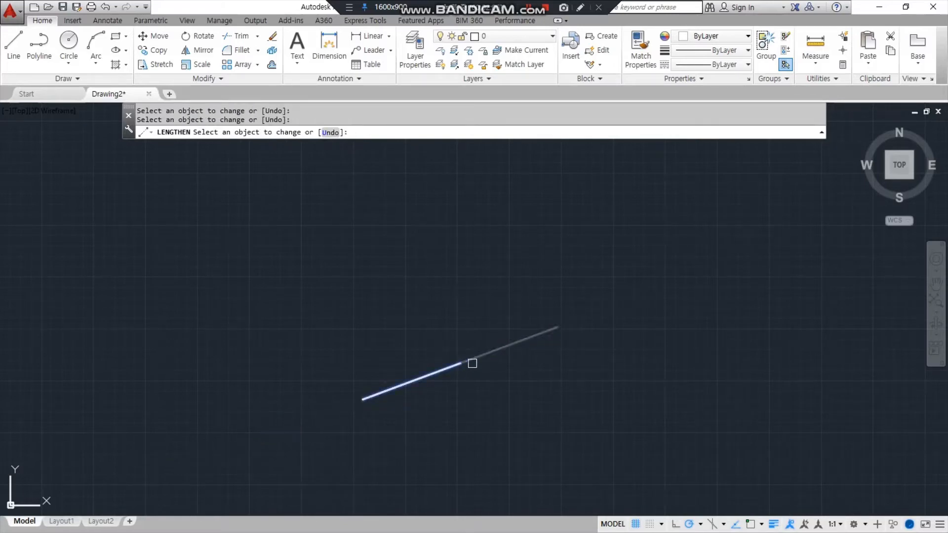
left_click(472, 362)
left_click(449, 370)
key("Escape")
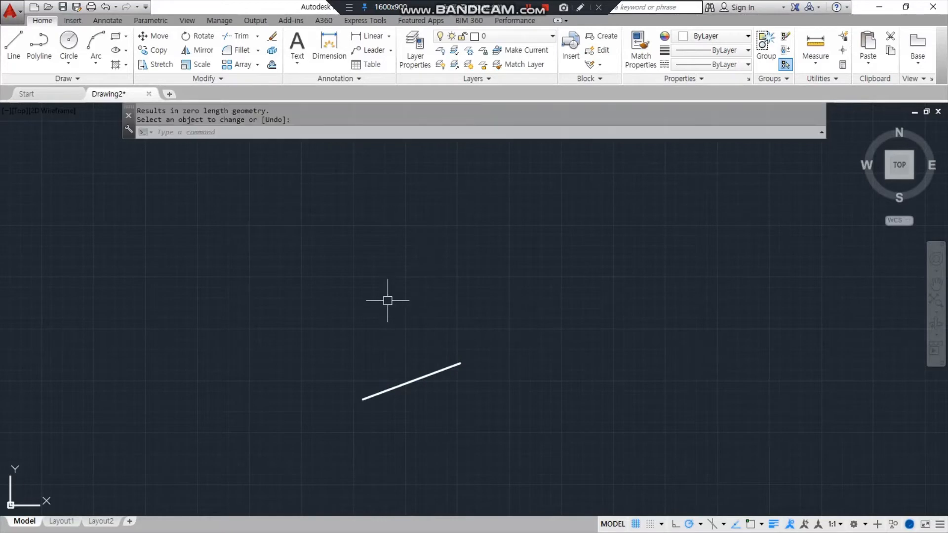
Step: Switch to the browser and examine the round plate exercise with its R55, R40 and R20 circles, then return to AutoCAD
key("alt+Tab")
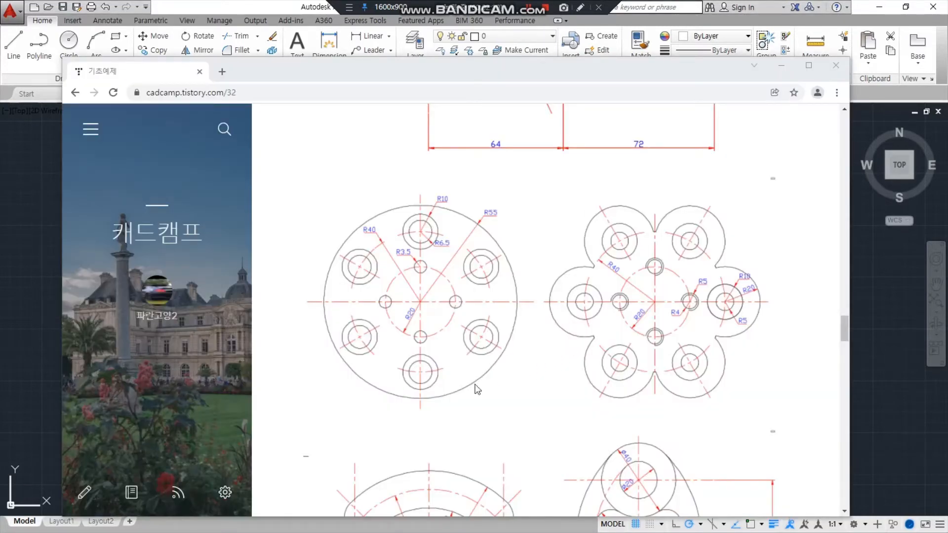
mouse_move(421, 426)
left_mouse_down()
mouse_move(391, 423)
mouse_move(400, 181)
mouse_move(535, 327)
mouse_move(425, 408)
left_mouse_up()
key("Escape")
left_click_drag(552, 65, 0, 28)
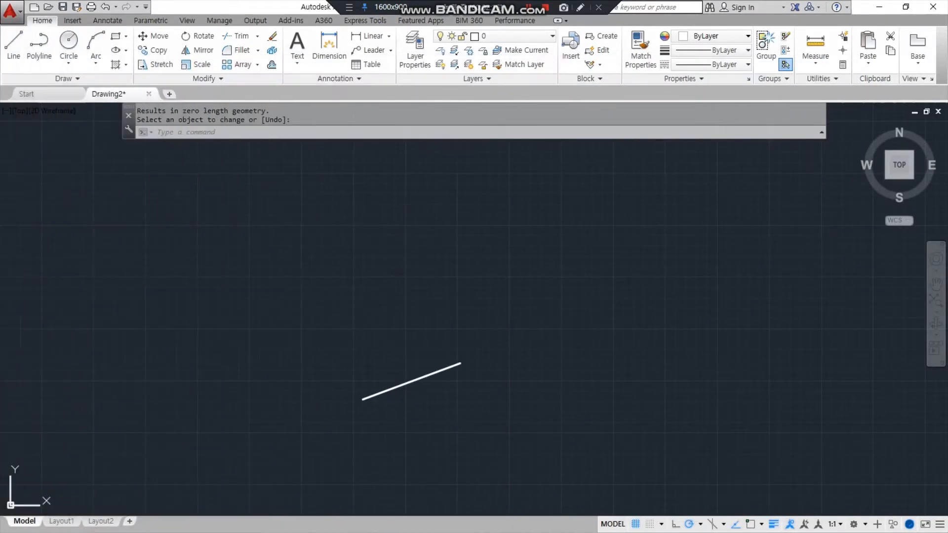
Step: Erase the remaining line from the drawing
left_click(401, 426)
left_click(463, 413)
left_click(395, 350)
type("e")
key("Return")
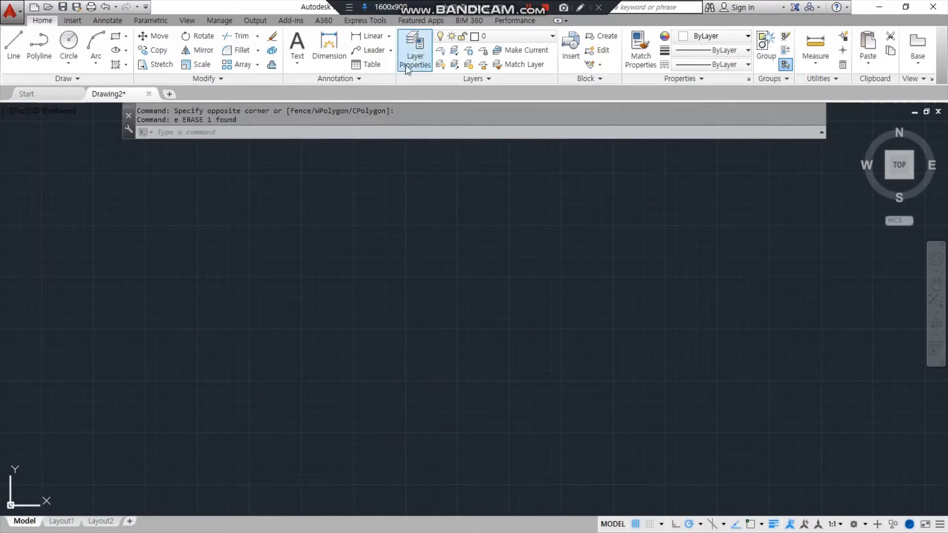
Step: Create a layer named cen with red color and the CENTER2 linetype
left_click(414, 48)
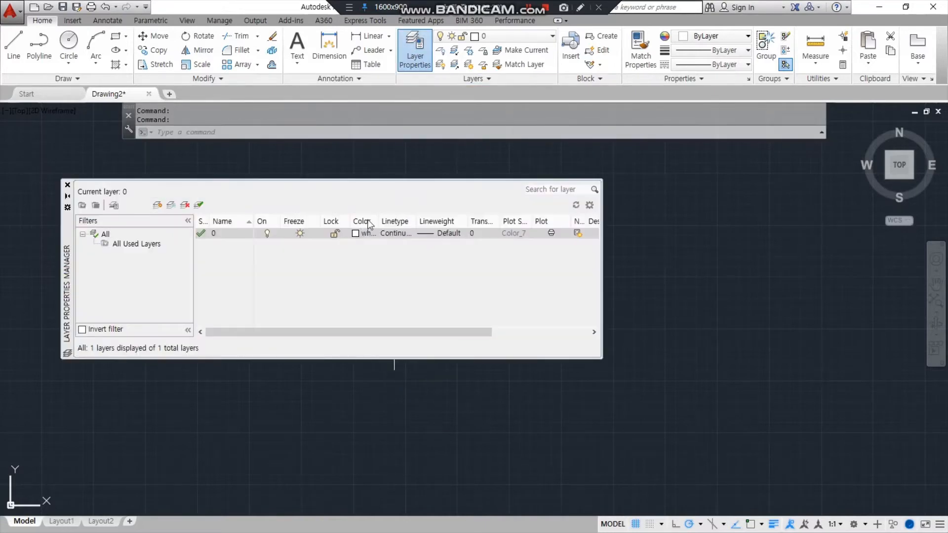
left_click(158, 204)
type("ce")
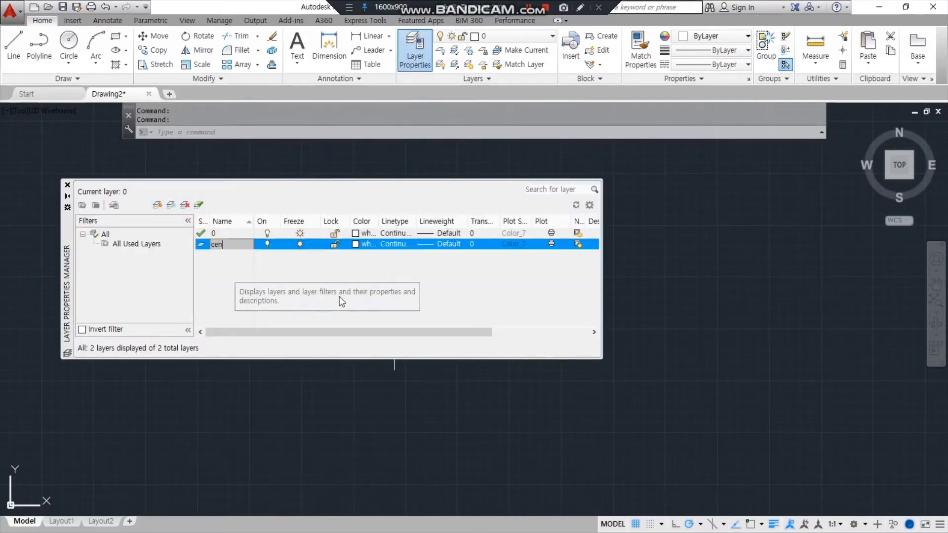
type("n")
left_click(370, 244)
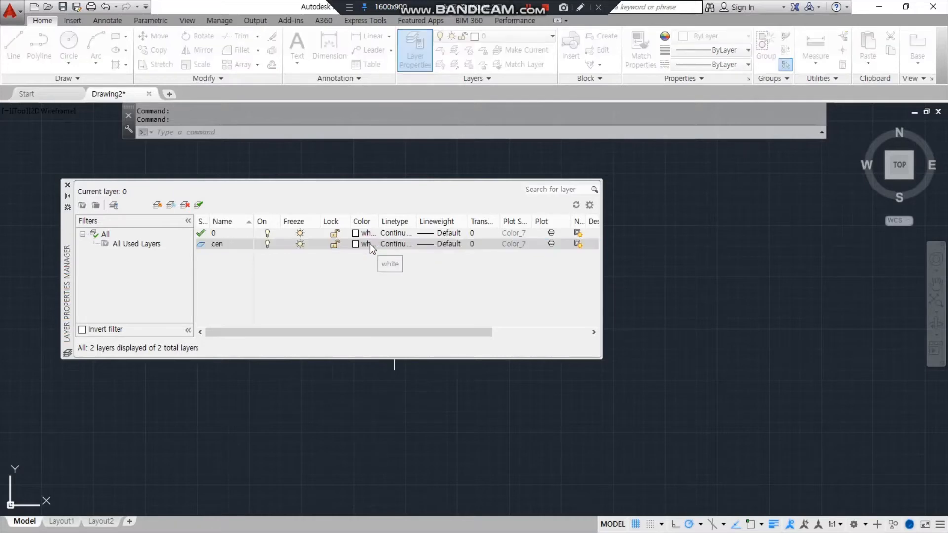
left_click(355, 216)
key("Return")
left_click(394, 244)
left_click(108, 313)
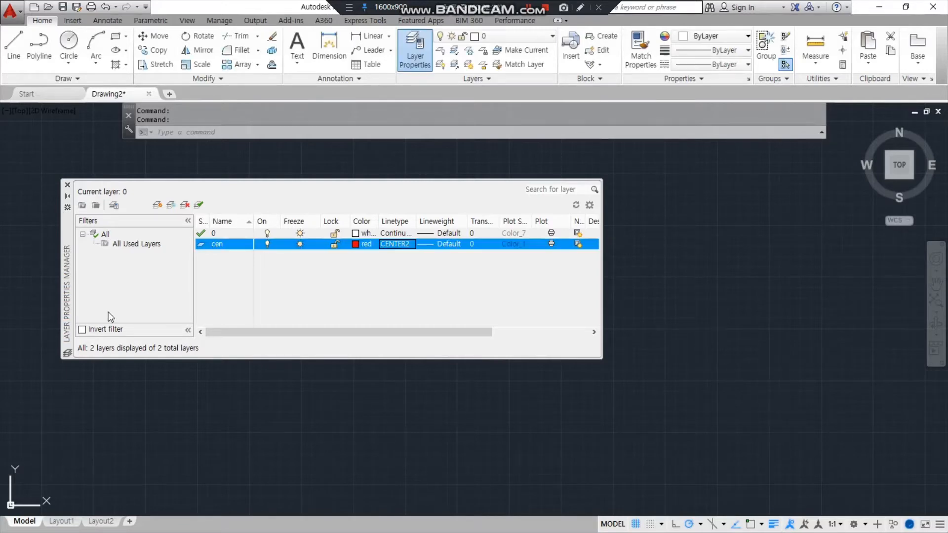
left_click(68, 186)
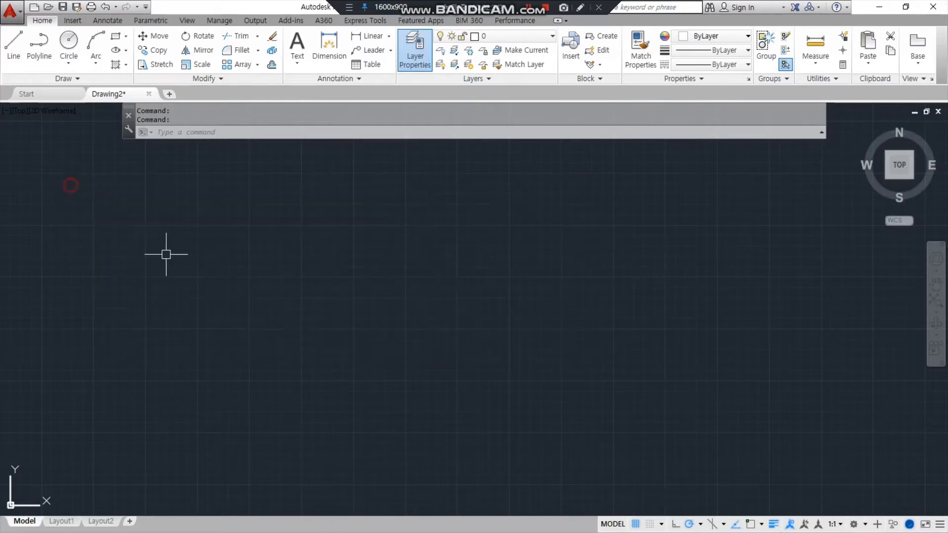
Step: Draw four construction lines through one common point at 0, 30, 90 and 150 degrees
type("xl")
key("Return")
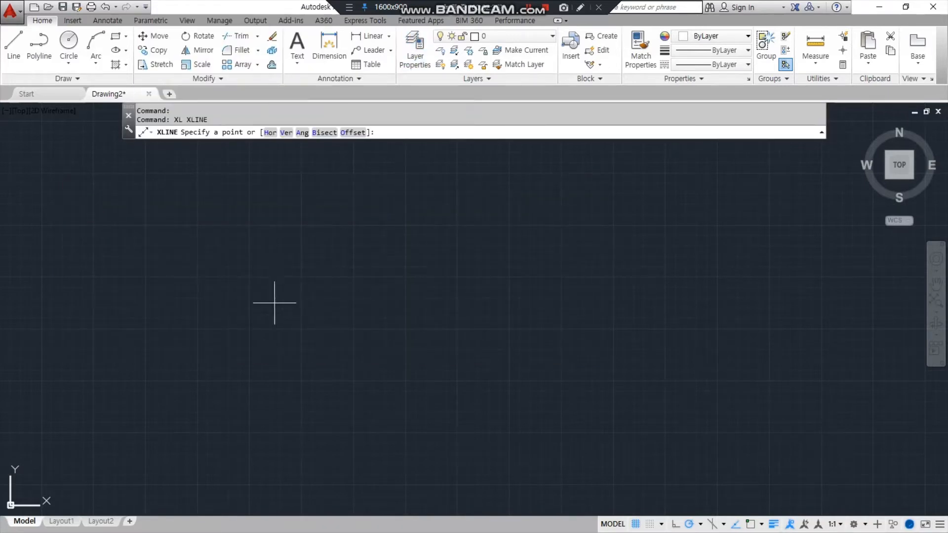
left_click(364, 332)
left_click(409, 332)
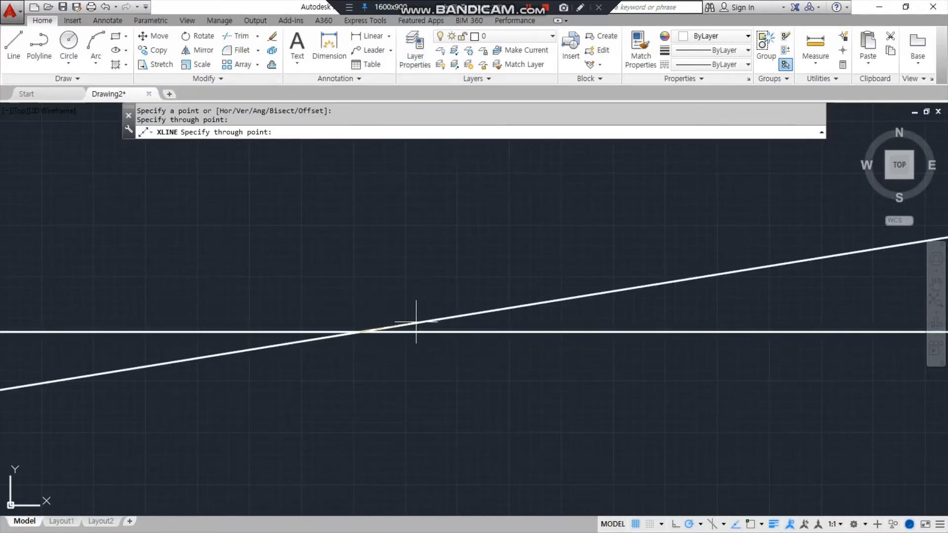
left_click(435, 292)
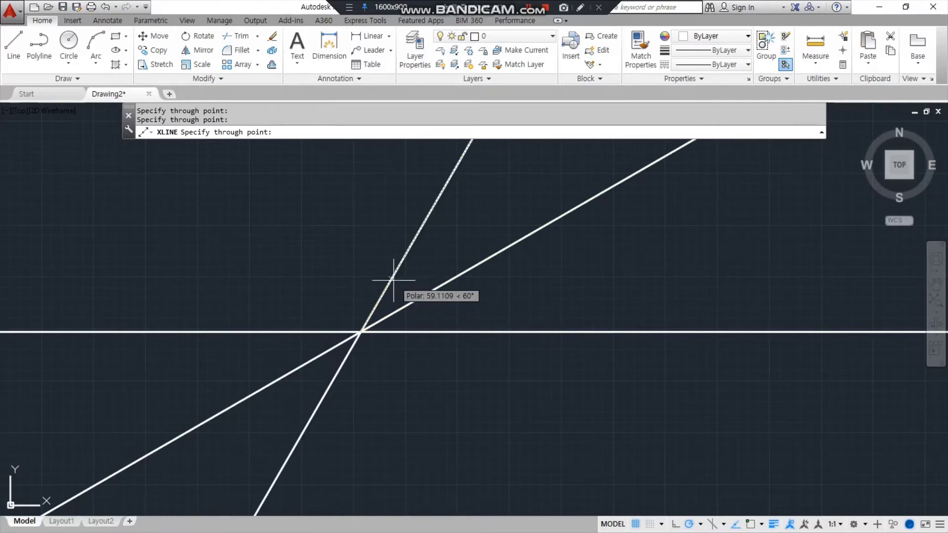
left_click(361, 287)
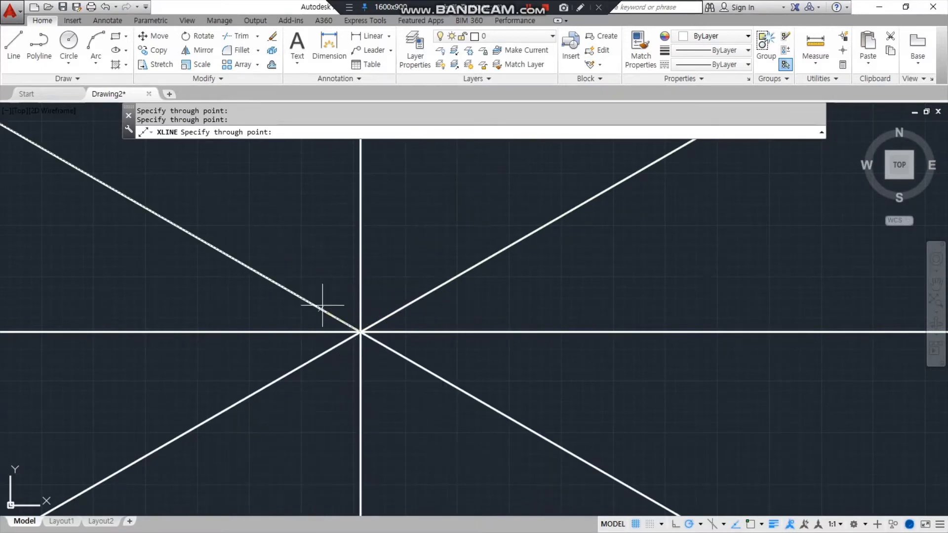
left_click(325, 312)
key("Return")
Step: Move all four construction lines to the cen layer
left_click(380, 365)
left_click(340, 303)
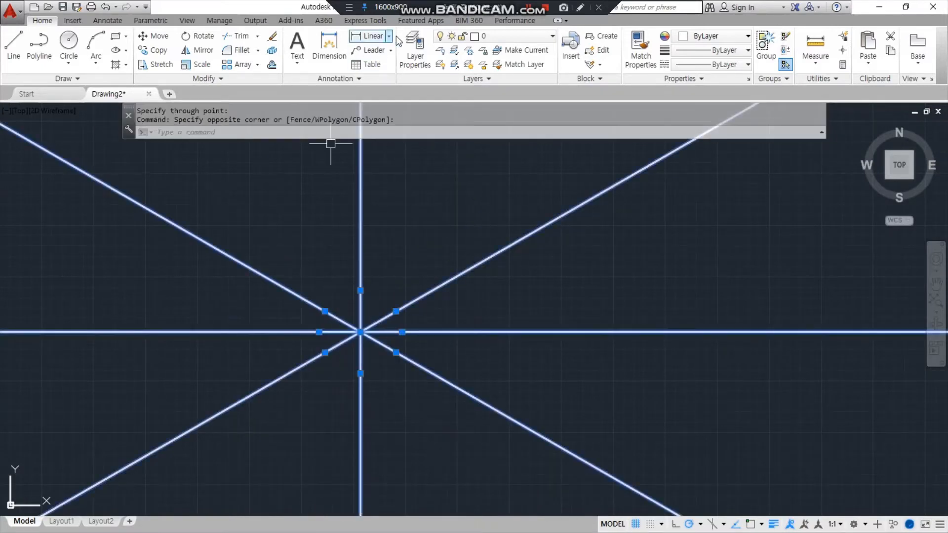
left_click(503, 36)
left_click(503, 62)
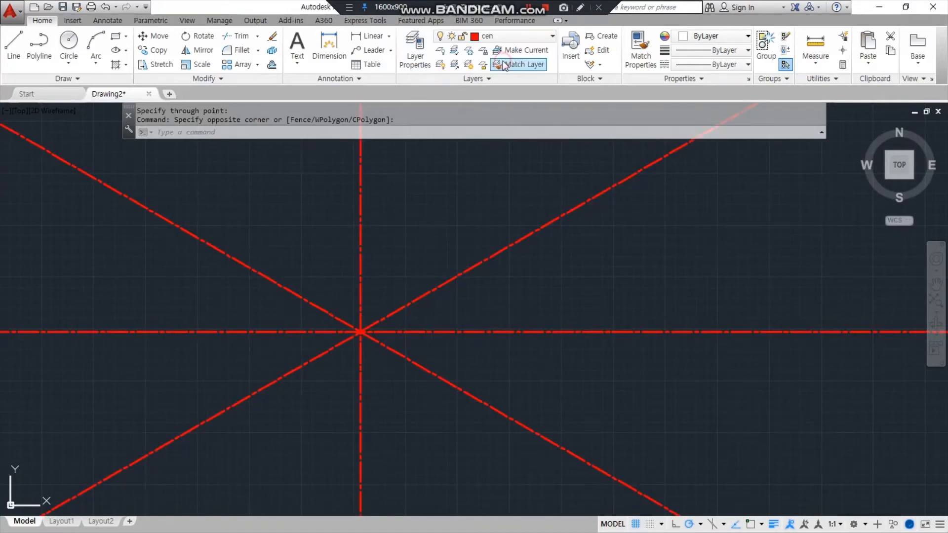
key("Escape")
Step: Turn object snap on and draw a circle of radius 20 centered on the intersection of the construction lines
scroll(402, 275, "up", 2)
type("c")
key("Return")
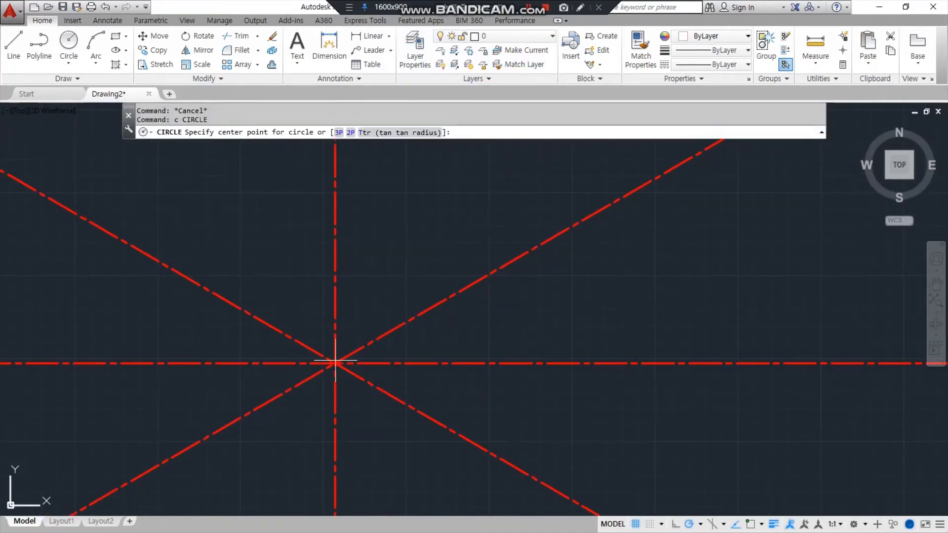
left_click(752, 524)
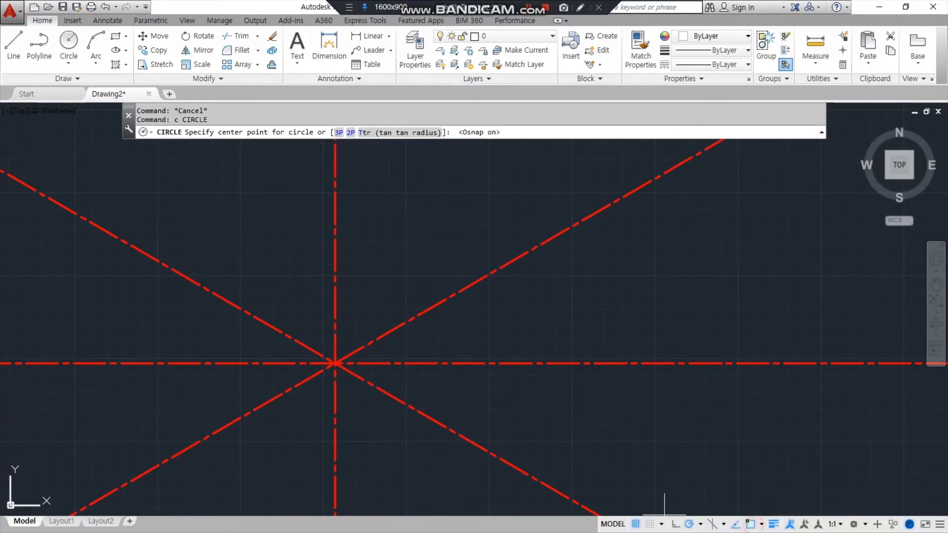
left_click(330, 363)
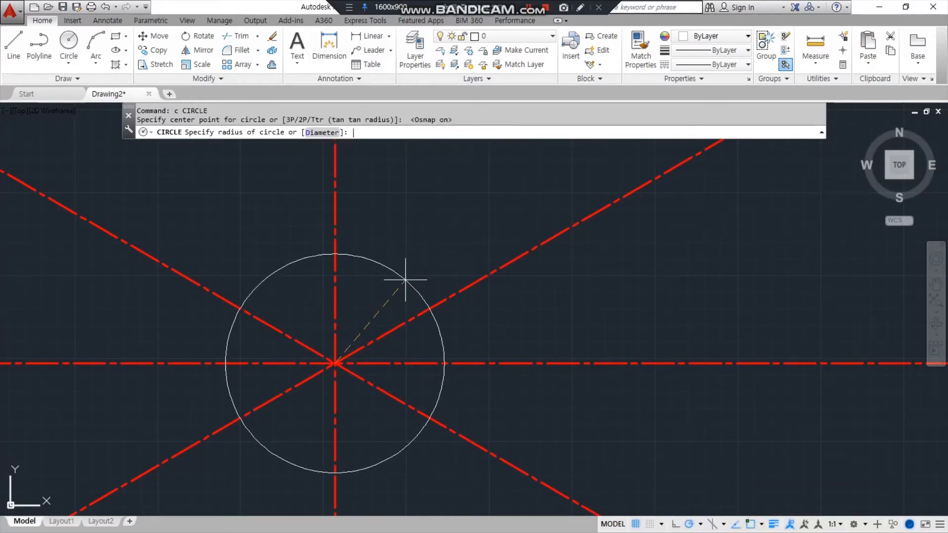
type("20")
key("Return")
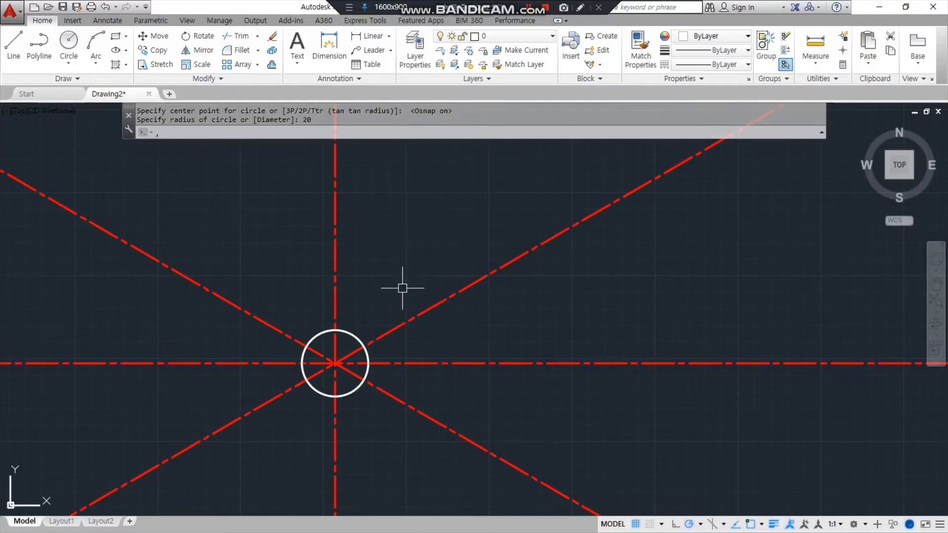
Step: Match the radius 20 circle's properties to those of a red centerline
key("Escape")
type("ma")
key("Return")
left_click(387, 329)
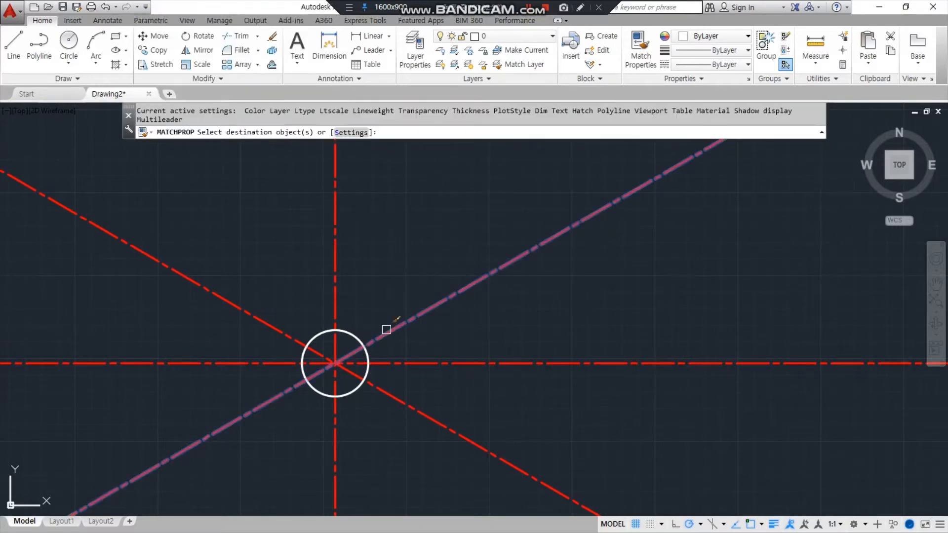
left_click(361, 339)
key("Return")
Step: Draw two more circles of radius 40 and 55 centered on the same intersection
type("c")
key("Return")
left_click(335, 363)
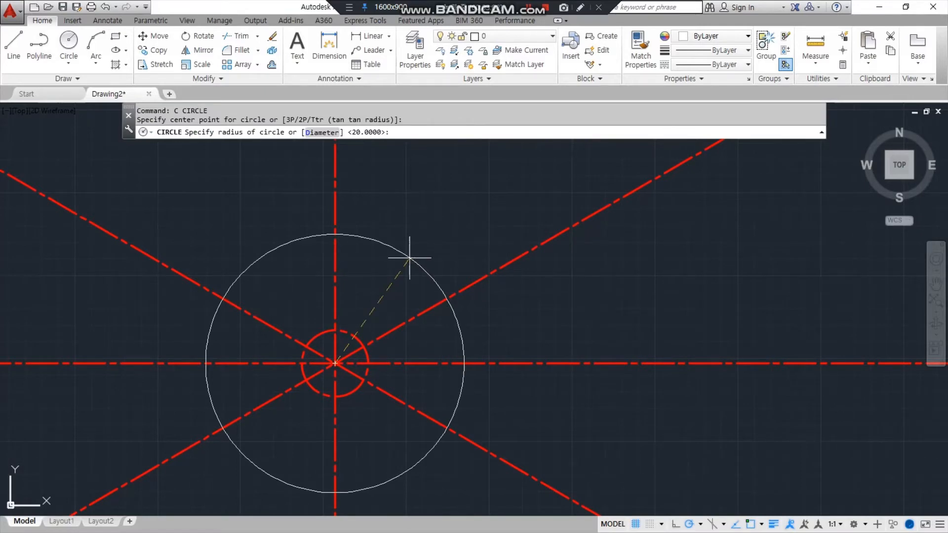
type("40")
key("Return")
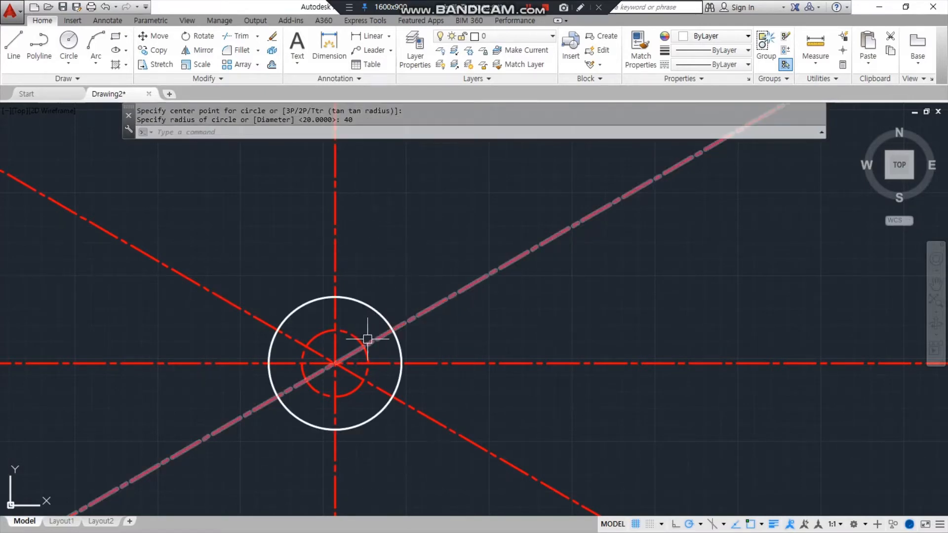
type("c")
key("Return")
left_click(336, 364)
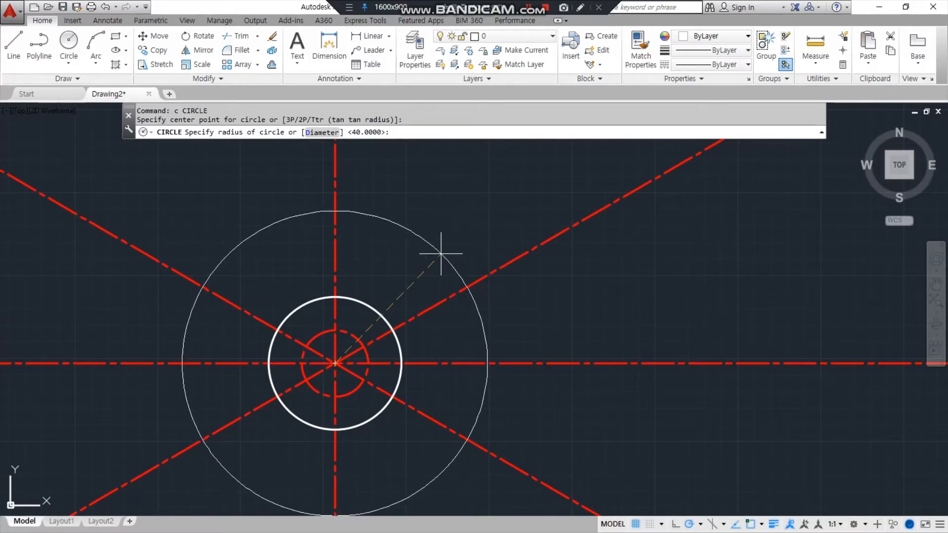
type("55")
key("Return")
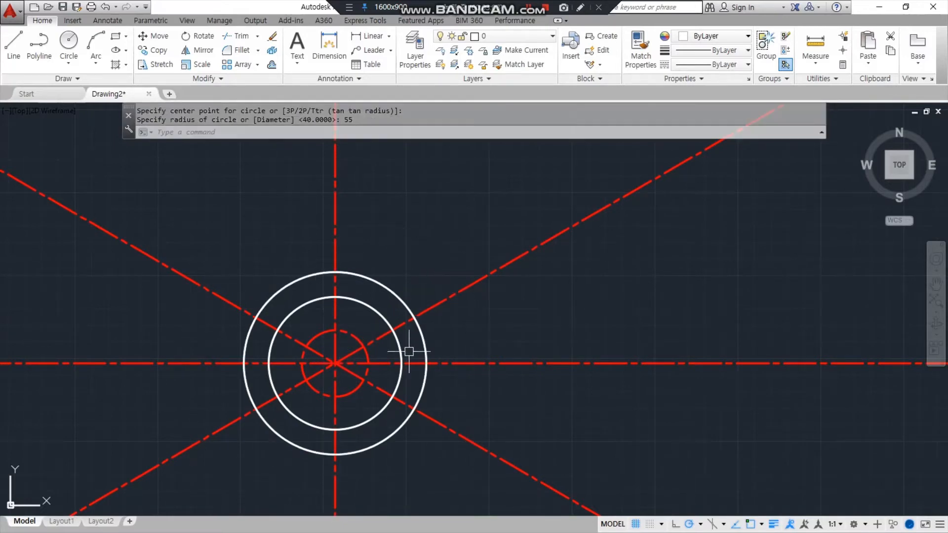
Step: Match the radius 40 circle's properties to those of a red centerline
type("ma")
key("Return")
left_click(427, 413)
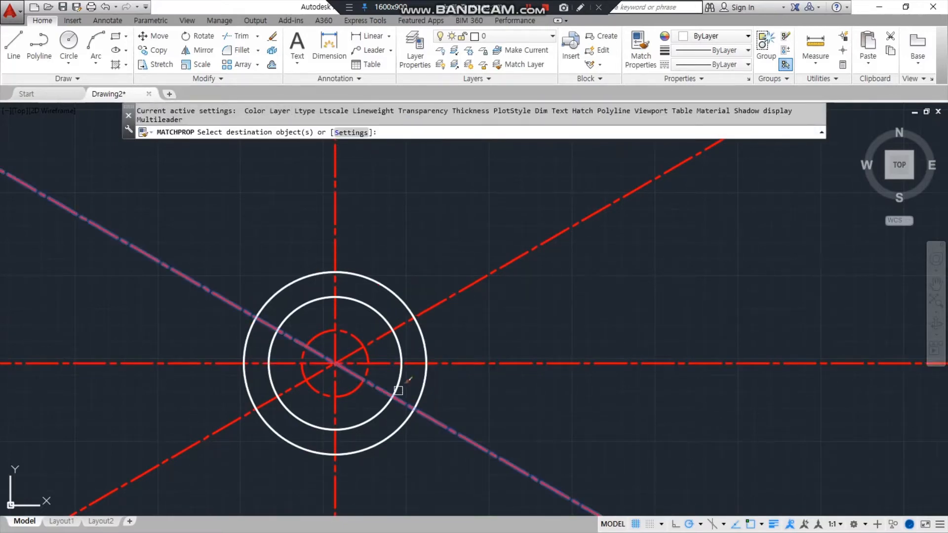
left_click(393, 386)
key("Return")
Step: Trim all the centerlines outside the radius 55 circle with a fence drawn around it
type("tr")
key("Return")
key("Return")
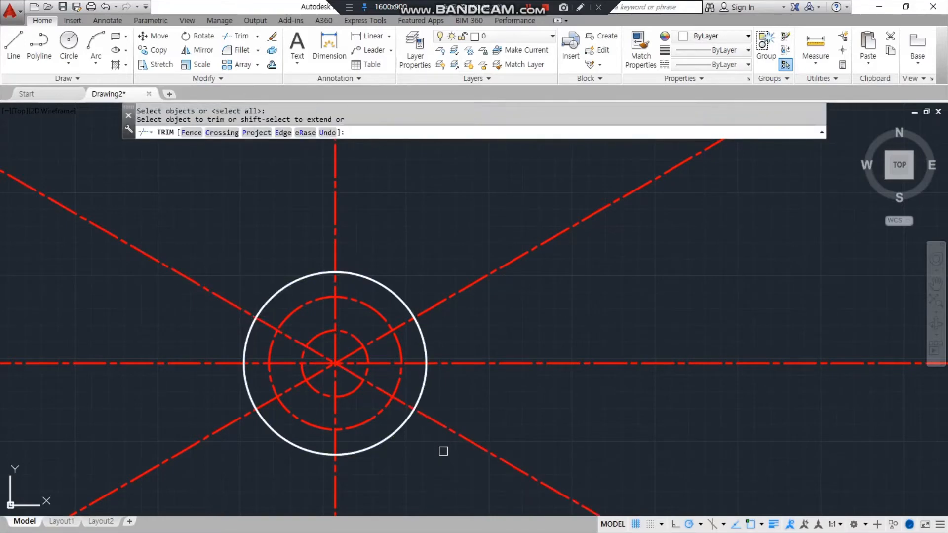
left_click(446, 461)
left_click(476, 256)
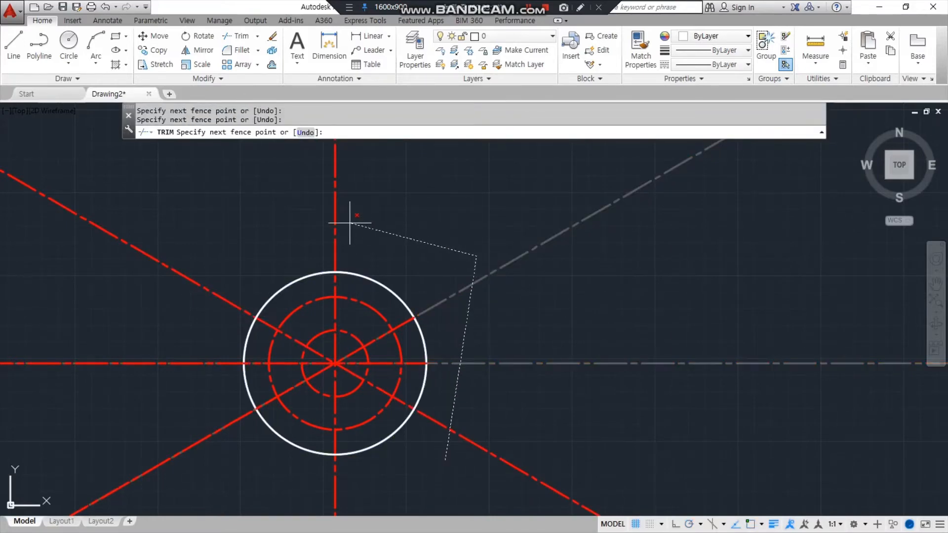
left_click(322, 209)
left_click(161, 296)
left_click(220, 430)
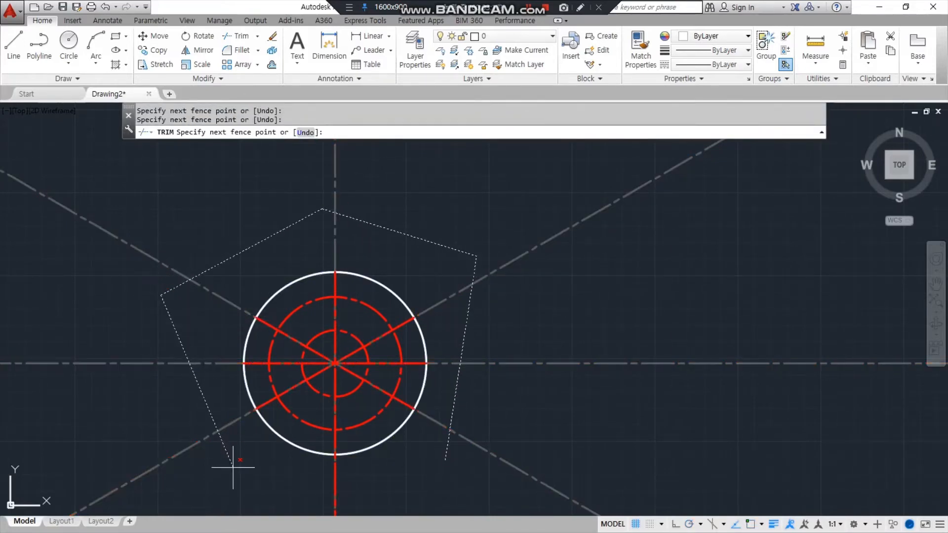
left_click(339, 483)
key("Return")
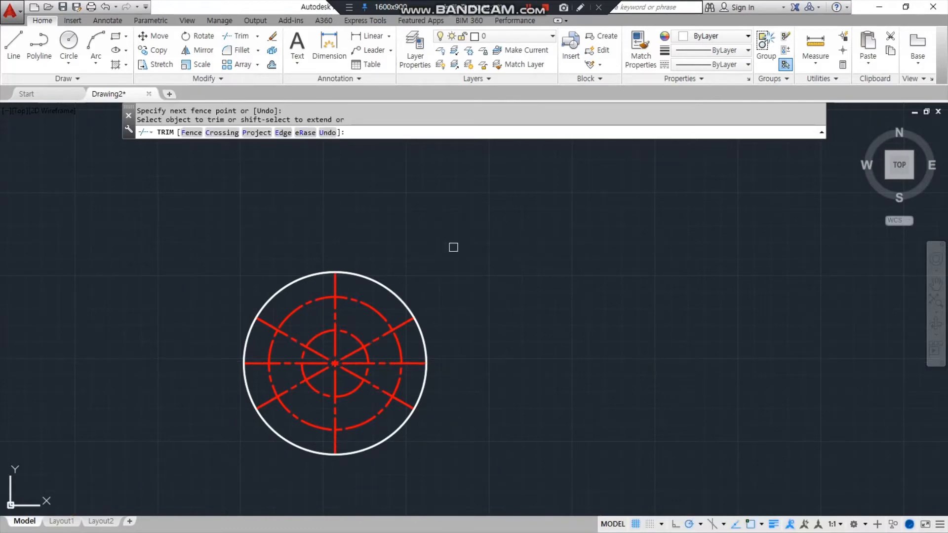
key("Escape")
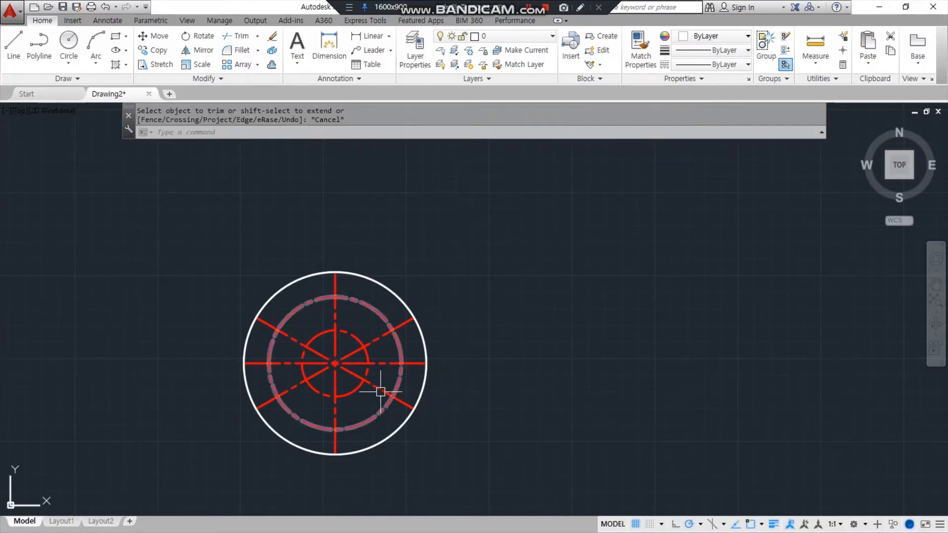
Step: Draw concentric circles of radius 6.5 and 10 where the radius 40 centerline circle crosses the upper-right inclined centerline
type("c")
key("Return")
left_click(393, 330)
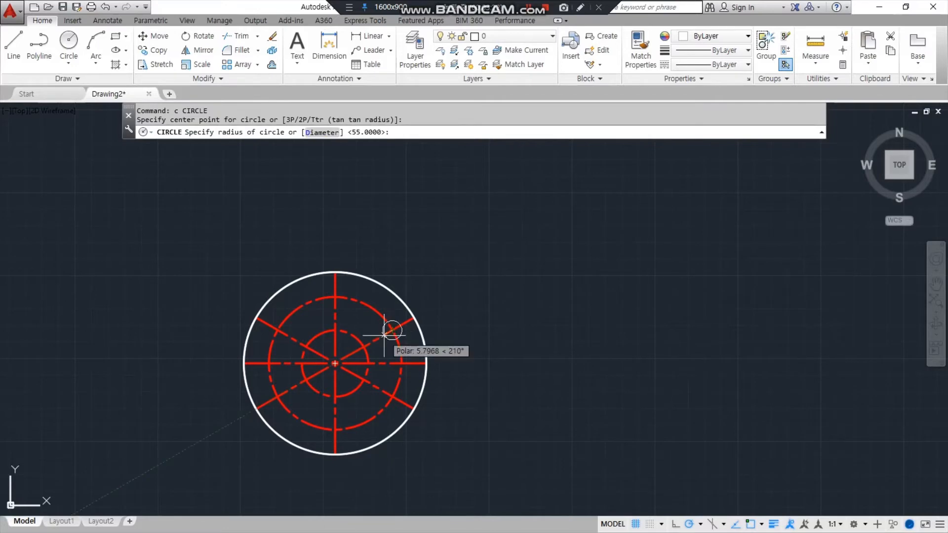
type("6.5")
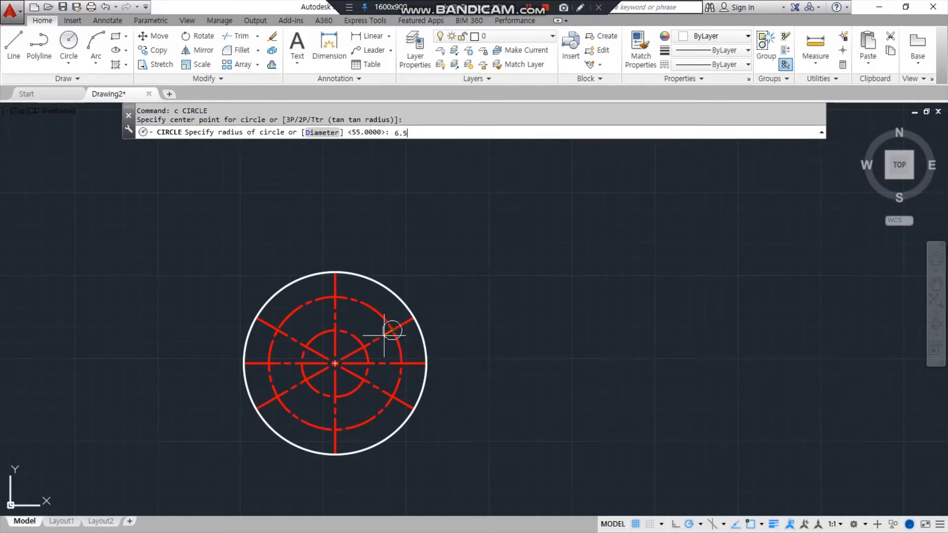
key("Return")
scroll(393, 331, "up", 4)
key("Return")
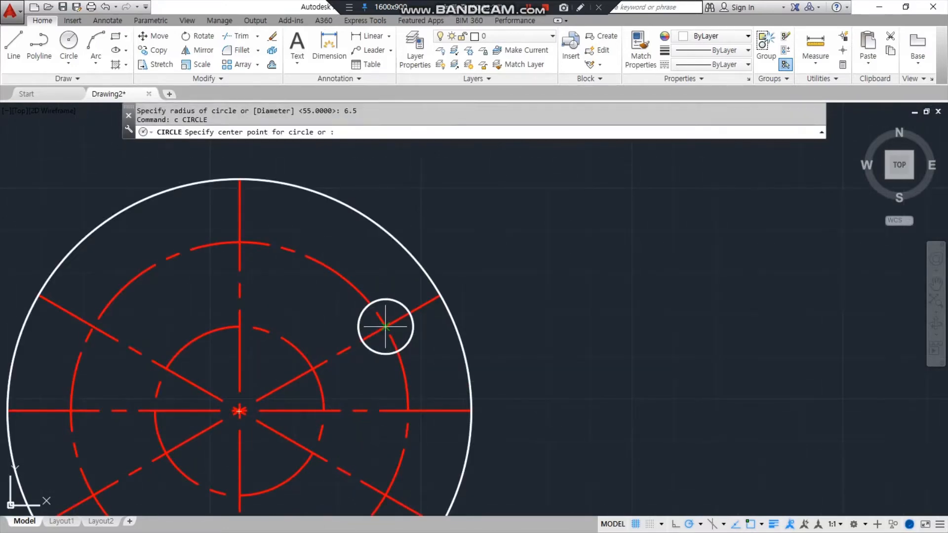
left_click(385, 327)
type("10")
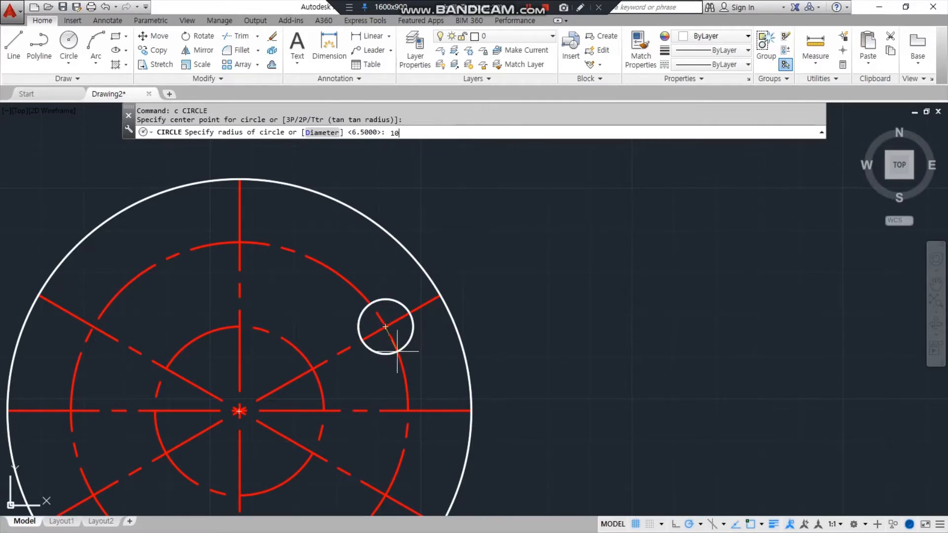
key("Return")
Step: Draw a radius 3.5 circle at the right intersection of the radius 20 centerline circle and the horizontal centerline
type("c")
key("Return")
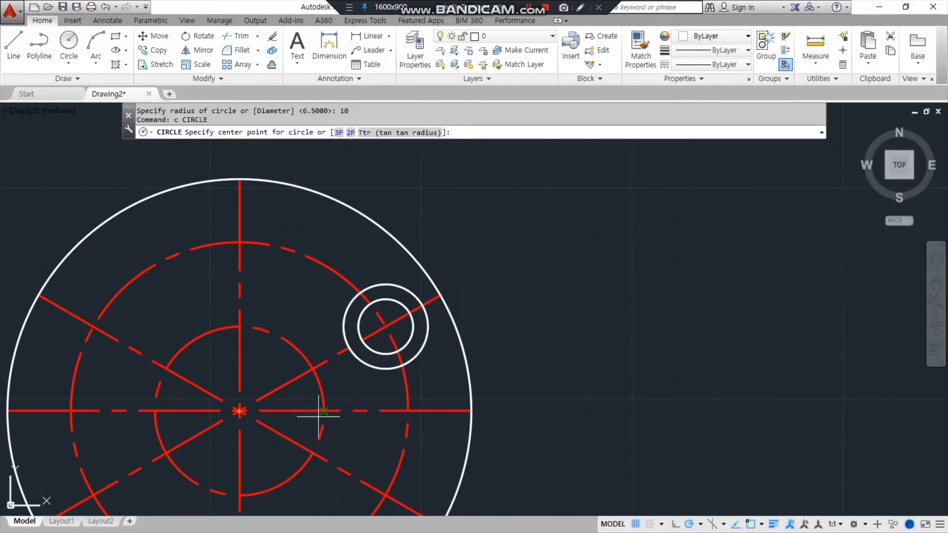
left_click(323, 412)
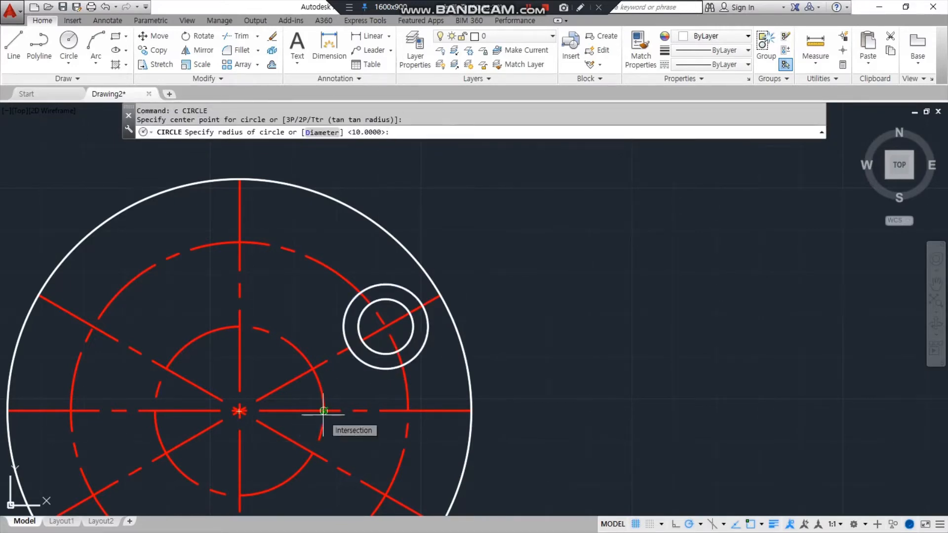
type("3.5")
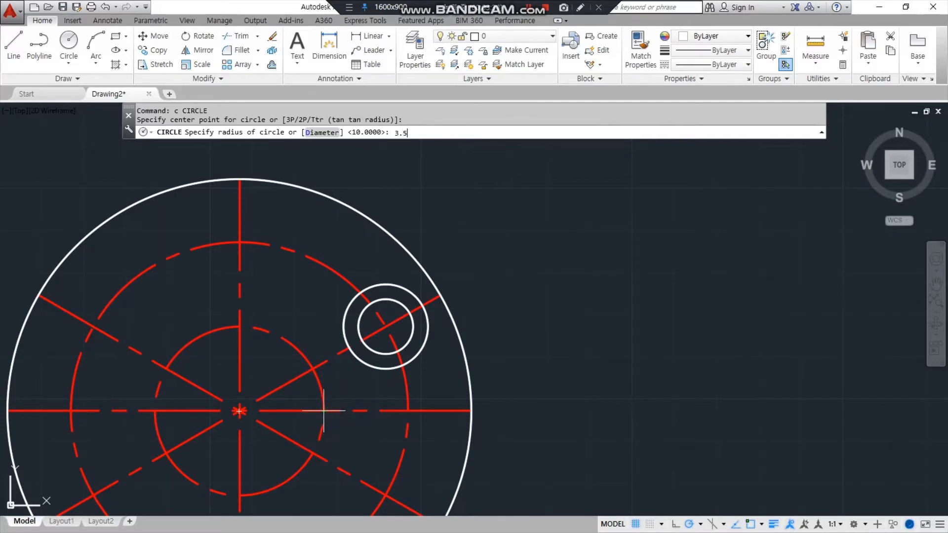
key("Return")
Step: Copy the radius 3.5 circle from its center to the top, left and bottom intersections on the radius 20 centerline circle
type("cp")
key("Return")
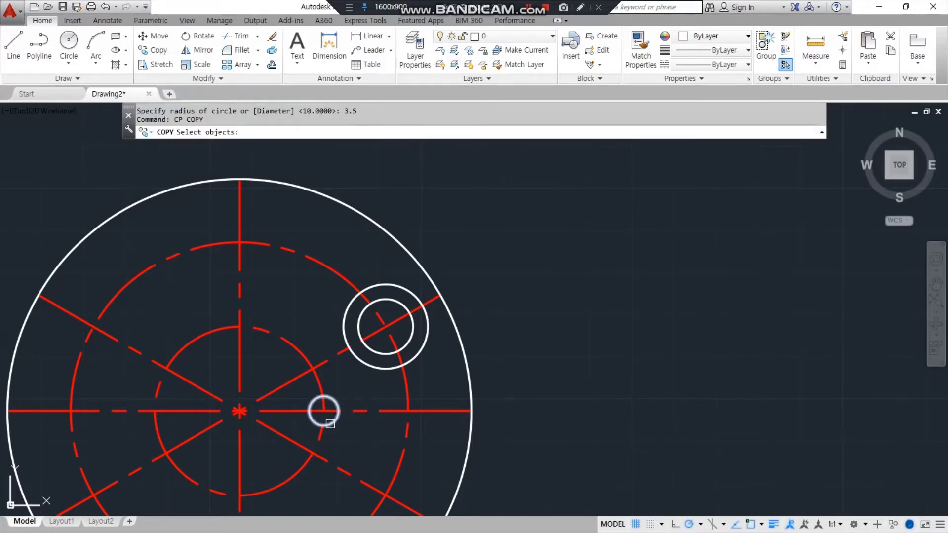
left_click(330, 424)
key("Return")
left_click(323, 410)
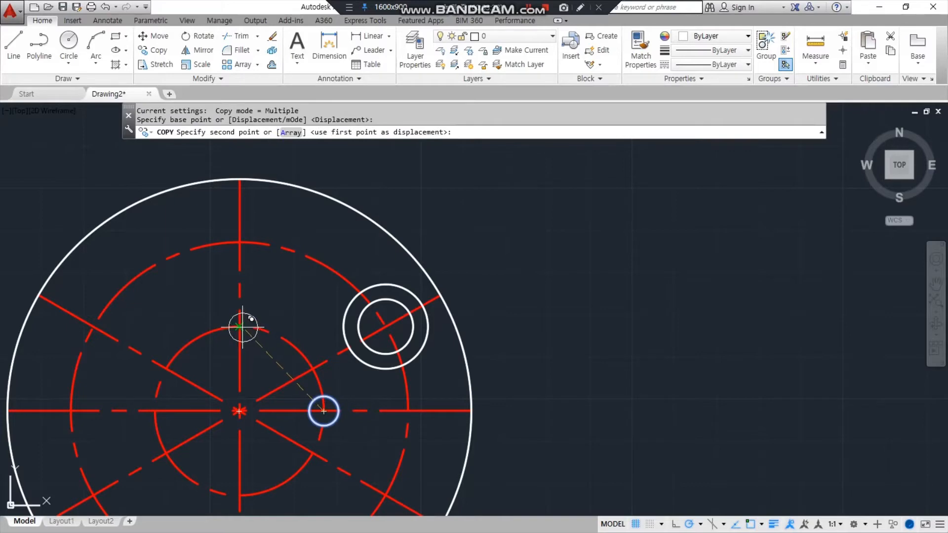
left_click(239, 327)
left_click(155, 411)
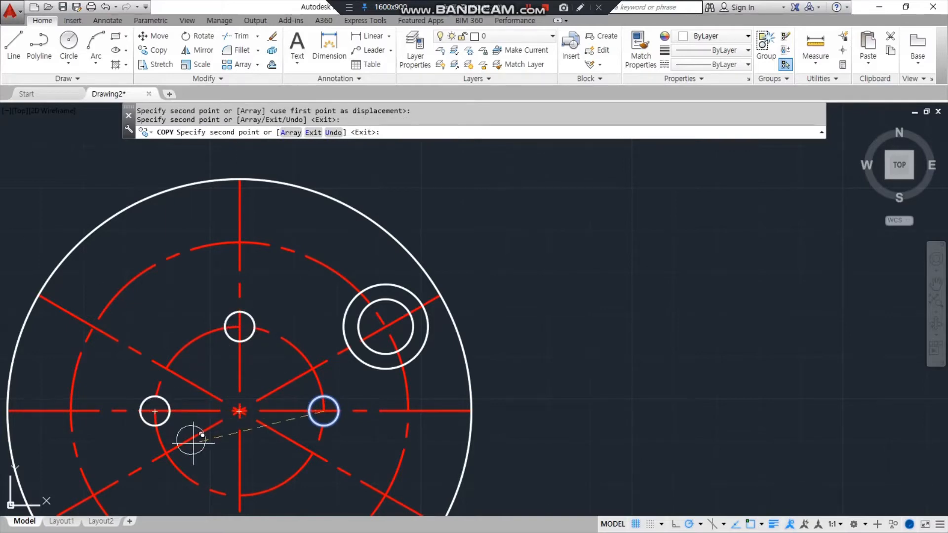
left_click(239, 494)
key("Return")
Step: Copy the radius 6.5 and 10 circle pair from its center to the other five hole positions on the radius 40 centerline circle
key("Return")
left_click(386, 378)
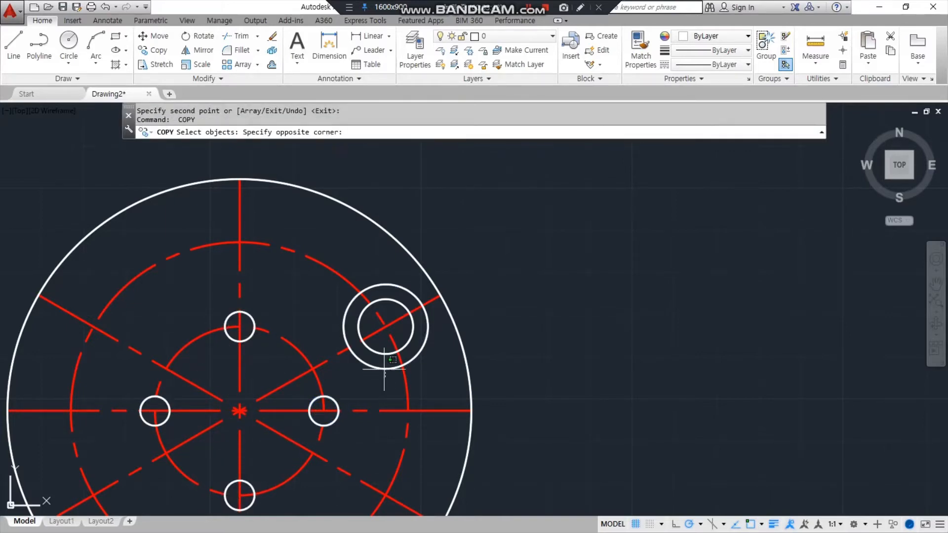
left_click(386, 338)
key("Return")
left_click(385, 326)
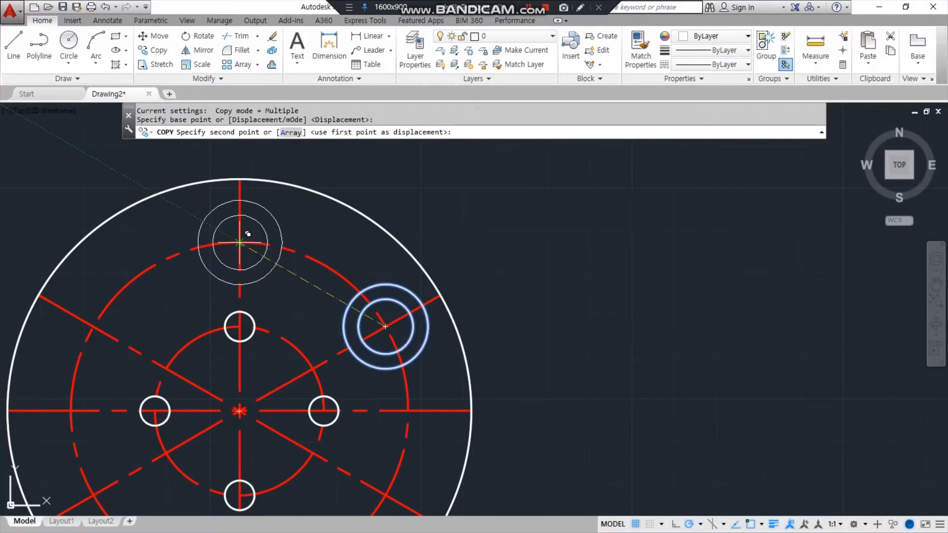
left_click(240, 243)
left_click(93, 327)
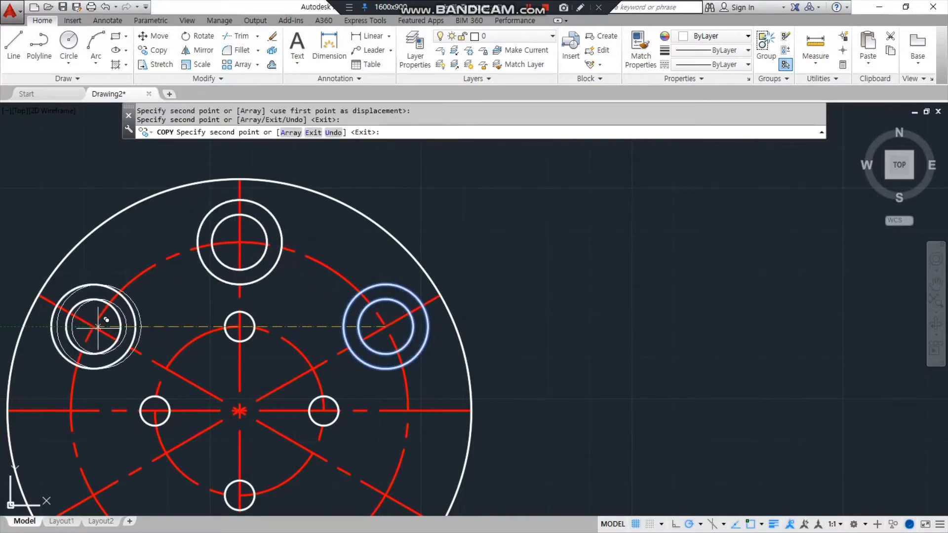
left_click(93, 494)
middle_click_drag(163, 420, 111, 311)
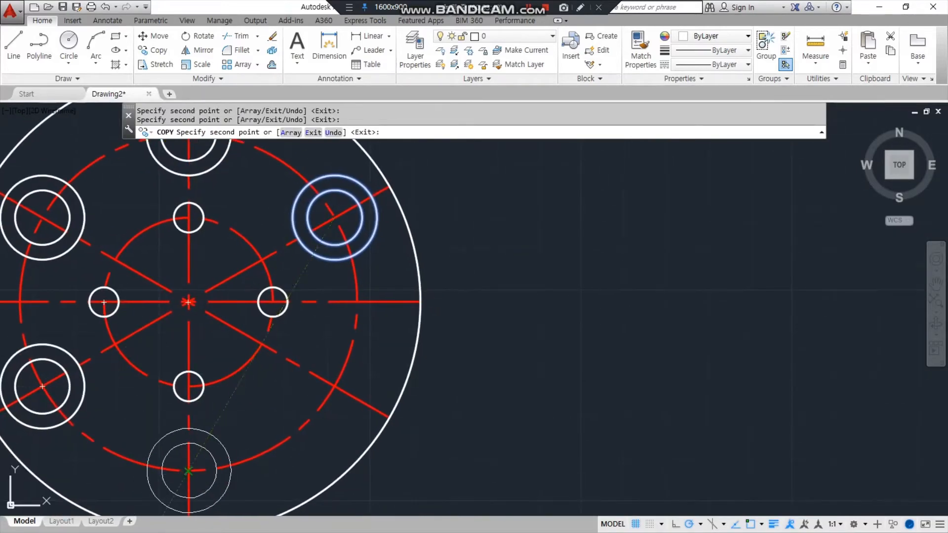
left_click(188, 472)
left_click(334, 387)
key("Return")
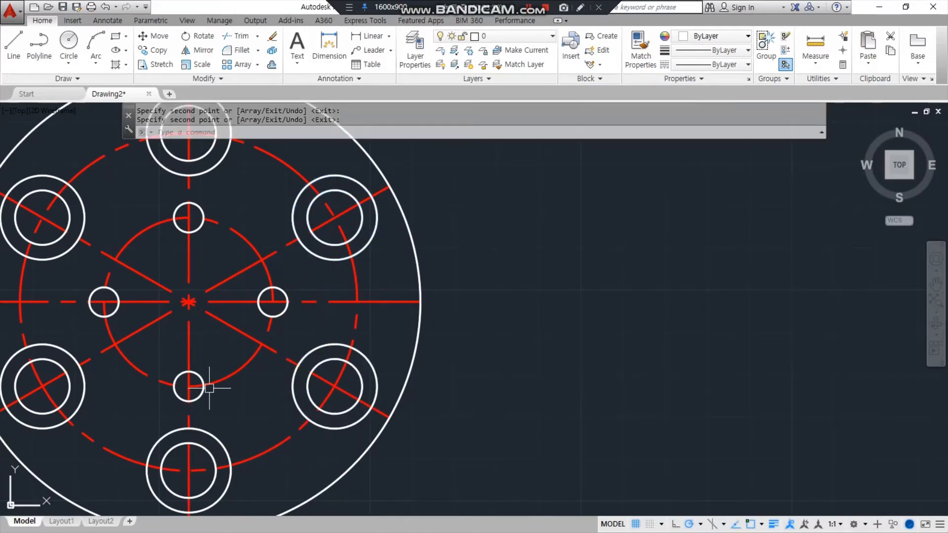
Step: Trim the radius 40 centerline circle between the six large holes and the inclined centerlines between those holes and the radius 20 circle
middle_click_drag(210, 388, 291, 383)
scroll(313, 375, "down", 3)
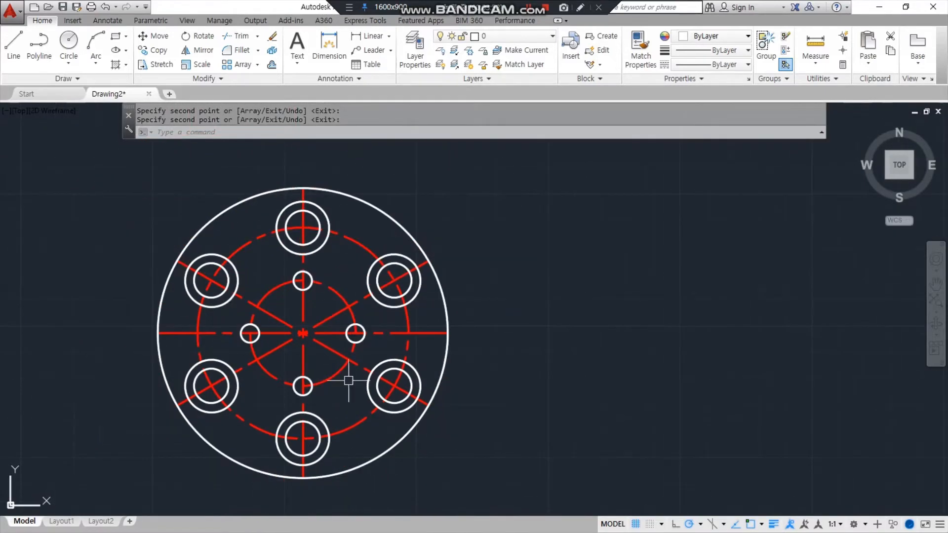
type("tr")
key("Return")
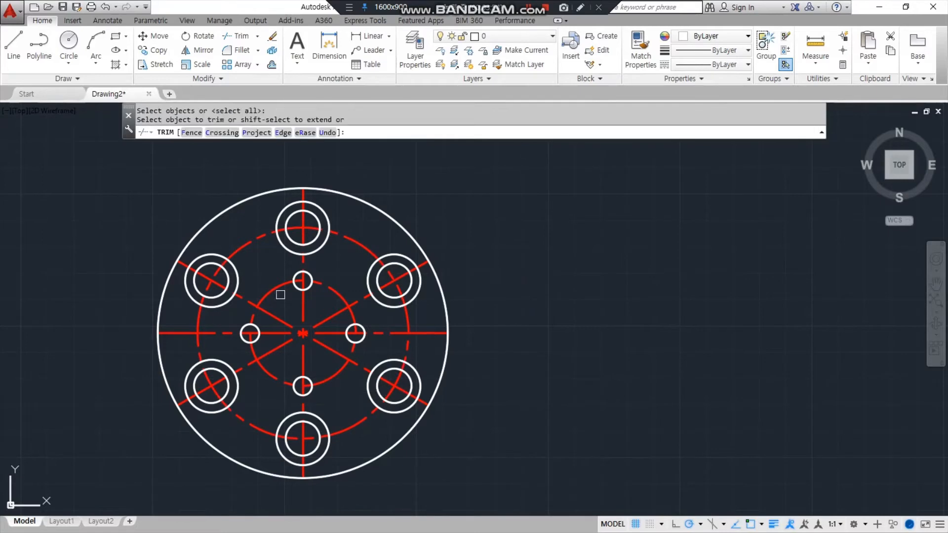
left_click(262, 240)
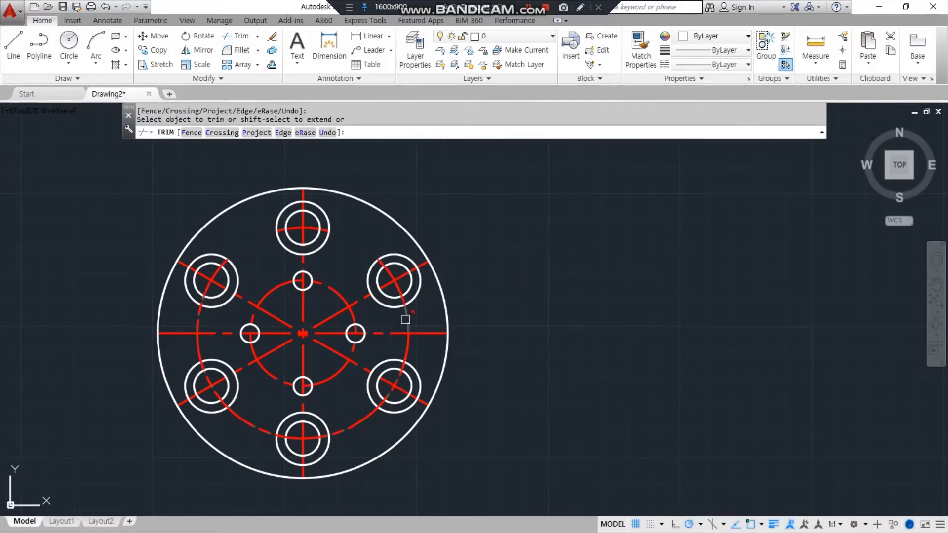
left_click(406, 349)
left_click(251, 426)
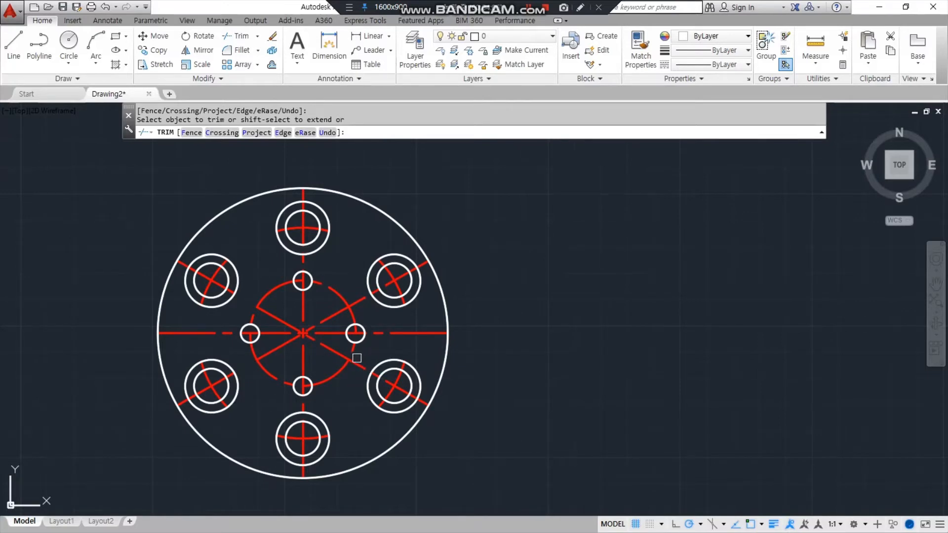
key("Escape")
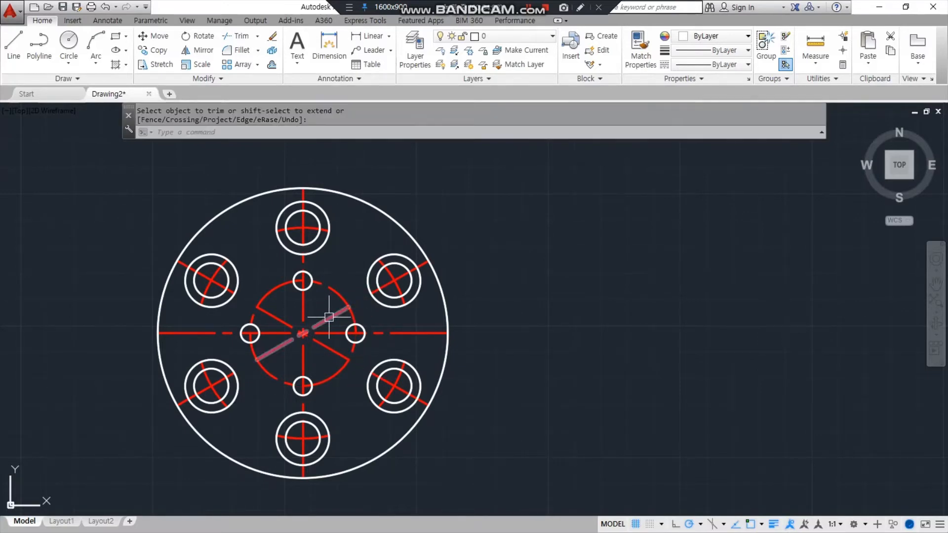
Step: Erase the two leftover inclined centerline pieces inside the radius 20 centerline circle
left_click(326, 320)
left_click(324, 346)
type("e")
key("Return")
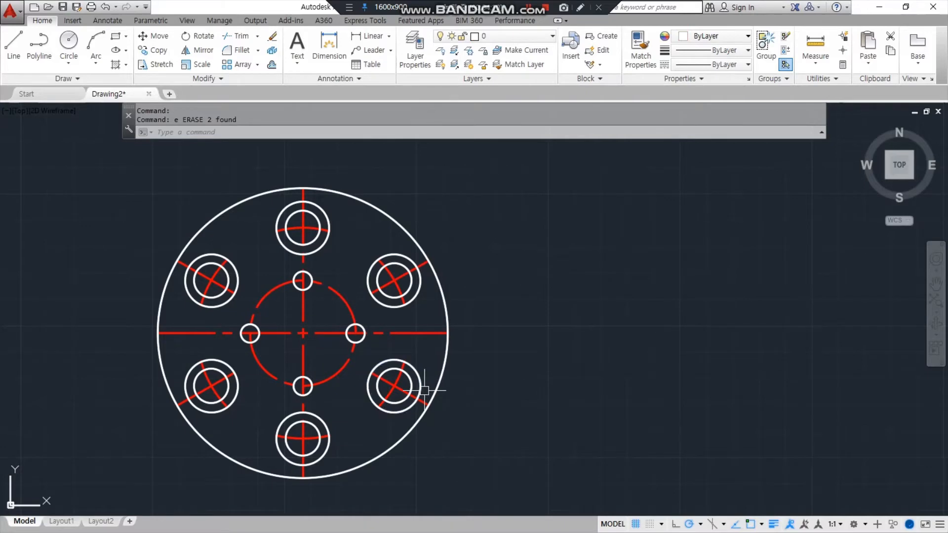
type("len")
key("Return")
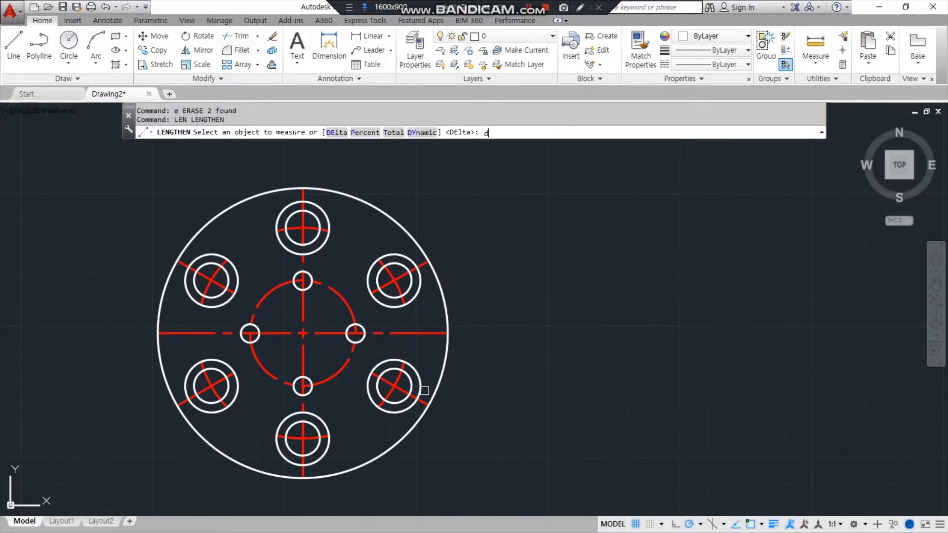
type("de")
key("Return")
key("Return")
left_click(425, 390)
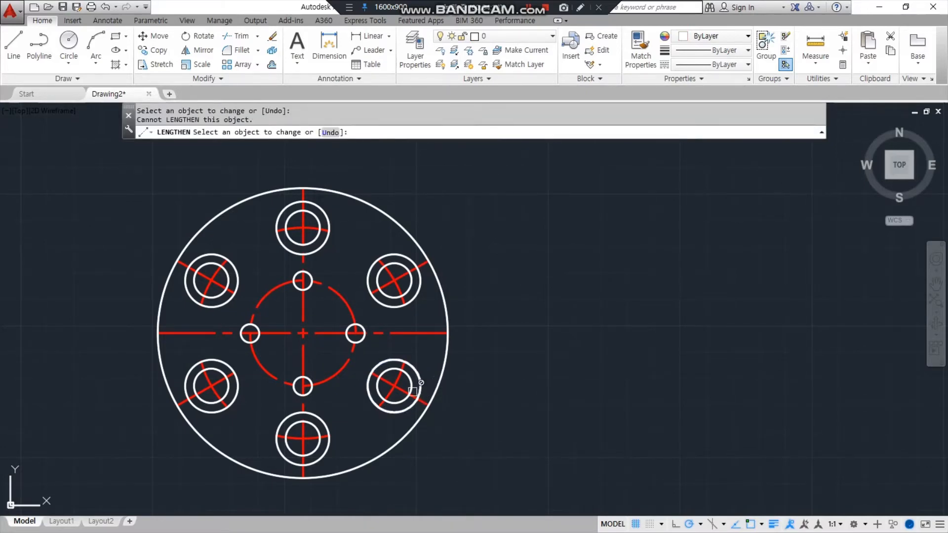
key("Escape")
Step: Trim the centerline ends between the radius 10 circles of the six large holes and the radius 55 outer circle
scroll(286, 192, "up", 2)
type("tr")
key("Return")
key("Return")
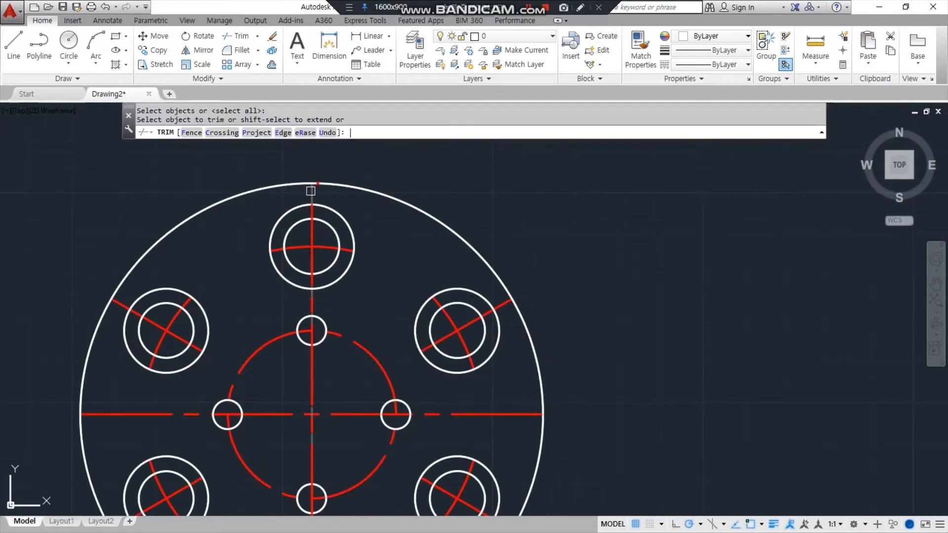
left_click(311, 191)
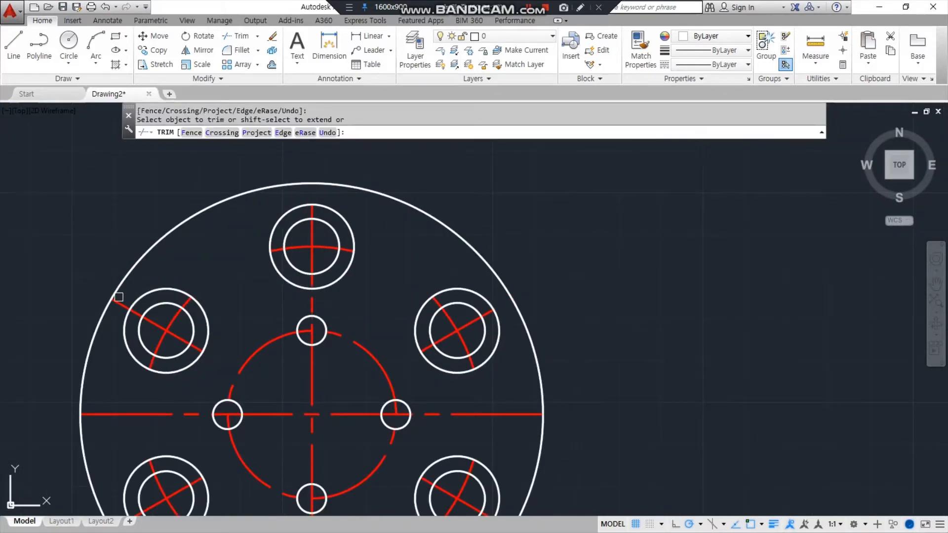
middle_click_drag(108, 383, 74, 166)
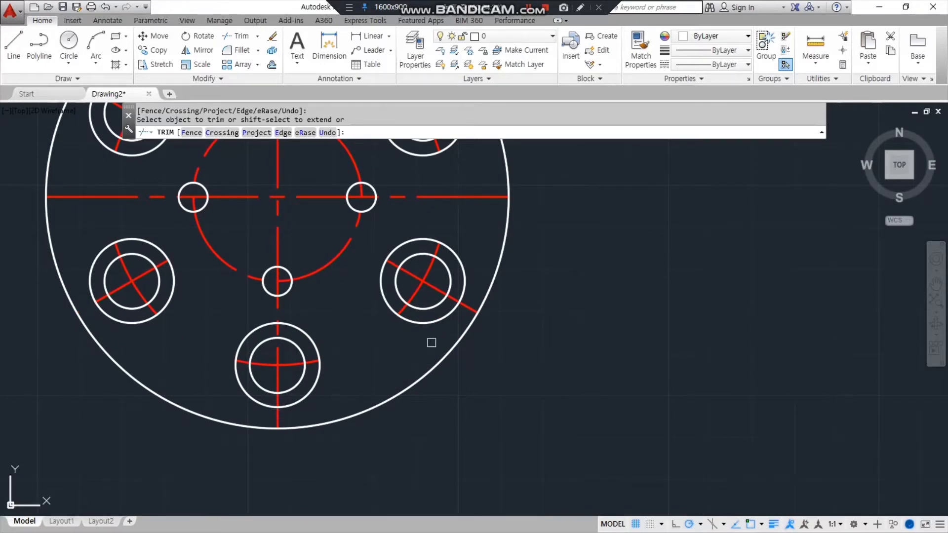
left_click(465, 309)
middle_click_drag(465, 176, 418, 296)
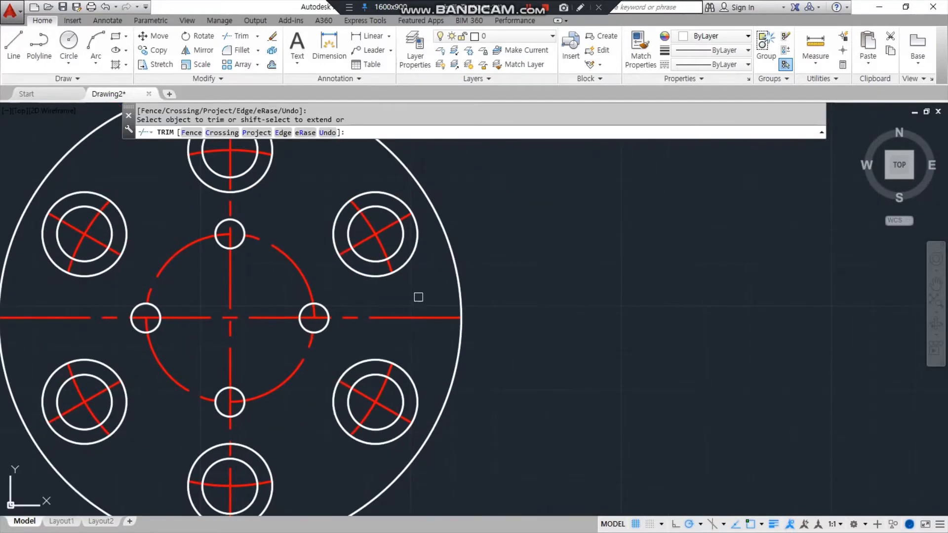
key("space")
Step: Lengthen the vertical centerline's top end repeatedly with a delta of 3 until it passes the outer circle
type("len")
key("Return")
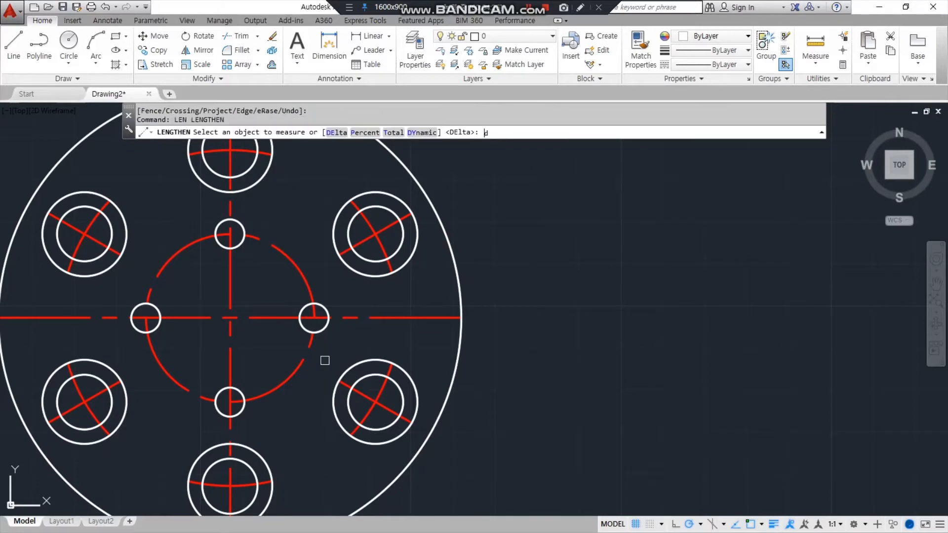
type("de")
key("Return")
type("3")
key("Return")
middle_click_drag(263, 304, 271, 430)
left_click(233, 239)
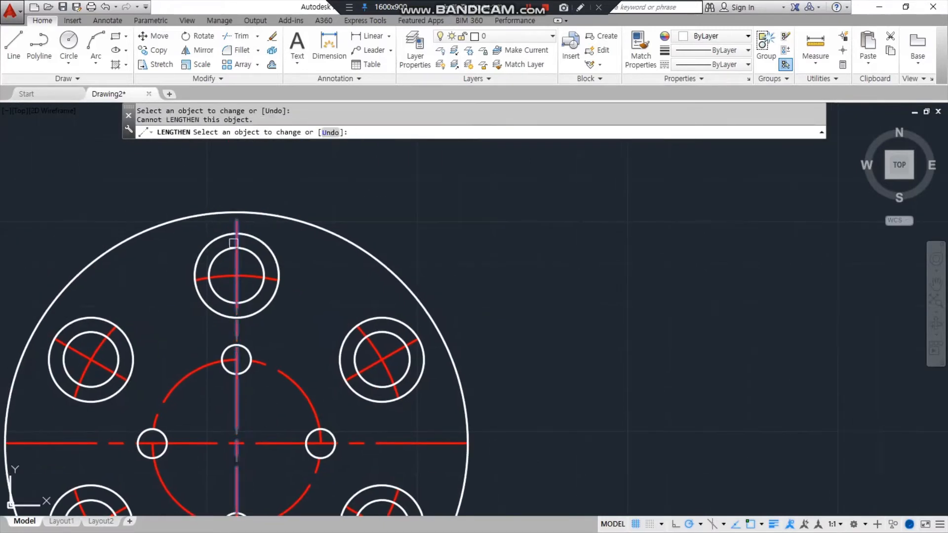
left_click(237, 260)
left_click(240, 232)
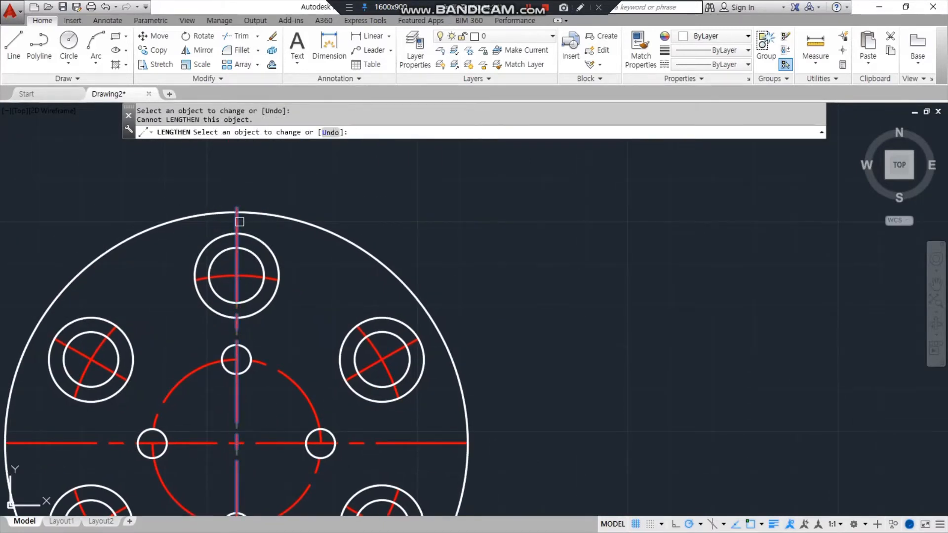
left_click(239, 223)
key("space")
Step: Trim the vertical centerline's top end back to the radius 55 outer circle
type("tr")
key("space")
key("space")
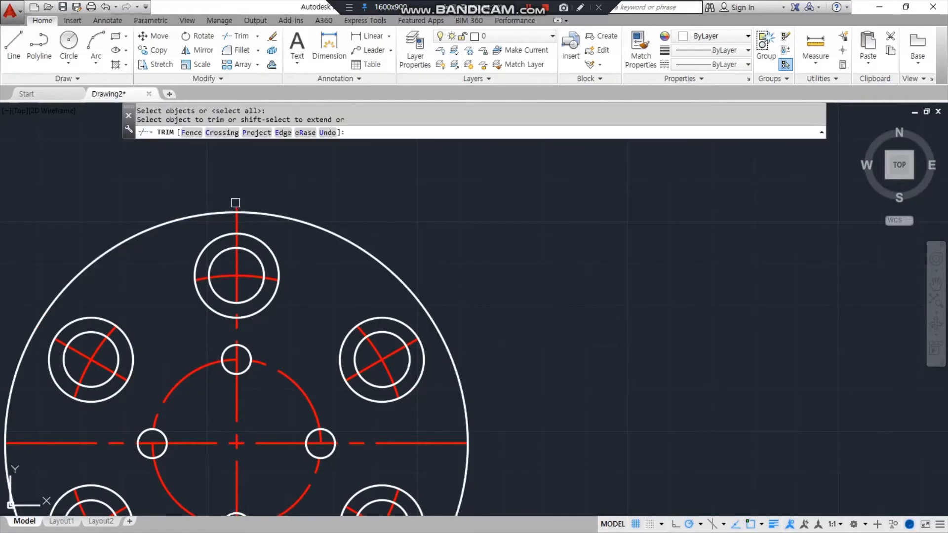
left_click(236, 203)
key("space")
Step: Lengthen the vertical centerline's top end past the outer circle, keeping the Delta value of 3
type("len")
key("space")
type("d")
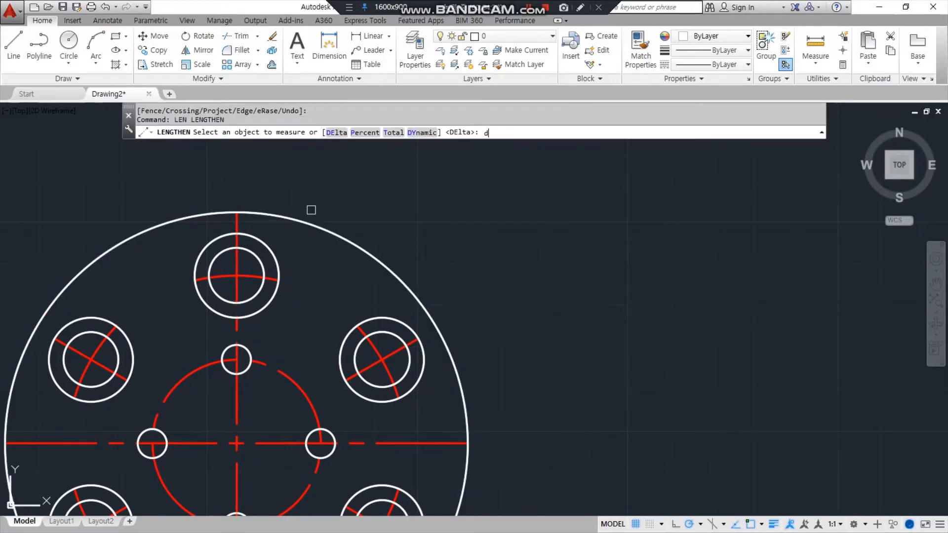
type("e")
key("space")
key("space")
left_click(237, 218)
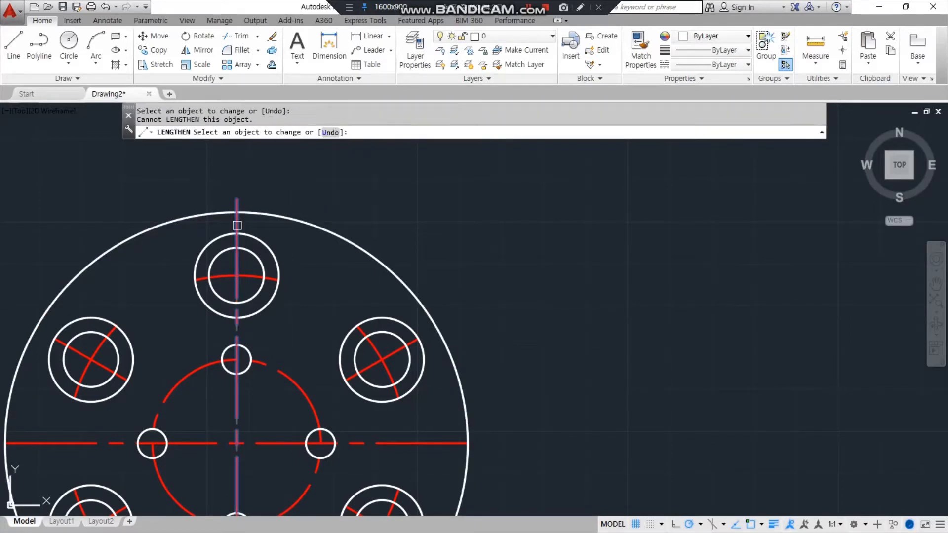
Step: Lengthen both ends of the top large hole's arc centerline by the delta of 3
left_click(264, 247)
left_click(246, 277)
left_click(224, 276)
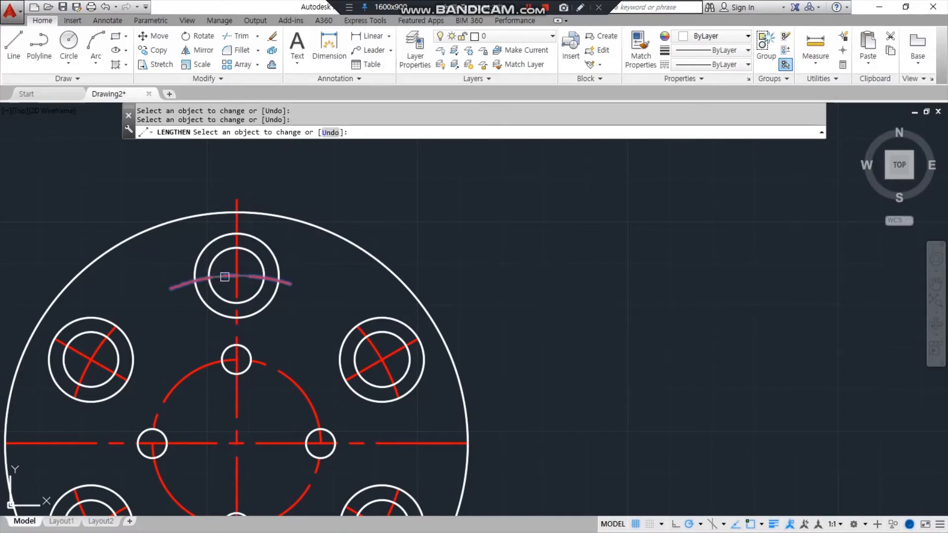
left_click(210, 282)
Step: Lengthen all four centerline ends of the upper-left large hole by the delta of 3
left_click(102, 347)
left_click(104, 364)
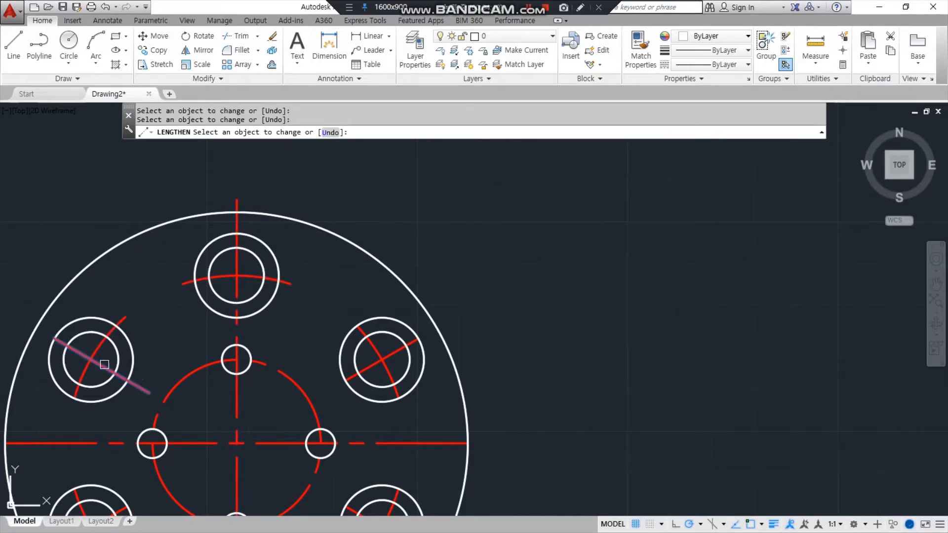
left_click(78, 350)
left_click(82, 378)
left_click(67, 395)
Step: Lengthen the horizontal centerline's left end and all four centerline ends of the lower-left large hole by the delta of 3
middle_click_drag(32, 420, 118, 310)
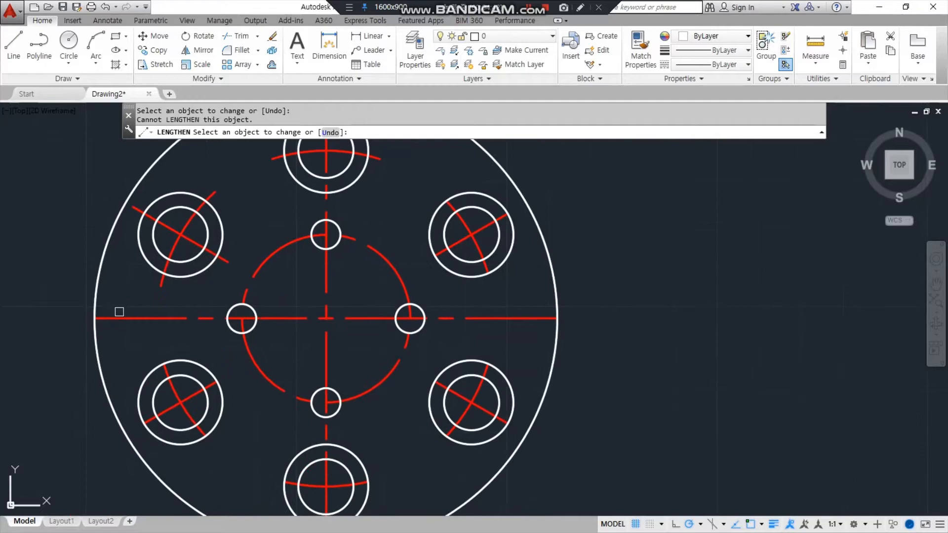
left_click(91, 318)
left_click(169, 412)
left_click(188, 419)
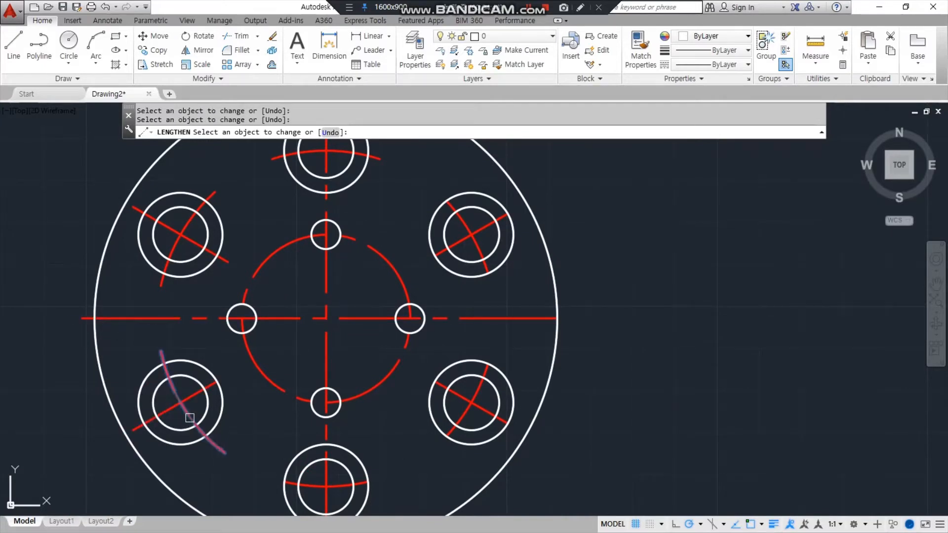
left_click(197, 393)
left_click(223, 403)
Step: Lengthen the vertical centerline's bottom end and both ends of the bottom large hole's arc centerline by the delta of 3
middle_click_drag(280, 416, 120, 265)
left_click(166, 352)
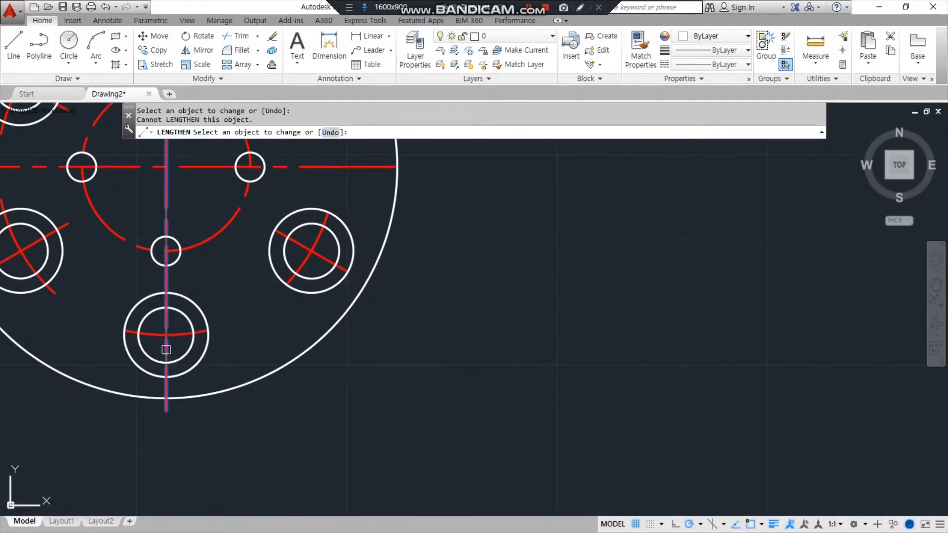
left_click(150, 332)
left_click(190, 331)
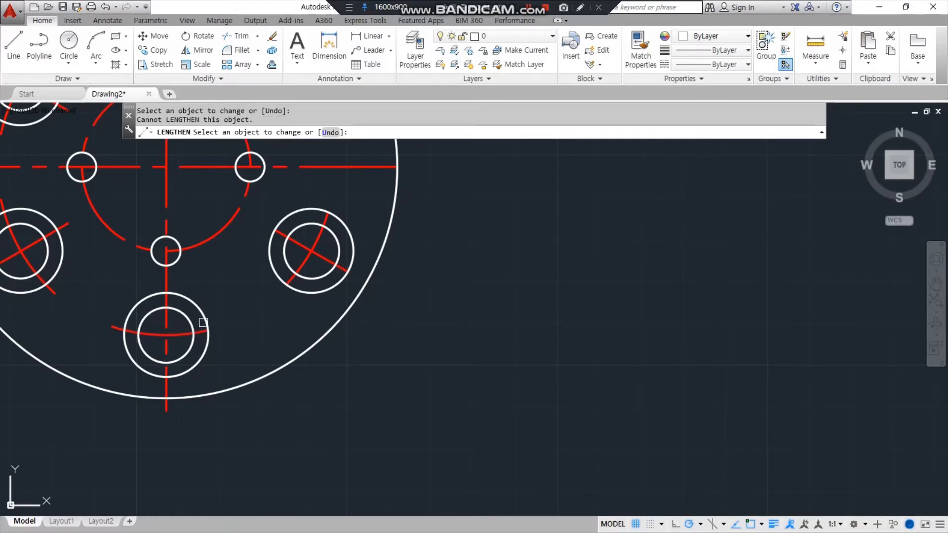
left_click(183, 331)
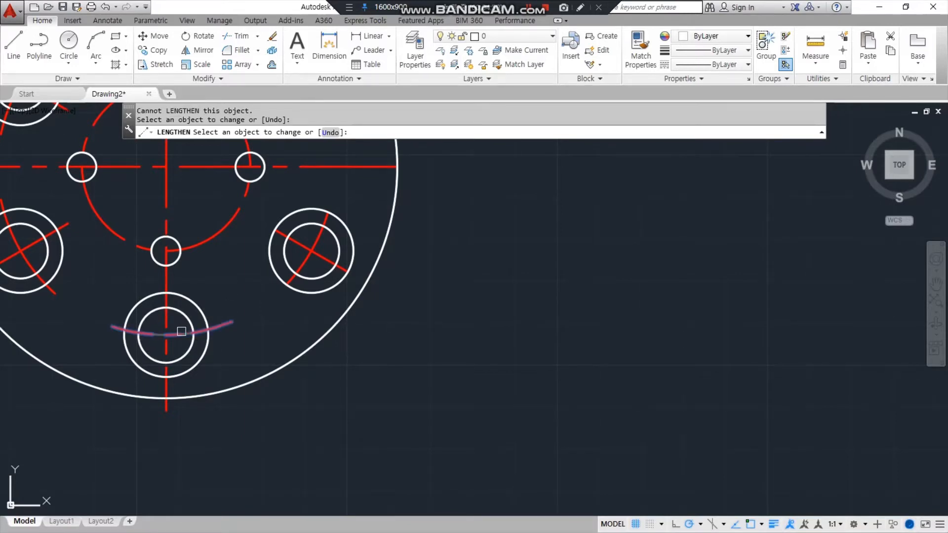
Step: Lengthen all four centerline ends of the lower-right large hole by the delta of 3
middle_click_drag(233, 309, 70, 426)
left_click(120, 394)
left_click(140, 383)
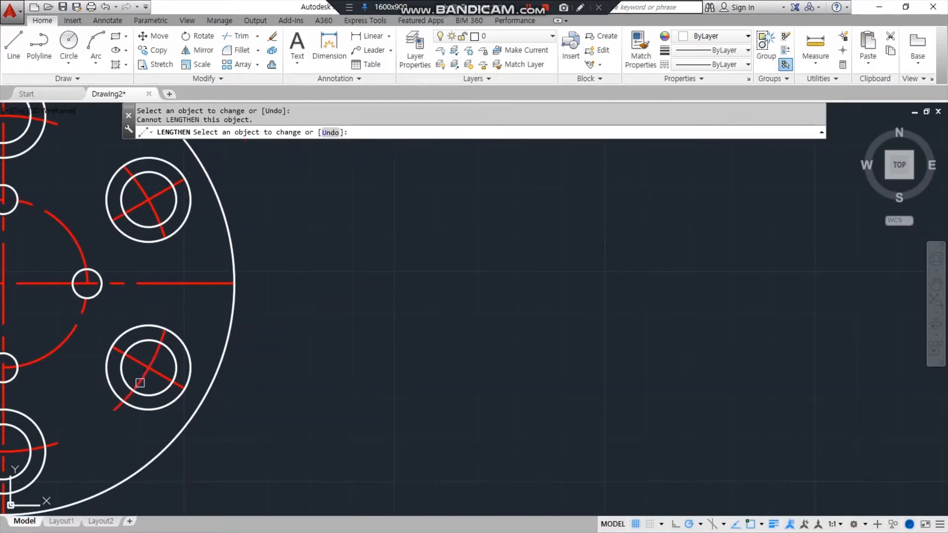
left_click(140, 360)
left_click(152, 354)
left_click(161, 376)
Step: Lengthen all four centerline ends of the upper-right large hole by the delta of 3 and end the Lengthen command
middle_click_drag(139, 287, 124, 420)
left_click(134, 337)
left_click(130, 329)
left_click(145, 325)
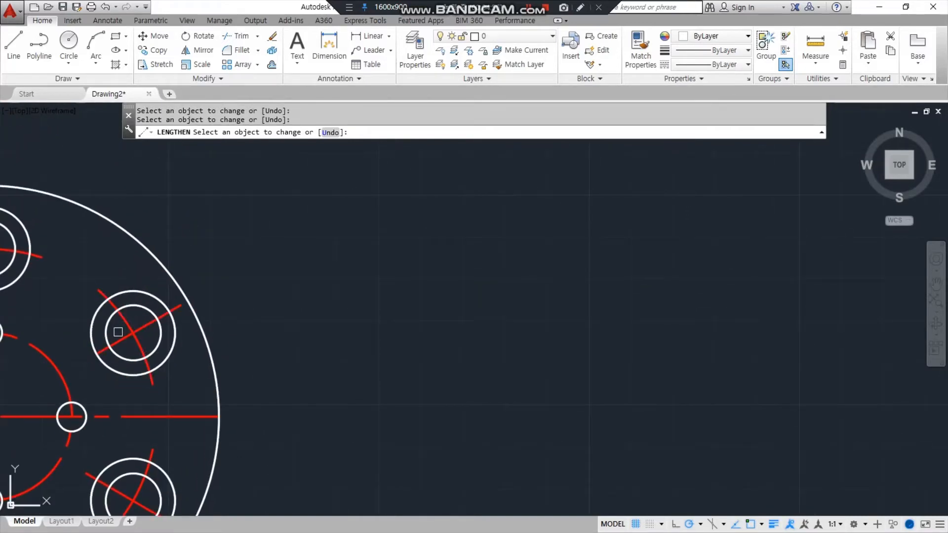
left_click(117, 342)
middle_click_drag(66, 296, 286, 313)
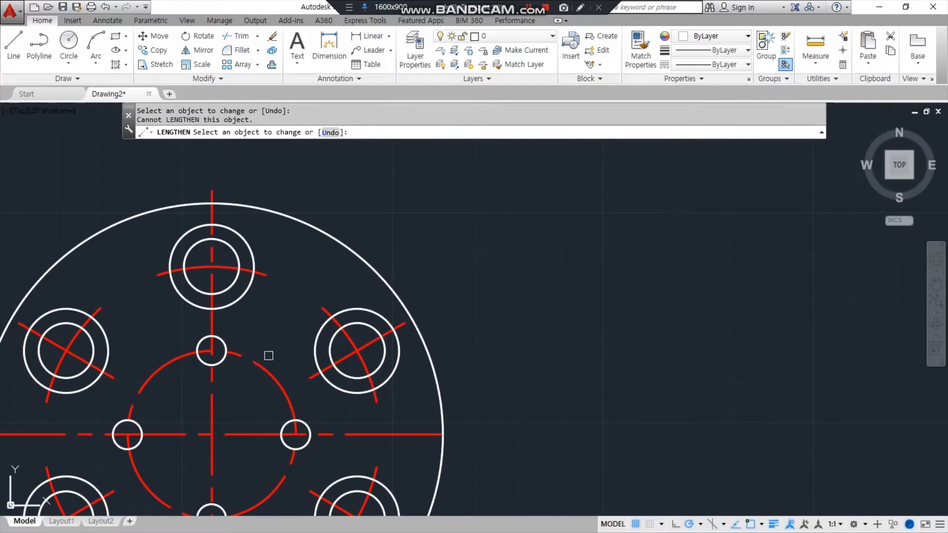
scroll(269, 356, "down", 2)
middle_click_drag(212, 402, 201, 349)
key("Return")
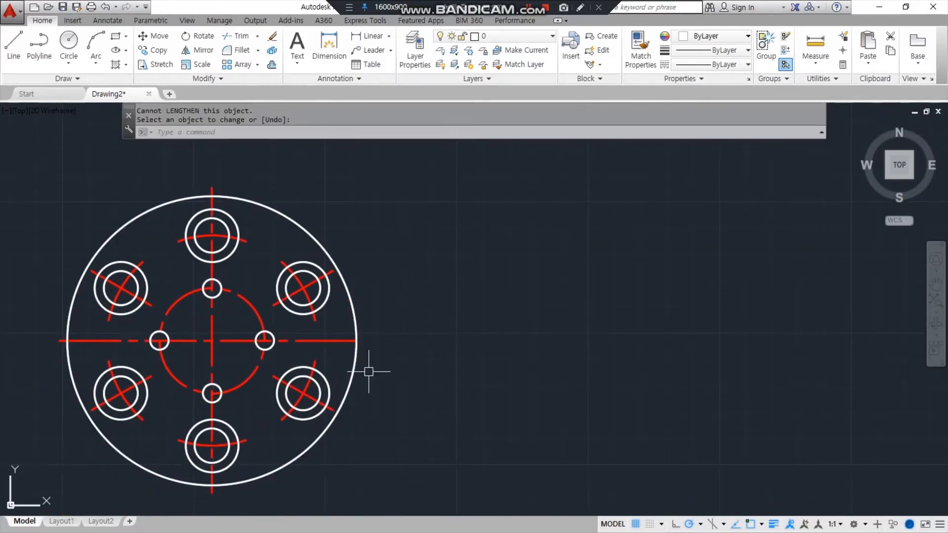
Step: Set the global linetype scale factor to 0.5 with LTSCALE
type("lts")
key("Return")
type("0.5")
key("Return")
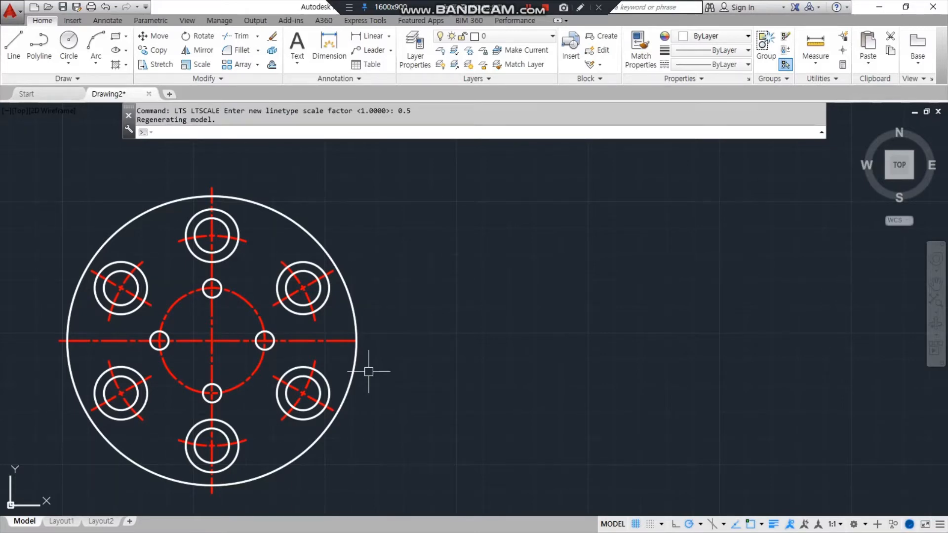
Step: Switch to the Notepad command list and highlight the LENgthen, Erase, TRim and BReak entries for review
key("alt+Tab")
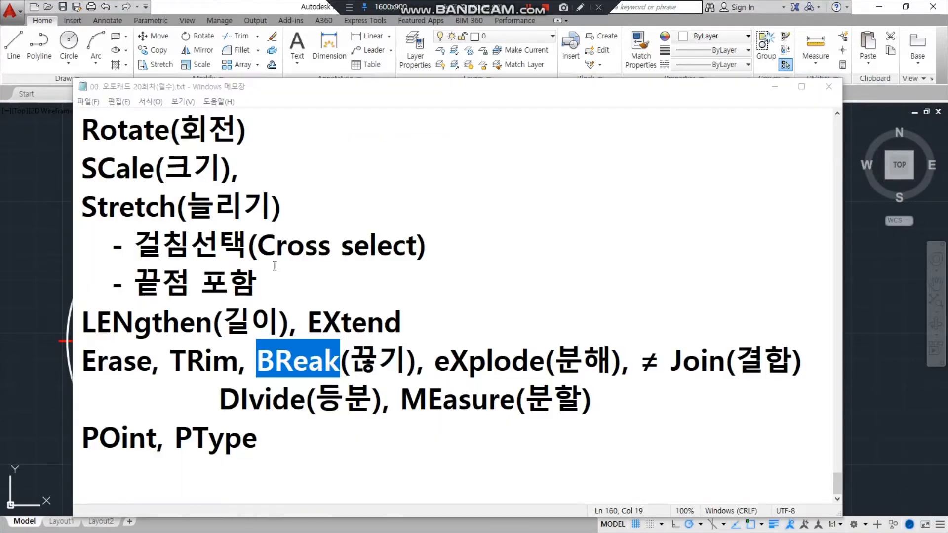
left_click(308, 363)
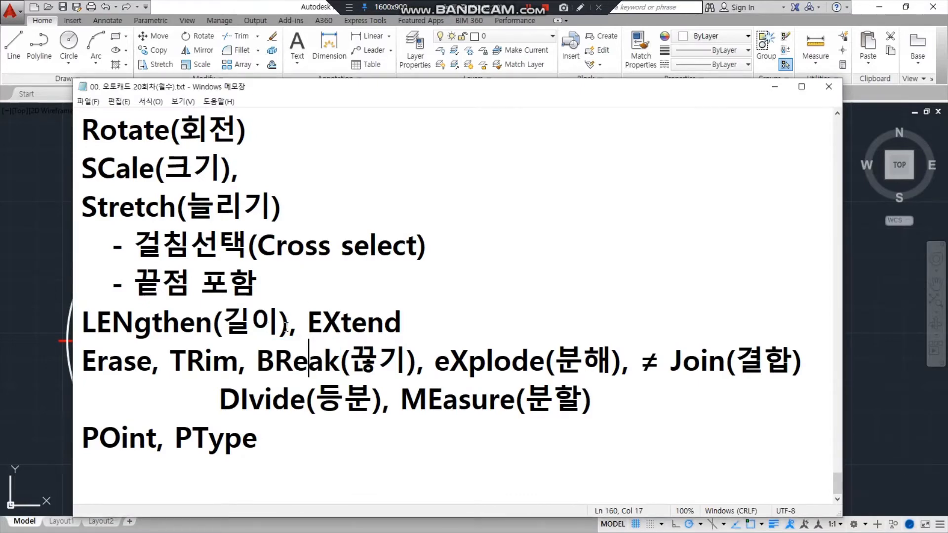
left_click_drag(287, 326, 79, 326)
double_click(124, 326)
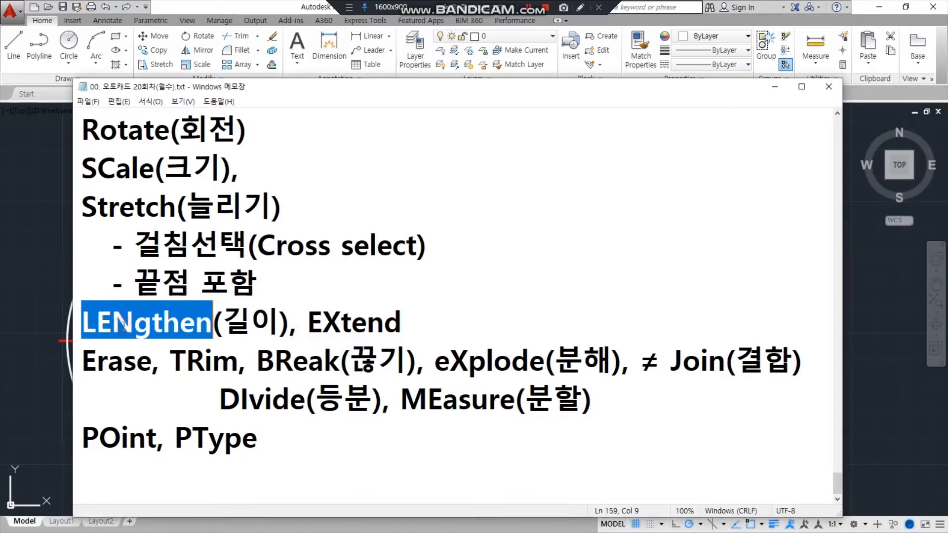
double_click(301, 365)
left_click(106, 361)
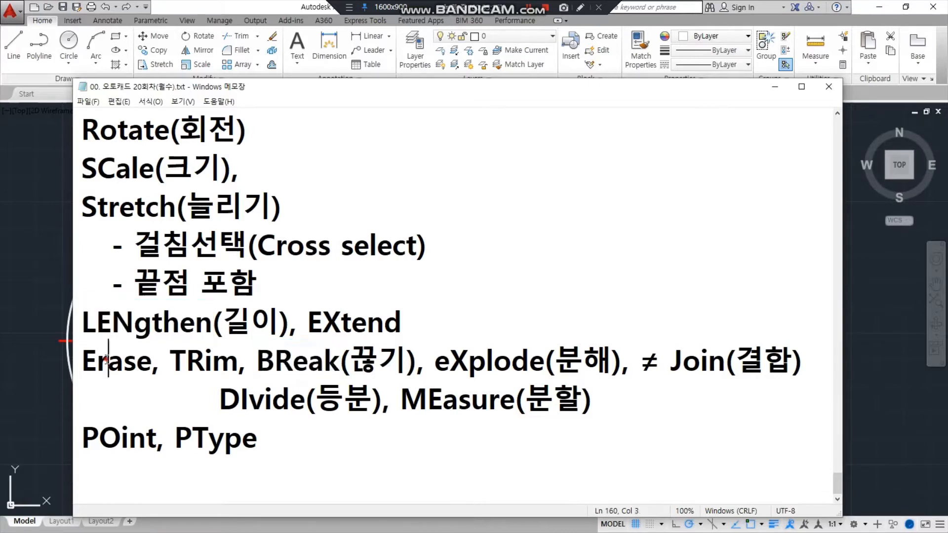
double_click(105, 361)
double_click(181, 364)
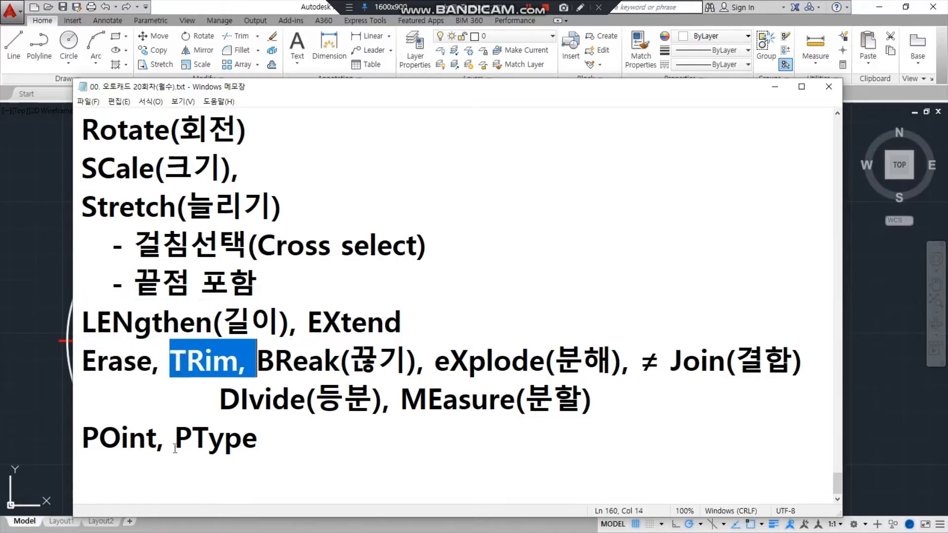
double_click(288, 368)
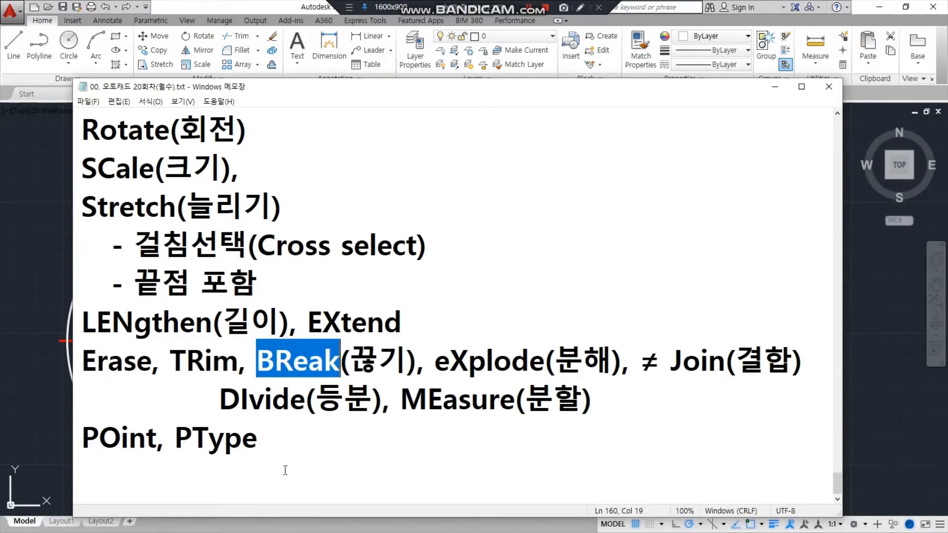
Step: Insert "9자르기)" directly after TRim in the command list and widen the window so the line fits on one row
left_click(206, 368)
left_click(234, 364)
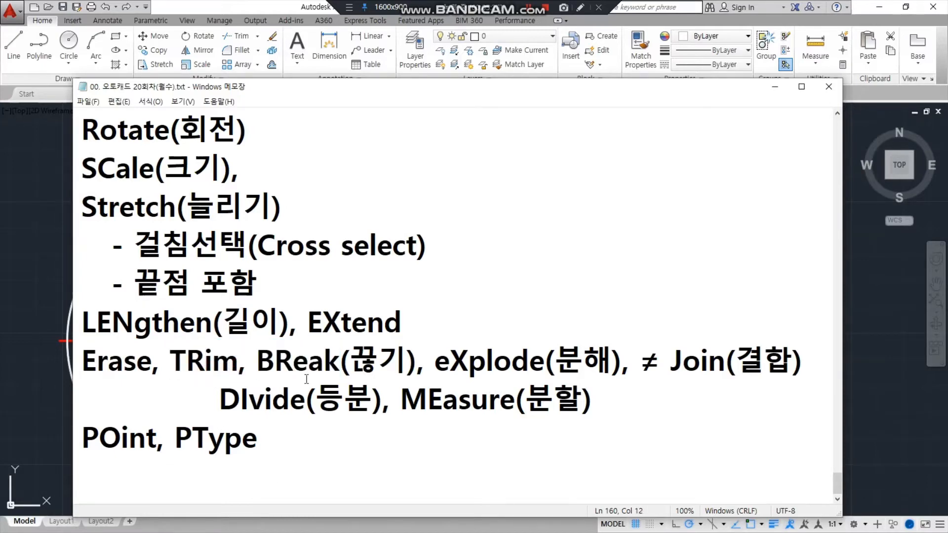
type("9자르기)")
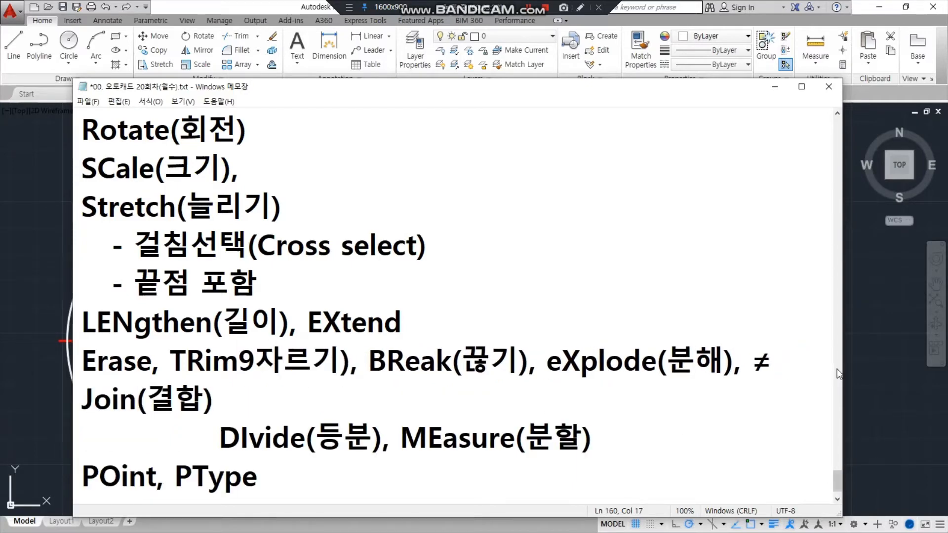
left_click_drag(843, 367, 943, 373)
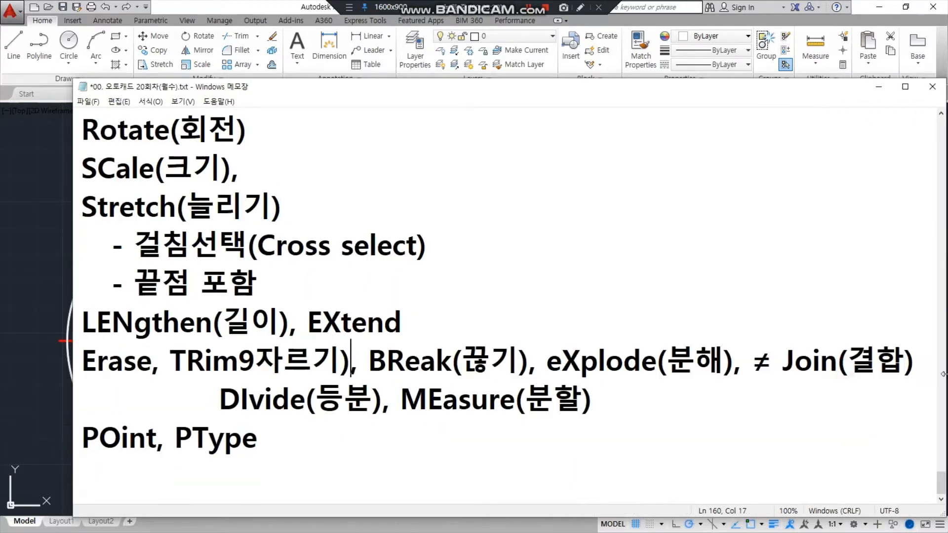
Step: Switch back to AutoCAD and draw a long horizontal line in the empty area right of the round plate
left_click(40, 289)
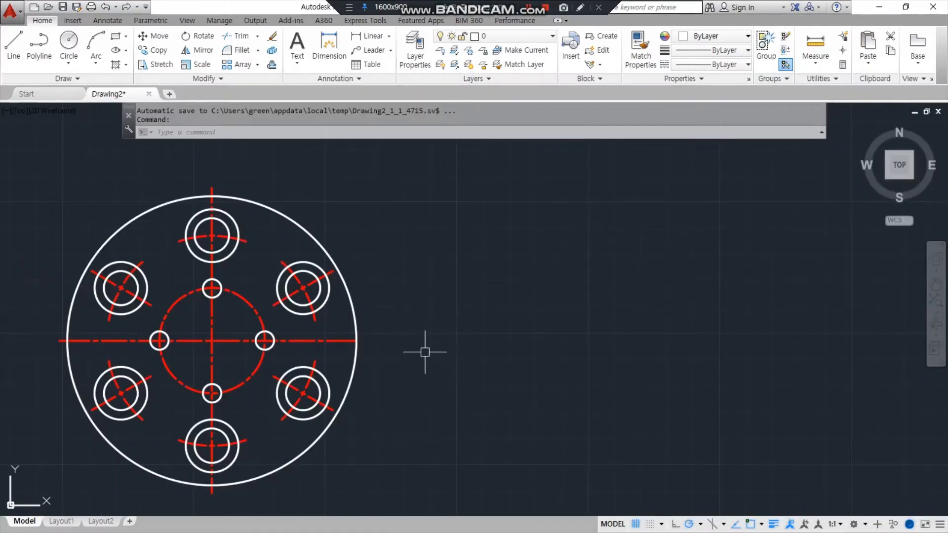
type("l")
key("Return")
left_click(473, 336)
left_click(778, 336)
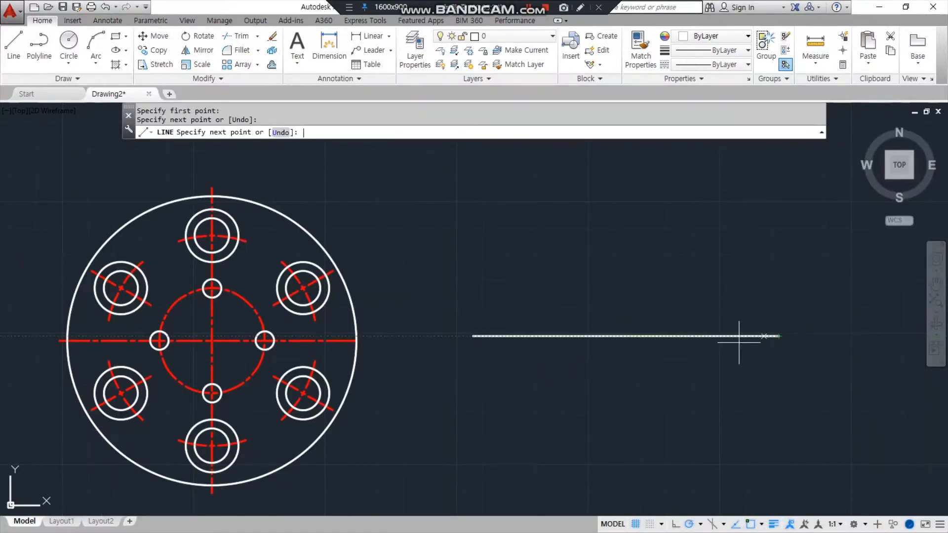
key("Return")
Step: Try Break on the horizontal line with two picked points to remove the stretch between them, and undo the break
scroll(603, 349, "up", 2)
middle_click_drag(603, 349, 377, 384)
scroll(377, 383, "up", 2)
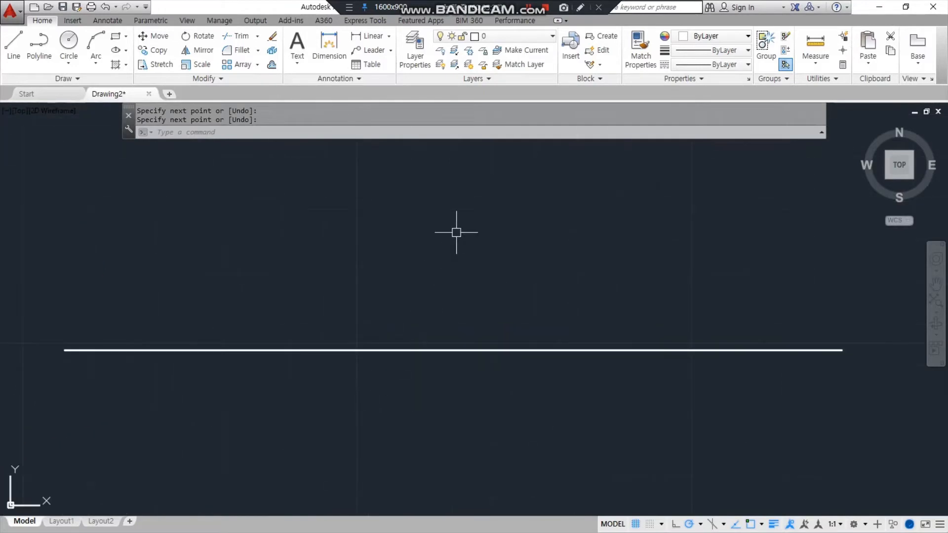
type("b")
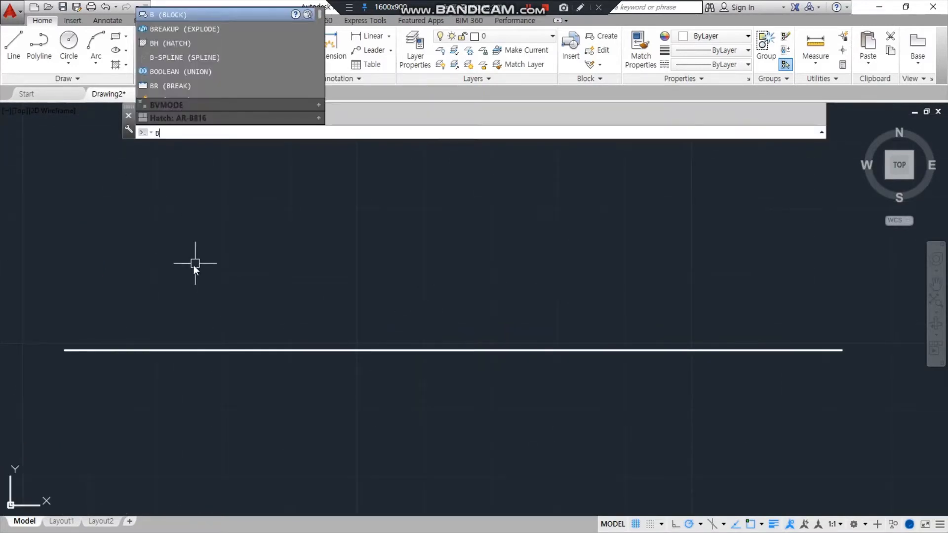
type("r")
key("Return")
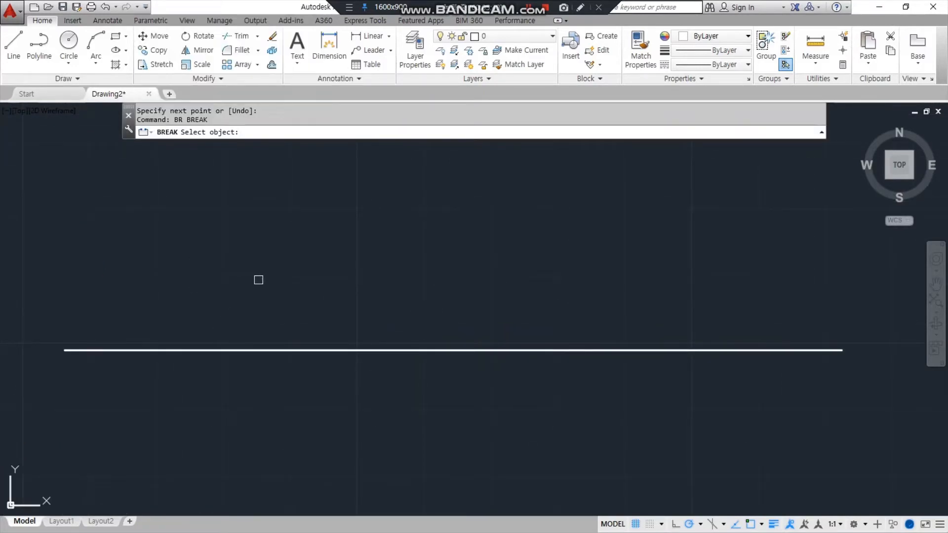
mouse_move(232, 151)
left_mouse_down()
mouse_move(190, 155)
mouse_move(254, 136)
mouse_move(247, 158)
left_mouse_up()
left_click_drag(356, 352, 364, 414)
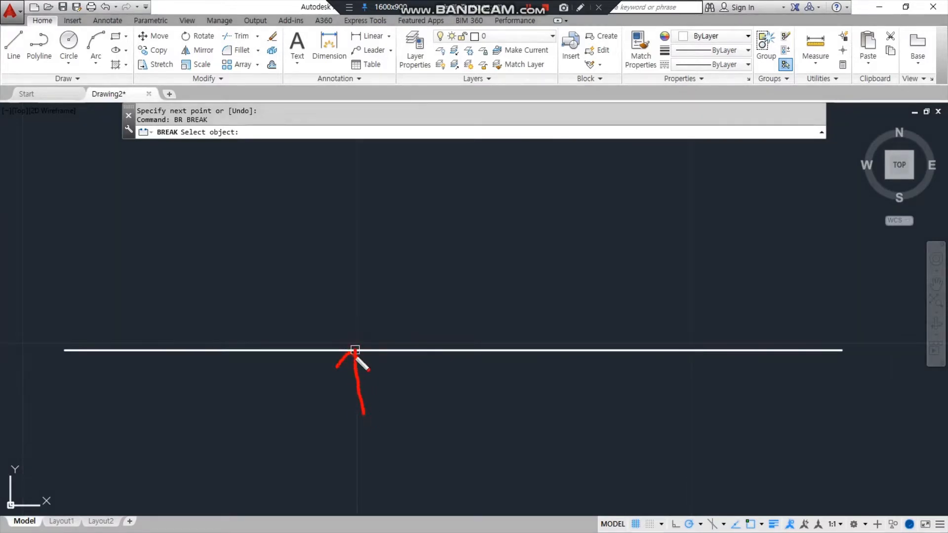
left_click(355, 351)
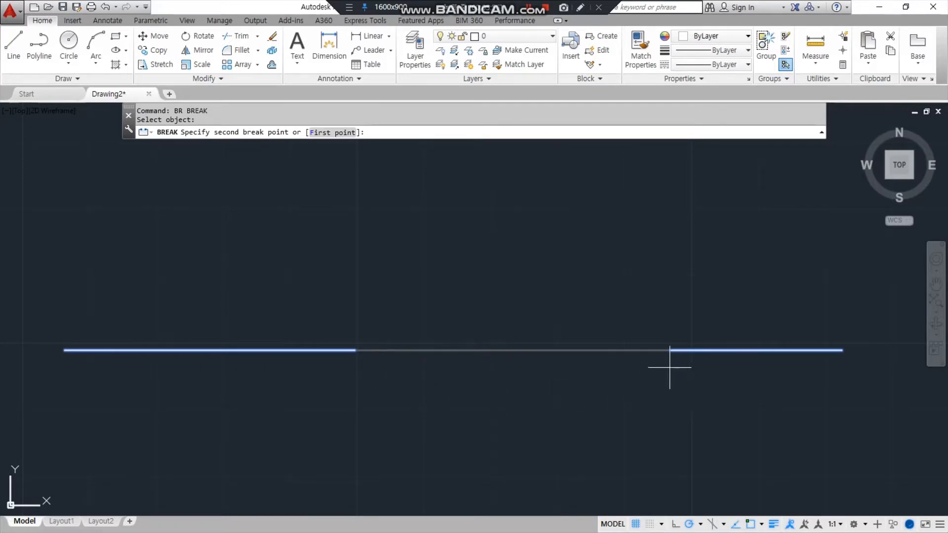
left_click(657, 381)
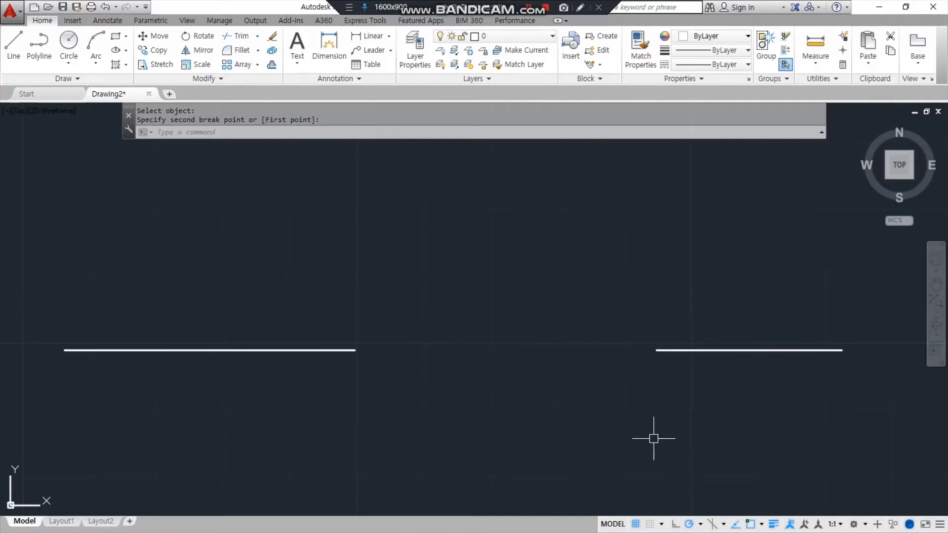
key("ctrl+z")
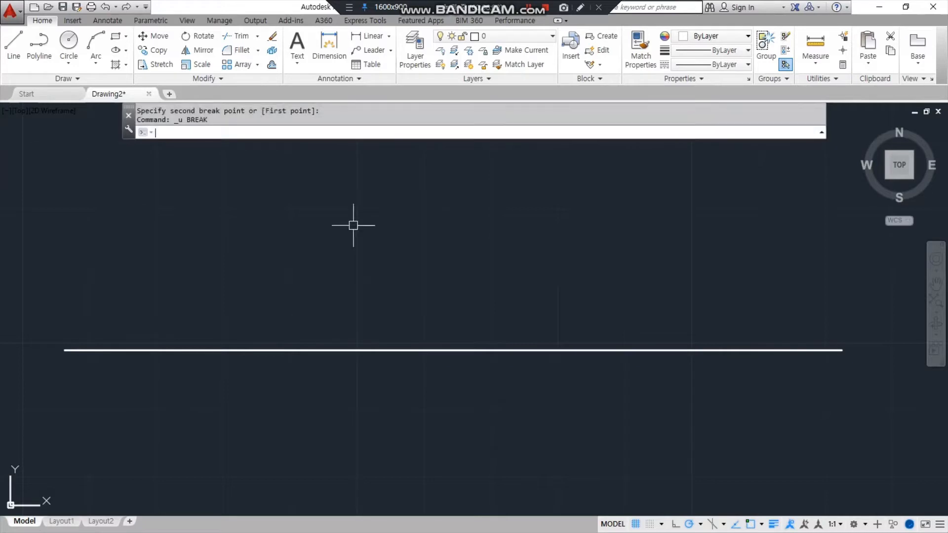
Step: Try Break with the First point option on the horizontal line, removing a stretch from about its middle toward the right end, and undo it
type("br")
key("Return")
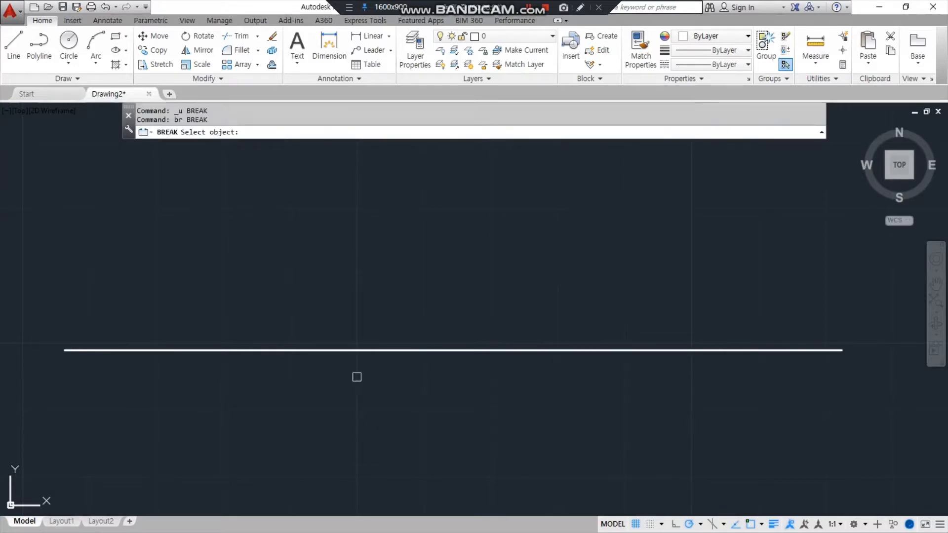
left_click(338, 350)
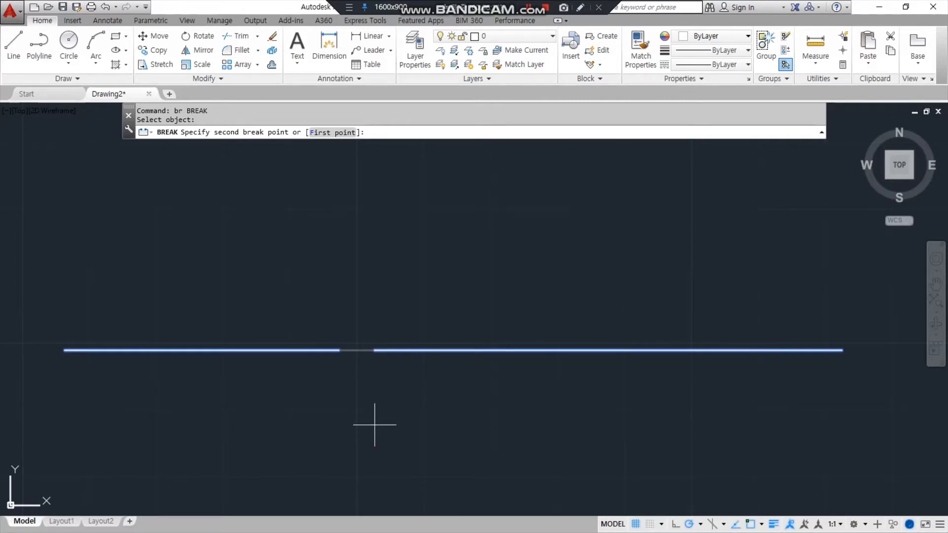
key("ctrl+alt+d")
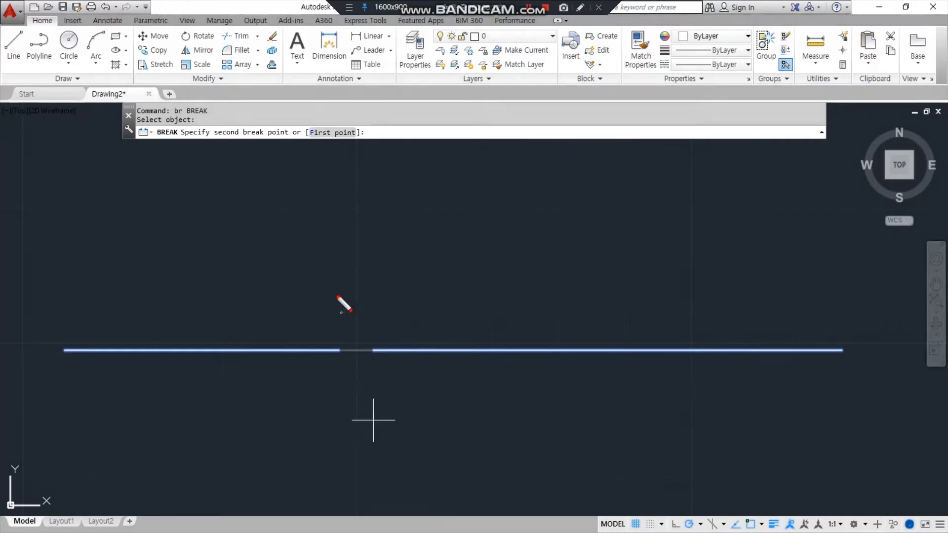
mouse_move(352, 149)
left_mouse_down()
mouse_move(295, 143)
mouse_move(374, 135)
mouse_move(344, 150)
left_mouse_up()
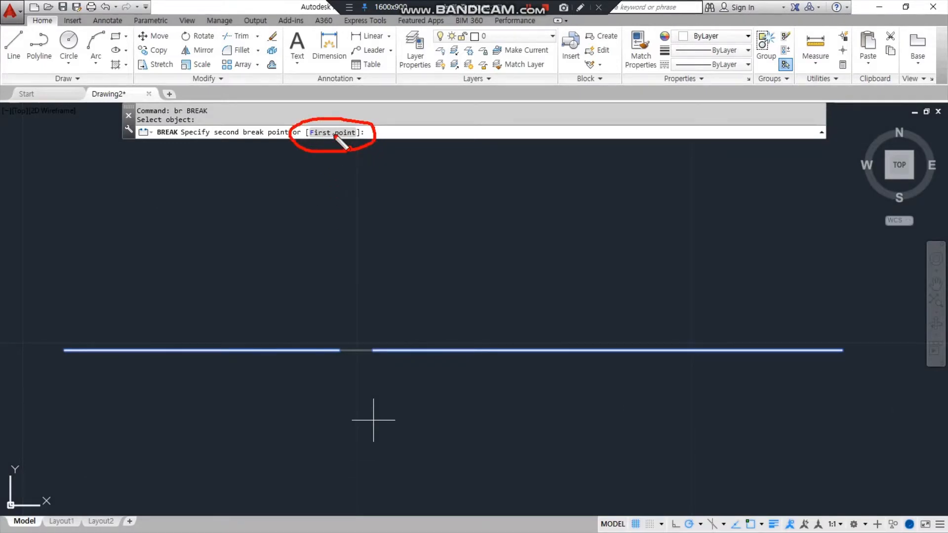
key("ctrl+alt+d")
left_click(332, 132)
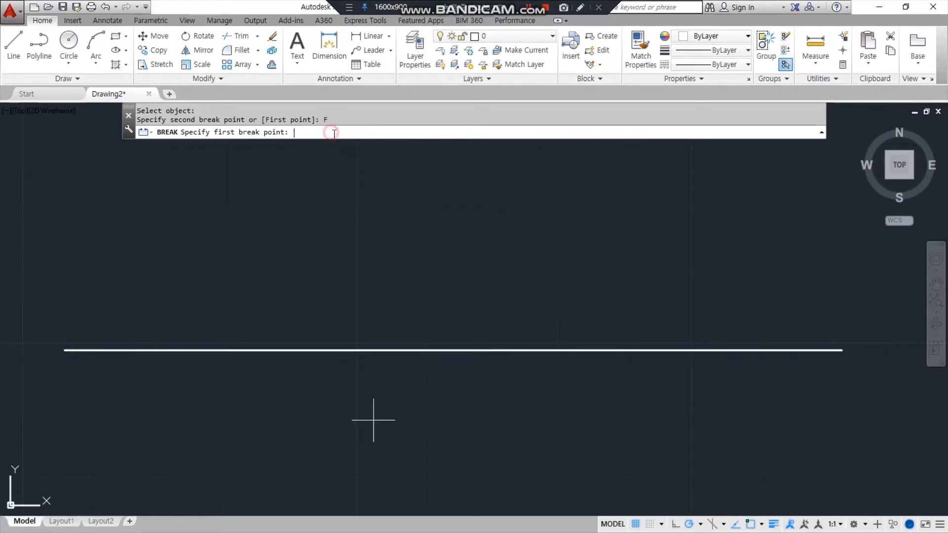
left_click(449, 360)
left_click(626, 362)
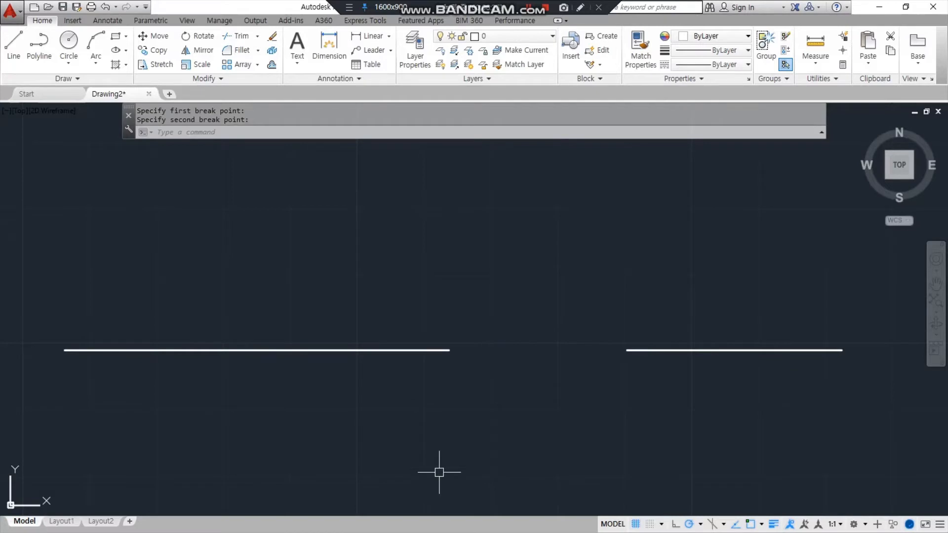
key("ctrl+z")
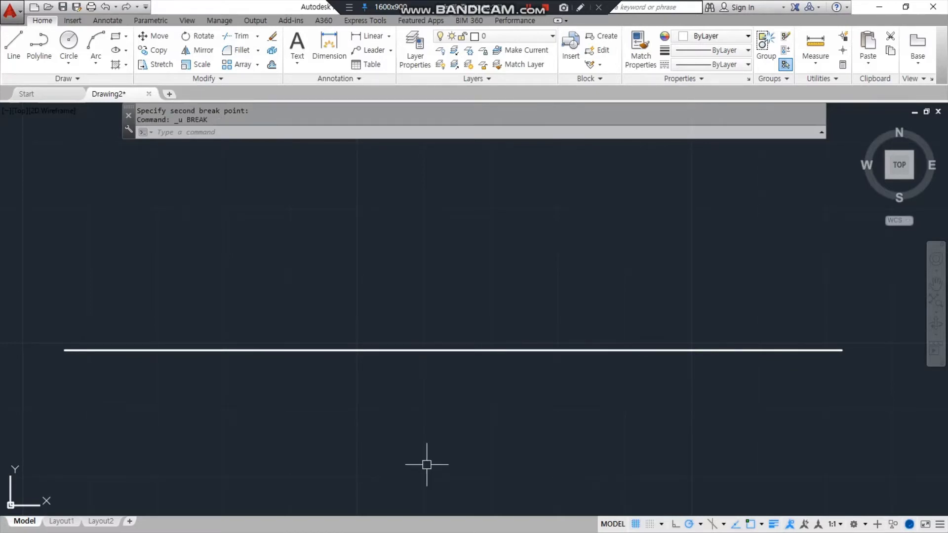
Step: Break the horizontal line using the First point option, removing a wide central stretch between two newly picked points
type("br")
key("Return")
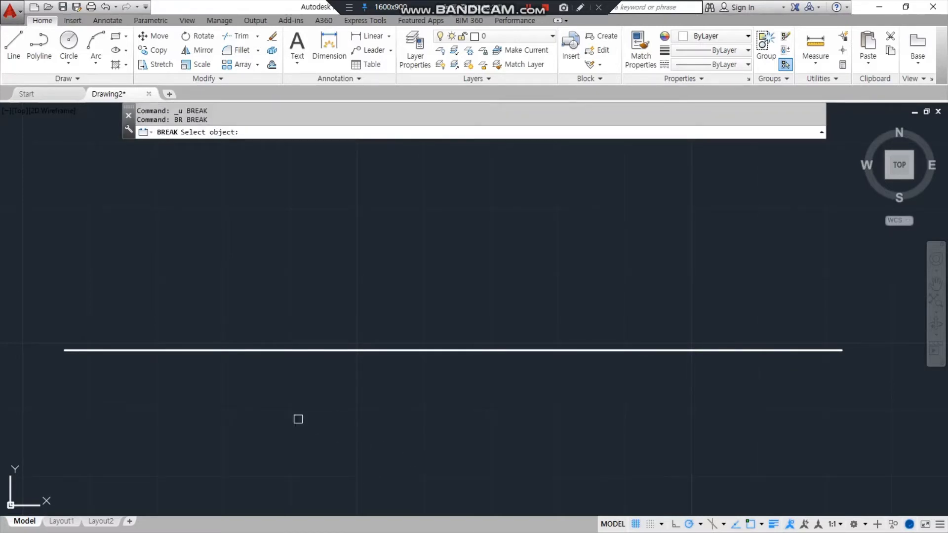
left_click(197, 349)
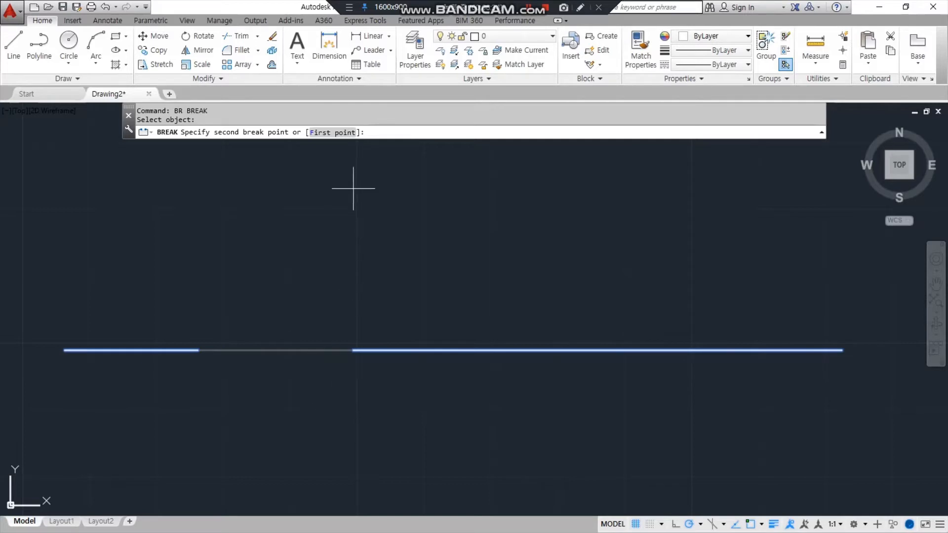
left_click(332, 132)
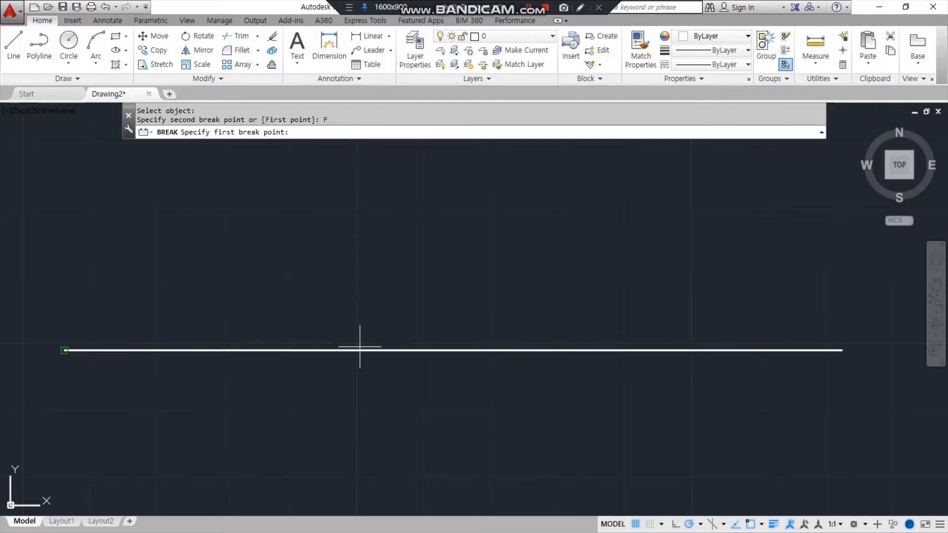
left_click(358, 363)
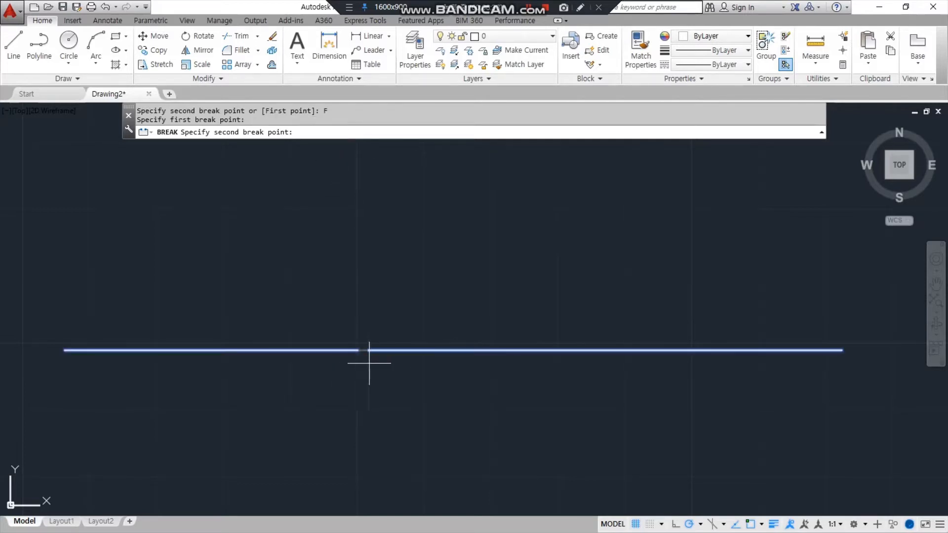
left_click(693, 381)
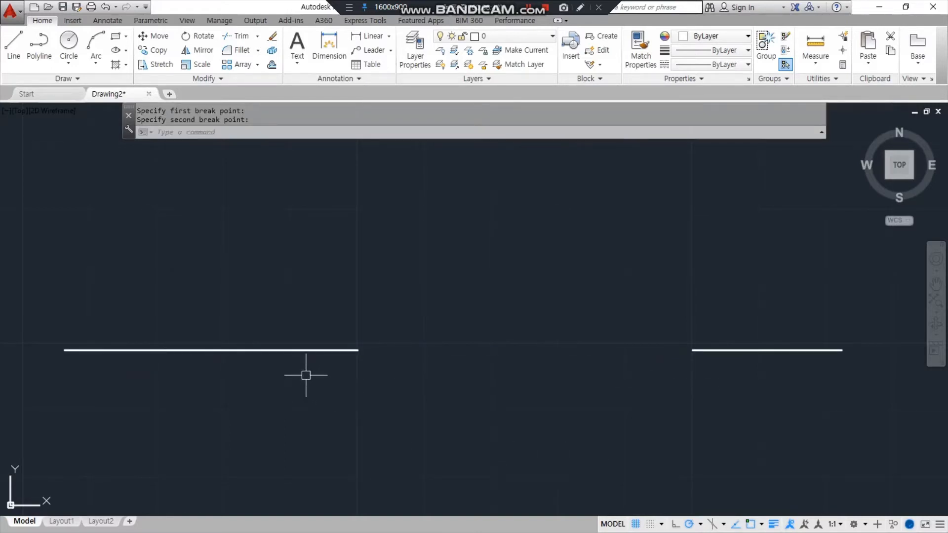
Step: Erase both remaining pieces of the broken horizontal line
left_click(739, 423)
left_click(281, 296)
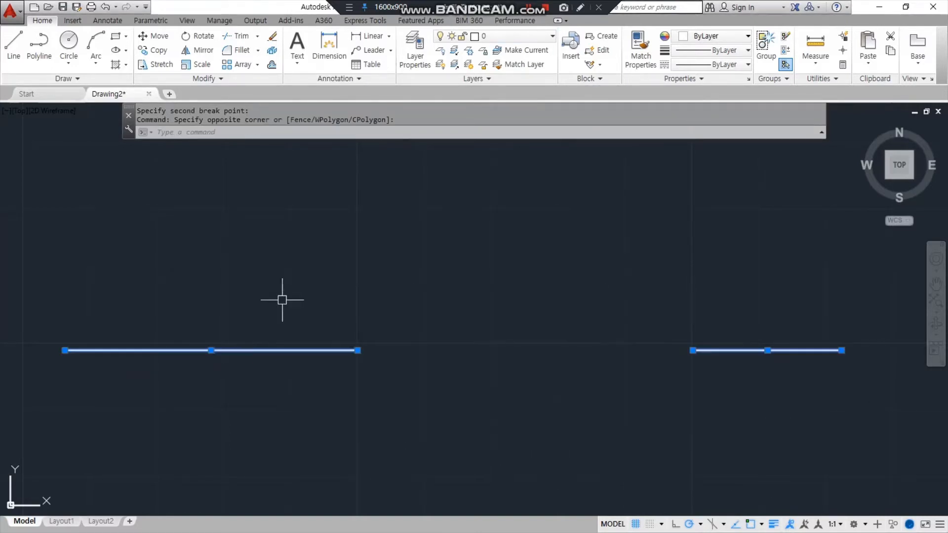
type("e")
key("Return")
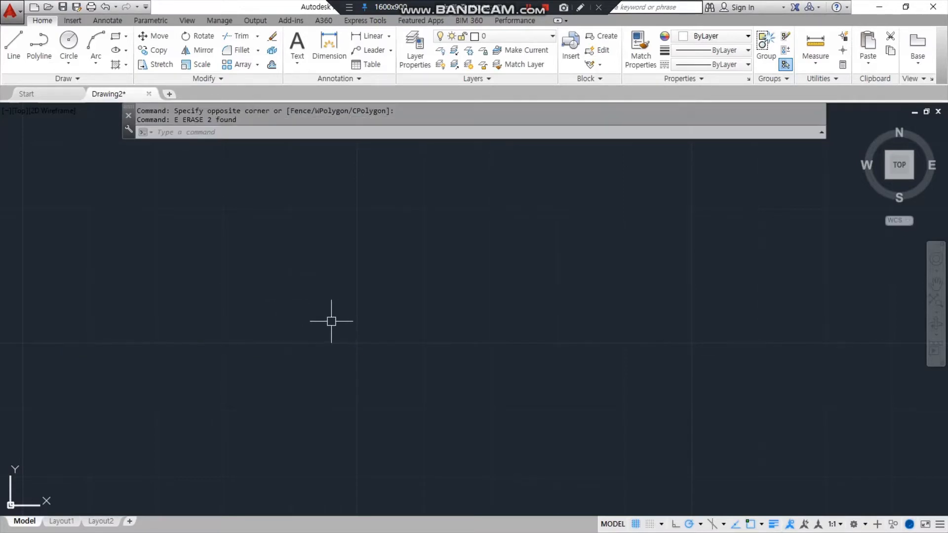
key("Escape")
Step: Draw a long, slightly rising line across the middle of the empty drawing area
type("l")
key("Return")
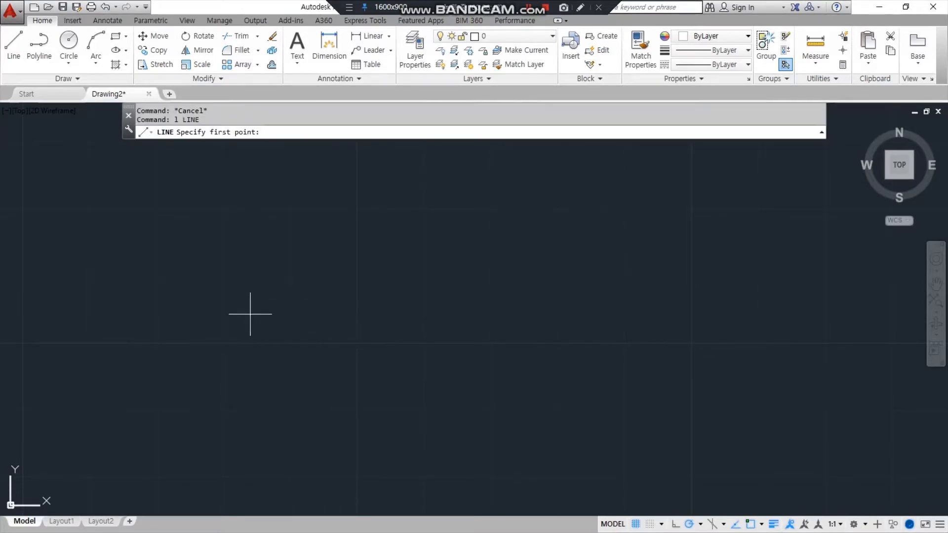
left_click(228, 322)
key("Return")
Step: Draw two separate steep lines crossing the long slanted line, one toward each end
key("Return")
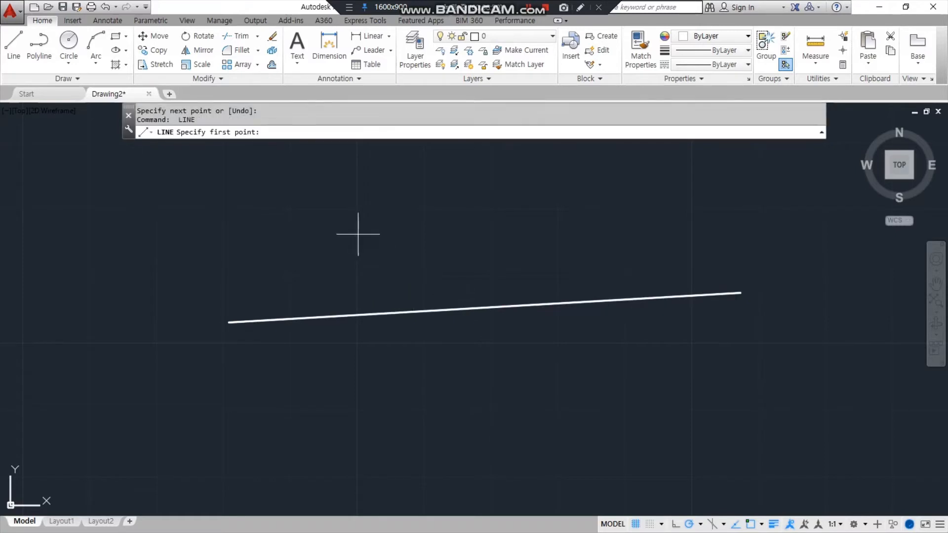
left_click(359, 234)
left_click(365, 408)
key("Return")
key("Return")
left_click(564, 242)
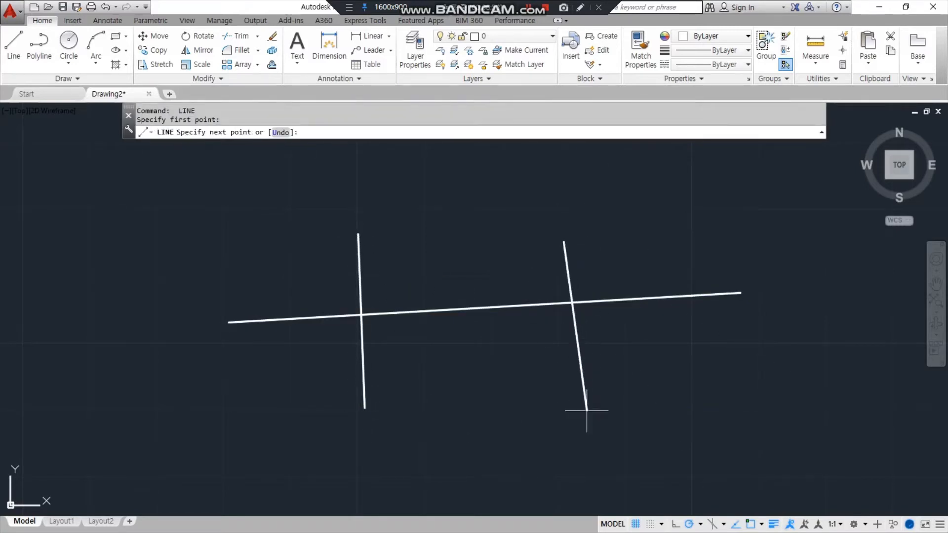
left_click(586, 412)
key("Return")
Step: Try Break with First point on the slanted line to remove the part between its two crossings, and undo the break
mouse_move(361, 324)
left_mouse_down()
mouse_move(560, 318)
mouse_move(573, 303)
left_mouse_up()
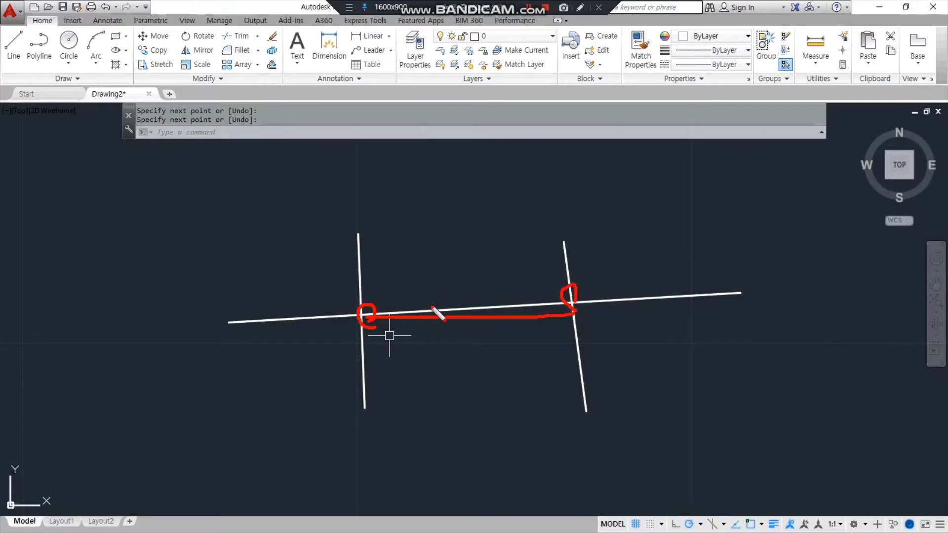
mouse_move(397, 302)
left_mouse_down()
mouse_move(511, 317)
mouse_move(428, 303)
left_mouse_up()
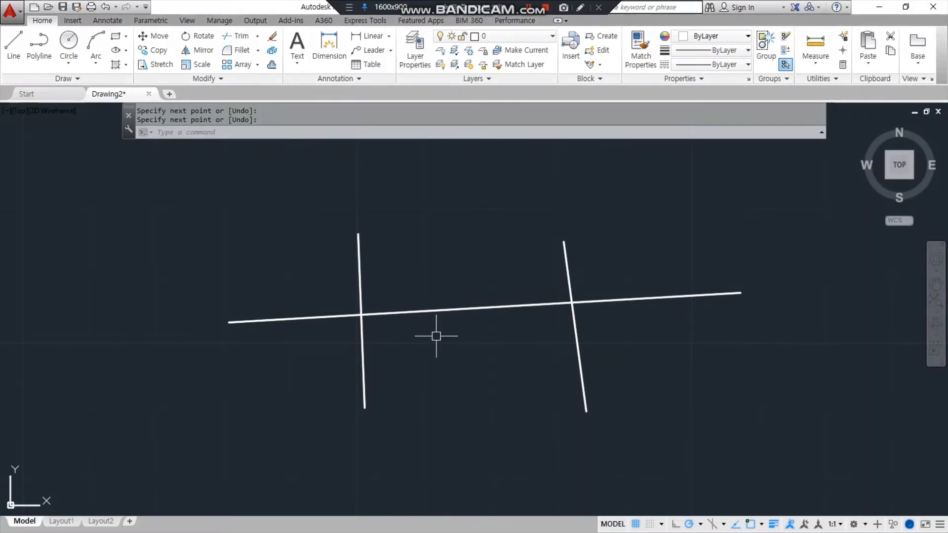
type("br")
key("Return")
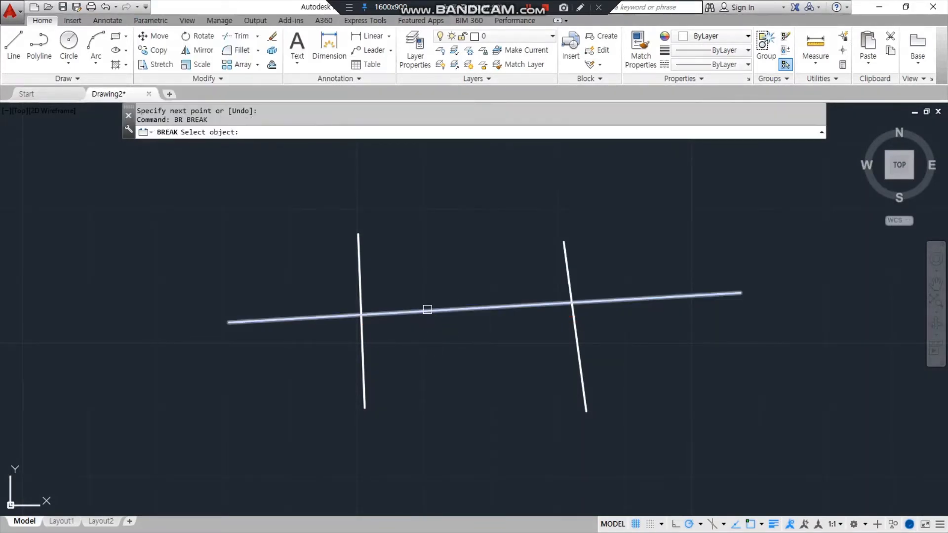
left_click(429, 313)
type("f")
key("Return")
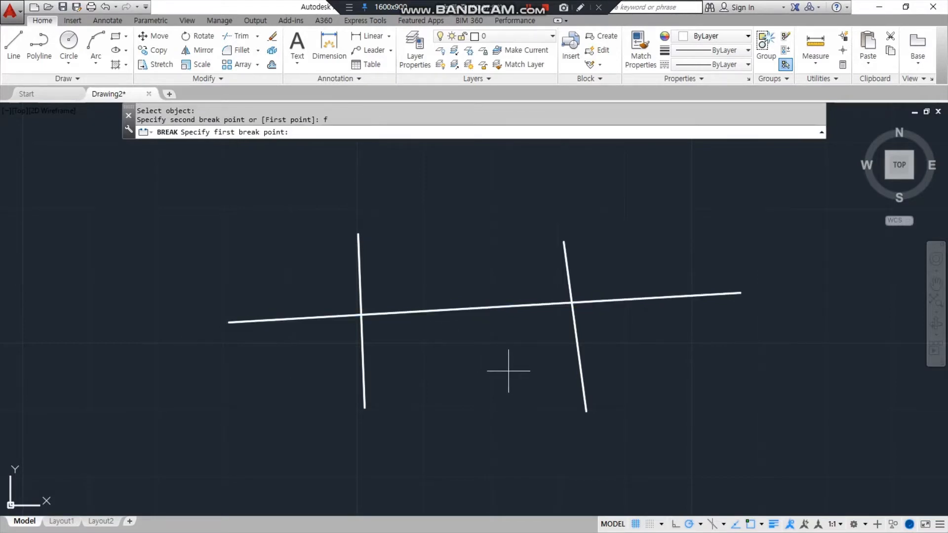
left_click(362, 314)
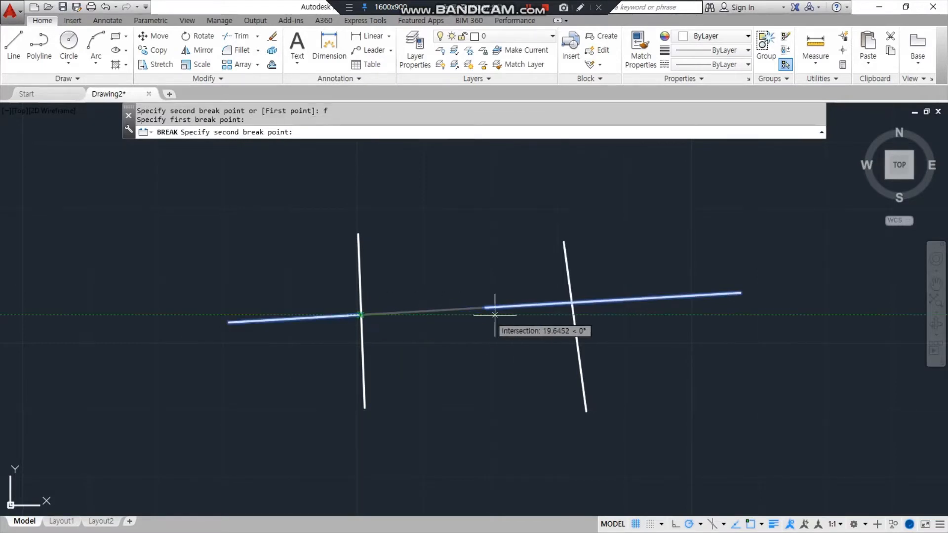
left_click(571, 302)
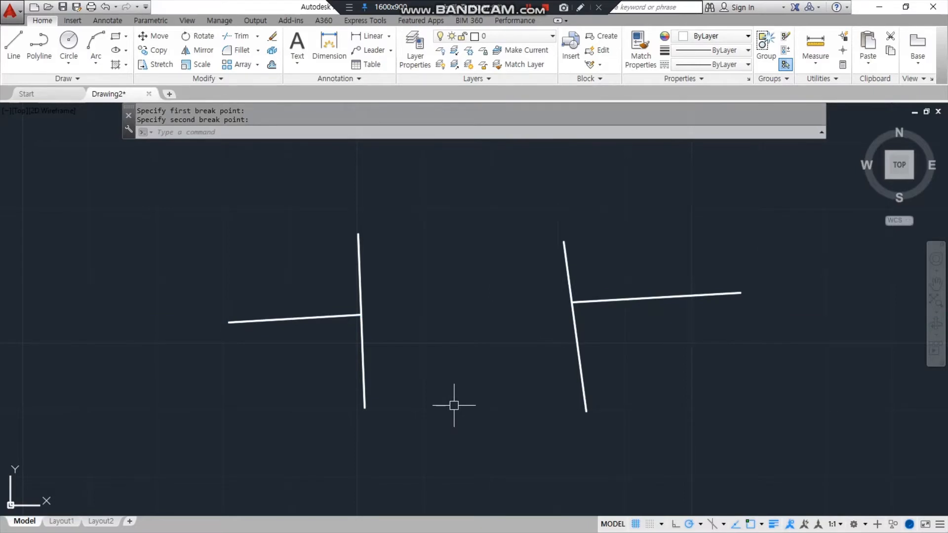
key("ctrl+z")
Step: Try Break with First point on the slanted line from its left endpoint to the first crossing, and undo the break
type("br")
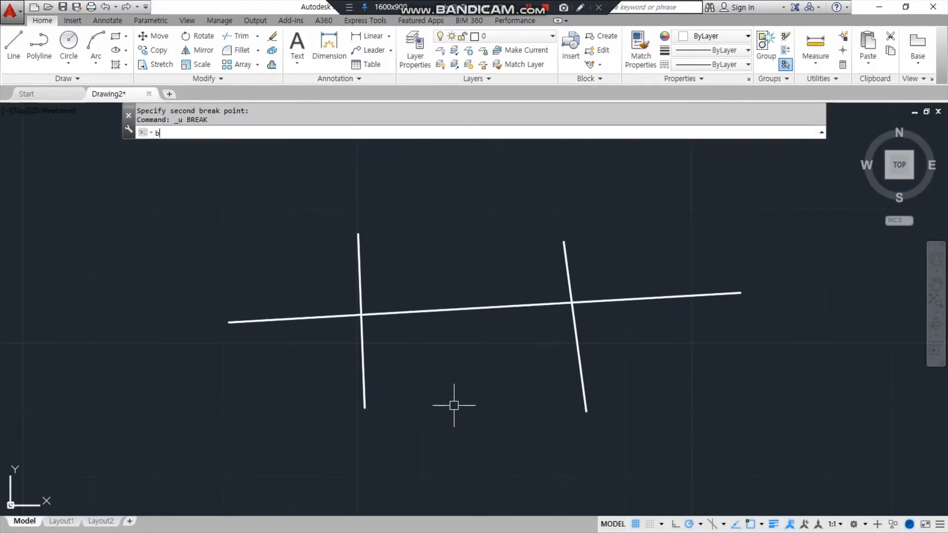
key("Return")
left_click(285, 319)
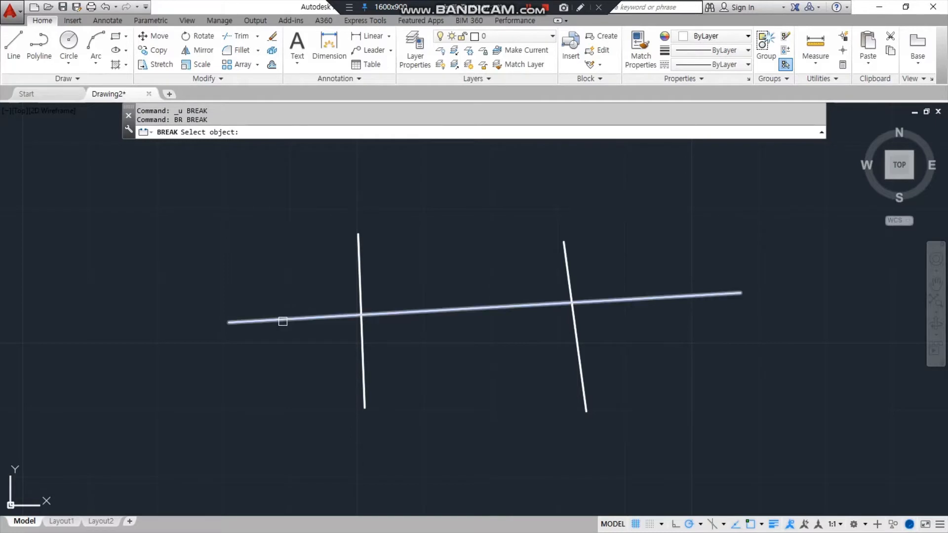
type("f")
key("Return")
left_click(228, 322)
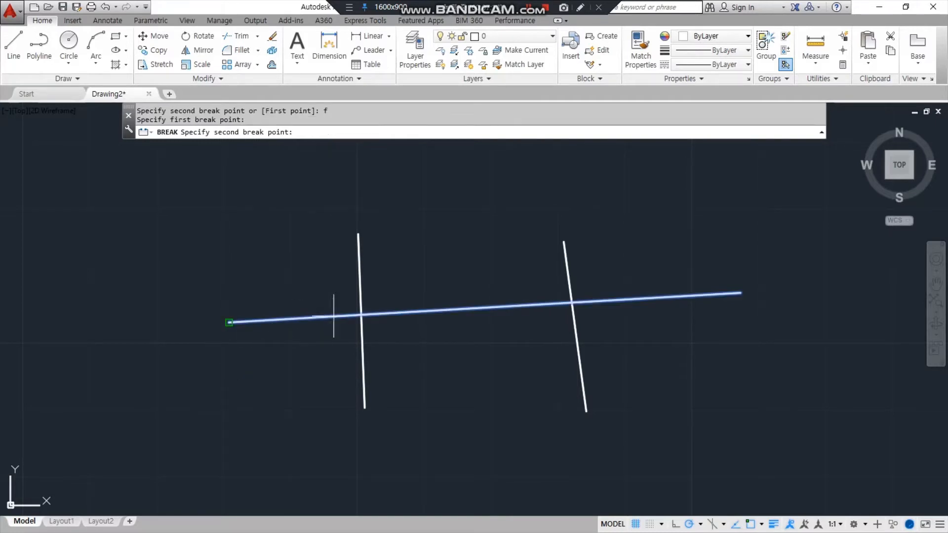
left_click(361, 315)
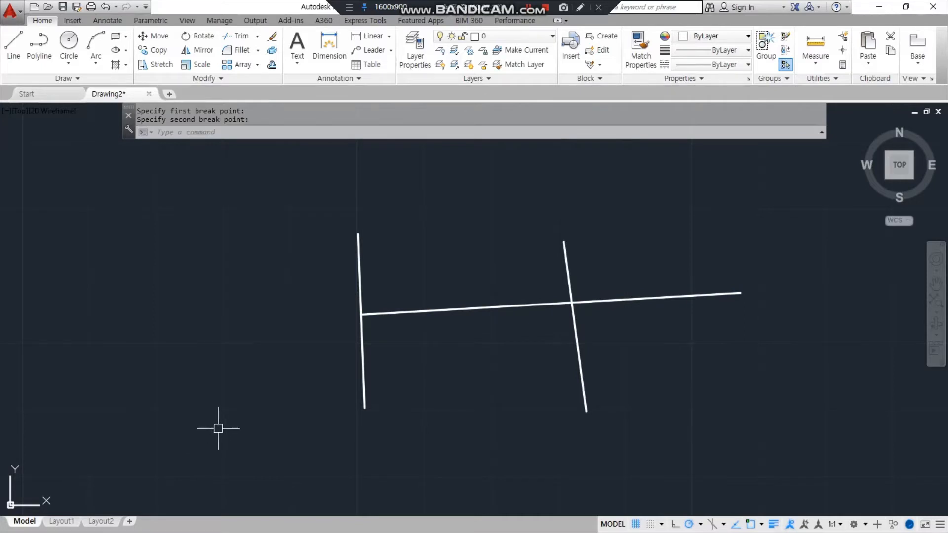
key("ctrl+z")
Step: Break the slanted line again with the First point option, using the left crossing and the right crossing as break points
type("br")
key("Return")
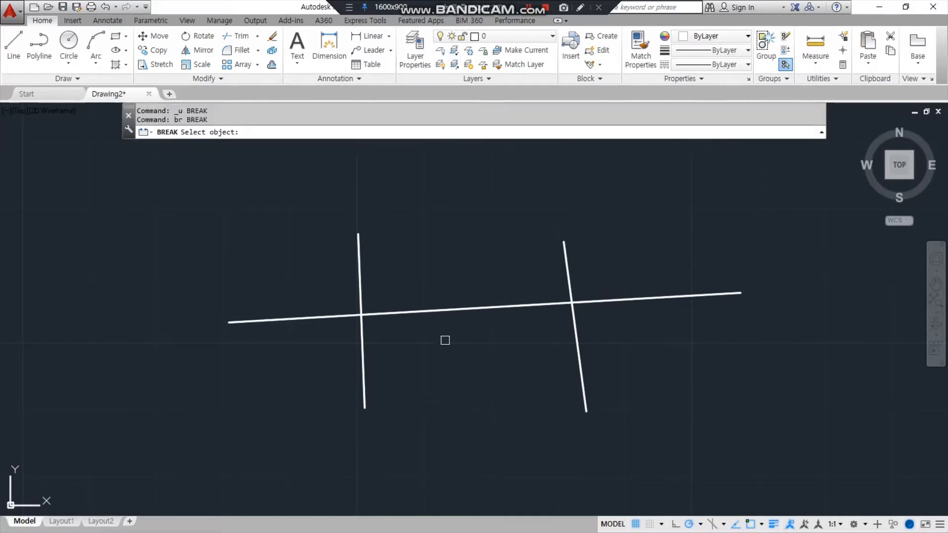
left_click(447, 310)
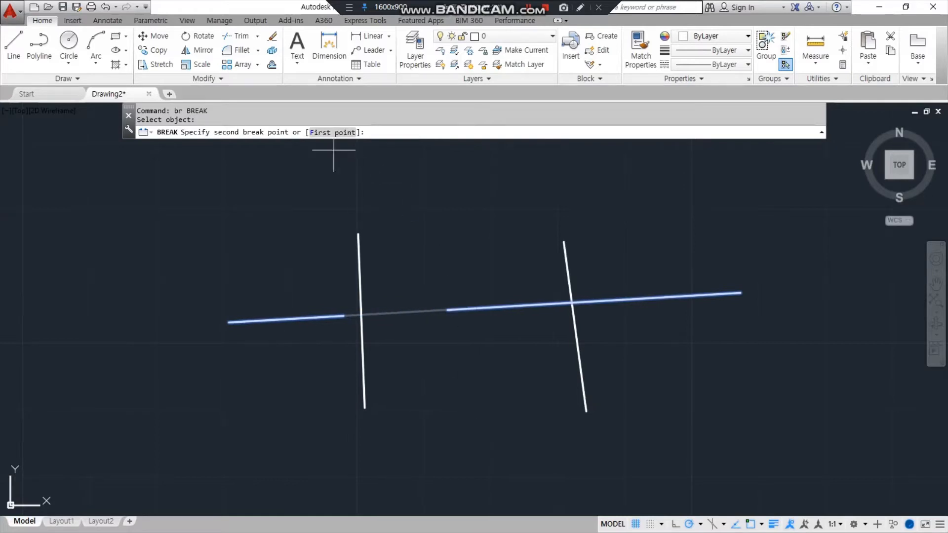
left_click(334, 133)
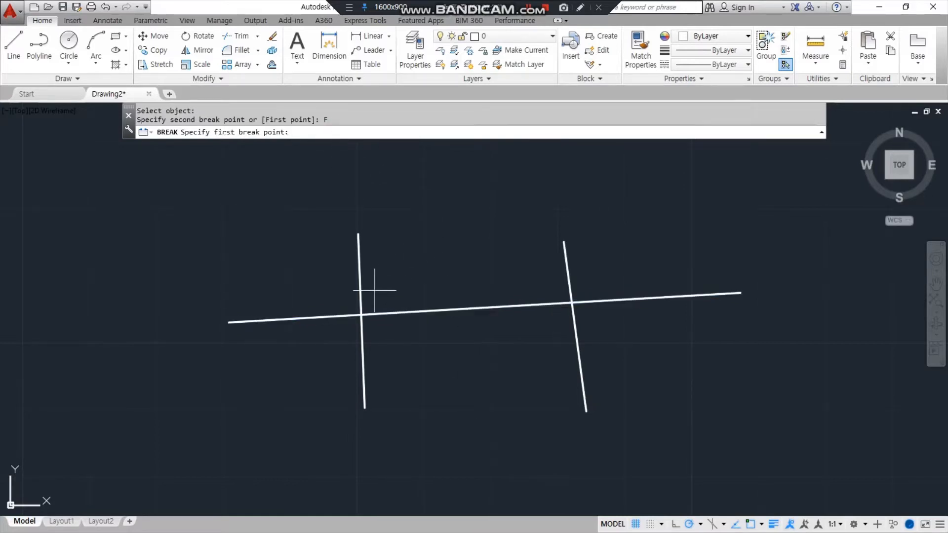
left_click(361, 315)
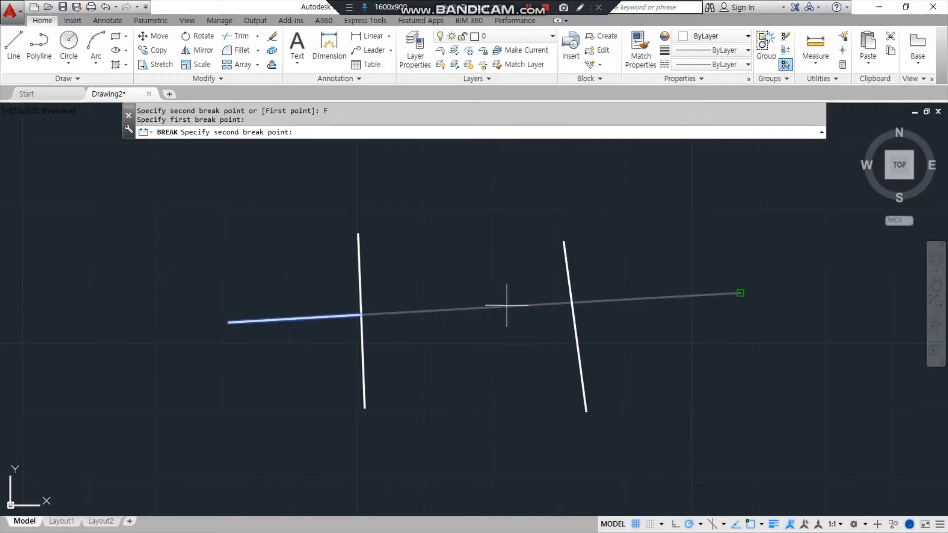
left_click(572, 302)
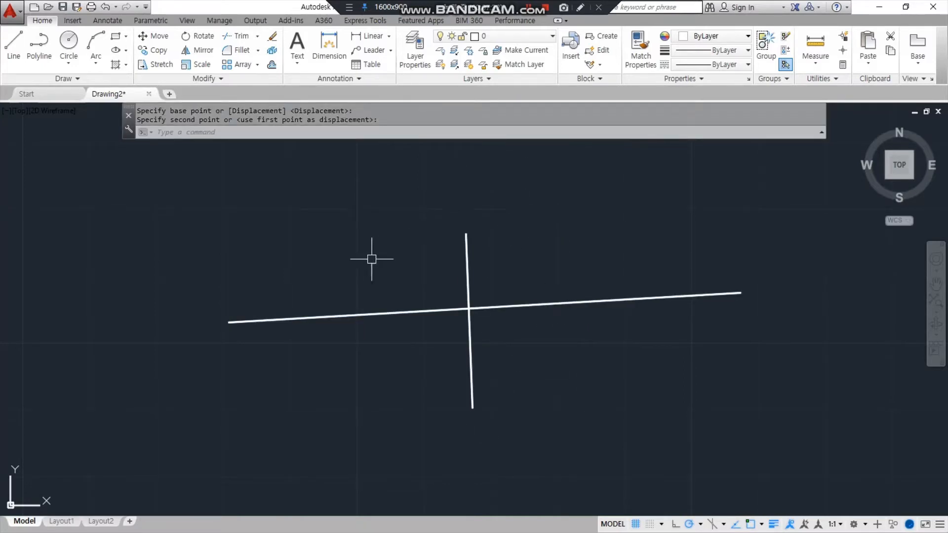
Step: Break the slanted line at its intersection with the steep line, using the First point option and the intersection for both break points
type("br")
key("Return")
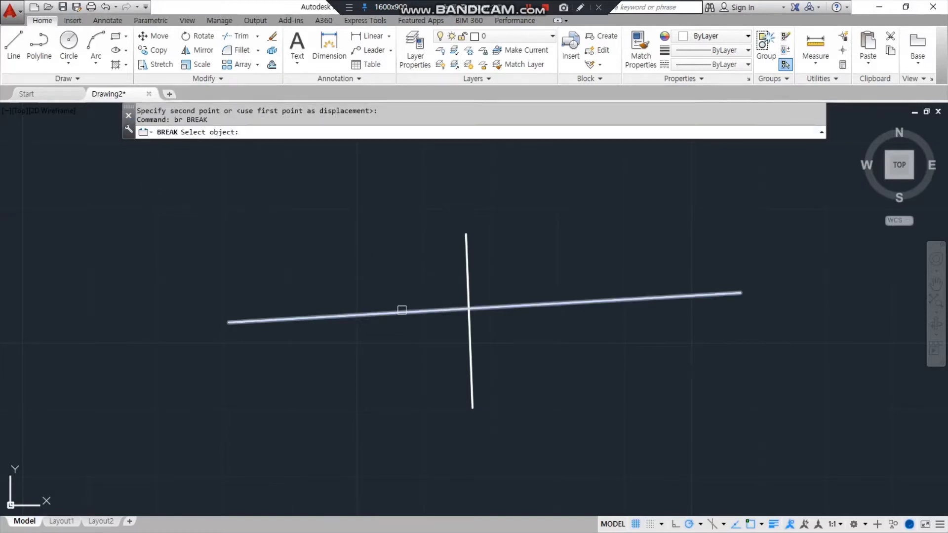
left_click(403, 310)
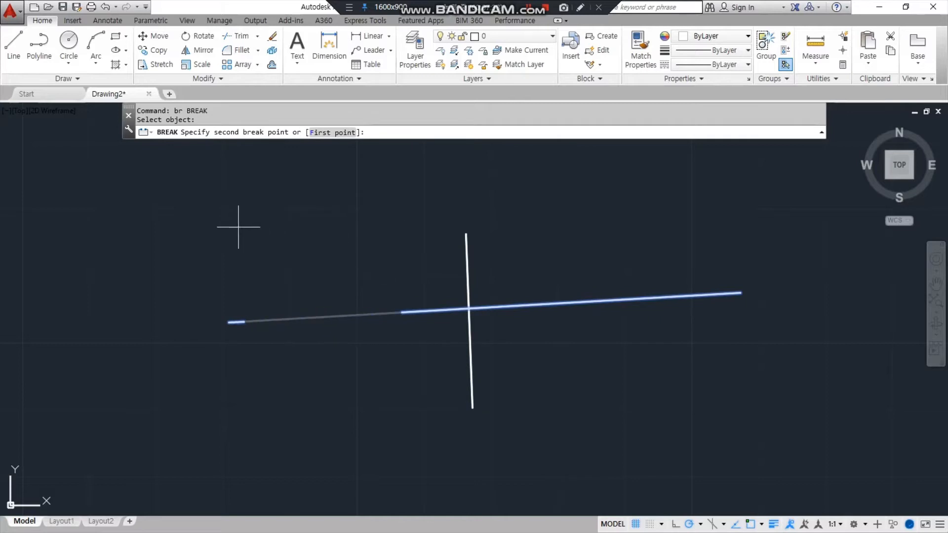
type("f")
key("Return")
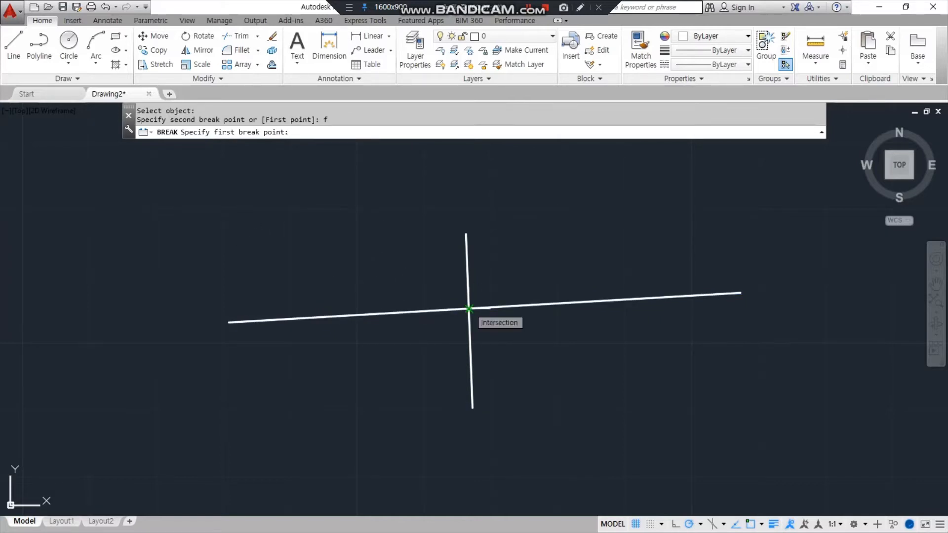
left_click(469, 309)
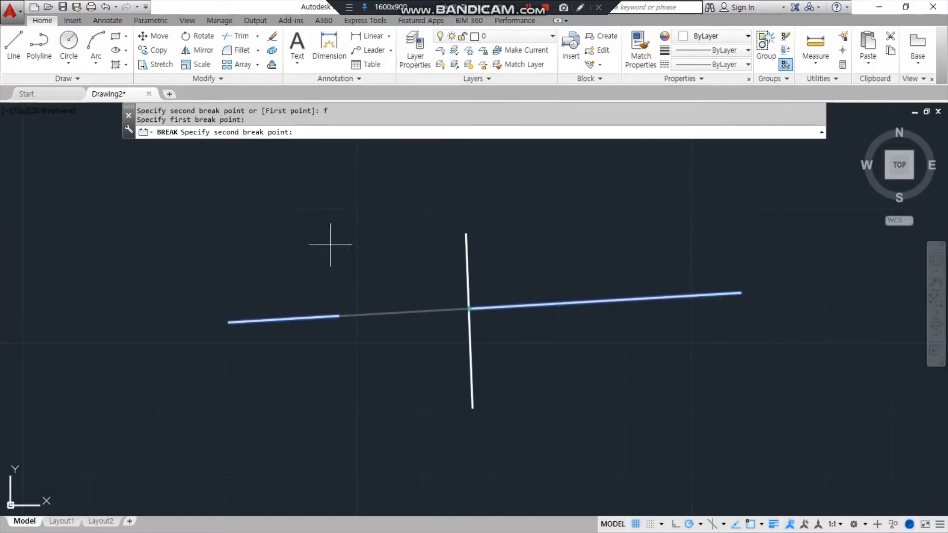
left_click(469, 309)
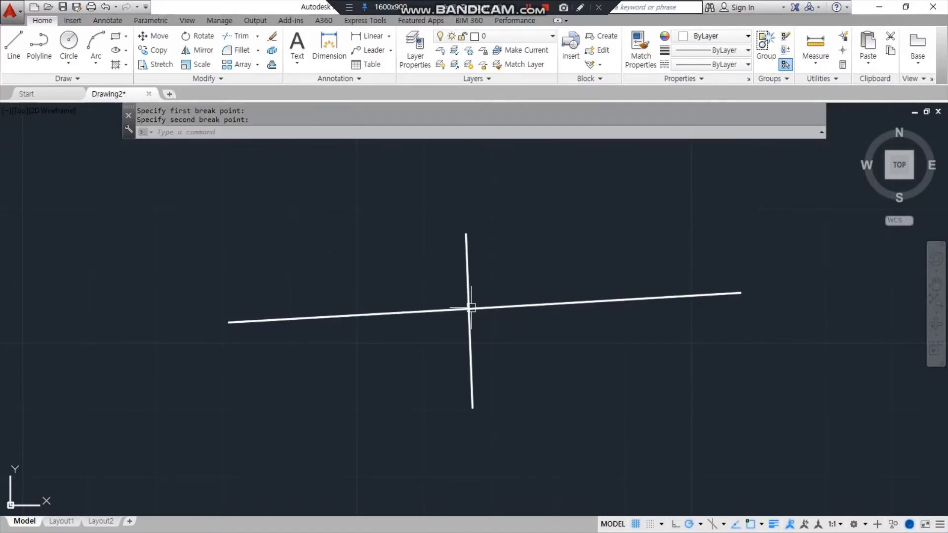
Step: Assign the left half of the split slanted line to the cen layer and clear the selection
left_click(402, 334)
left_click(364, 301)
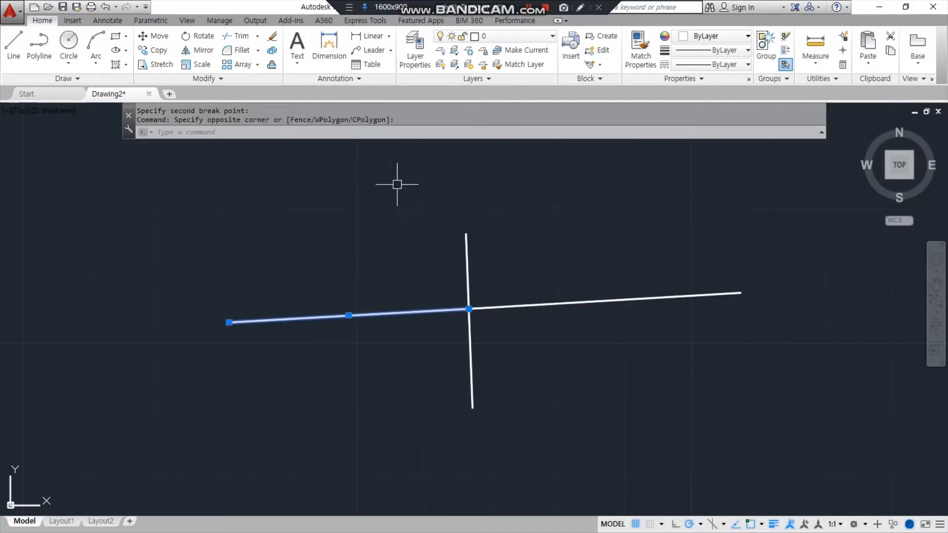
left_click(513, 36)
left_click(494, 65)
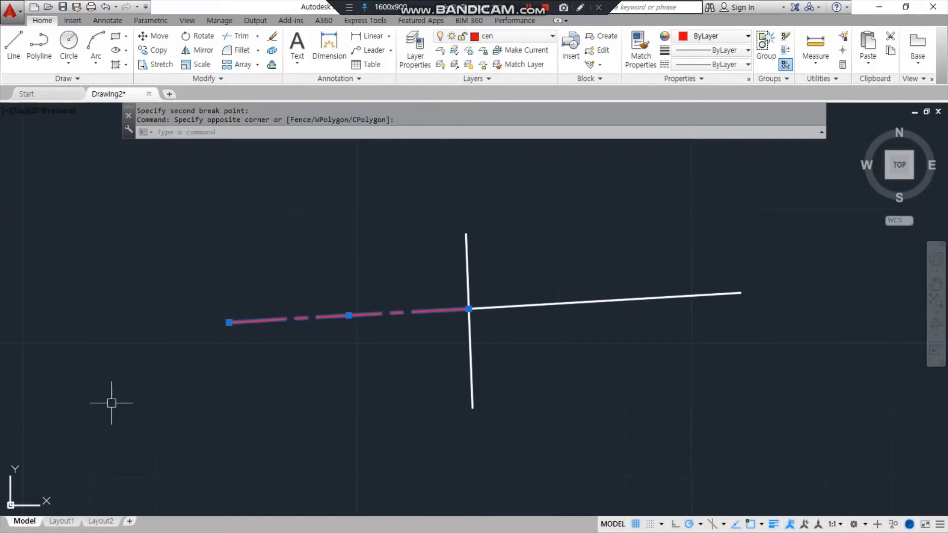
key("Escape")
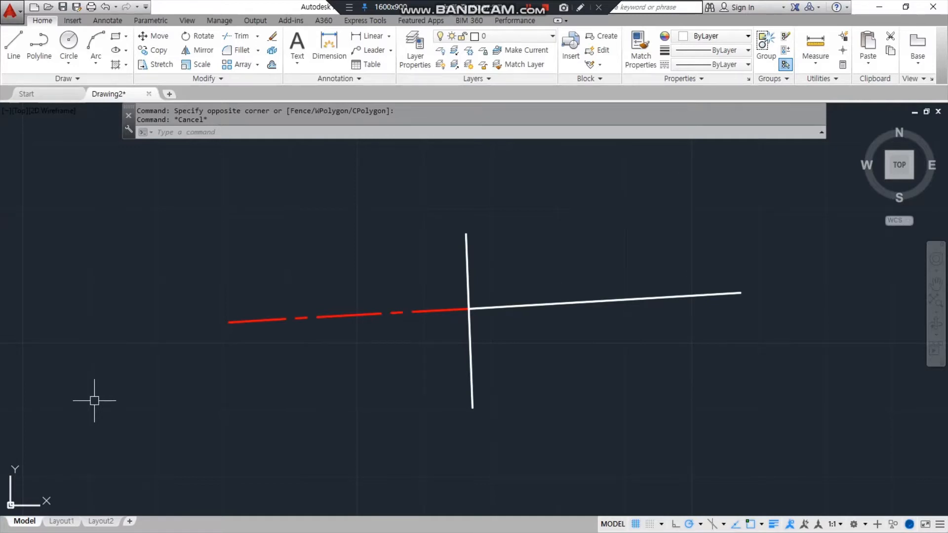
Step: Switch to the Notepad command list, review the POint and PType entries, and return to AutoCAD
key("alt+Tab")
left_click_drag(156, 441, 74, 441)
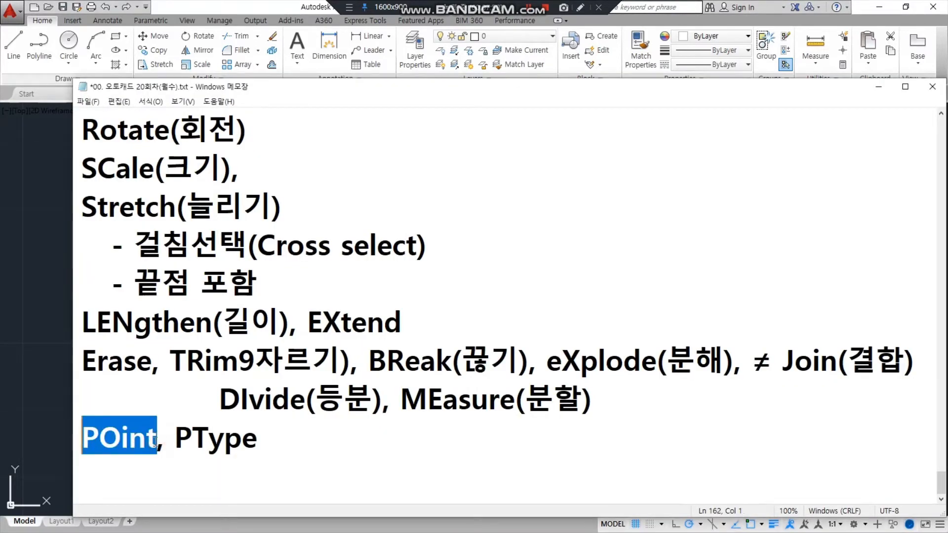
left_click_drag(174, 441, 109, 441)
left_click(91, 443)
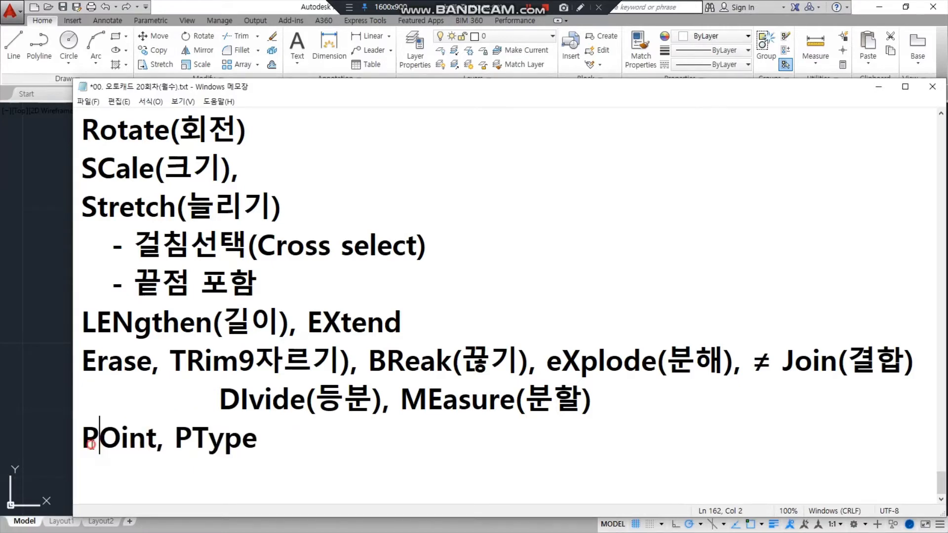
left_click(37, 421)
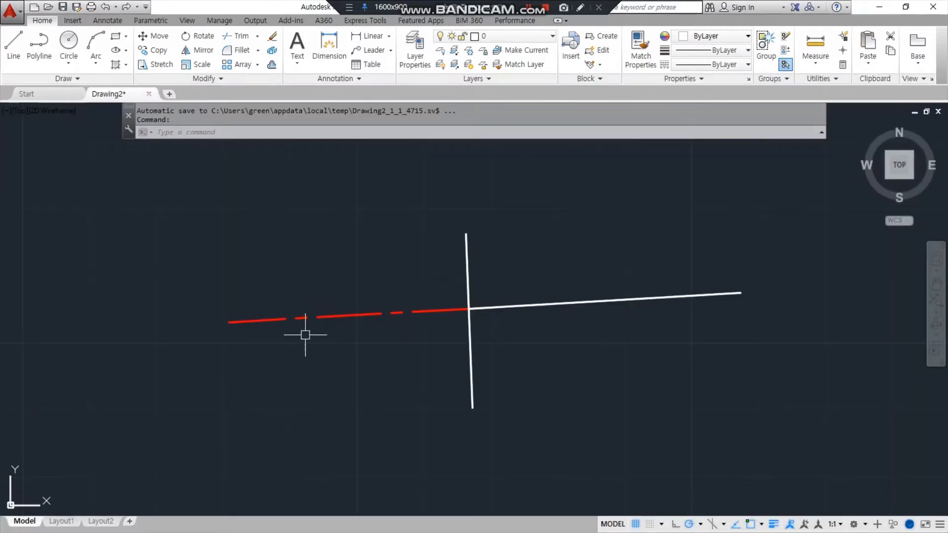
Step: Place six single points scattered above and below the crossing lines with the Point command
type("po")
key("Return")
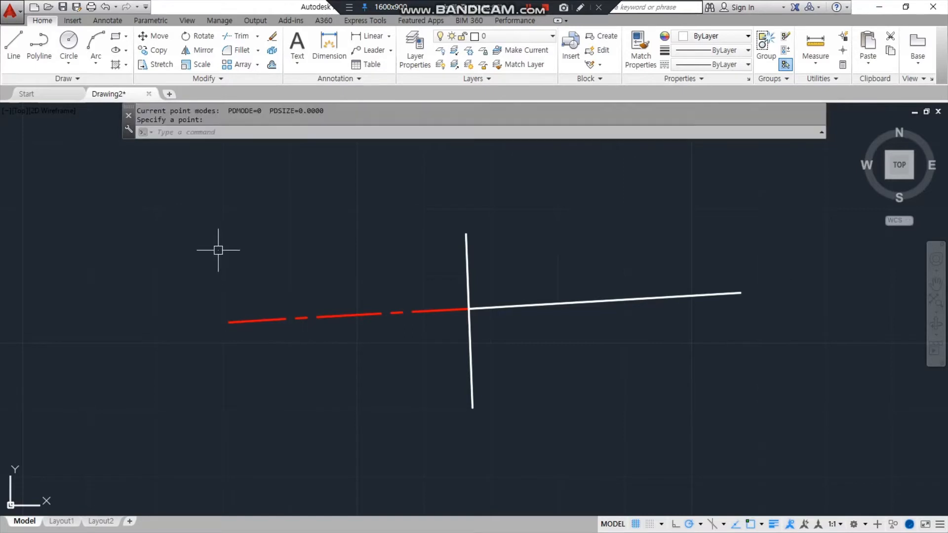
key("Return")
left_click(157, 389)
key("Return")
left_click(309, 414)
key("Return")
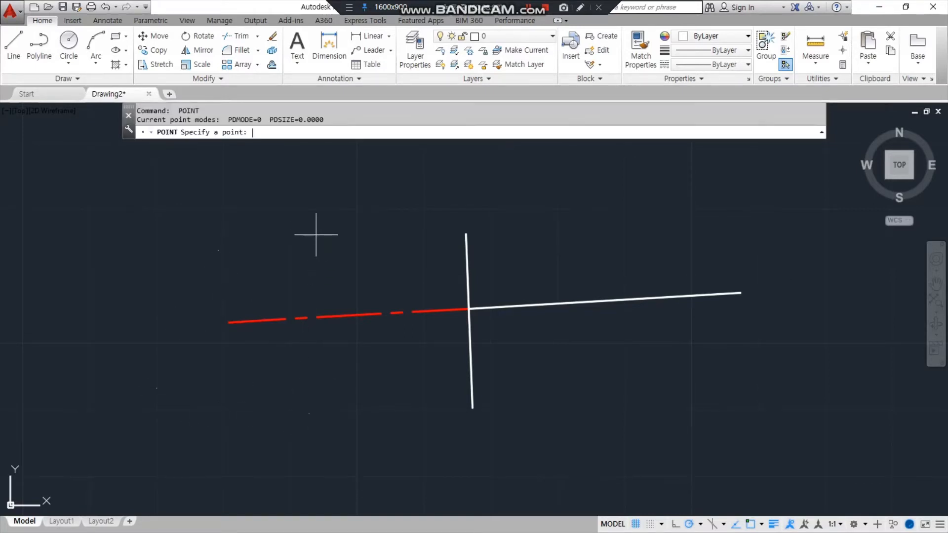
left_click(316, 235)
key("Return")
left_click(560, 236)
key("Return")
key("Escape")
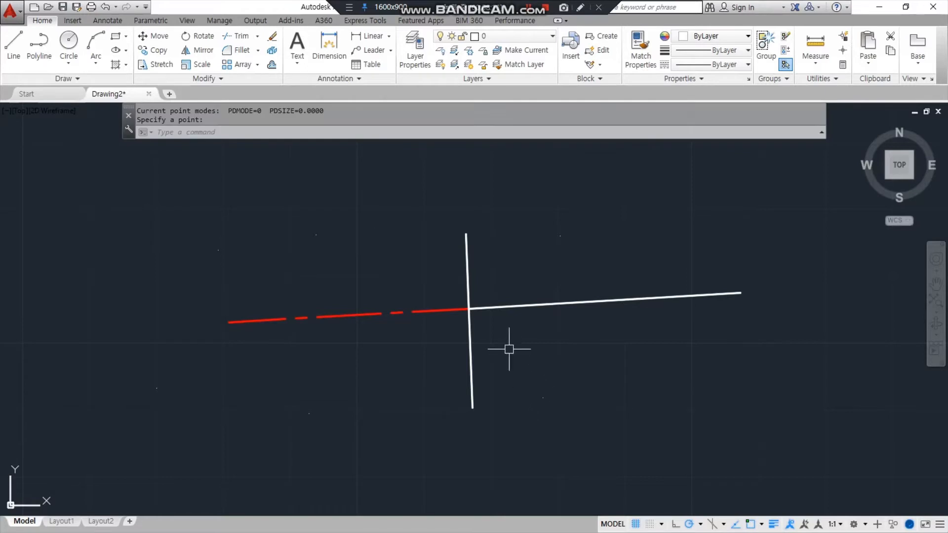
Step: Erase the crossing lines with a crossing selection, keeping the scattered points
left_click(509, 350)
left_click(424, 284)
type("e")
key("Return")
Step: Place three more points: one near the middle of the drawing and two stacked vertically to the right of the others
type("po")
key("Return")
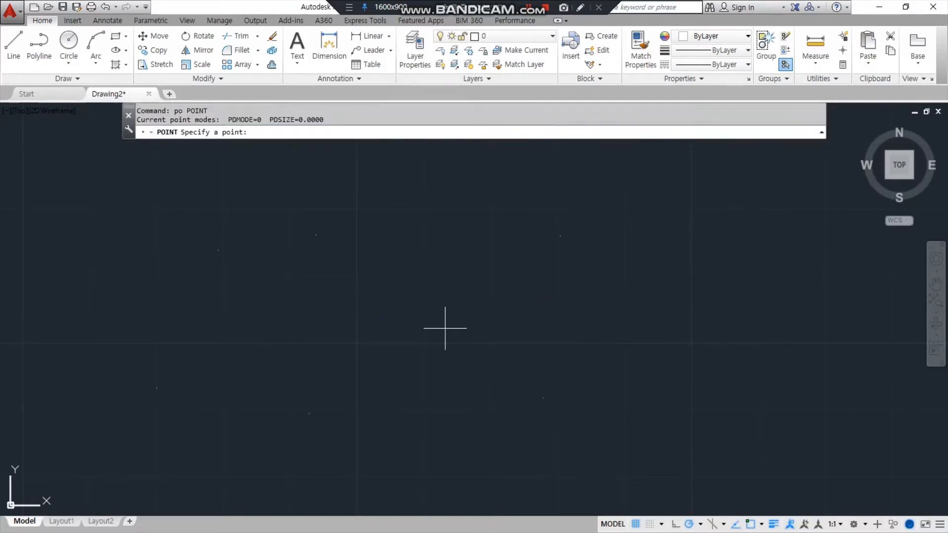
left_click(435, 323)
left_click(697, 331)
key("Escape")
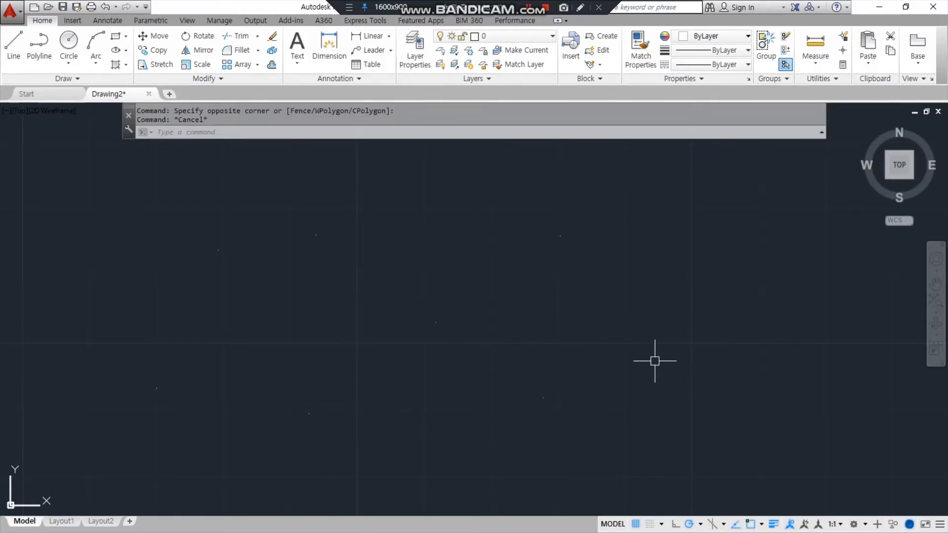
key("Return")
left_click(658, 323)
key("Return")
left_click(659, 239)
key("Return")
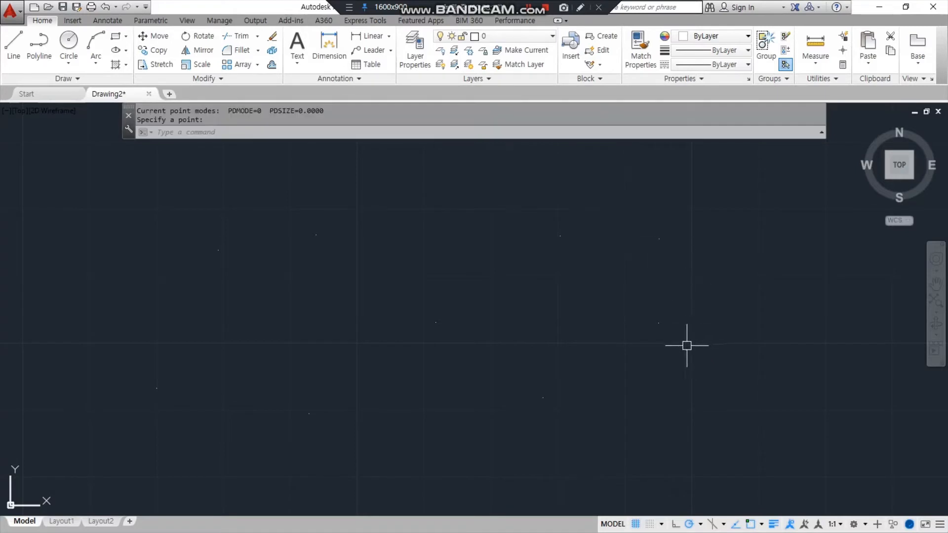
left_click_drag(659, 296, 659, 342)
left_click_drag(657, 256, 670, 238)
mouse_move(569, 249)
left_mouse_down()
mouse_move(553, 223)
mouse_move(585, 276)
left_mouse_up()
left_click_drag(413, 336, 431, 339)
mouse_move(524, 374)
left_mouse_down()
mouse_move(542, 426)
mouse_move(516, 376)
left_mouse_up()
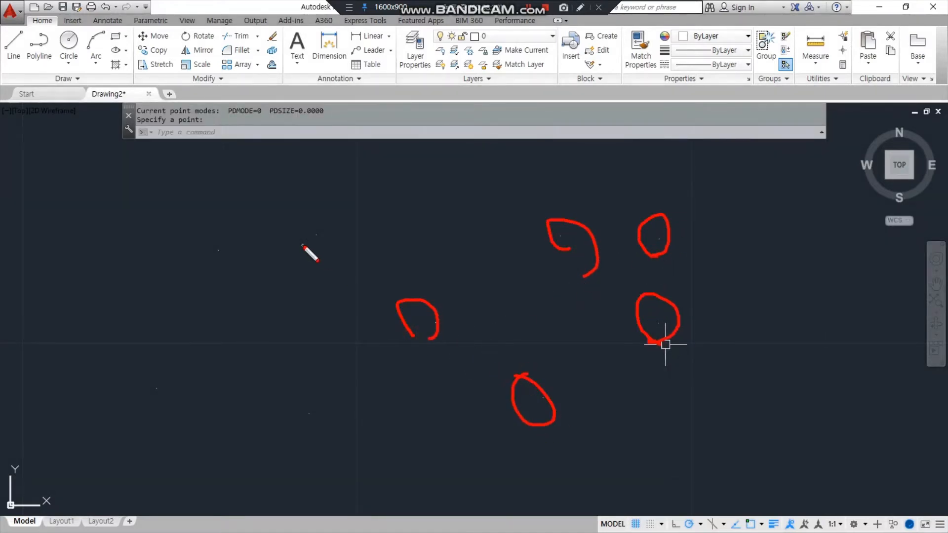
mouse_move(316, 246)
left_mouse_down()
mouse_move(323, 227)
mouse_move(330, 257)
left_mouse_up()
left_click_drag(223, 270, 231, 270)
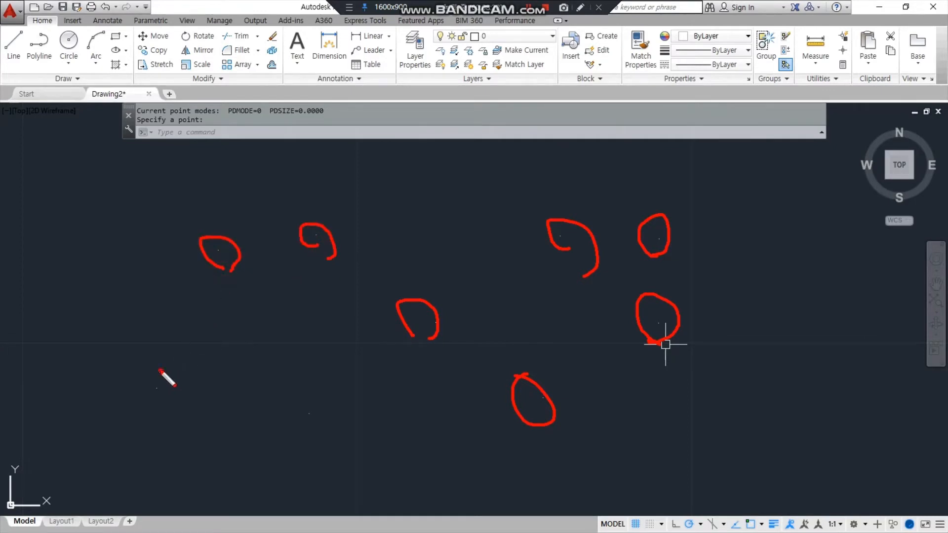
left_click_drag(154, 364, 162, 371)
mouse_move(297, 396)
left_mouse_down()
mouse_move(321, 430)
mouse_move(326, 392)
left_mouse_up()
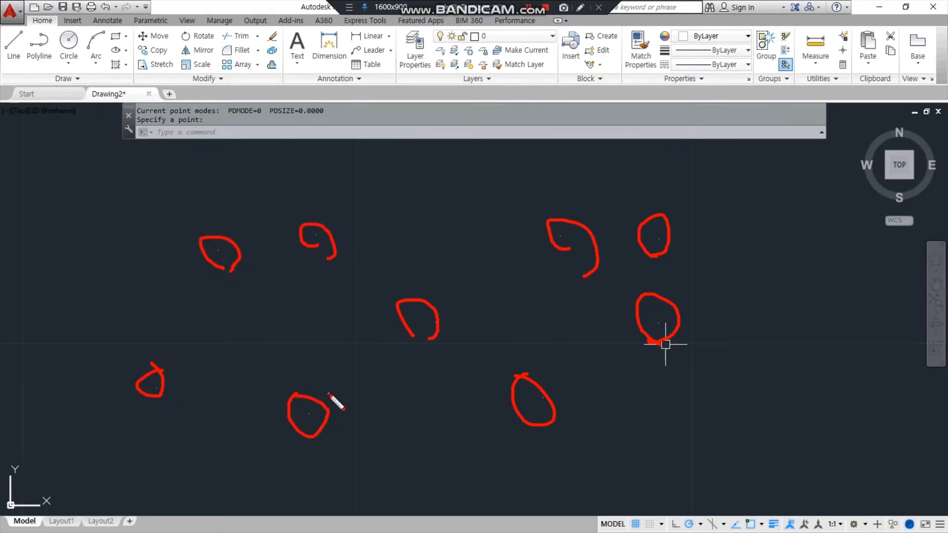
key("Delete")
key("Escape")
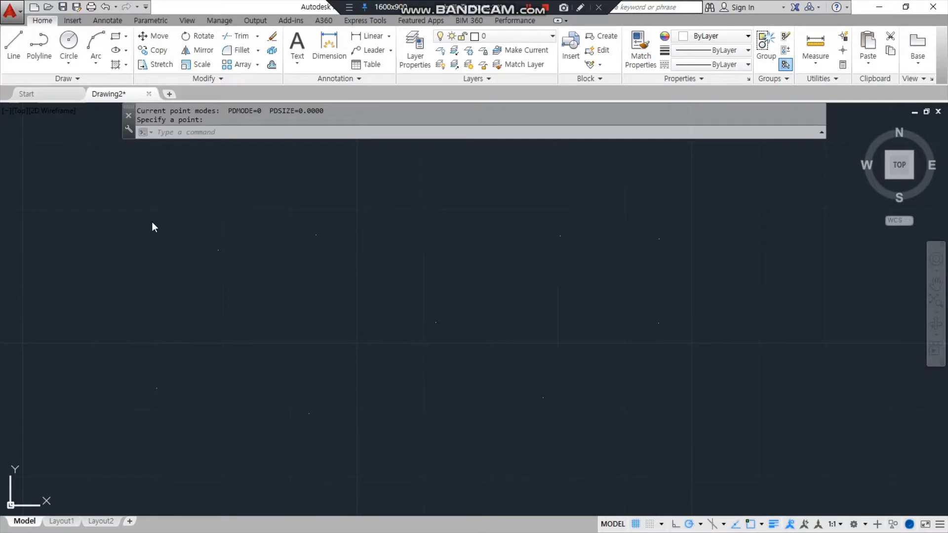
Step: Change the point style with PTYPE to the symbol combining a circle, a square and an X
type("p")
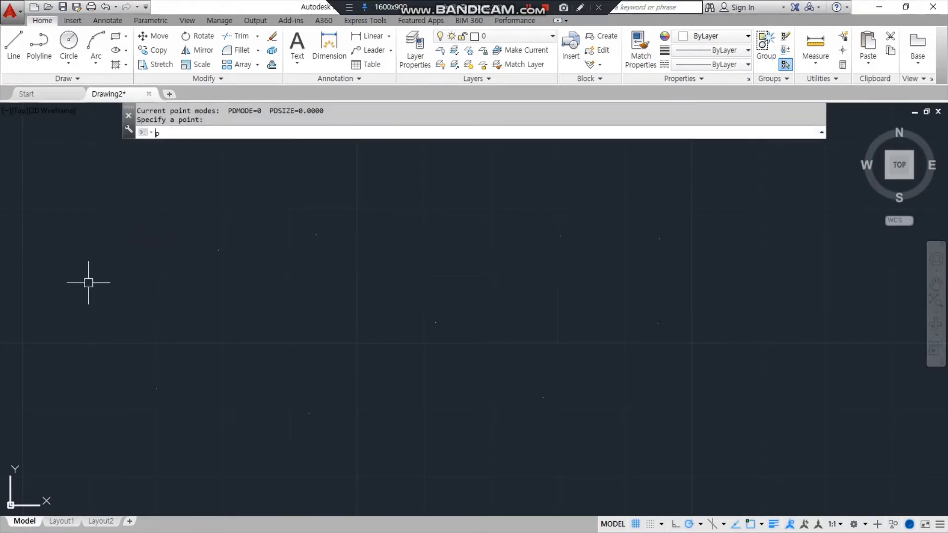
type("type")
key("Return")
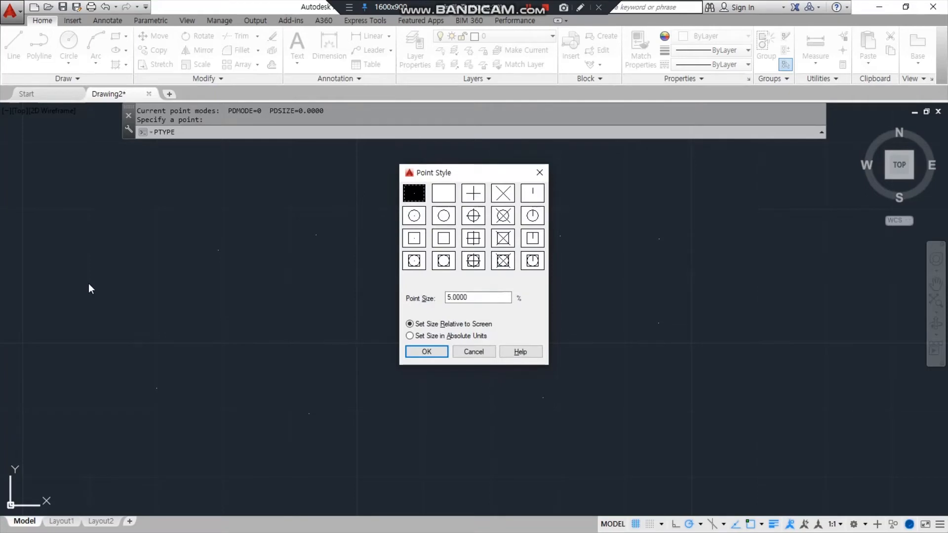
left_click_drag(385, 287, 603, 287)
left_click_drag(571, 174, 574, 260)
mouse_move(581, 292)
left_mouse_down()
mouse_move(597, 318)
mouse_move(594, 361)
left_mouse_up()
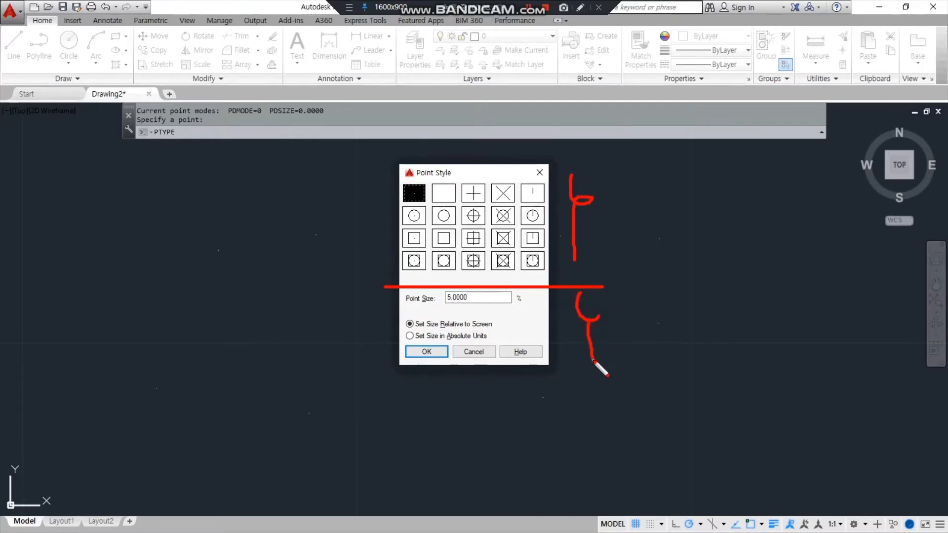
left_click(504, 262)
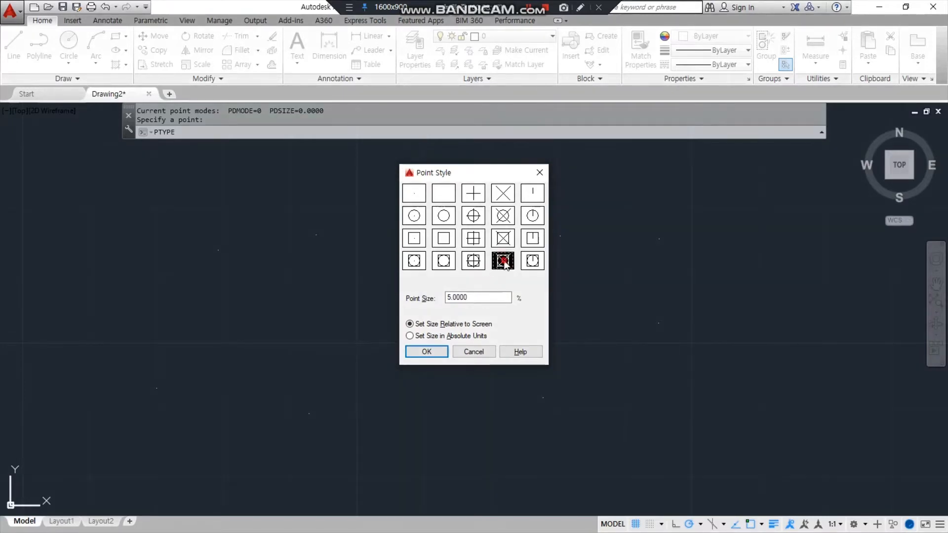
left_click(428, 352)
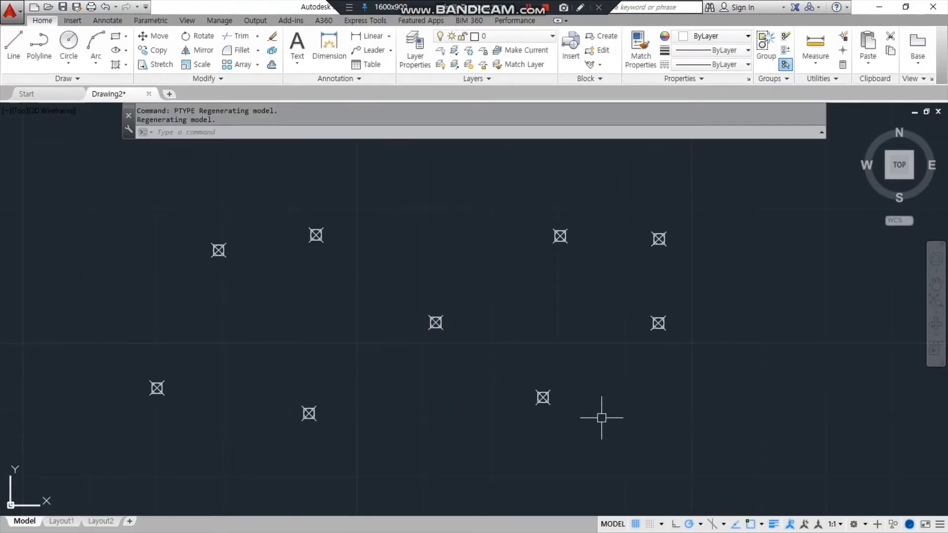
Step: Place five additional points in the gaps between and outside the existing points
type("po")
key("Return")
left_click(448, 215)
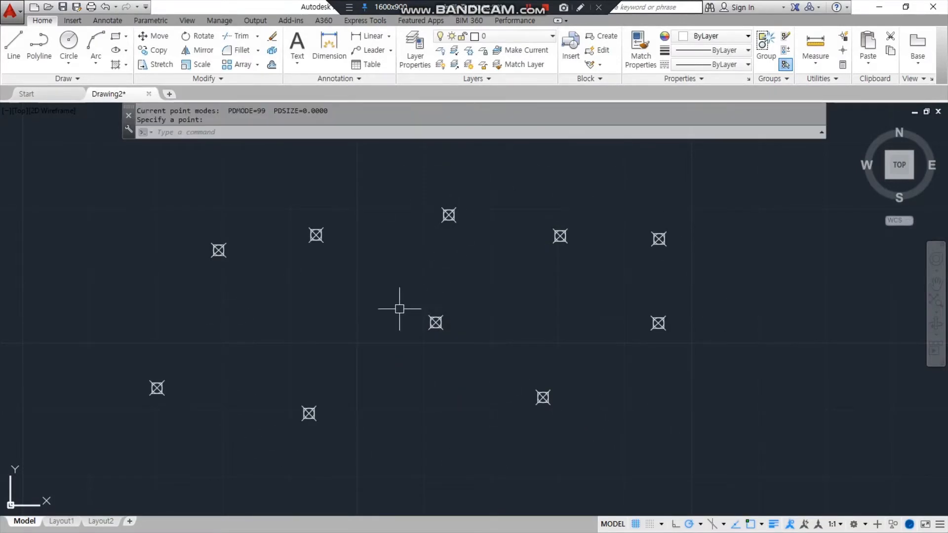
key("Return")
left_click(123, 276)
key("Return")
left_click(273, 329)
key("Return")
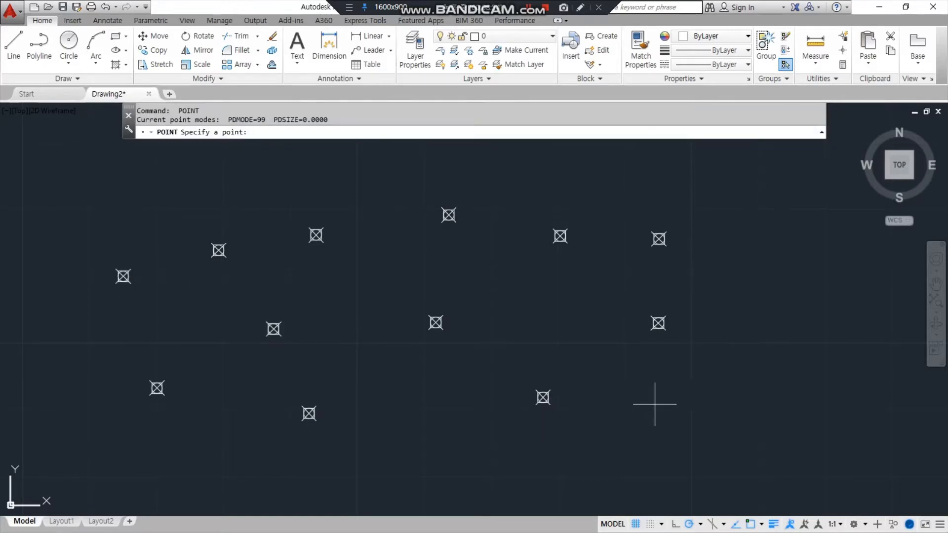
left_click(656, 405)
key("Return")
left_click(799, 276)
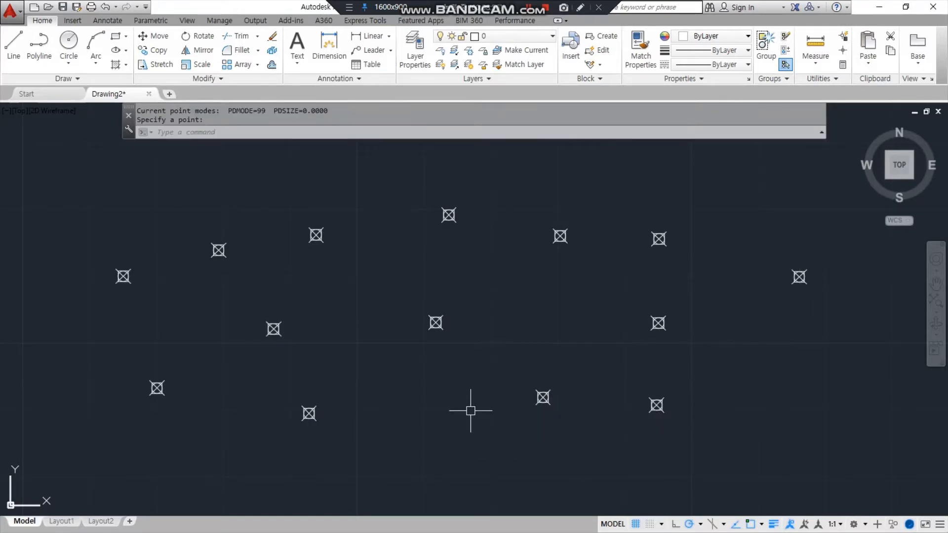
key("Escape")
key("Escape")
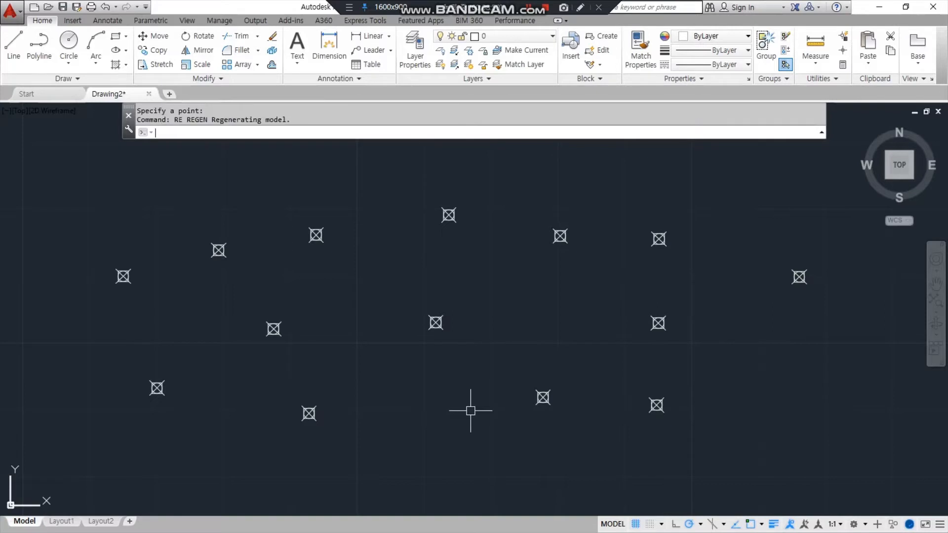
Step: Set the point size to 10% relative to the screen in the Point Style settings using PTYPE
type("ptype")
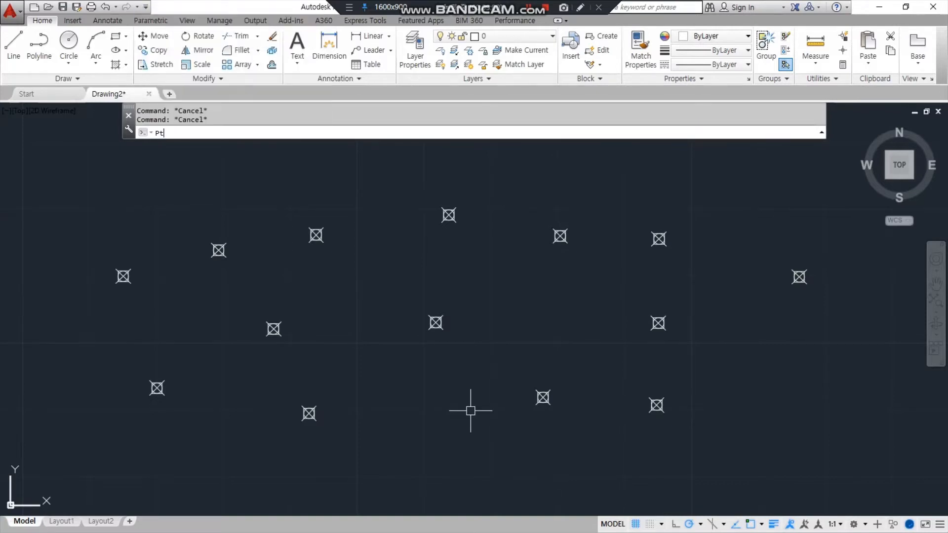
key("Return")
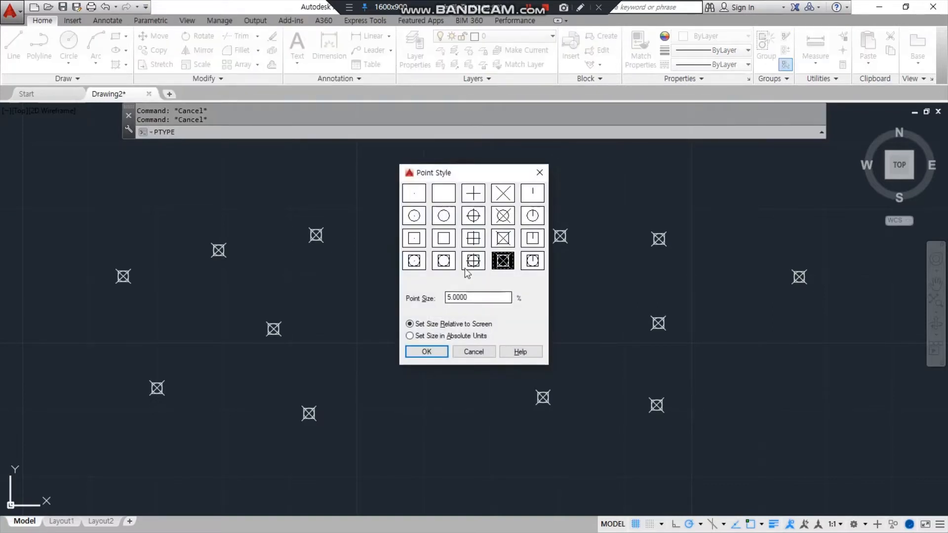
left_click(464, 298)
mouse_move(471, 321)
left_mouse_down()
mouse_move(440, 316)
mouse_move(461, 309)
mouse_move(469, 286)
mouse_move(478, 307)
mouse_move(395, 321)
mouse_move(511, 355)
mouse_move(438, 310)
mouse_move(465, 332)
mouse_move(487, 331)
left_mouse_up()
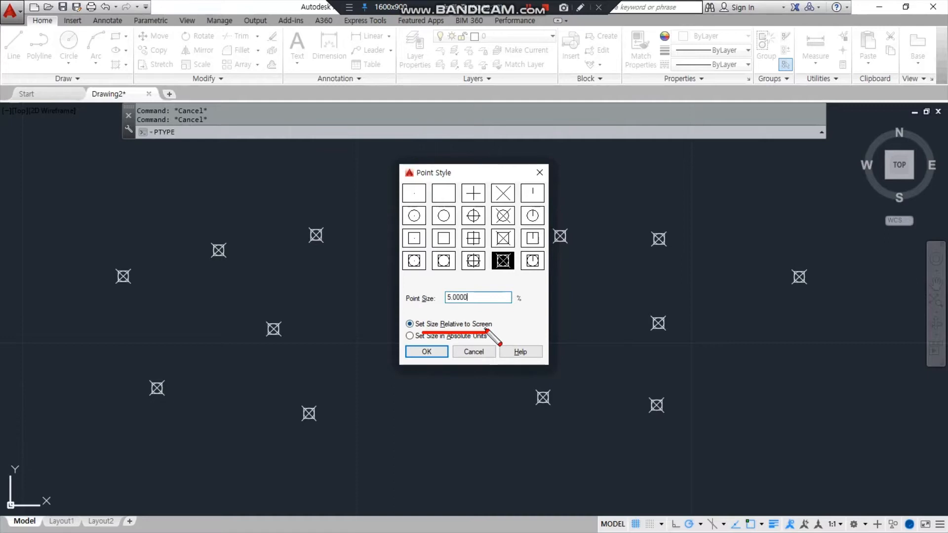
key("ctrl+z")
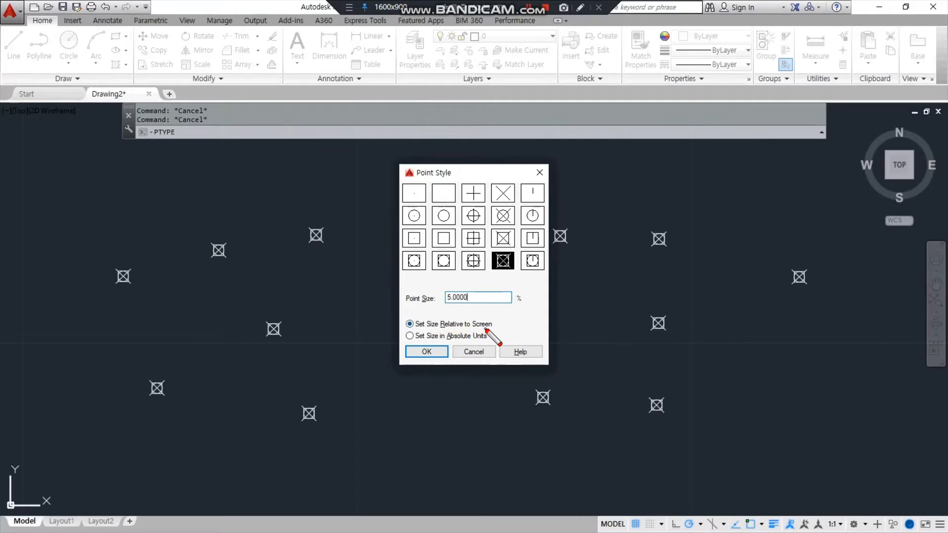
left_click(409, 336)
left_click(428, 326)
left_click_drag(480, 298, 328, 304)
type("10")
key("Return")
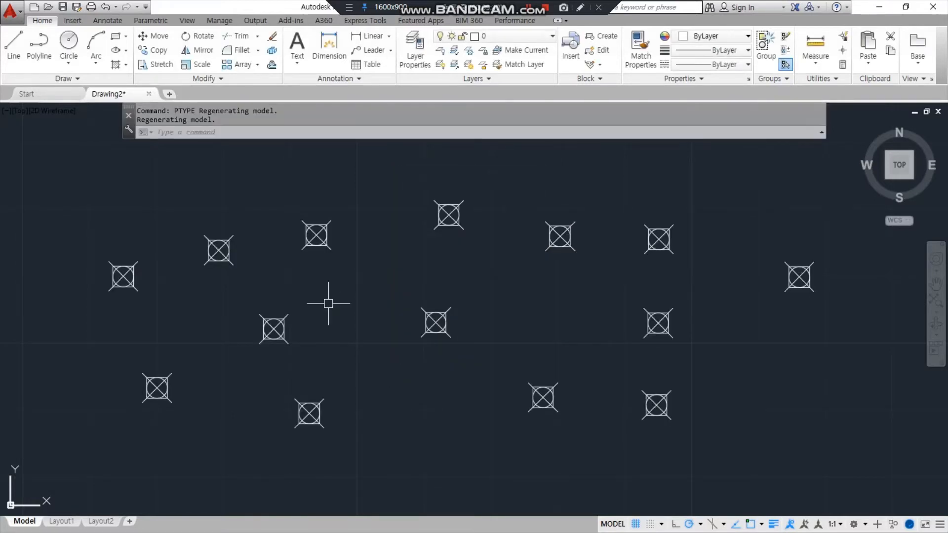
Step: Set the point size to 1% relative to the screen using PTYPE
key("Return")
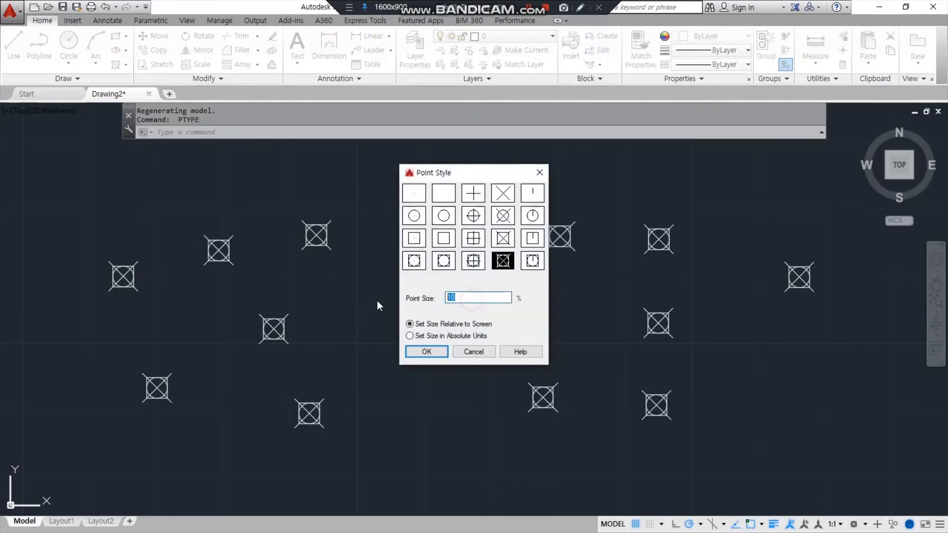
type("1")
key("Return")
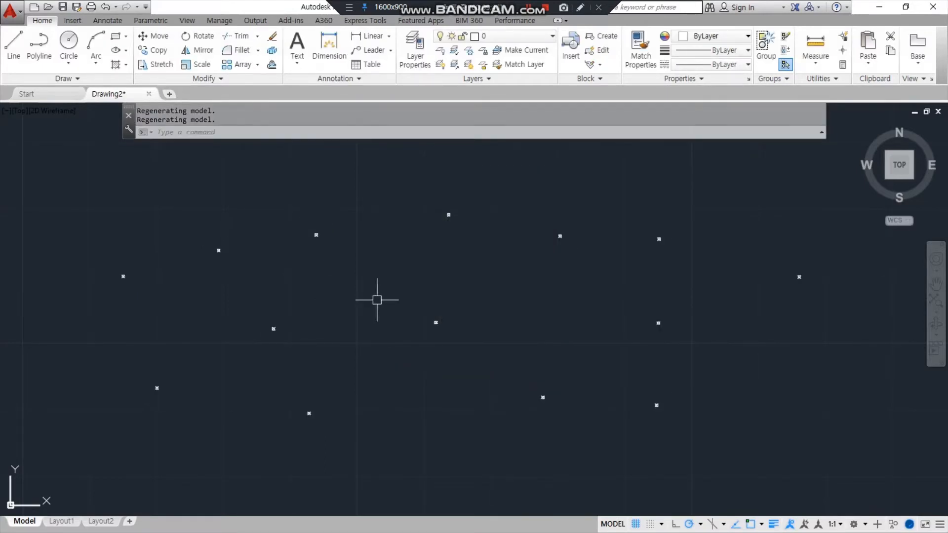
Step: Increase the point size relative to the screen in the Point Style settings to give medium-sized symbols
key("Return")
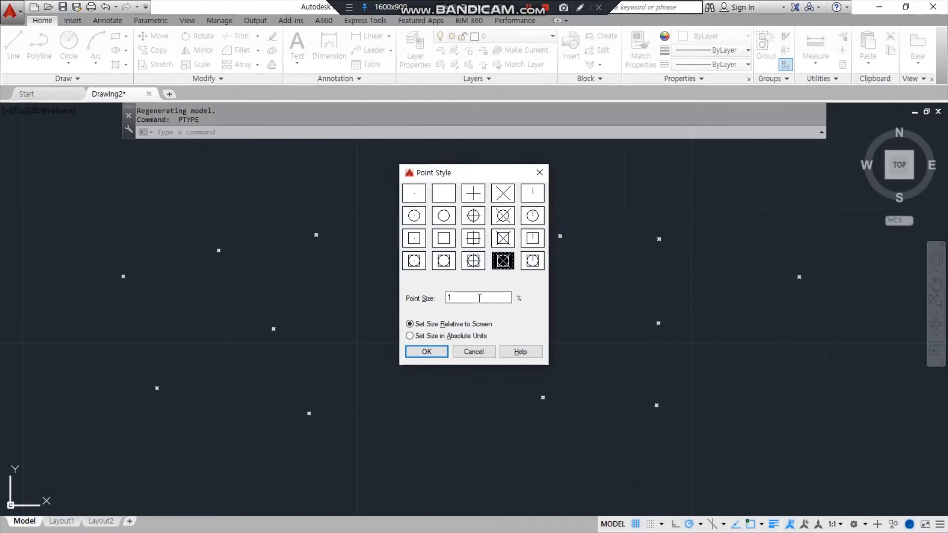
type("10")
key("Return")
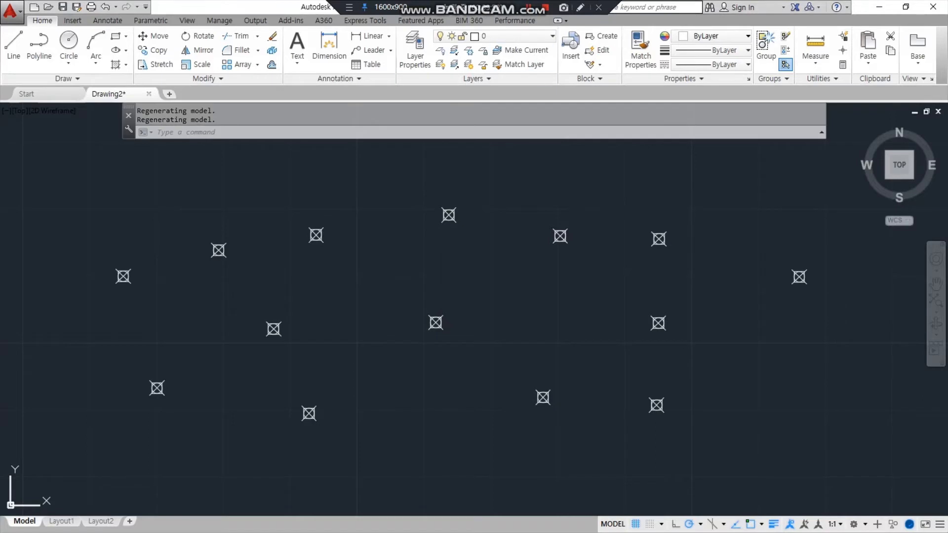
key("alt+Tab")
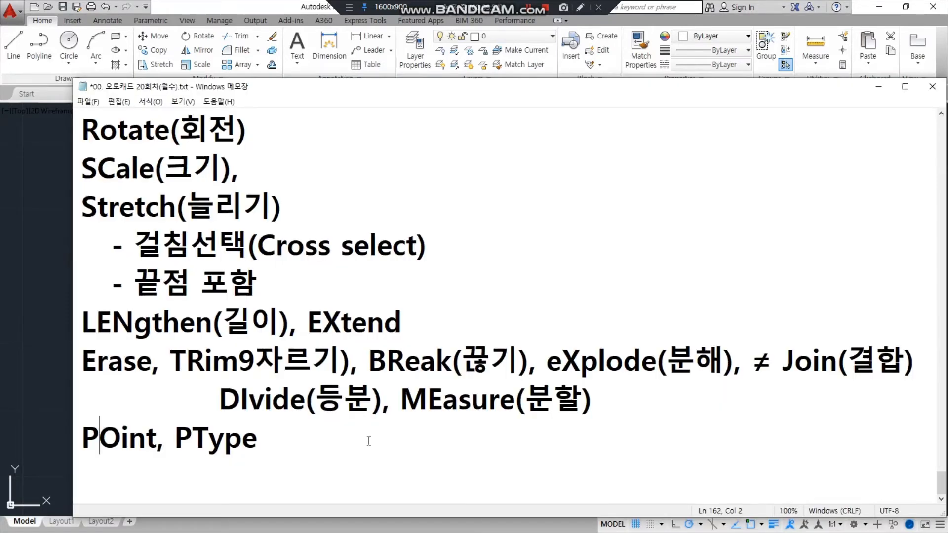
left_click(67, 293)
scroll(171, 264, "up", 4)
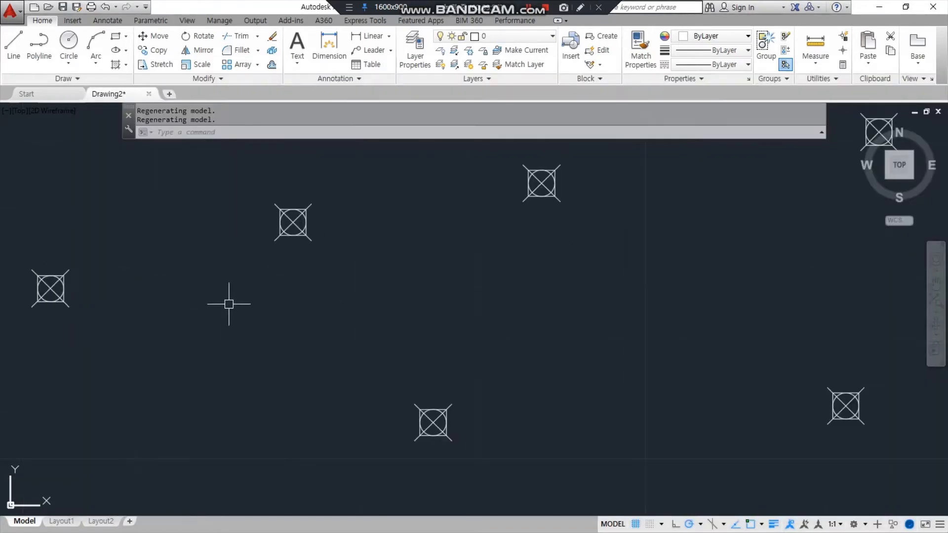
middle_click_drag(239, 302, 277, 274)
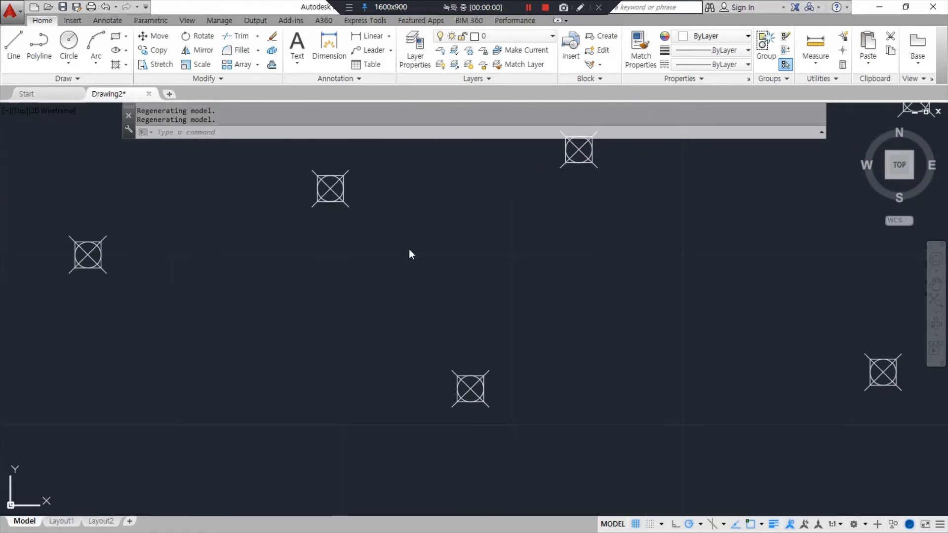
mouse_move(361, 214)
left_mouse_down()
mouse_move(277, 166)
mouse_move(361, 217)
mouse_move(352, 222)
mouse_move(423, 333)
mouse_move(438, 333)
mouse_move(418, 356)
mouse_move(432, 419)
mouse_move(493, 360)
mouse_move(443, 359)
left_mouse_up()
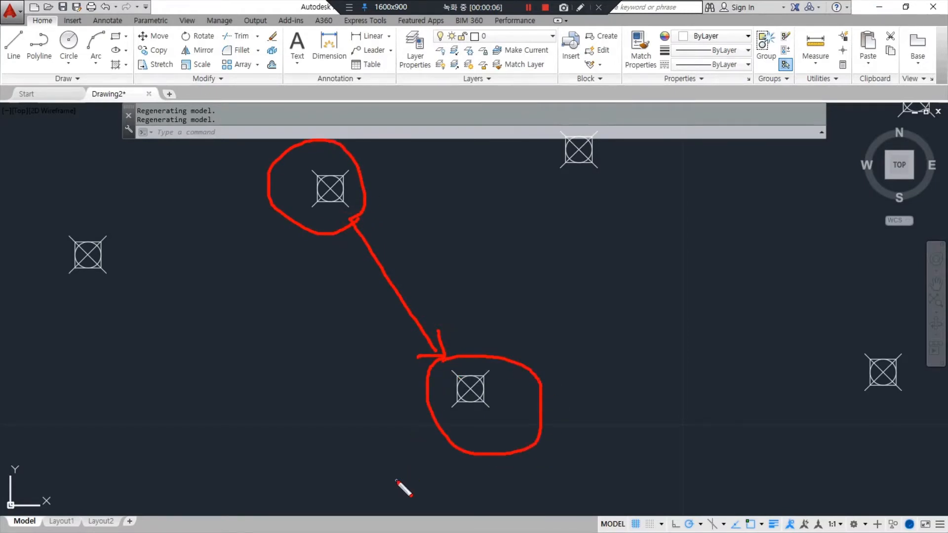
key("Escape")
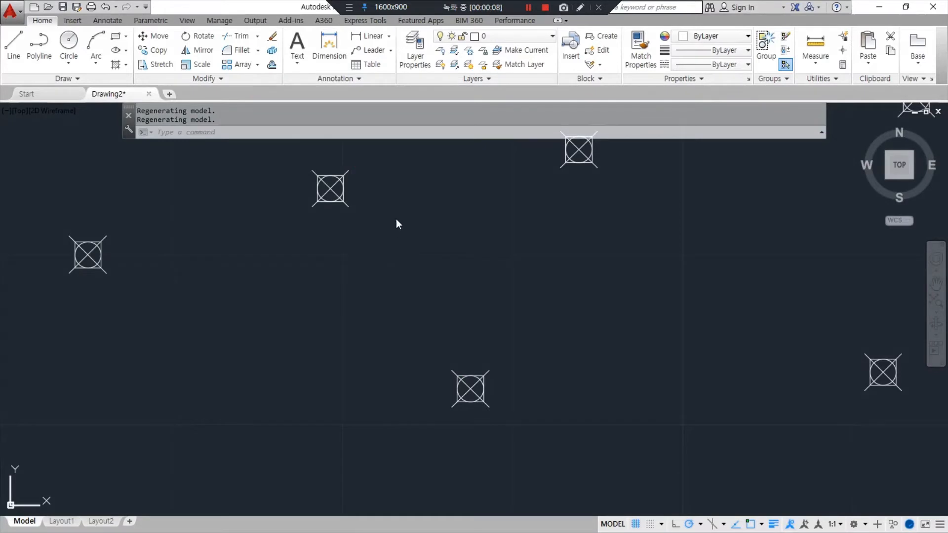
Step: Try to start a line at the centre of a point symbol with the Intersection (int) snap override
scroll(309, 186, "up", 4)
middle_click_drag(308, 283, 331, 339)
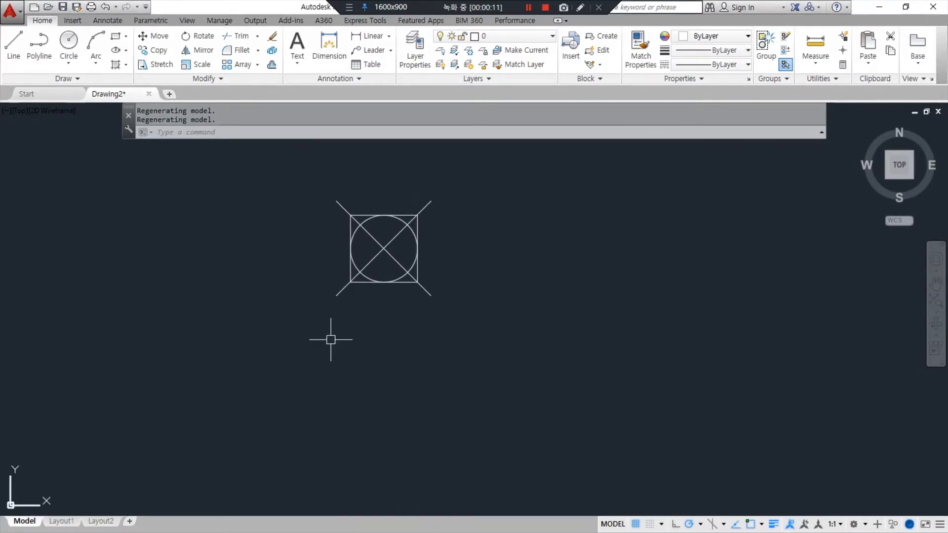
type("l")
key("Return")
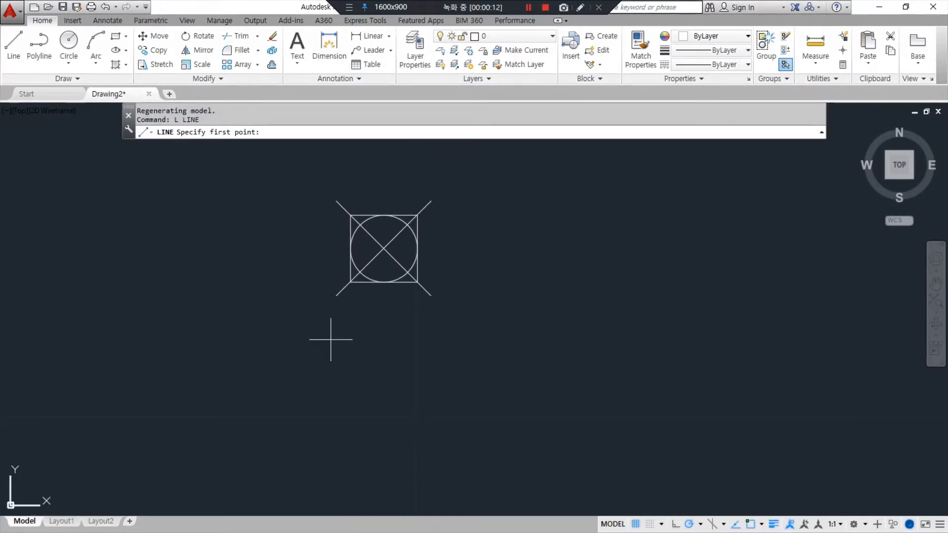
type("int")
key("Return")
key("Escape")
Step: Try to start the line at the point symbol with the Center (cen) snap override
key("Return")
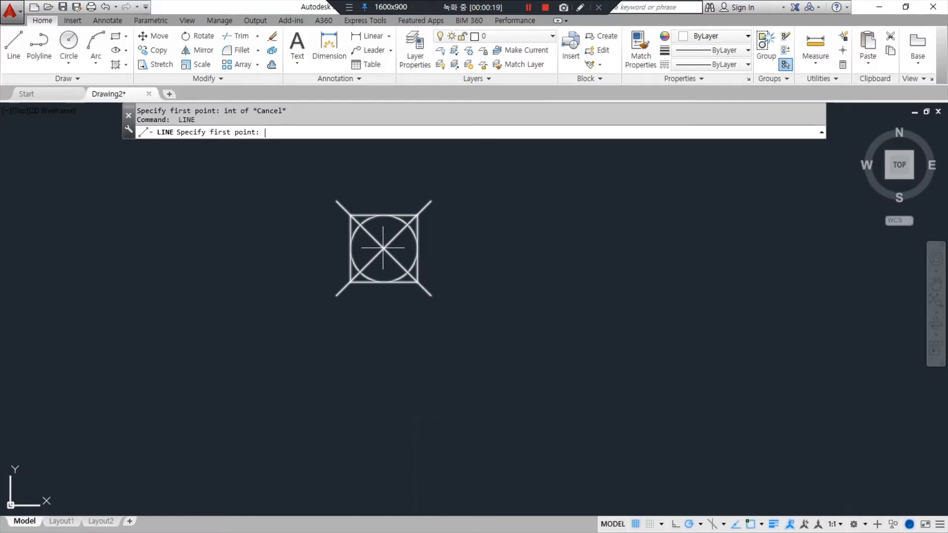
type("cen")
key("Return")
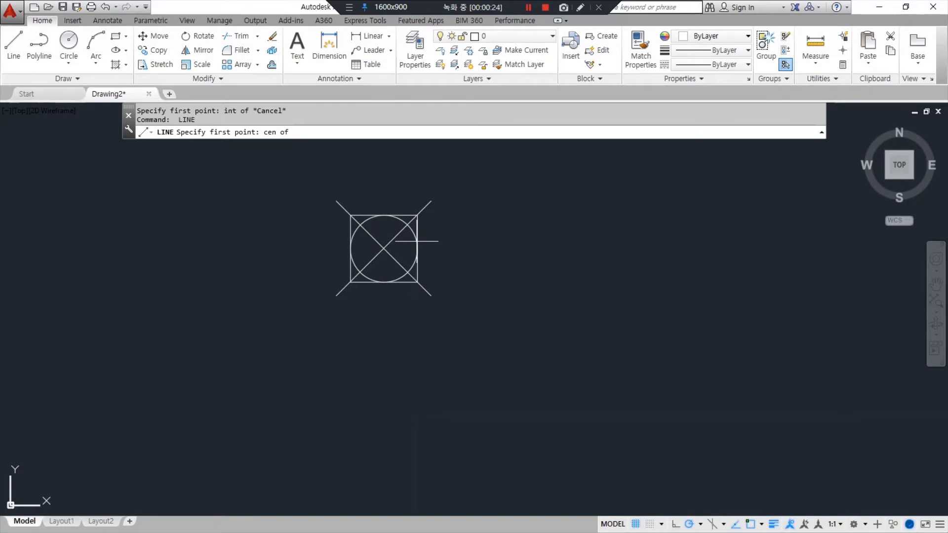
key("Escape")
Step: Try to start the line at the middle of the point symbol with the Endpoint snap override
key("Return")
right_click(551, 217, "shift")
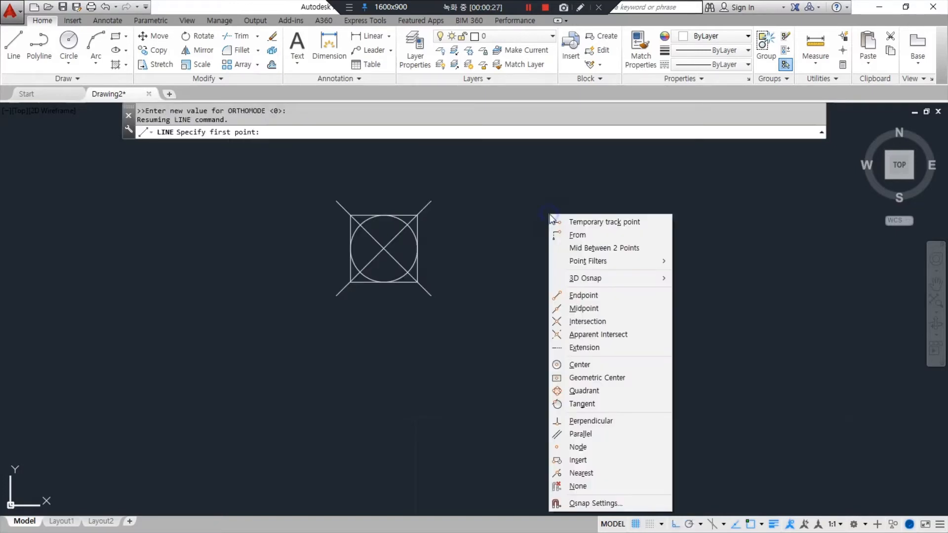
left_click(581, 296)
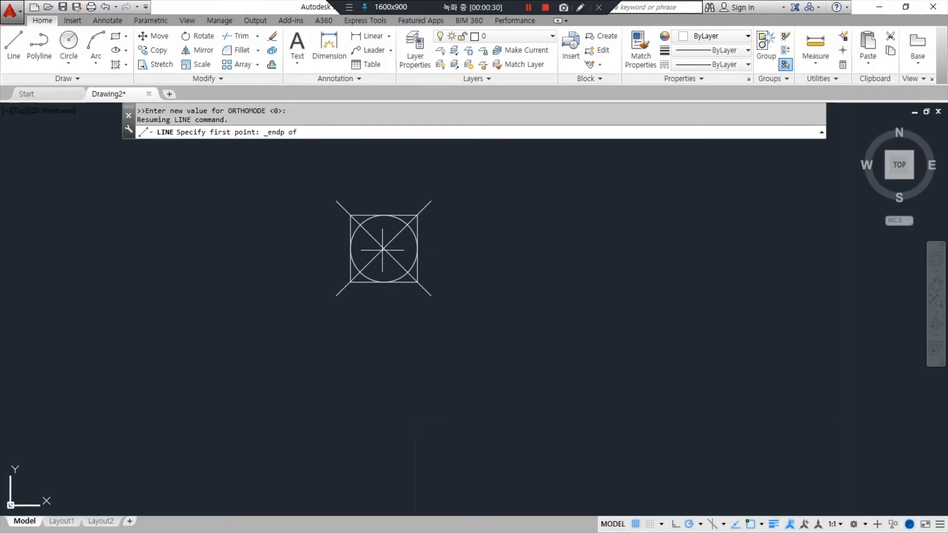
left_click(383, 250)
key("Escape")
Step: Try the Midpoint and Geometric Center snap overrides for starting the line at the point symbol, and leave the Line command
key("Return")
right_click(533, 269, "shift")
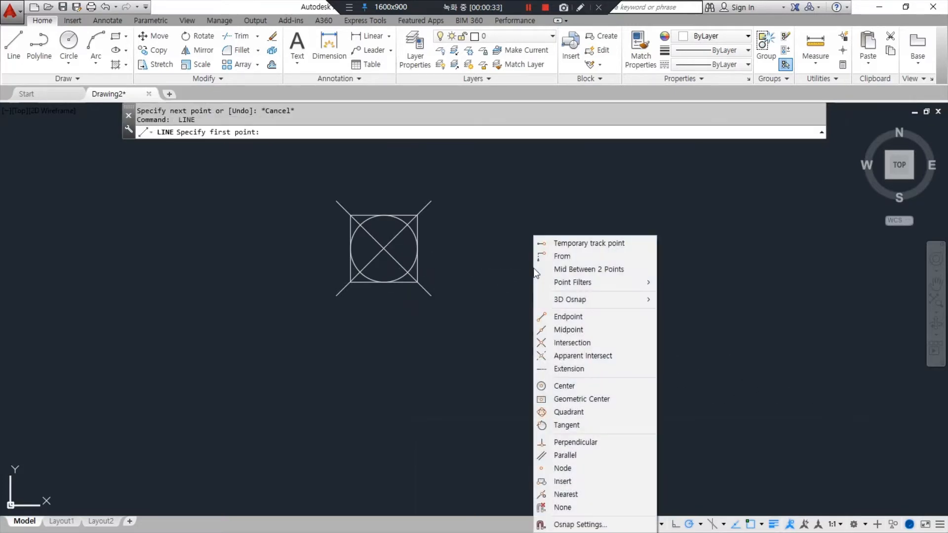
left_click(574, 327)
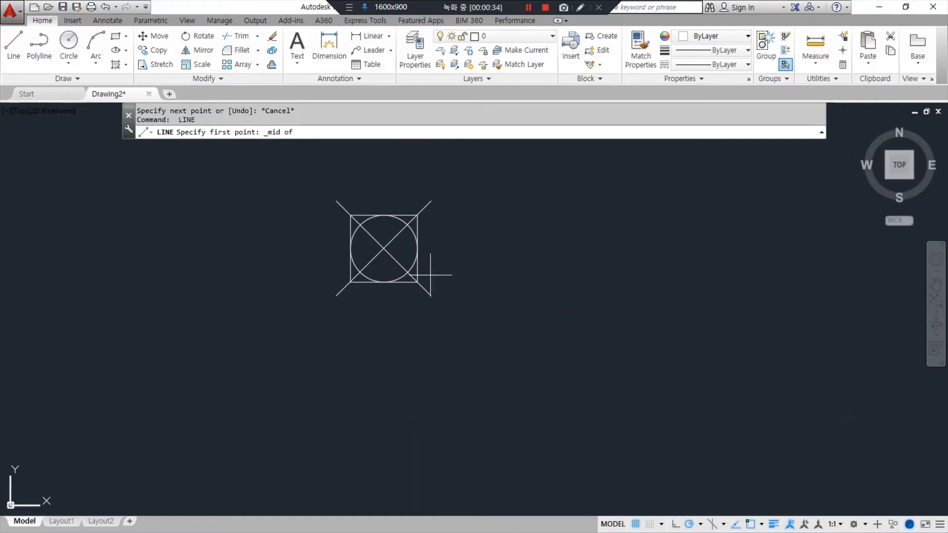
right_click(533, 260, "shift")
left_click(596, 398)
left_click(532, 256)
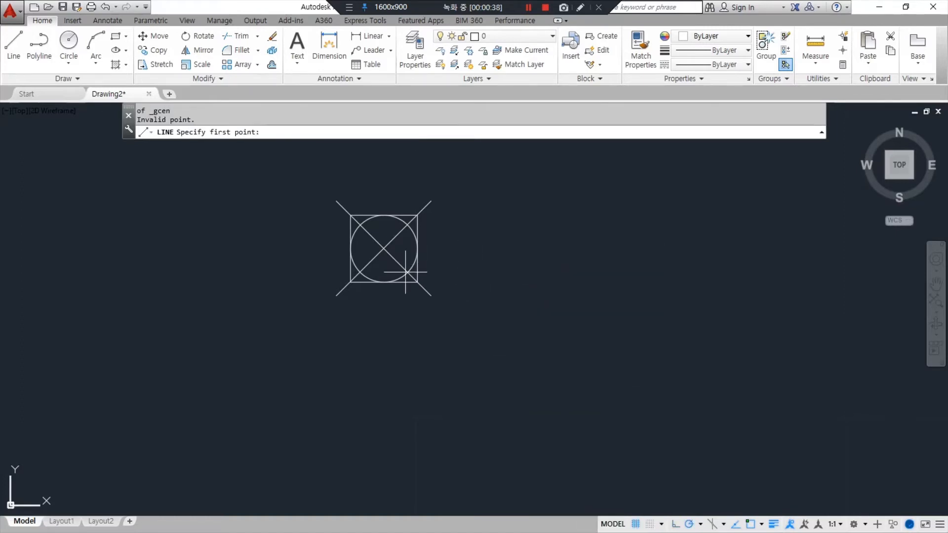
key("Escape")
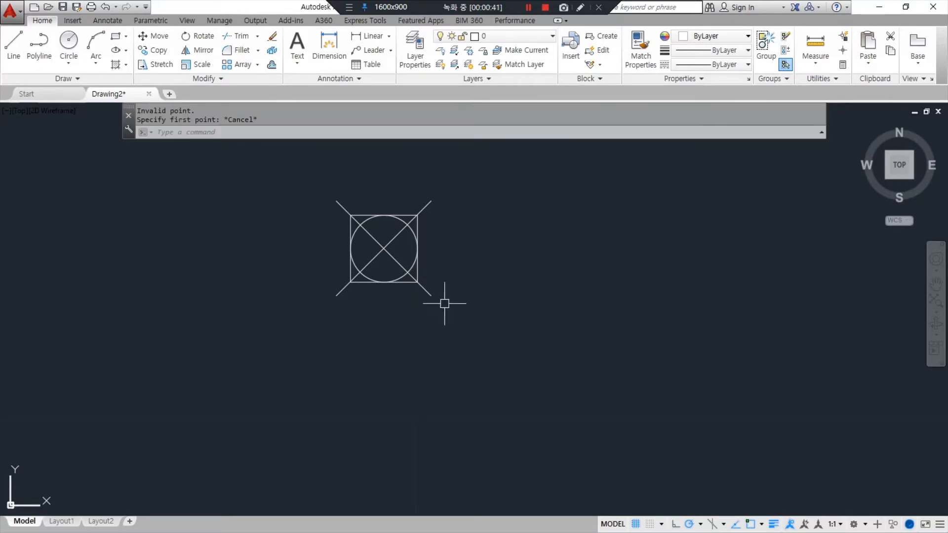
mouse_move(345, 314)
left_mouse_down()
mouse_move(378, 187)
mouse_move(346, 314)
left_mouse_up()
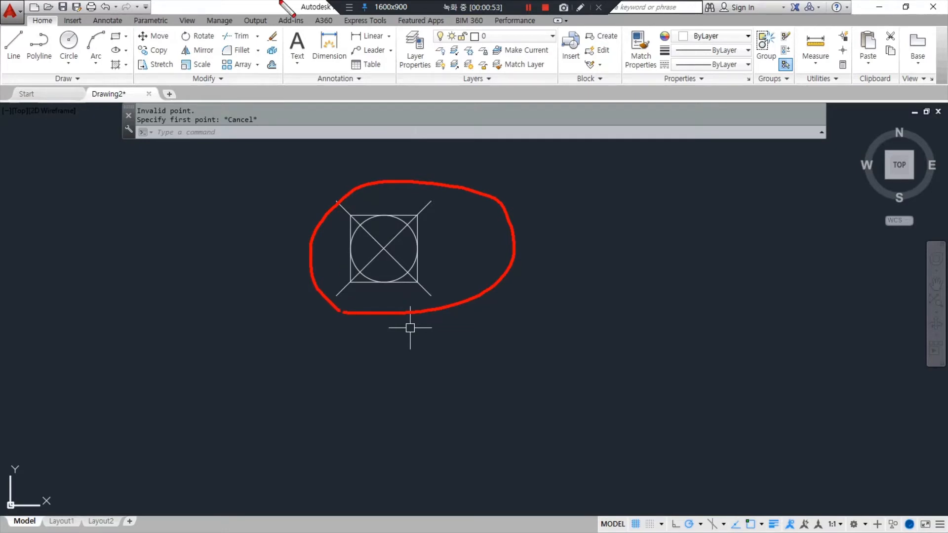
key("ctrl+z")
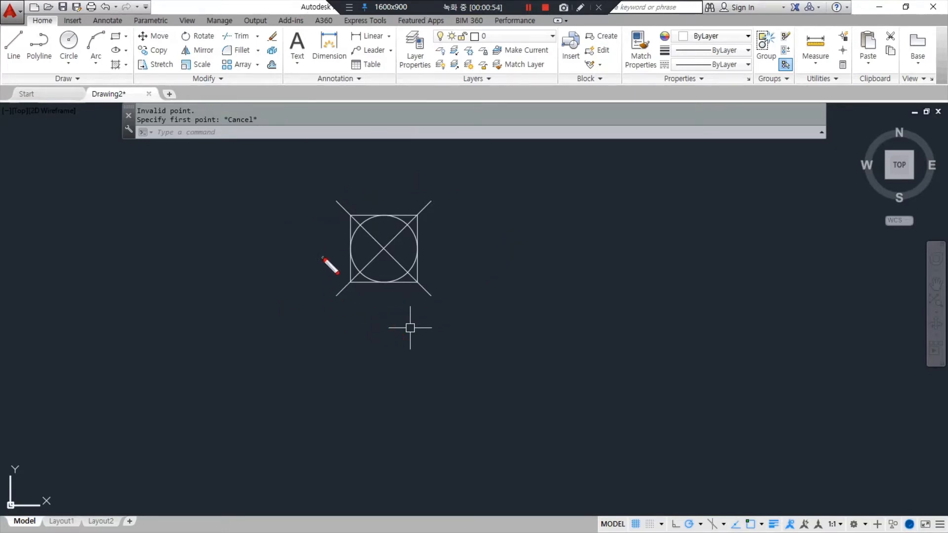
mouse_move(324, 257)
left_mouse_down()
mouse_move(363, 164)
mouse_move(485, 233)
mouse_move(363, 337)
mouse_move(292, 271)
left_mouse_up()
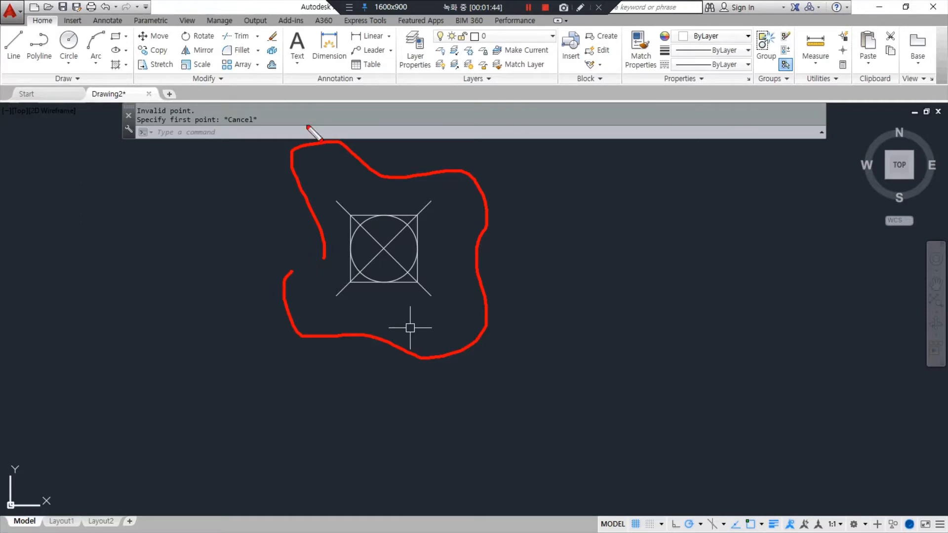
key("Escape")
Step: Switch to the Notepad notes and add the line "NODe(점)" below "POint, PType"
key("alt+Tab")
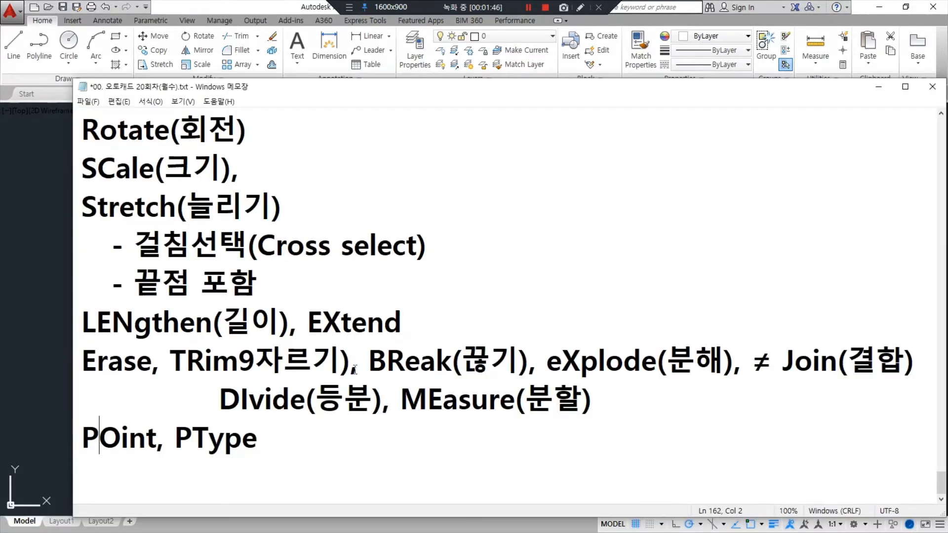
left_click(398, 465)
type("ㅜㅐ")
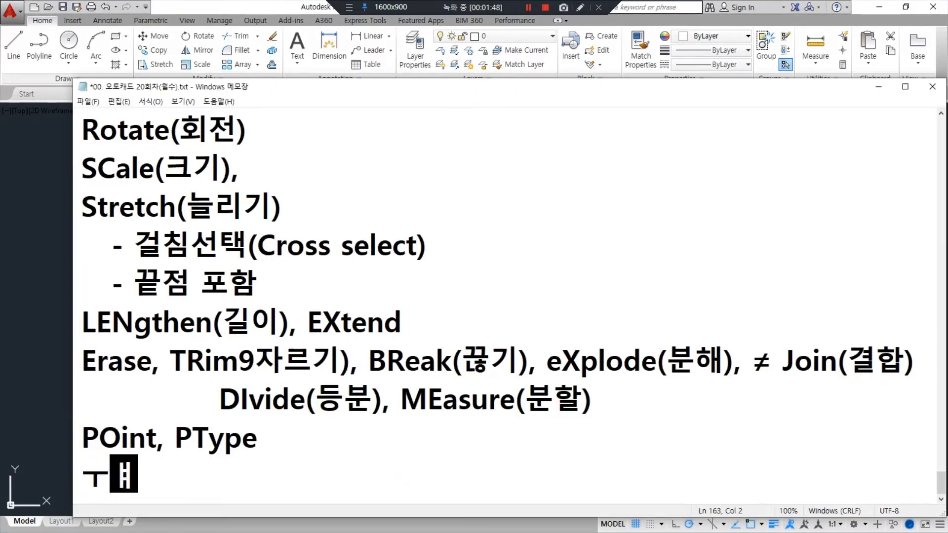
key("BackSpace")
type("NOD")
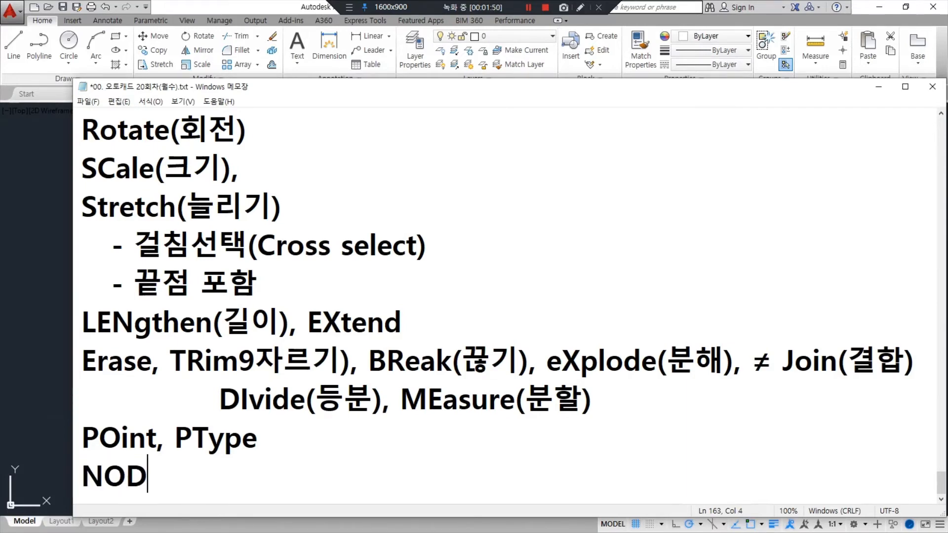
type("e(점)")
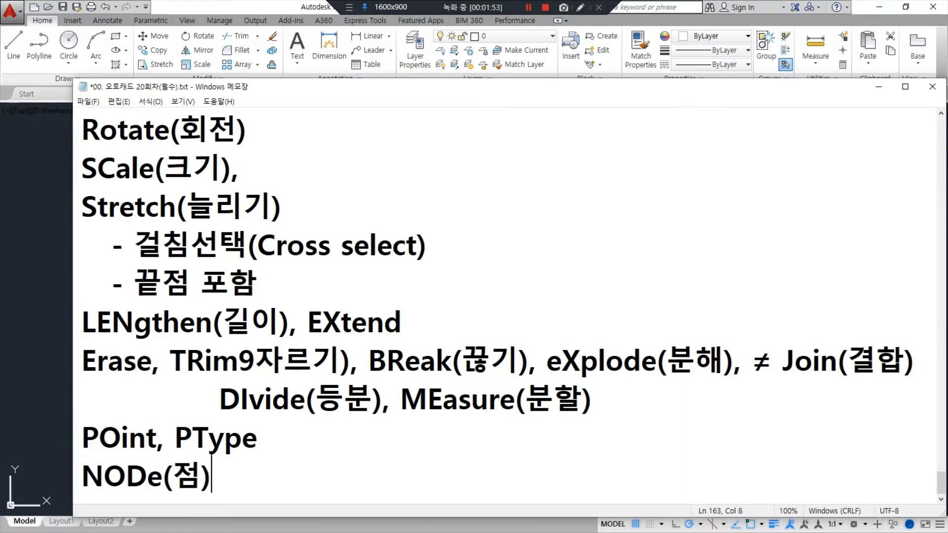
Step: Move the notes window higher and start a new line of text below "NODe(점)"
left_click_drag(348, 89, 370, 55)
key("Return")
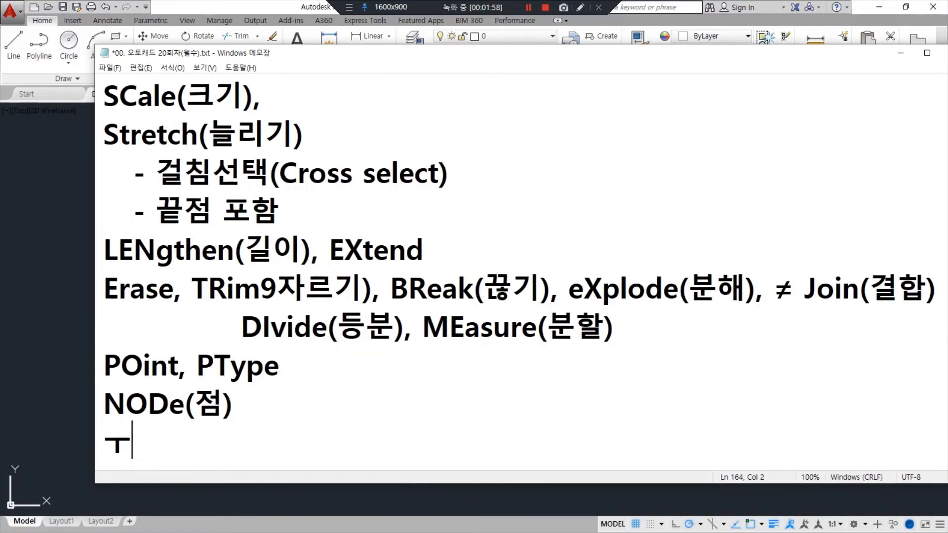
type("ES")
Step: Switch back to AutoCAD and draw a line from the point just right of the polygon's top to the middle point, using Nearest snaps
key("alt+Tab")
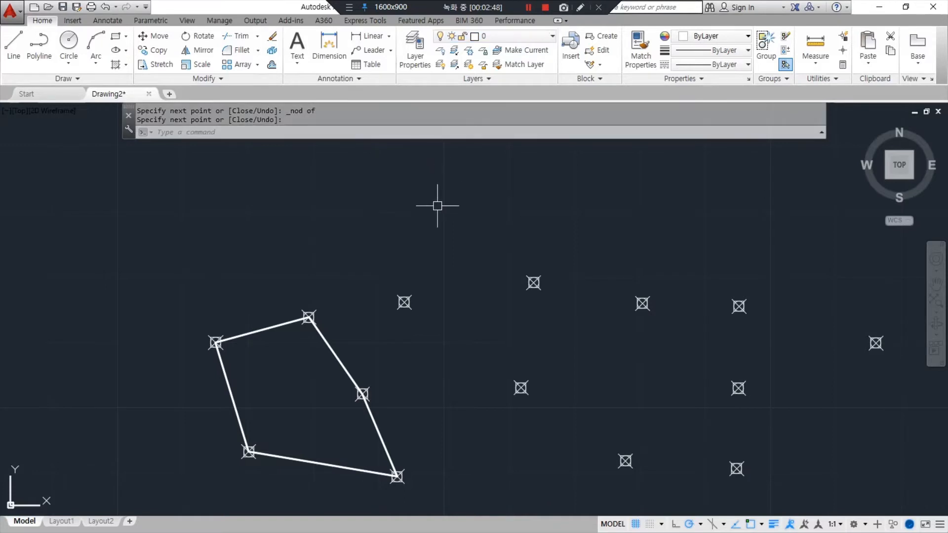
type("l")
key("Return")
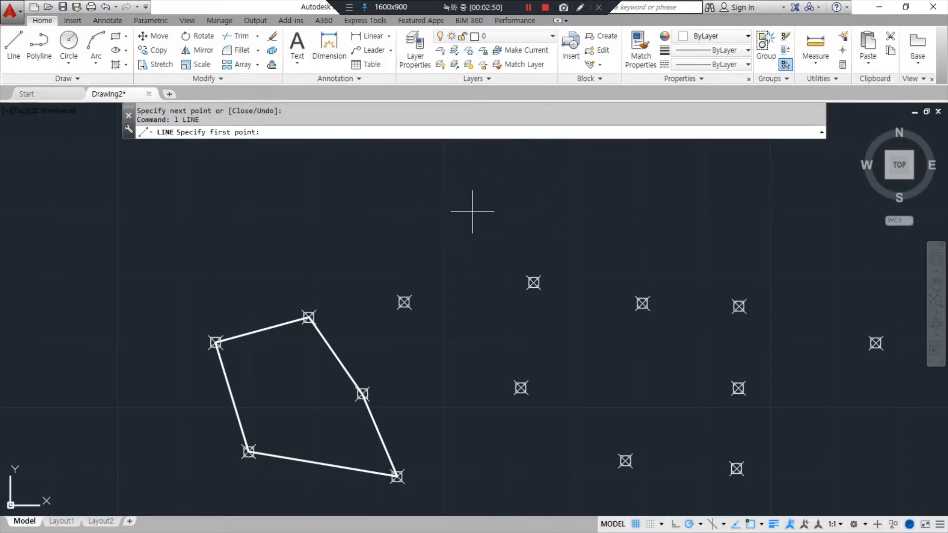
right_click(461, 198, "shift")
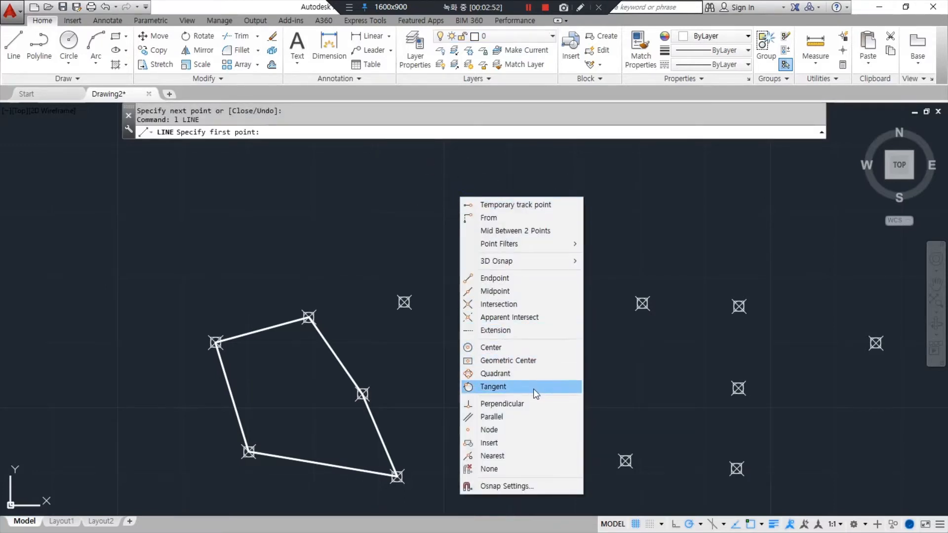
left_click(529, 453)
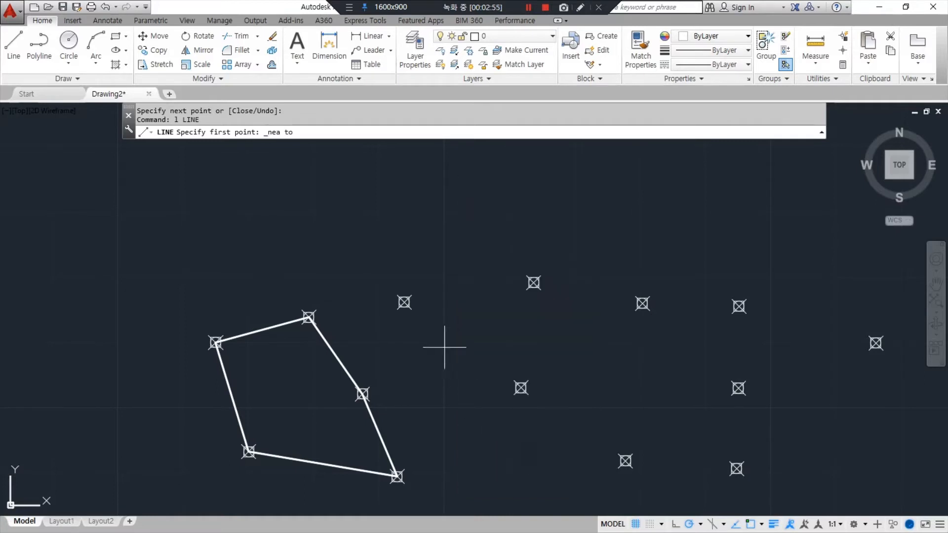
left_click(409, 306)
right_click(492, 354, "shift")
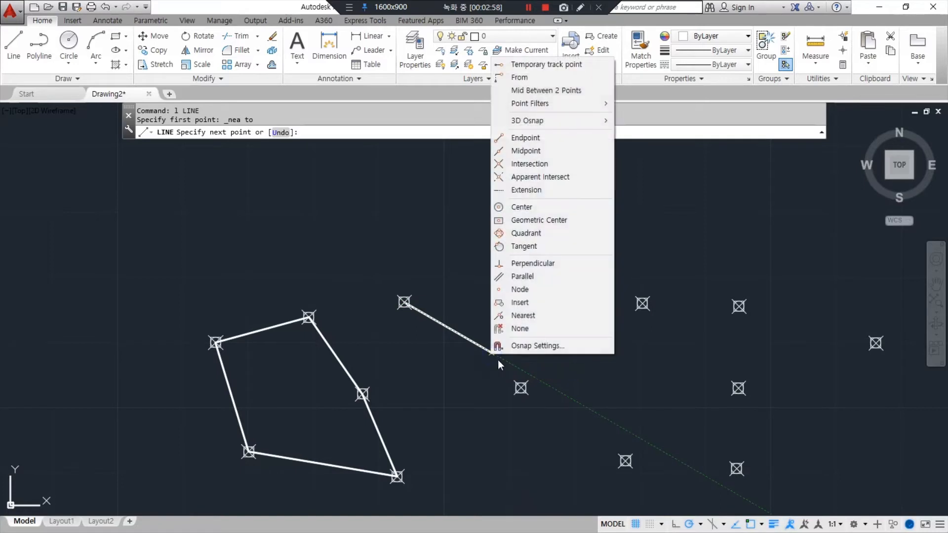
left_click(540, 314)
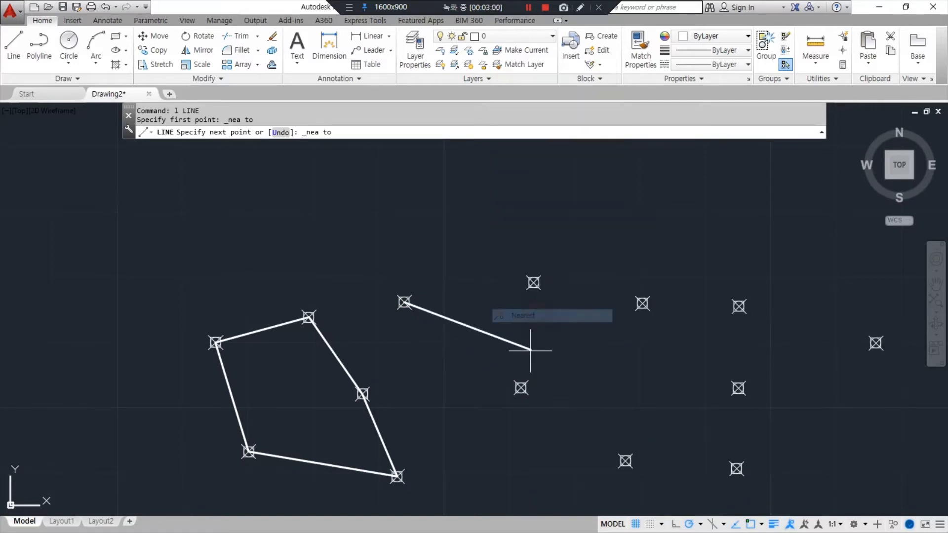
left_click(521, 387)
Step: Continue the line from the middle point to the polygon's lower right edge with a Nearest snap and end the Line command
right_click(450, 346, "shift")
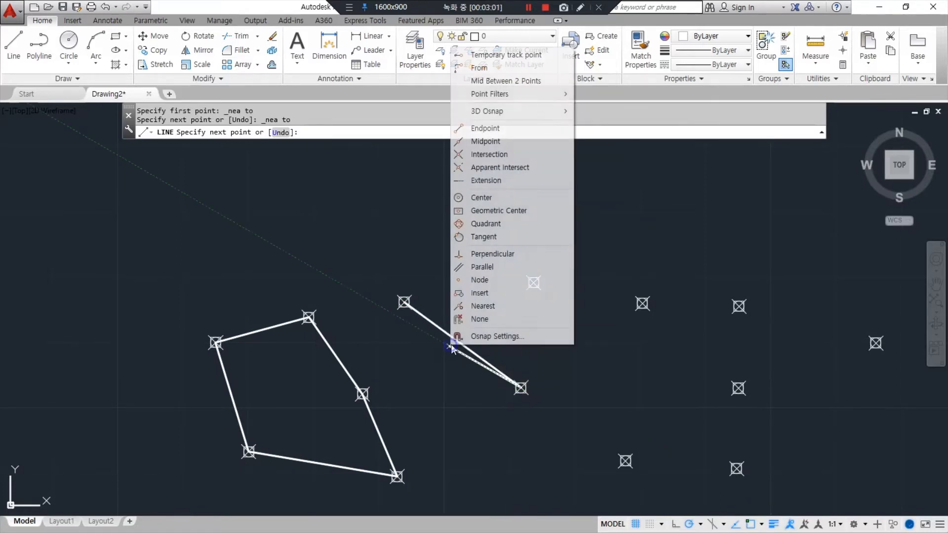
left_click(494, 305)
scroll(381, 426, "up", 5)
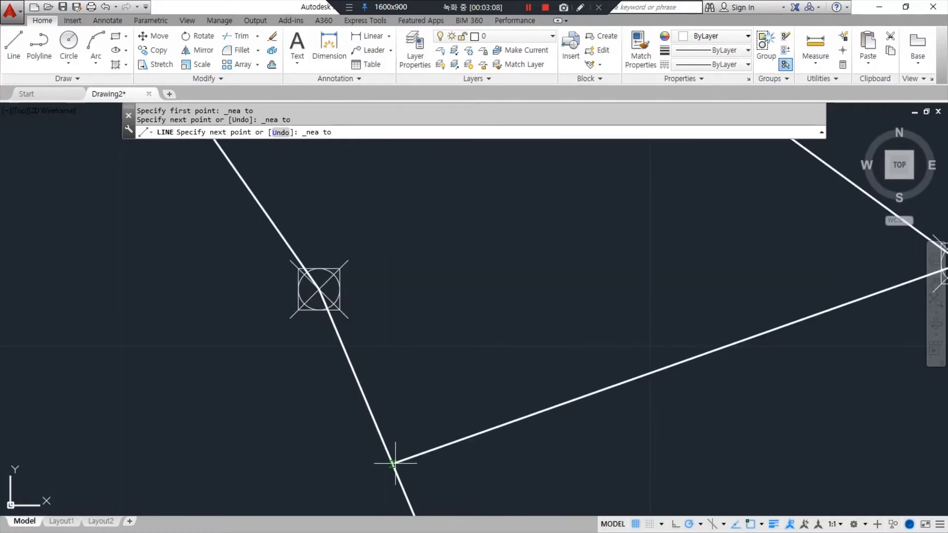
left_click(393, 463)
key("Return")
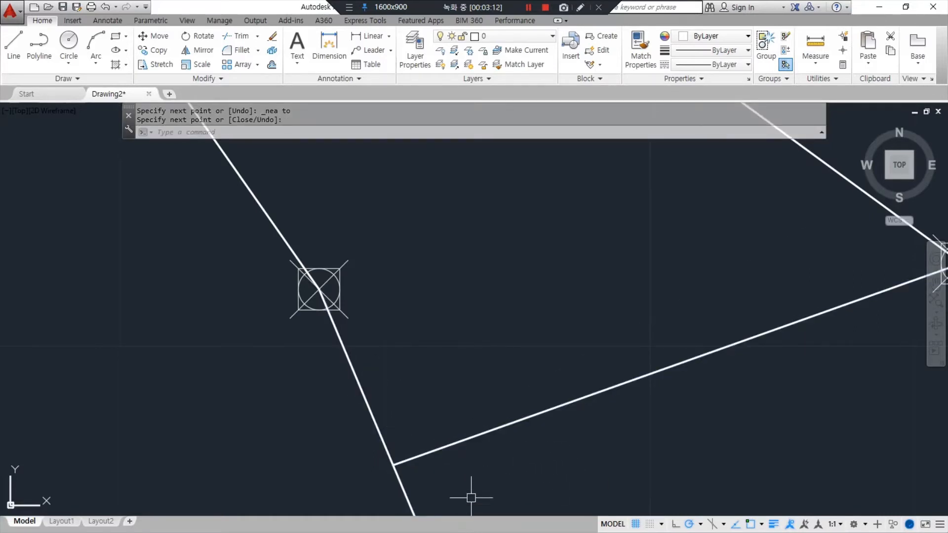
scroll(468, 499, "down", 4)
middle_click_drag(481, 457, 456, 399)
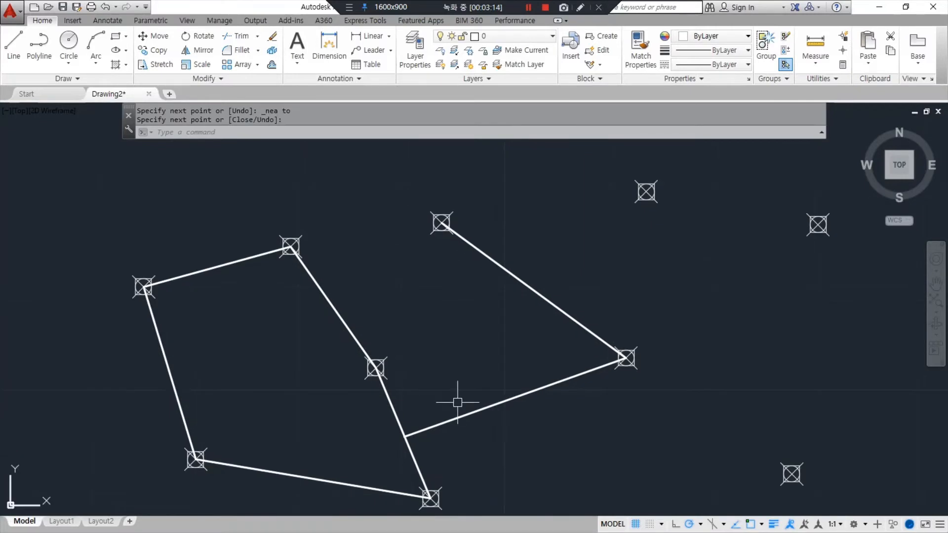
mouse_move(415, 412)
left_mouse_down()
mouse_move(345, 360)
mouse_move(432, 420)
mouse_move(425, 423)
left_mouse_up()
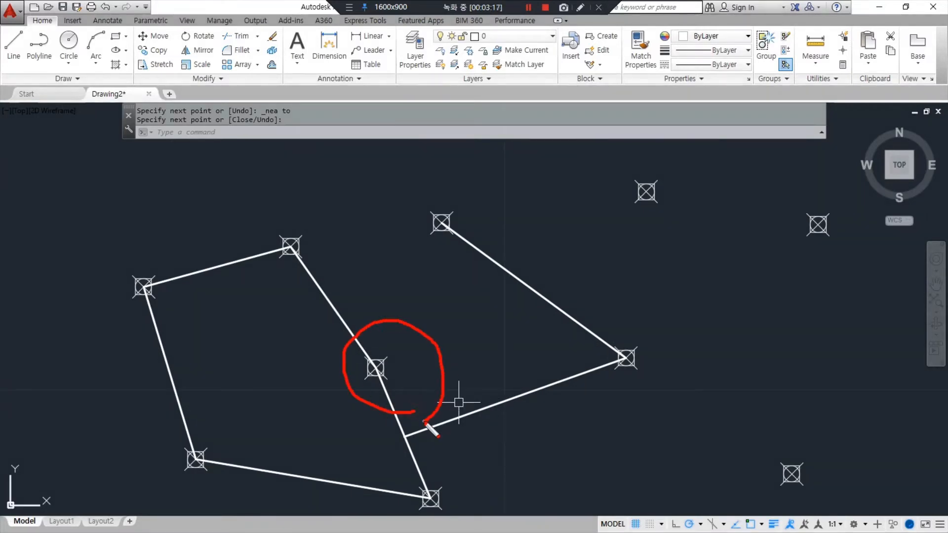
mouse_move(627, 342)
left_mouse_down()
mouse_move(620, 385)
mouse_move(647, 394)
left_mouse_up()
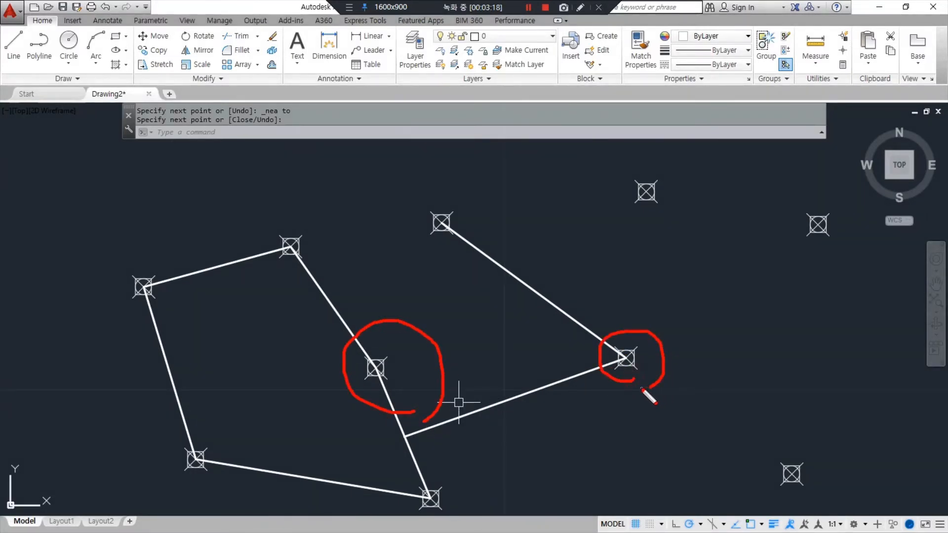
Step: Erase the polygon, the connecting lines and all the point symbols beside the flange drawing with a crossing selection
scroll(543, 300, "down", 4)
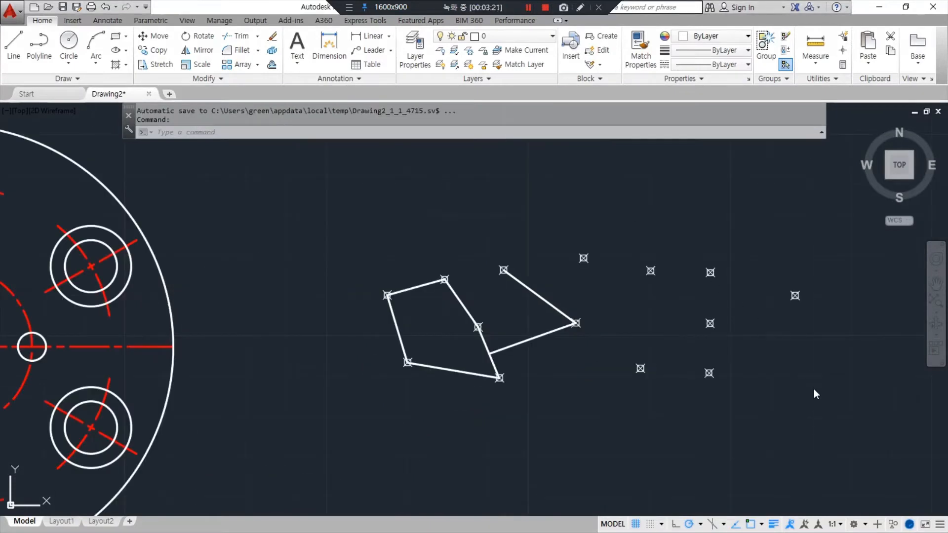
left_click(865, 417)
left_click(332, 193)
type("e")
key("Return")
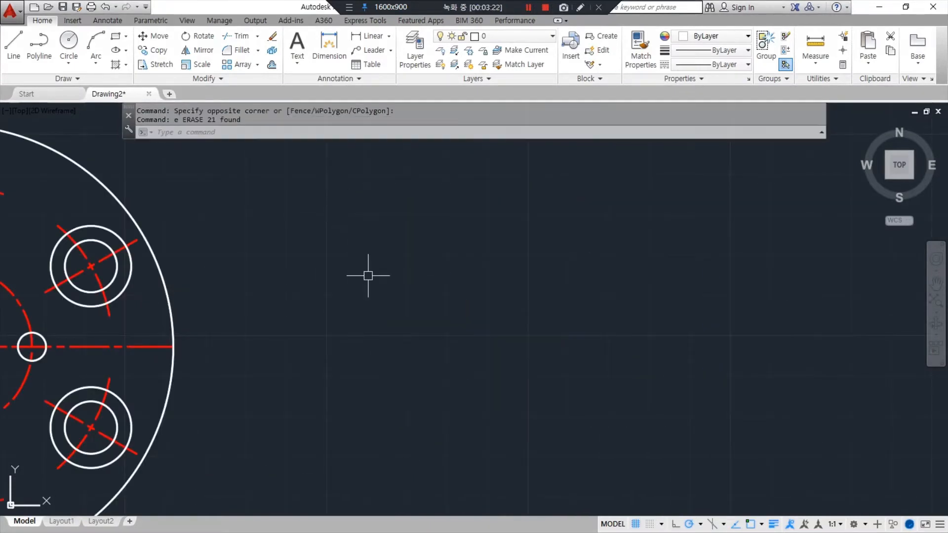
Step: Draw one long line rising gently from left to right in the empty area beside the flange drawing
scroll(370, 277, "down", 2)
middle_click_drag(452, 314, 360, 333)
type("l")
key("Return")
left_click(330, 360)
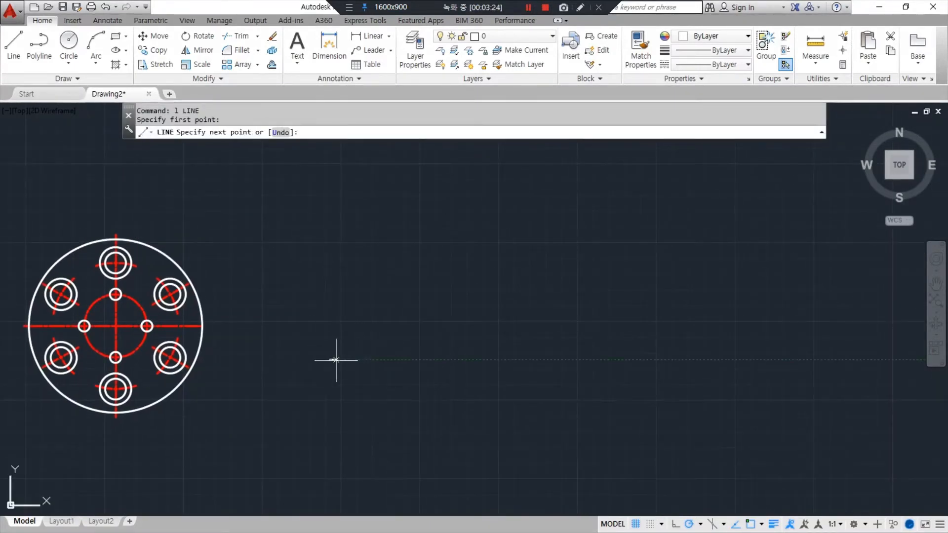
left_click(710, 296)
key("Return")
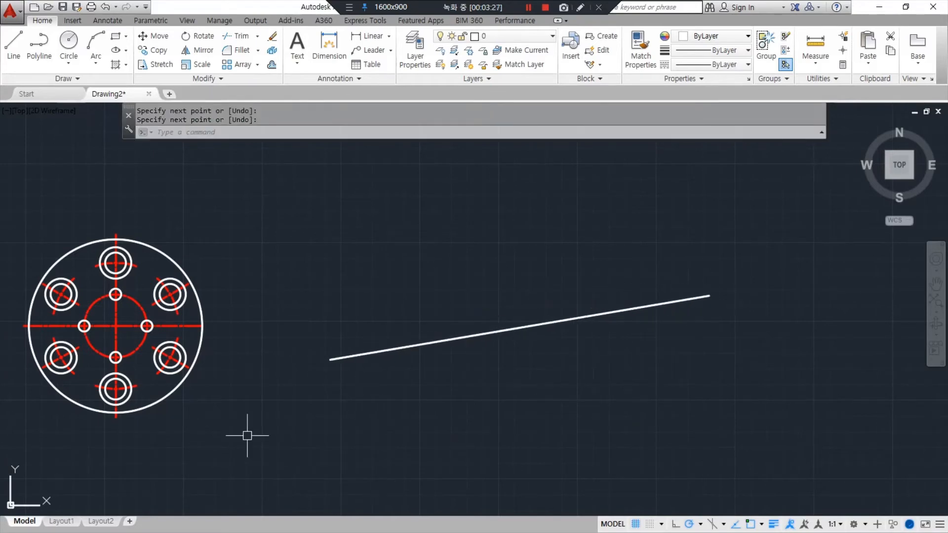
Step: Switch to the Notepad notes and highlight the entries "DIvide(등분)" and "MEasure(분할)" in turn
key("alt+Tab")
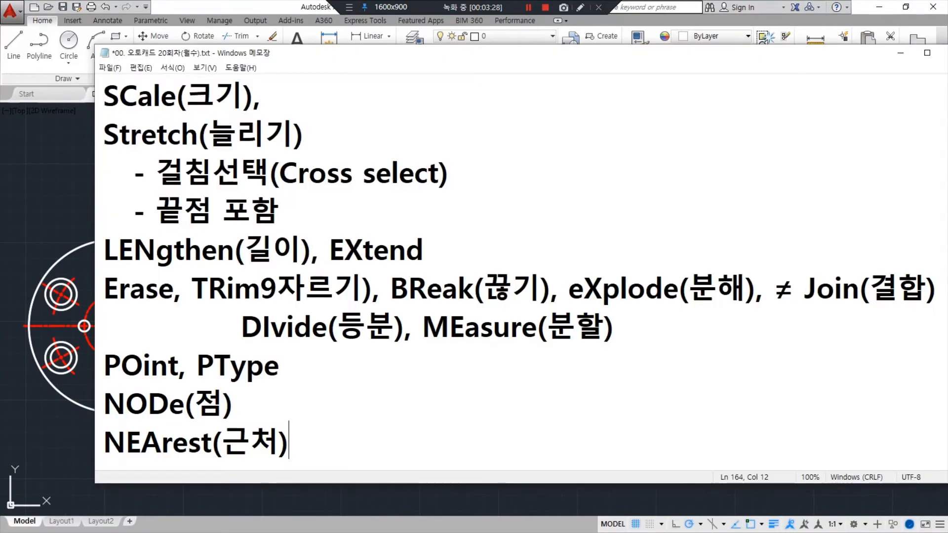
key("shift+End")
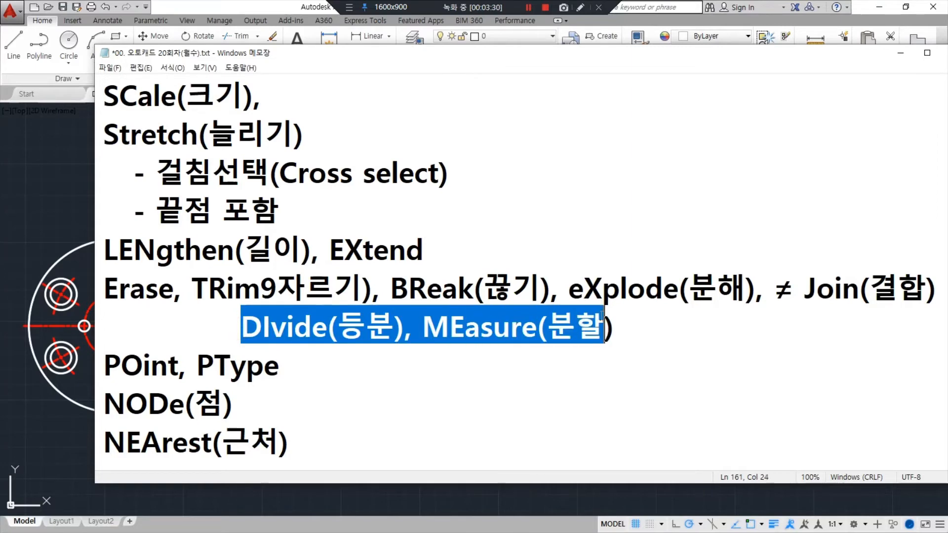
double_click(299, 326)
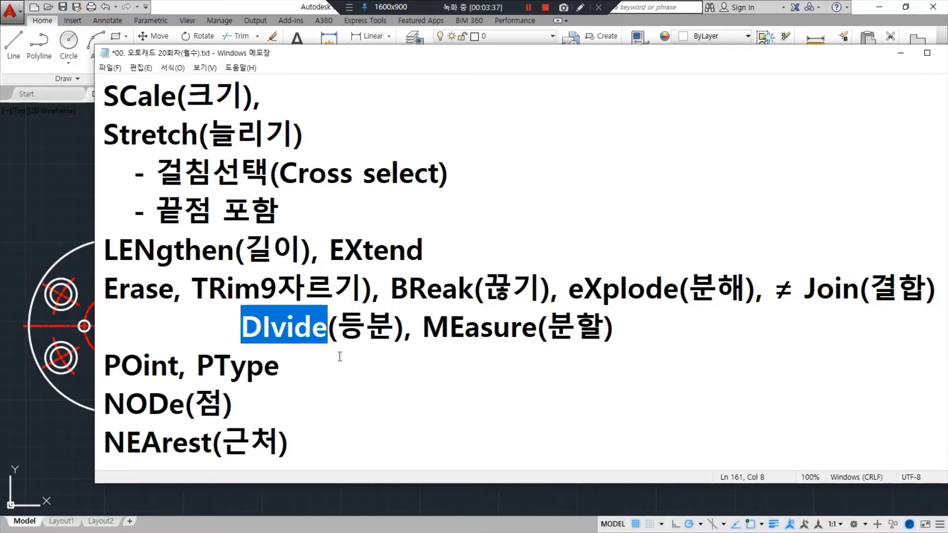
left_click(495, 324)
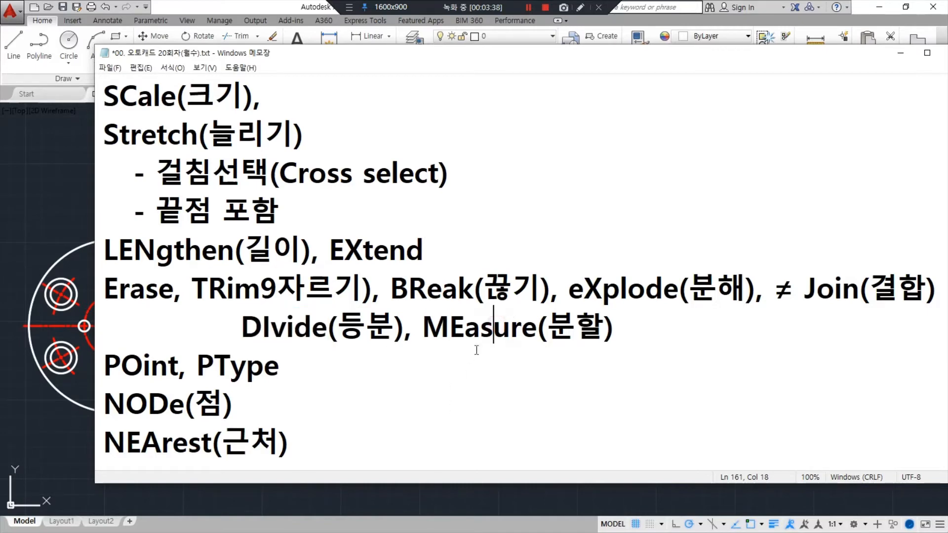
left_click(482, 325)
double_click(469, 322)
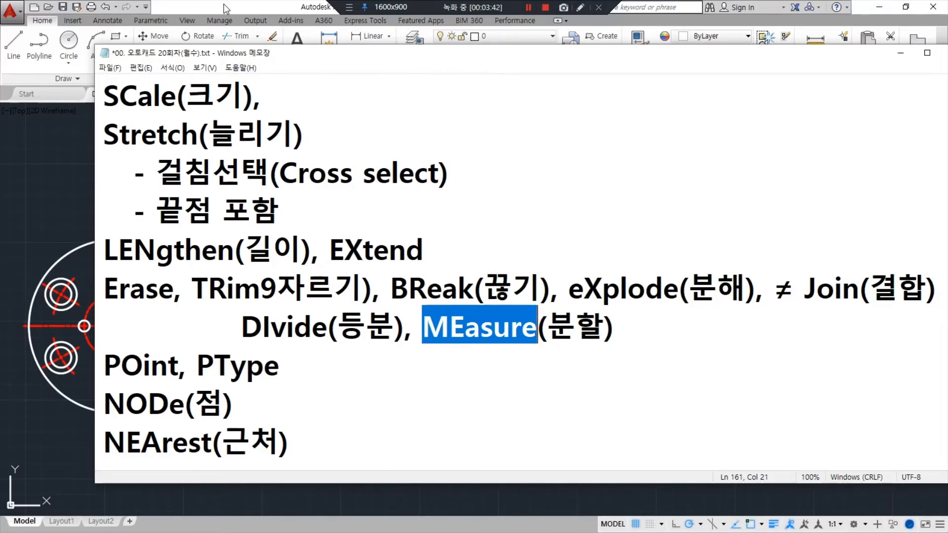
Step: Switch back to AutoCAD and divide the slanted line into 6 equal segments with the Divide command
key("alt+Tab")
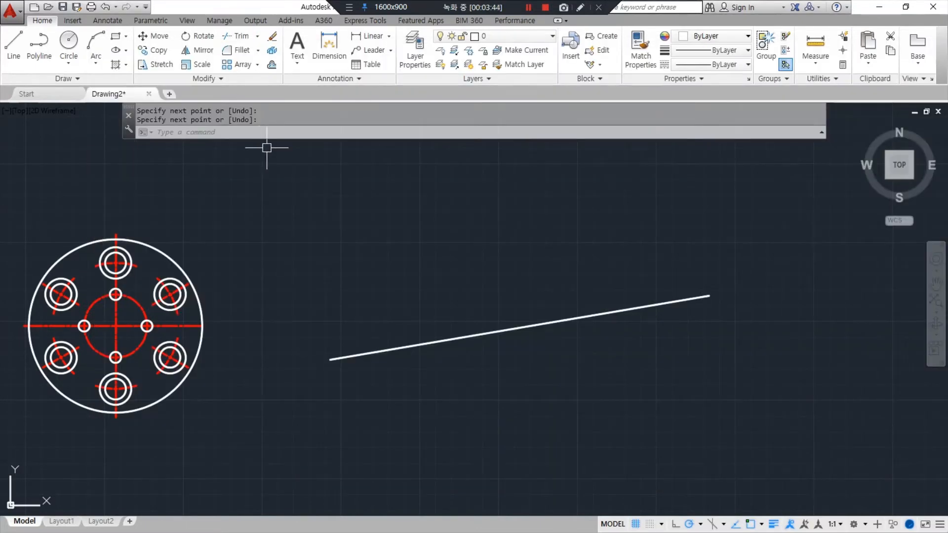
type("div")
key("Return")
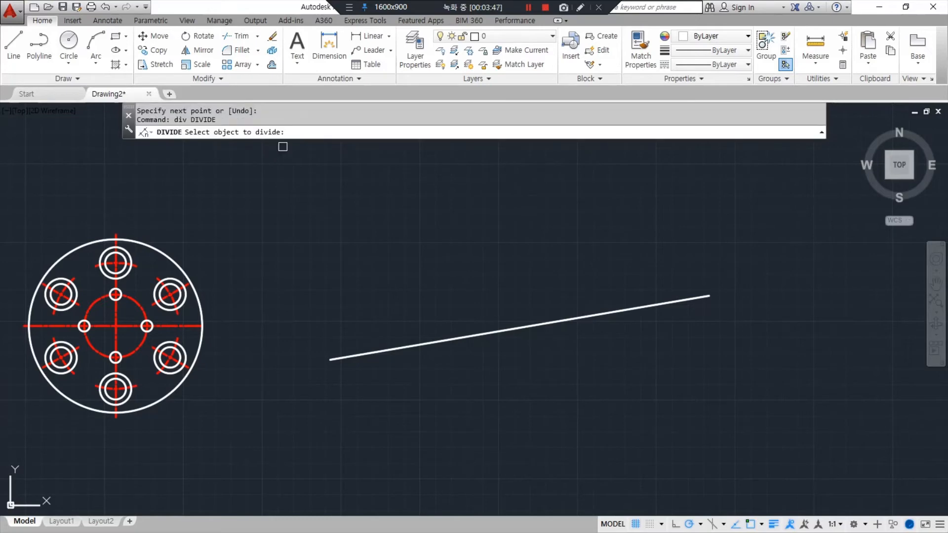
left_click(420, 344)
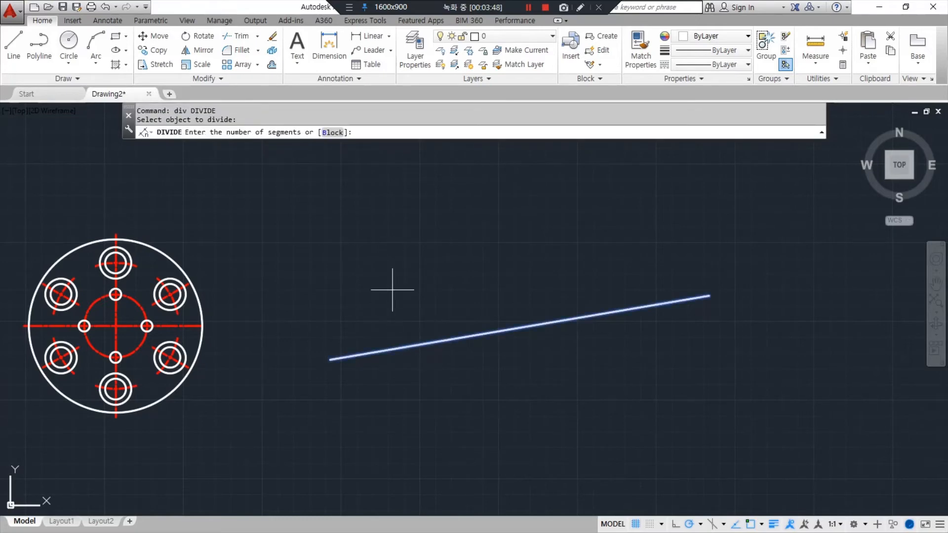
type("6")
key("Return")
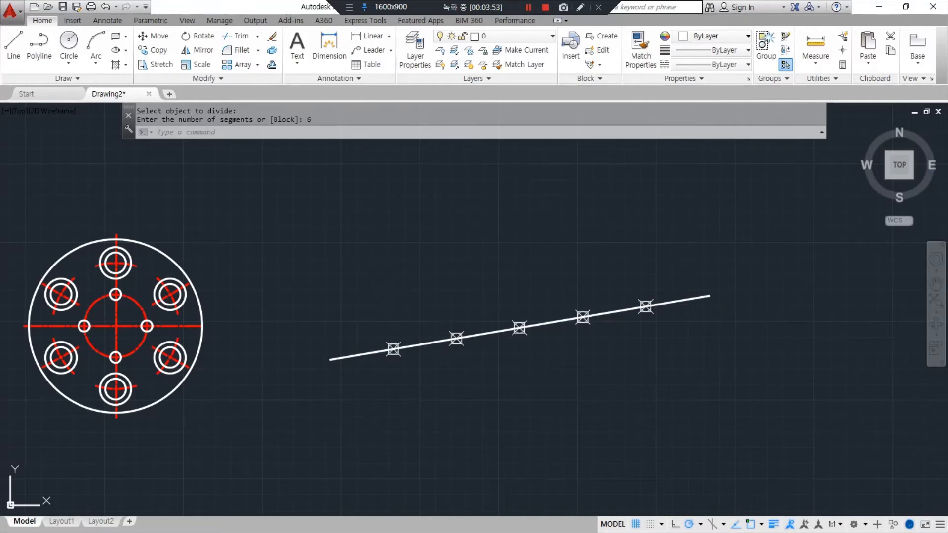
mouse_move(368, 377)
left_mouse_down()
mouse_move(388, 364)
mouse_move(636, 317)
mouse_move(711, 320)
mouse_move(697, 328)
left_mouse_up()
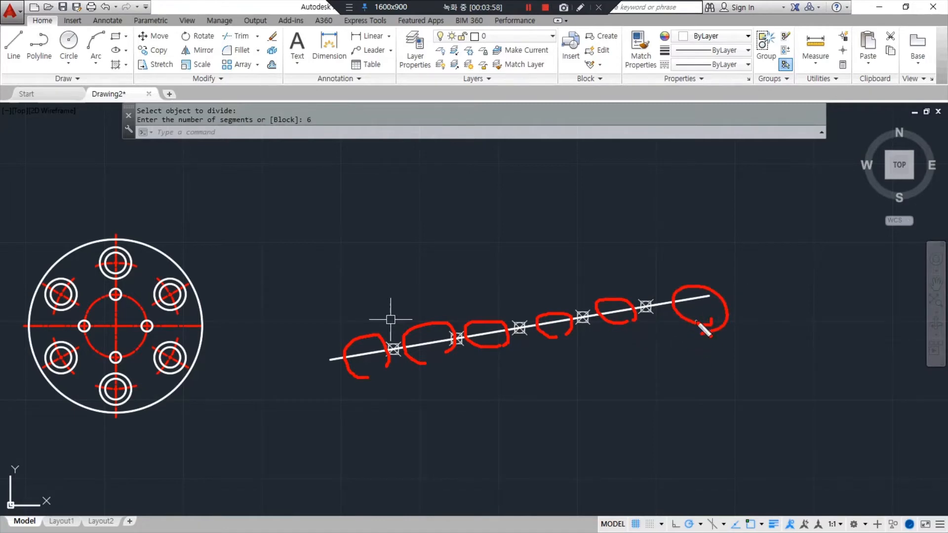
key("Escape")
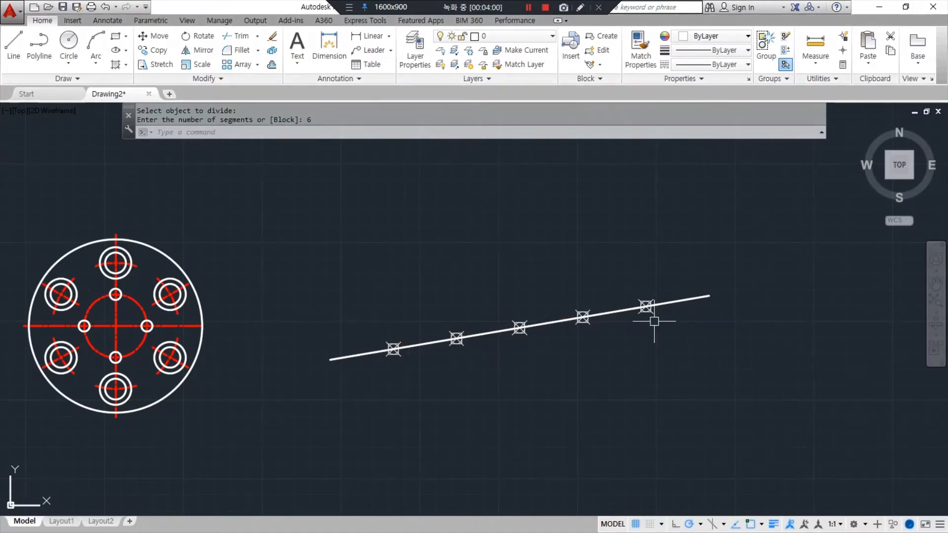
key("ctrl+alt+d")
left_click(681, 300)
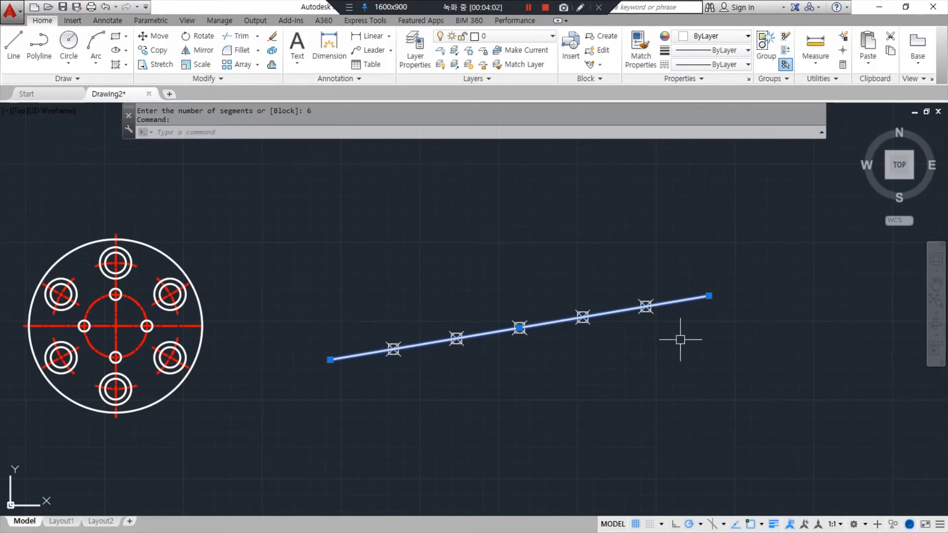
key("Escape")
key("ctrl+alt+d")
left_click_drag(640, 286, 655, 371)
left_click_drag(585, 308, 586, 341)
left_click_drag(515, 315, 520, 330)
right_click(530, 289)
left_click(513, 302)
left_click_drag(520, 277, 522, 324)
mouse_move(513, 312)
left_mouse_down()
mouse_move(517, 324)
mouse_move(538, 301)
left_mouse_up()
mouse_move(451, 284)
left_mouse_down()
mouse_move(451, 317)
mouse_move(468, 306)
left_mouse_up()
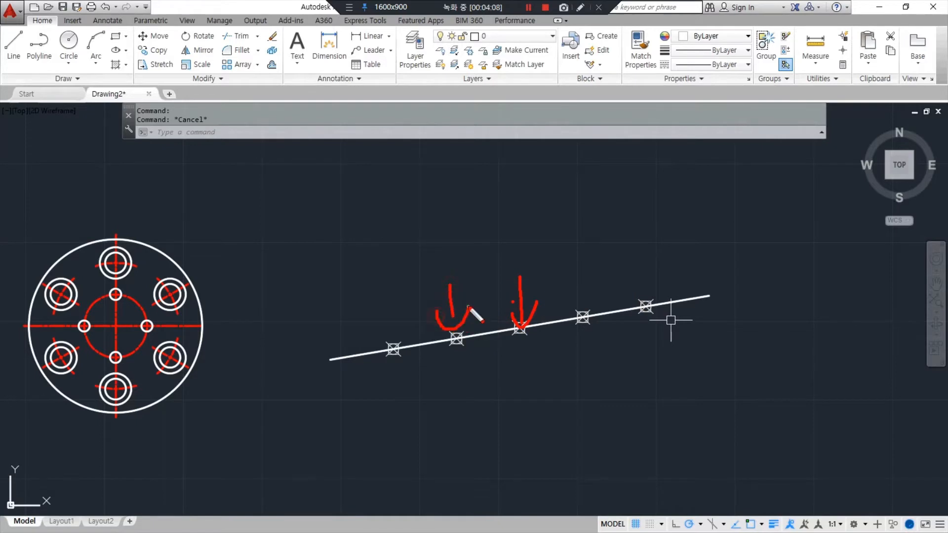
mouse_move(390, 299)
left_mouse_down()
mouse_move(393, 343)
mouse_move(418, 310)
left_mouse_up()
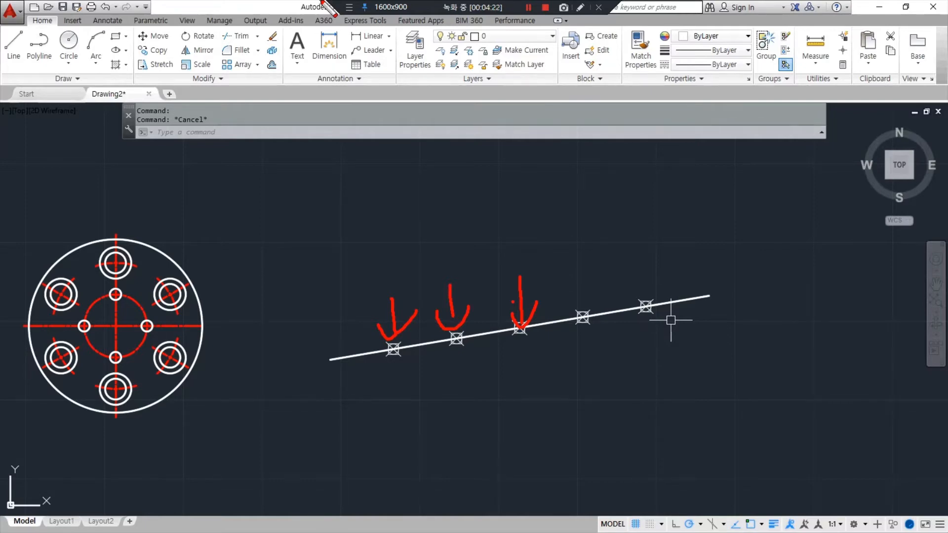
Step: Copy the divided line without its points to a parallel position straight above the original and end the Copy command
type("c")
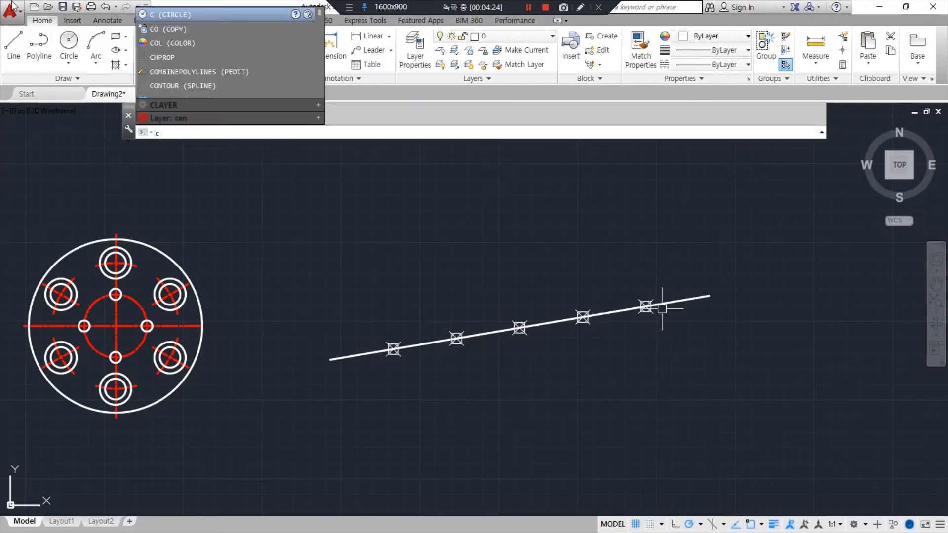
type("p")
key("Return")
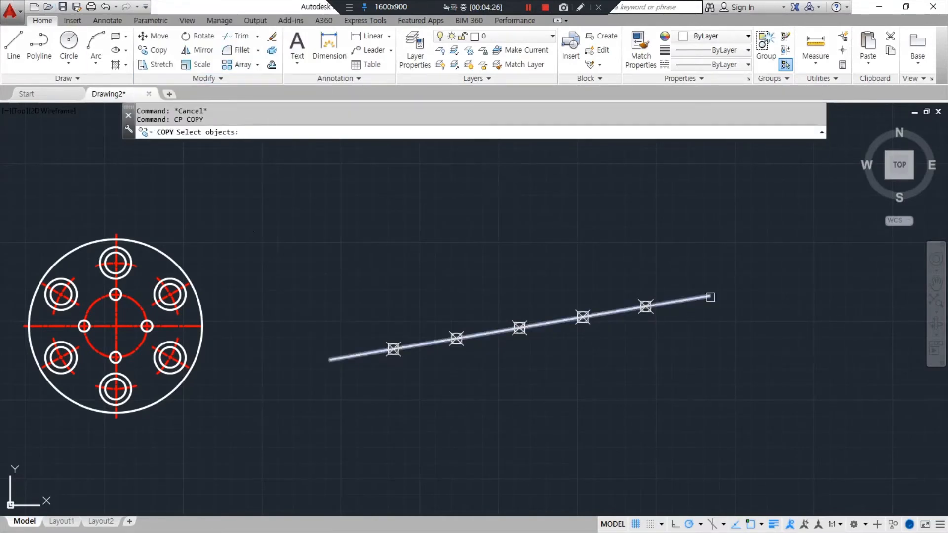
left_click(711, 296)
key("Return")
left_click(842, 372)
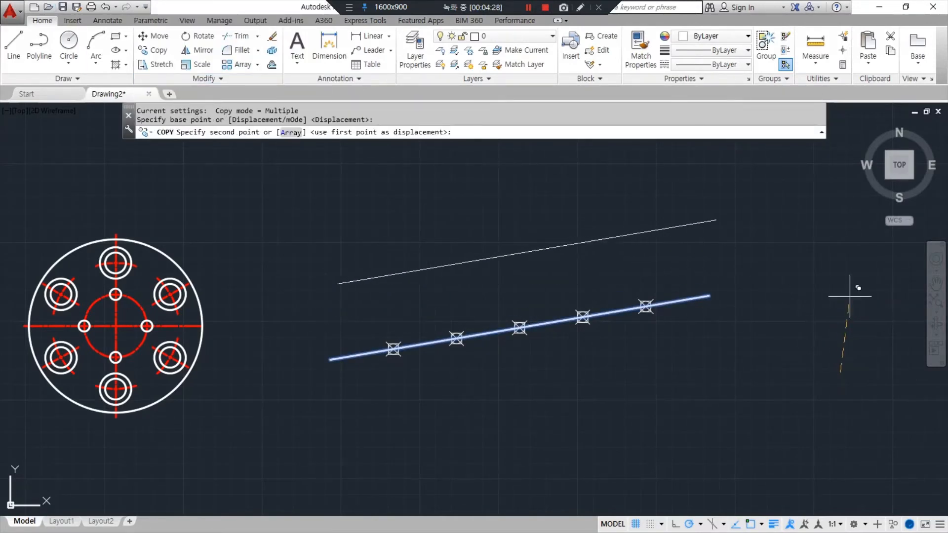
left_click(845, 297)
key("Escape")
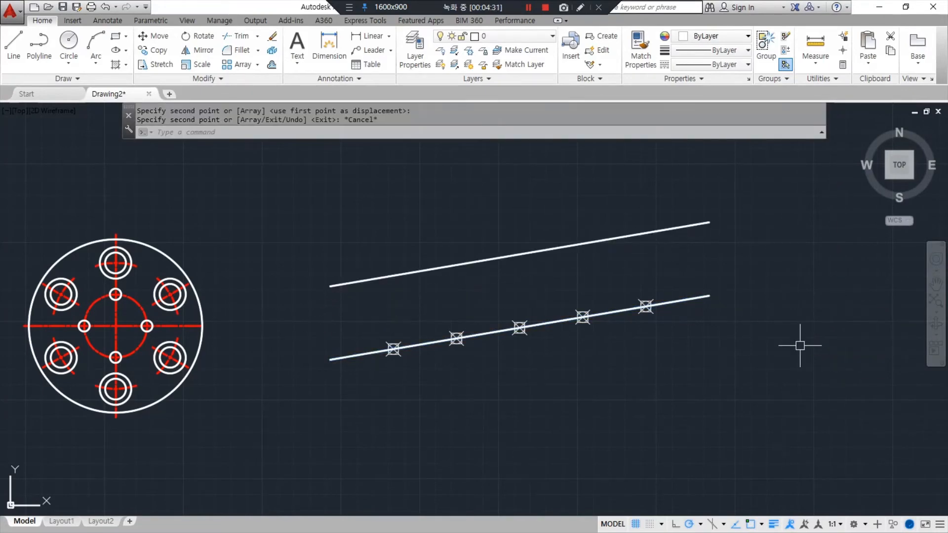
type("mea")
key("Return")
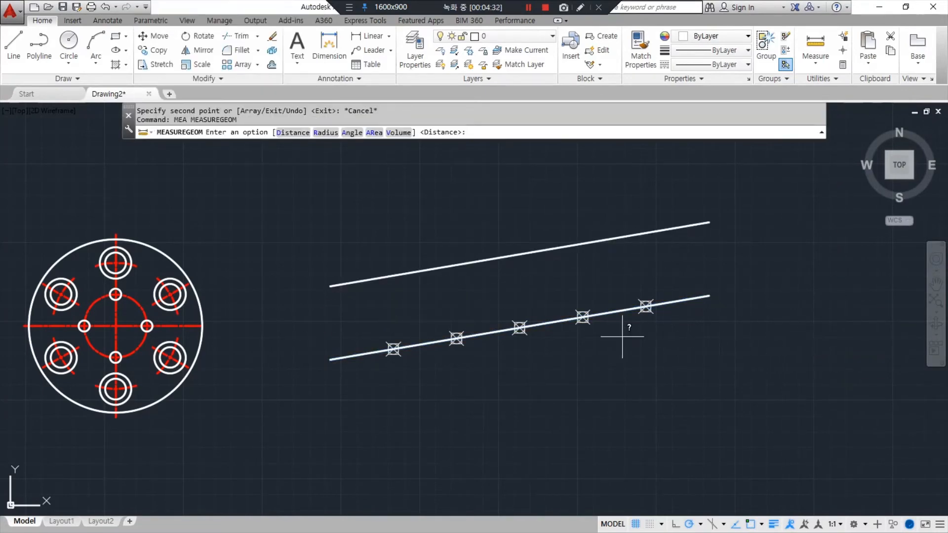
key("Escape")
key("Escape")
key("Escape")
Step: Place points along the upper line at segment lengths of 100, starting from its left end, with the Measure command
type("m")
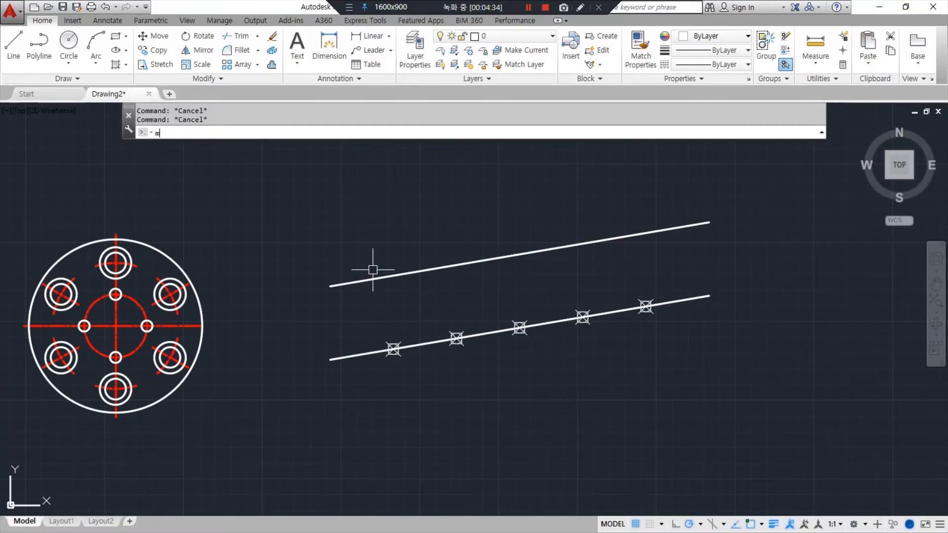
type("e")
key("Return")
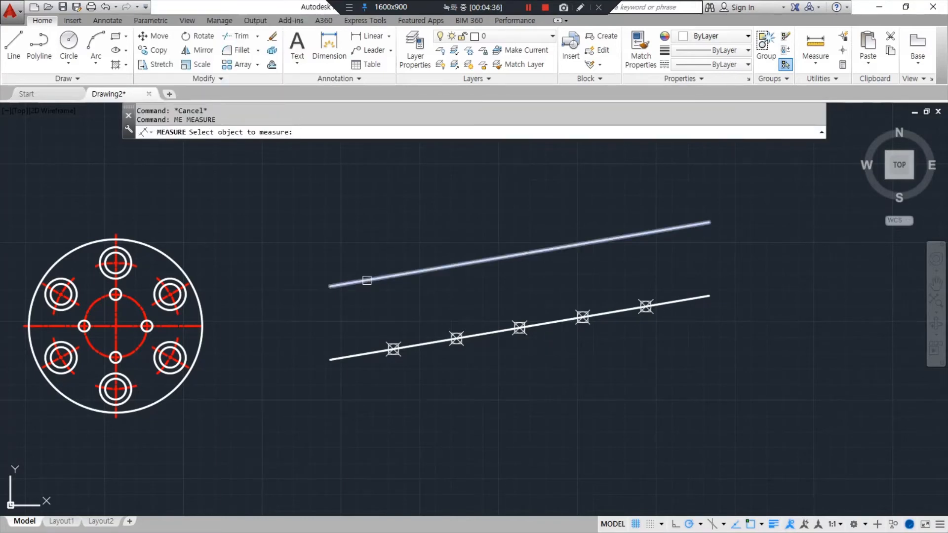
left_click(367, 281)
type("100")
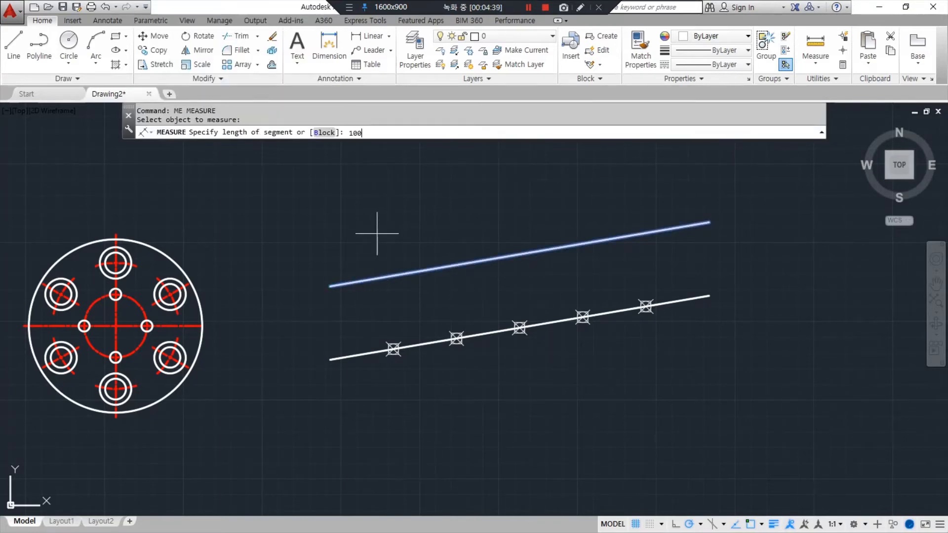
key("Return")
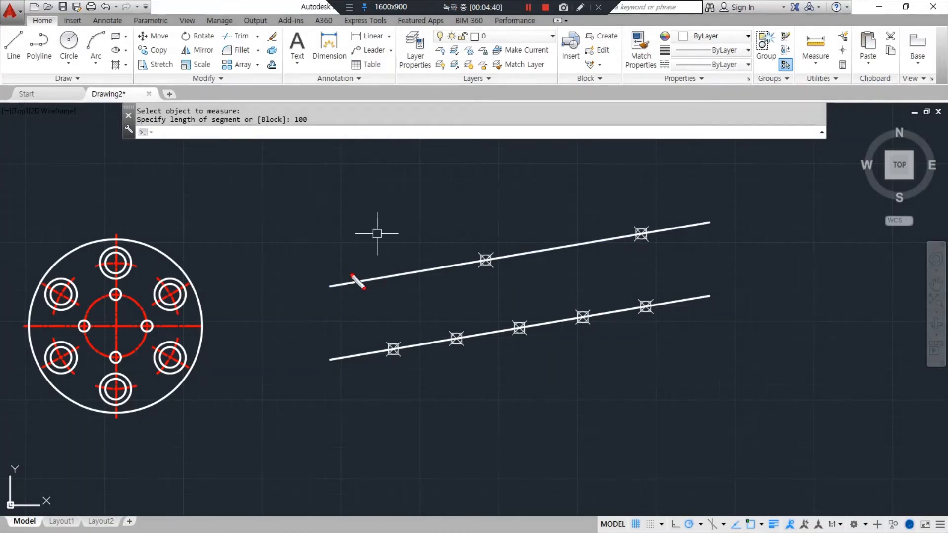
mouse_move(334, 286)
left_mouse_down()
mouse_move(502, 255)
mouse_move(608, 208)
mouse_move(623, 213)
left_mouse_up()
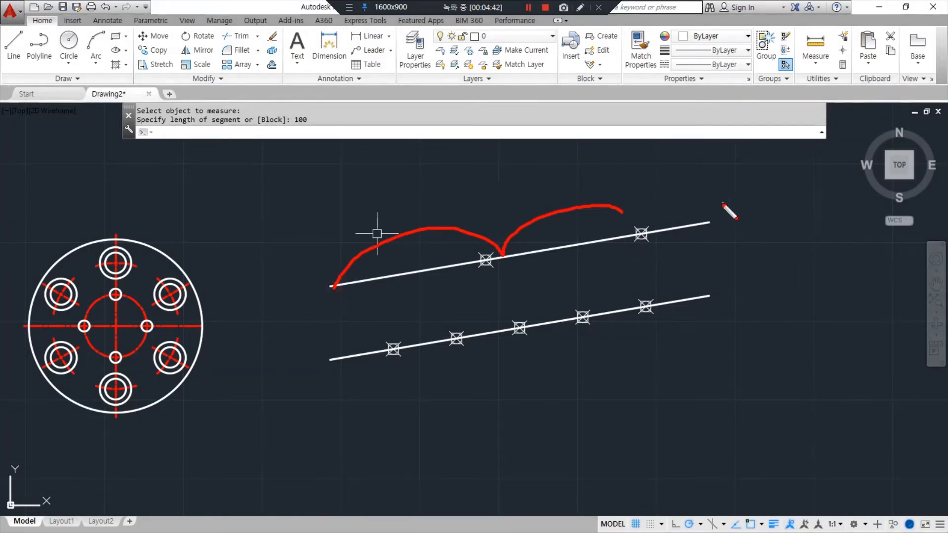
mouse_move(722, 204)
left_mouse_down()
mouse_move(766, 212)
mouse_move(709, 193)
left_mouse_up()
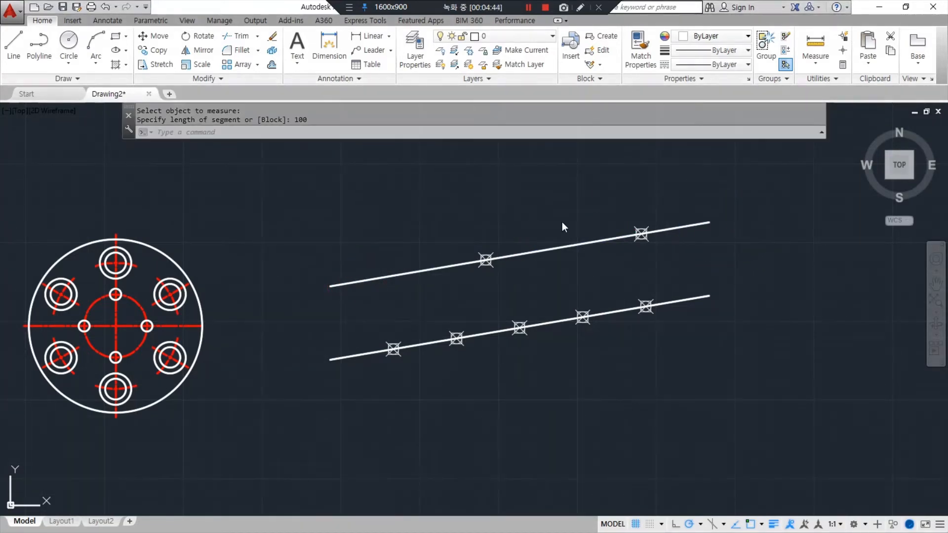
Step: Erase the two measured points from the upper slanted line
left_click(446, 188)
left_click(677, 290)
type("e")
key("Return")
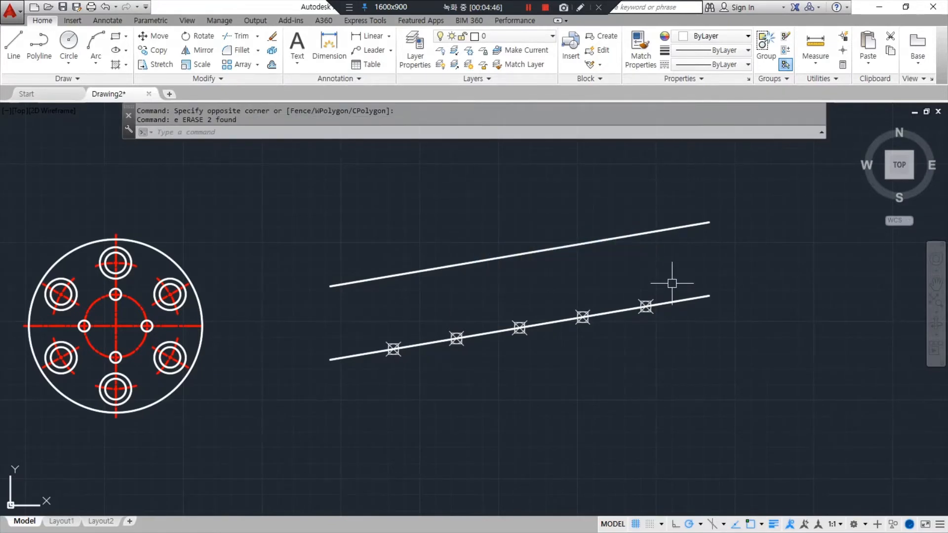
Step: Place points along the upper line at segment lengths of 100, starting from its right end, with the Measure command
type("me")
key("Return")
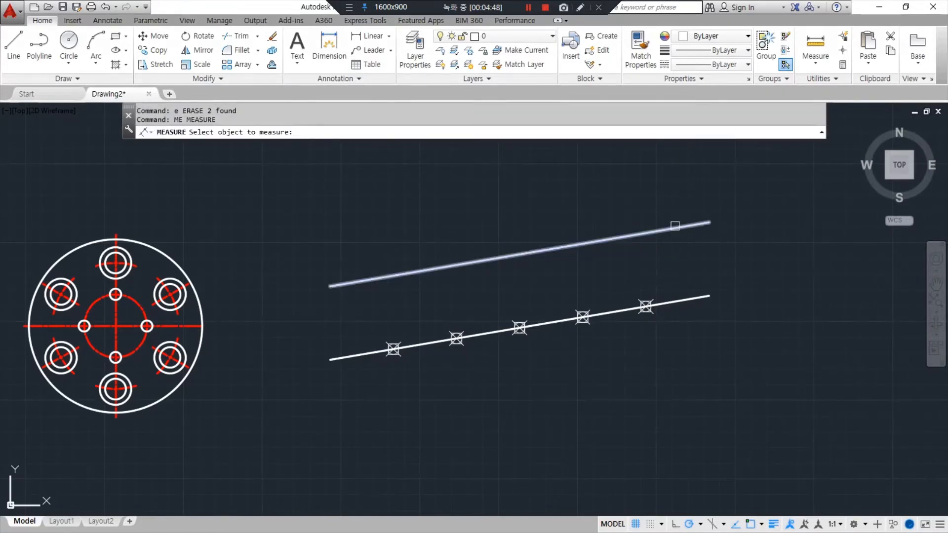
mouse_move(664, 257)
left_mouse_down()
mouse_move(697, 224)
mouse_move(678, 262)
left_mouse_up()
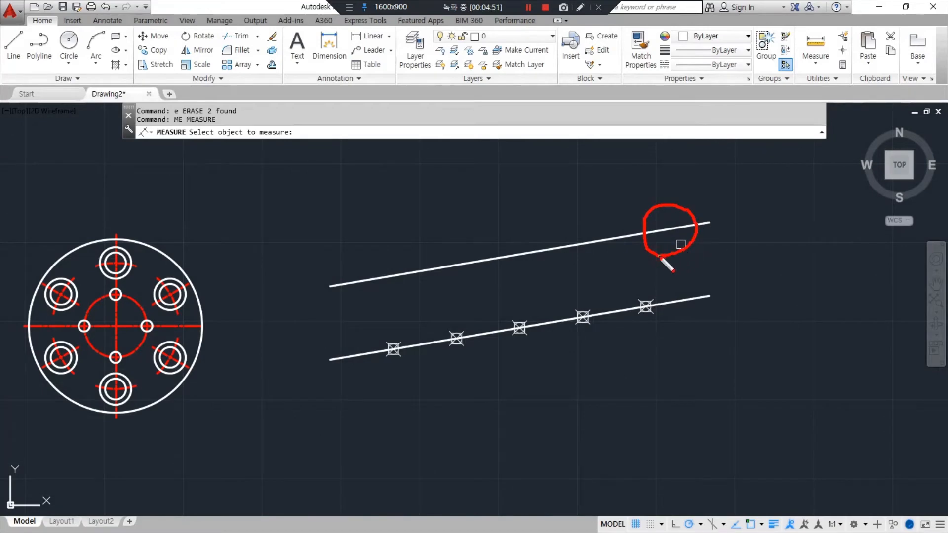
left_click_drag(708, 218, 409, 249)
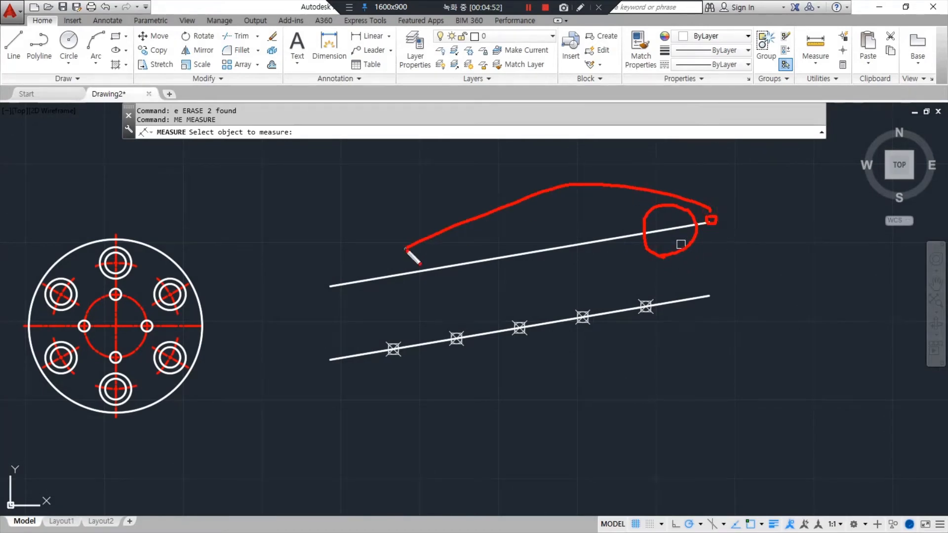
left_click_drag(423, 217, 457, 254)
key("Escape")
left_click(649, 235)
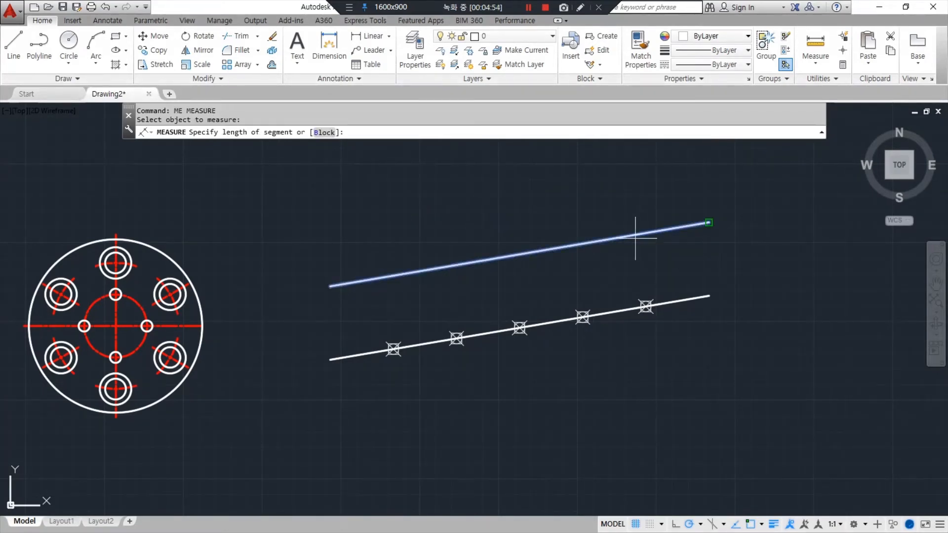
type("100")
key("Return")
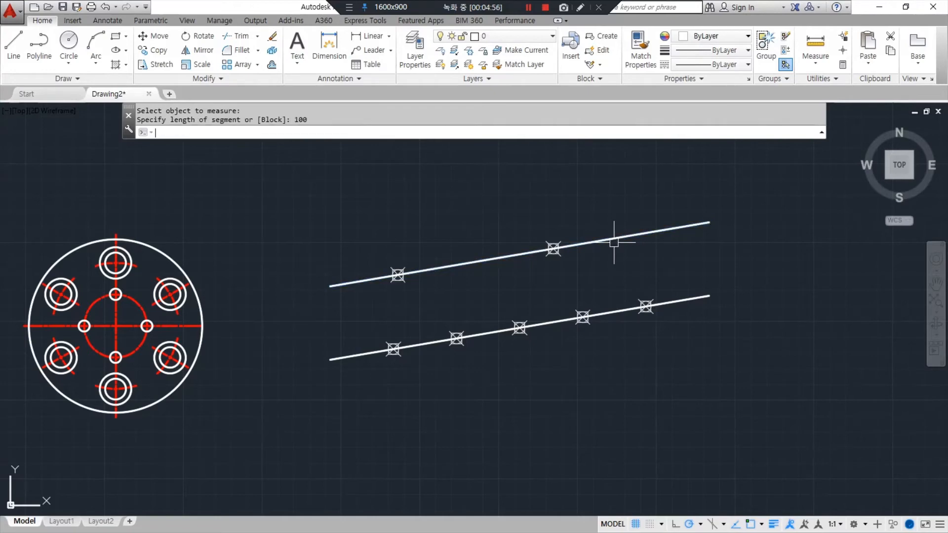
Step: Mark the measured spans along the upper line with red arcs from its right end to its left end, and clear the marks
mouse_move(711, 221)
left_mouse_down()
mouse_move(603, 194)
mouse_move(547, 231)
mouse_move(500, 201)
mouse_move(402, 239)
mouse_move(328, 283)
mouse_move(344, 292)
left_mouse_up()
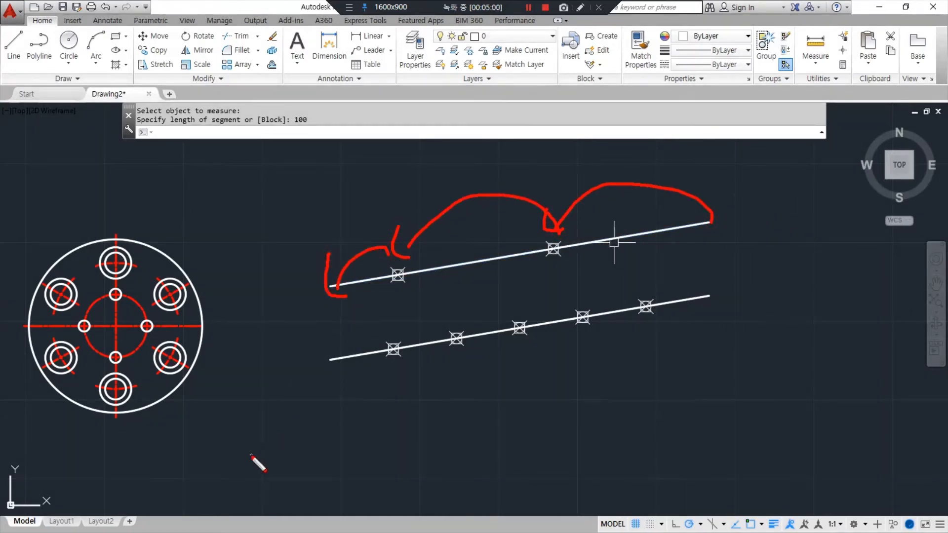
key("Escape")
Step: Switch to the image viewer, mark the object, both projection planes and the viewpoint area in diagram (가) in red, and clear the marks
key("alt+Tab")
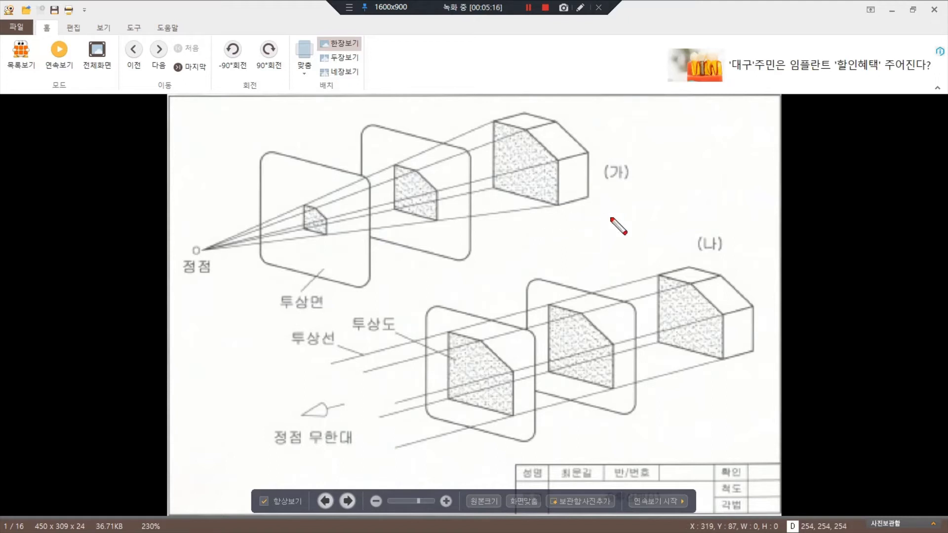
left_click_drag(656, 206, 305, 328)
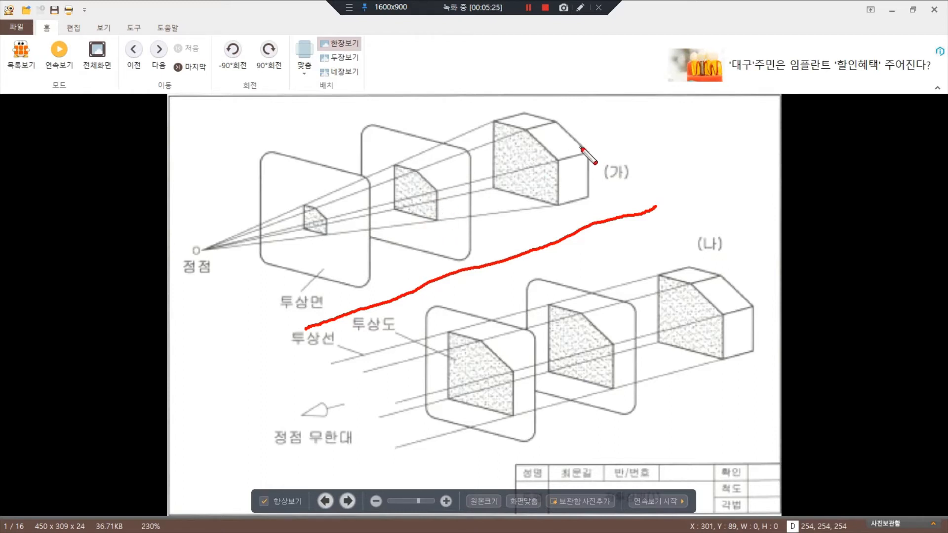
mouse_move(580, 177)
left_mouse_down()
mouse_move(564, 147)
mouse_move(575, 166)
left_mouse_up()
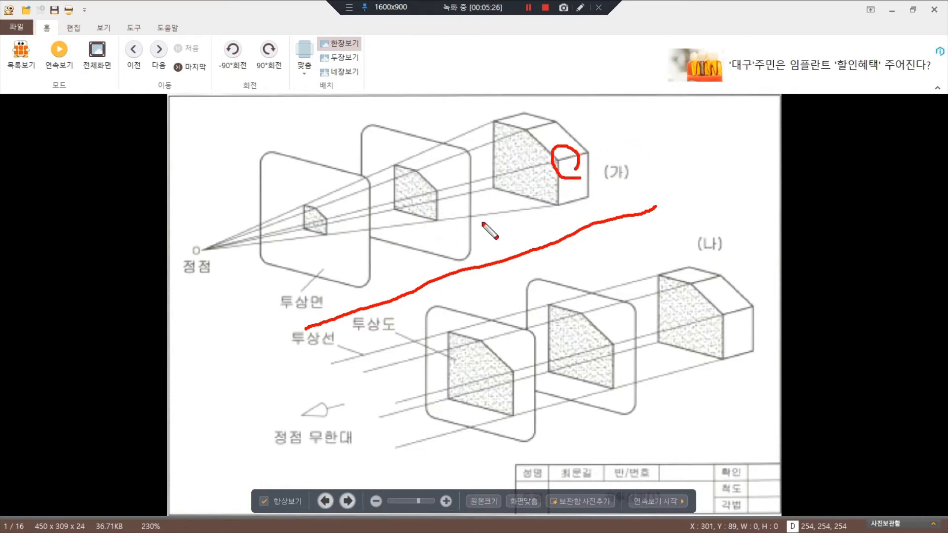
mouse_move(469, 209)
left_mouse_down()
mouse_move(457, 220)
mouse_move(470, 211)
left_mouse_up()
left_click_drag(360, 262, 365, 266)
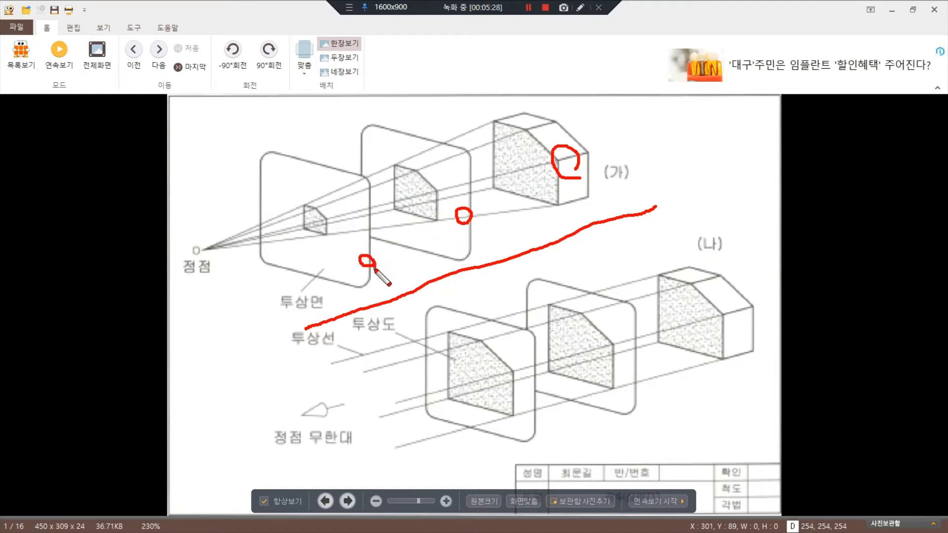
left_click_drag(228, 296, 232, 293)
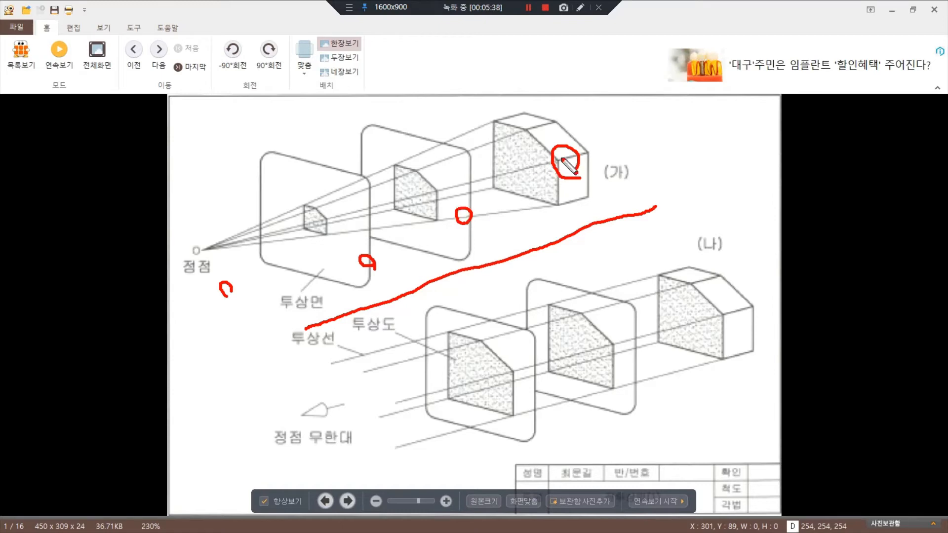
mouse_move(640, 189)
left_mouse_down()
mouse_move(538, 244)
mouse_move(244, 367)
mouse_move(207, 316)
mouse_move(231, 303)
left_mouse_up()
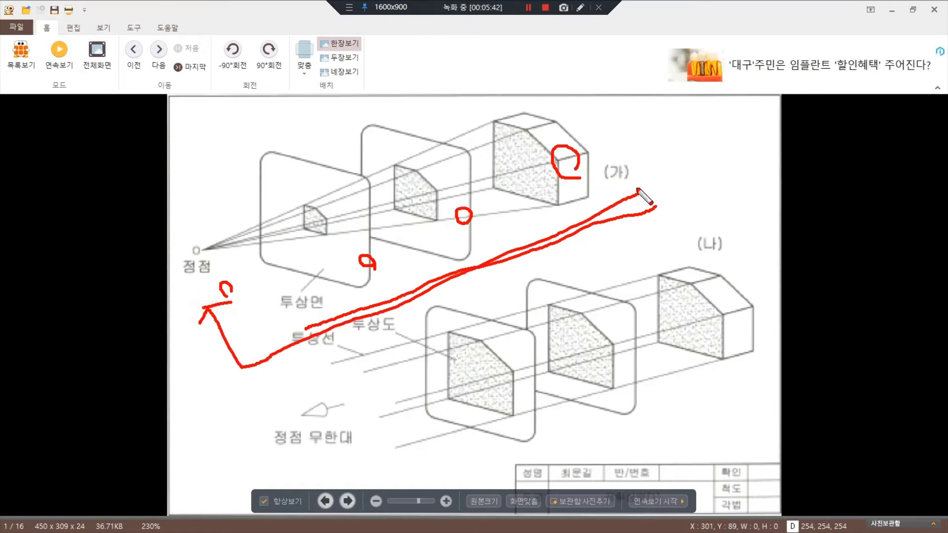
mouse_move(630, 195)
left_mouse_down()
mouse_move(634, 149)
mouse_move(621, 153)
left_mouse_up()
left_click_drag(635, 140, 667, 145)
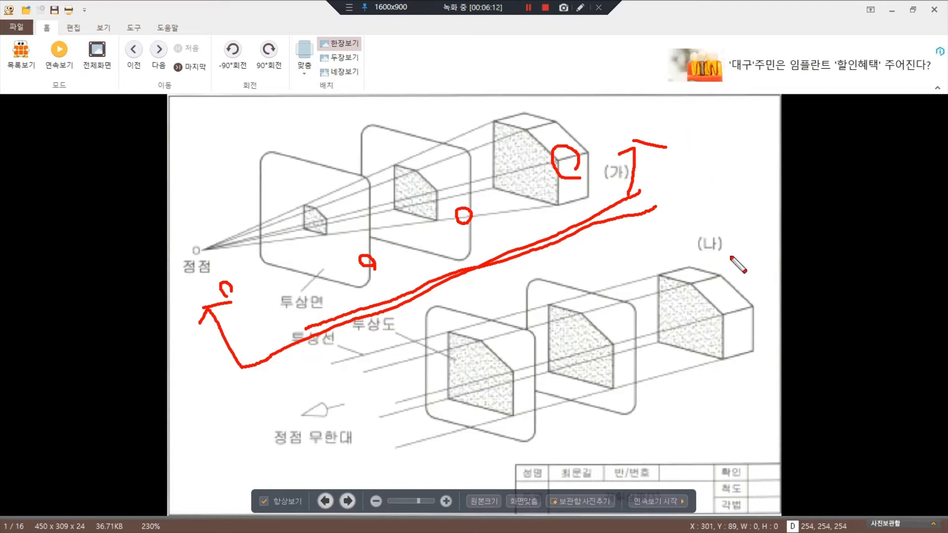
key("Delete")
Step: Mark the object's sloped edge and its two projections in parallel-projection diagram (나) in red, and clear the marks
left_click_drag(683, 437, 695, 430)
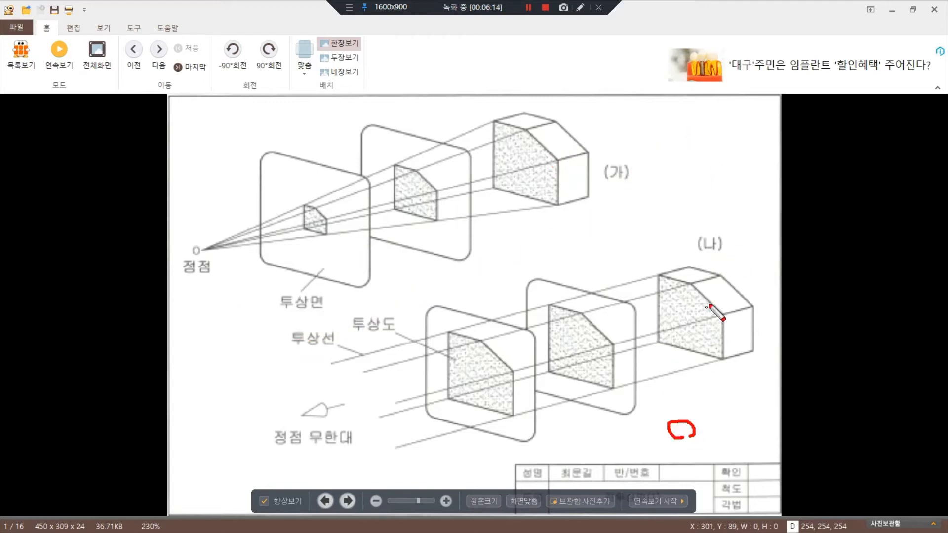
left_click_drag(709, 268, 727, 288)
left_click_drag(613, 310, 618, 330)
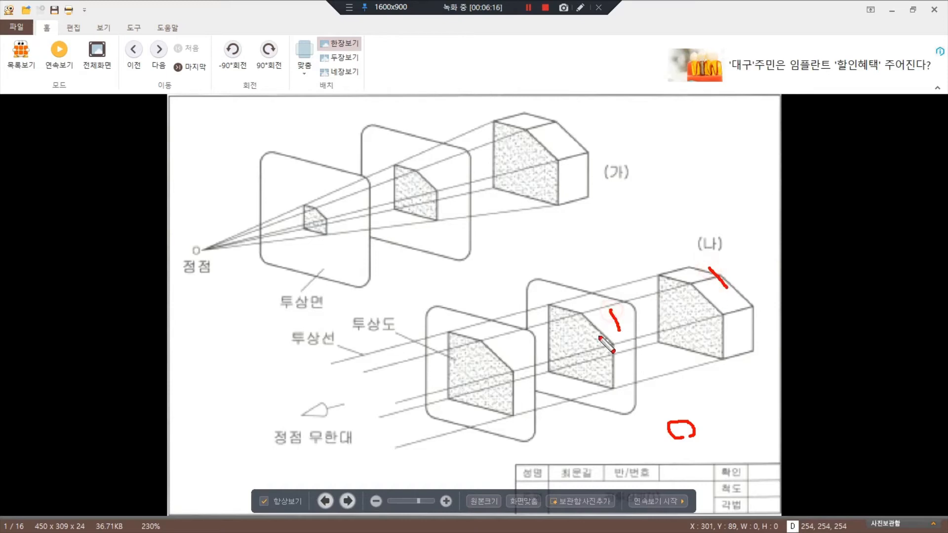
left_click_drag(503, 342, 513, 355)
key("Escape")
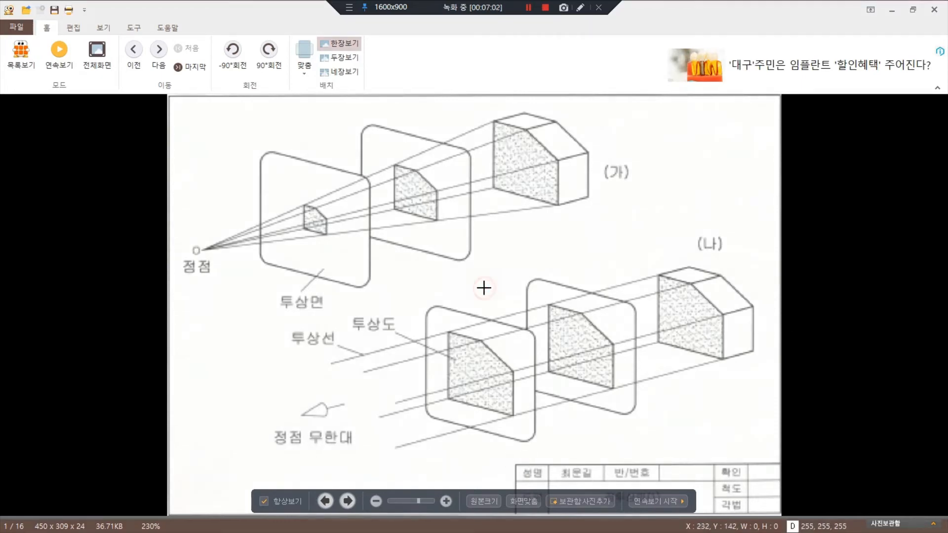
Step: Show the second image fitted to the window, circle label (라), mark its block's front face and rear edges in red, and clear the marks
scroll(484, 288, "down", 1)
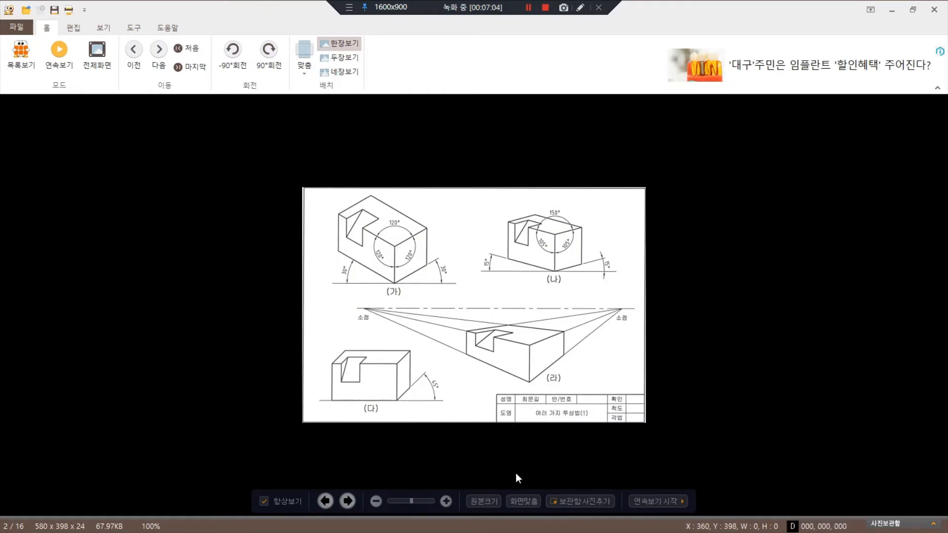
left_click(524, 501)
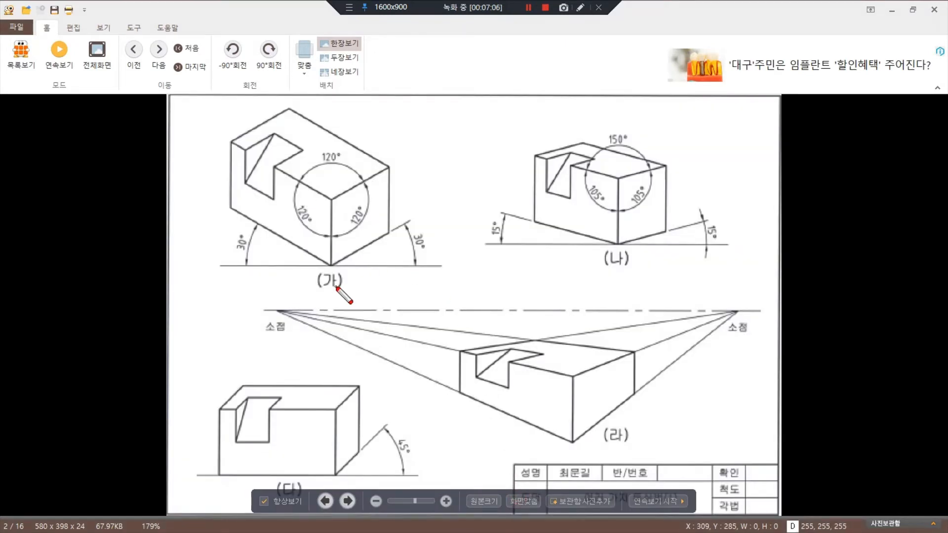
mouse_move(611, 455)
left_mouse_down()
mouse_move(641, 436)
mouse_move(626, 460)
left_mouse_up()
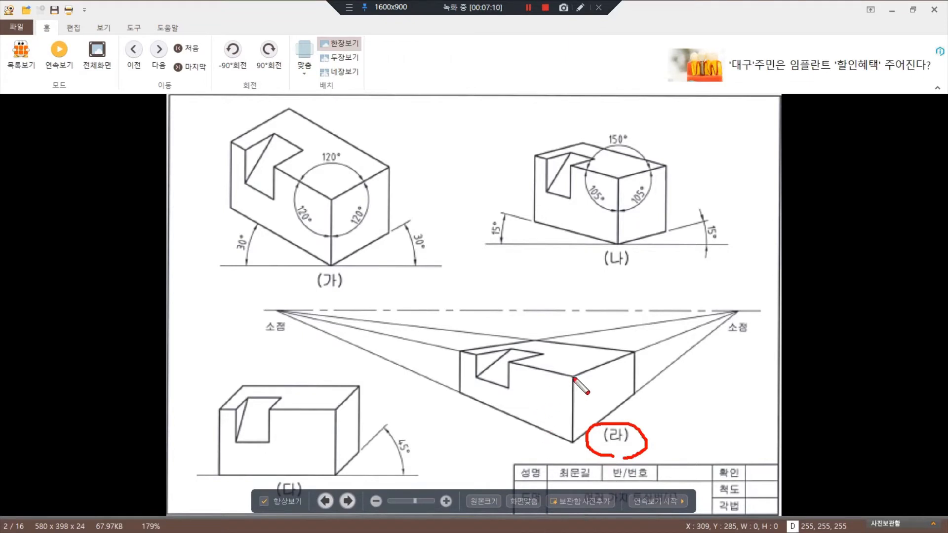
mouse_move(574, 379)
left_mouse_down()
mouse_move(562, 423)
mouse_move(525, 435)
left_mouse_up()
left_click_drag(525, 379, 505, 406)
left_click_drag(487, 364, 460, 399)
mouse_move(538, 339)
left_mouse_down()
mouse_move(593, 346)
mouse_move(627, 378)
mouse_move(627, 404)
left_mouse_up()
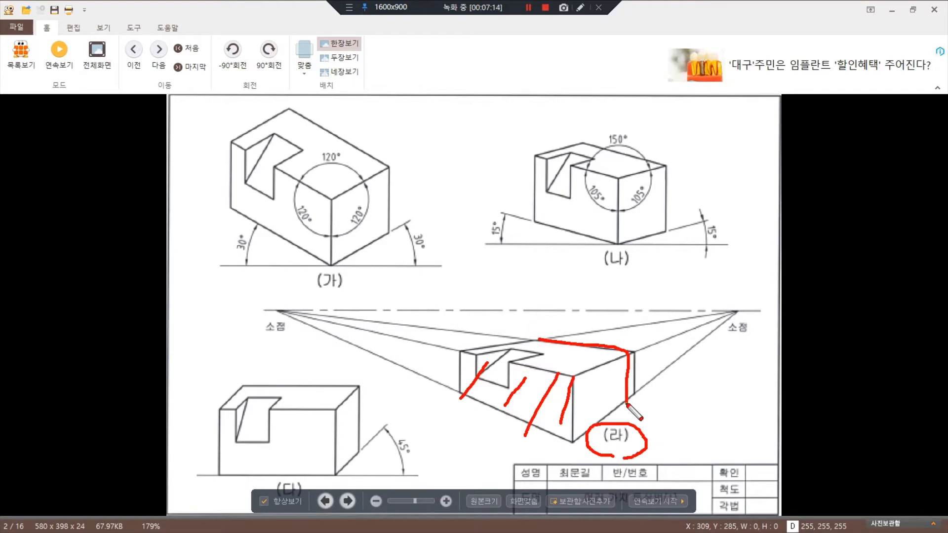
key("e")
Step: Hatch the right side face and the notched area of block (라) in red, and clear the marks
mouse_move(538, 417)
left_mouse_down()
mouse_move(529, 395)
mouse_move(536, 409)
left_mouse_up()
left_click_drag(631, 379, 580, 406)
key("e")
mouse_move(617, 366)
left_mouse_down()
mouse_move(596, 402)
mouse_move(610, 410)
left_mouse_up()
left_click_drag(486, 348, 473, 370)
mouse_move(514, 344)
left_mouse_down()
mouse_move(500, 376)
mouse_move(518, 368)
left_mouse_up()
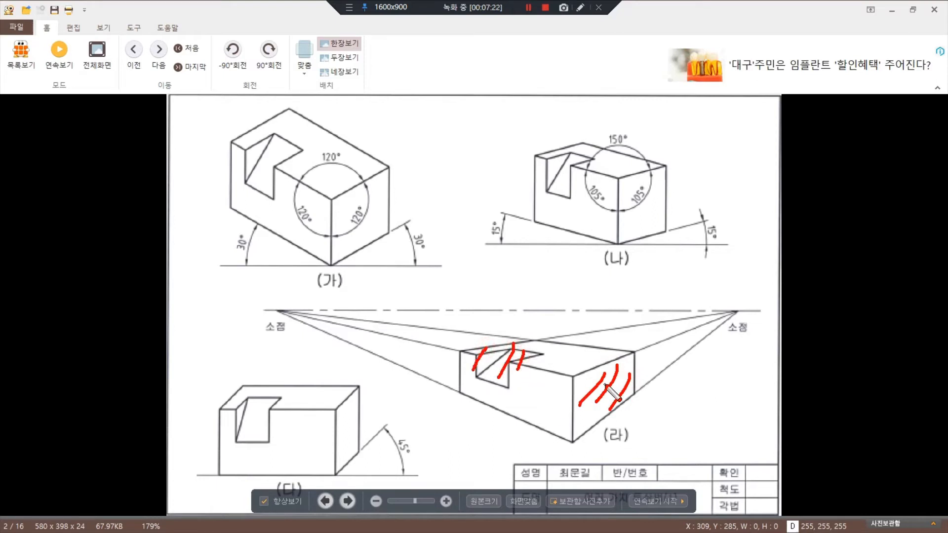
key("e")
Step: Circle the two vanishing points labelled 소점 in perspective drawing (라) in red
mouse_move(746, 318)
left_mouse_down()
mouse_move(736, 324)
mouse_move(742, 306)
left_mouse_up()
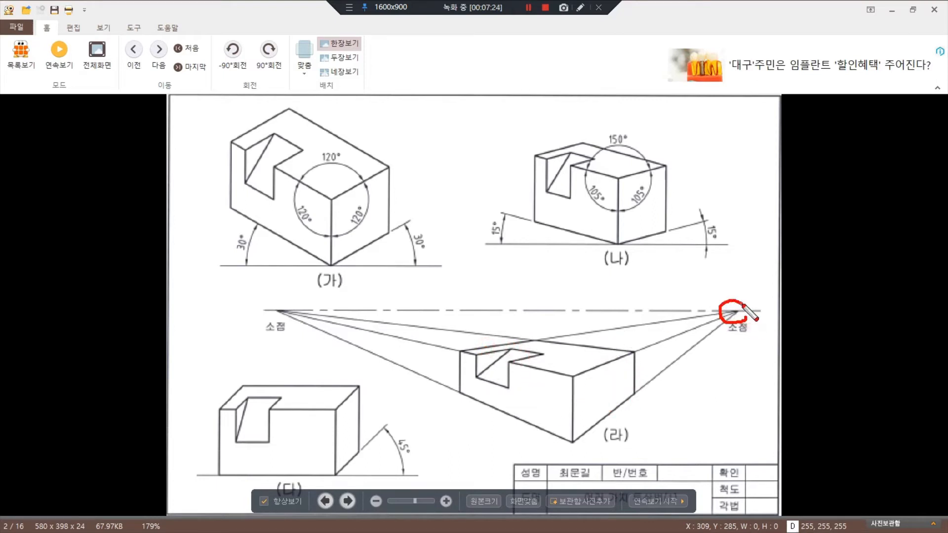
mouse_move(303, 312)
left_mouse_down()
mouse_move(291, 338)
mouse_move(284, 298)
mouse_move(299, 335)
left_mouse_up()
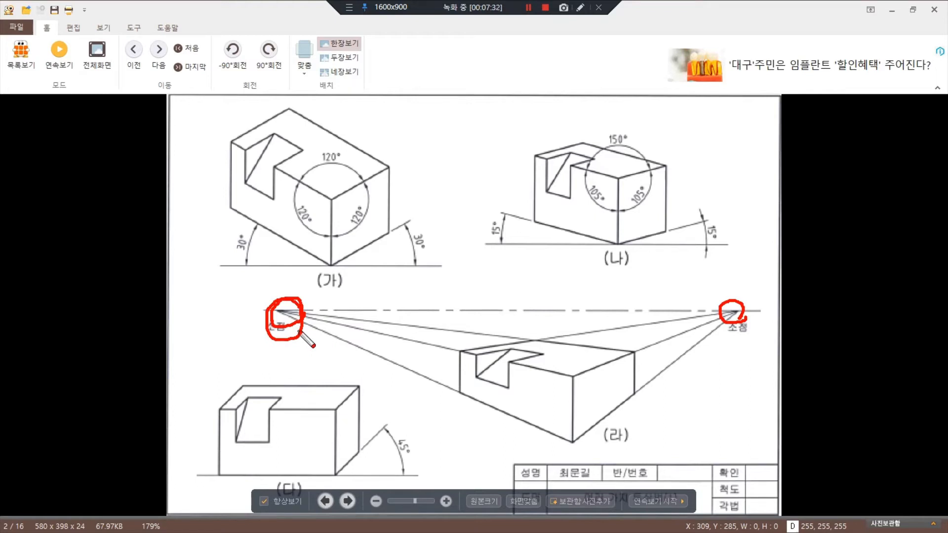
key("e")
mouse_move(294, 317)
left_mouse_down()
mouse_move(303, 324)
mouse_move(296, 341)
mouse_move(279, 304)
mouse_move(296, 343)
left_mouse_up()
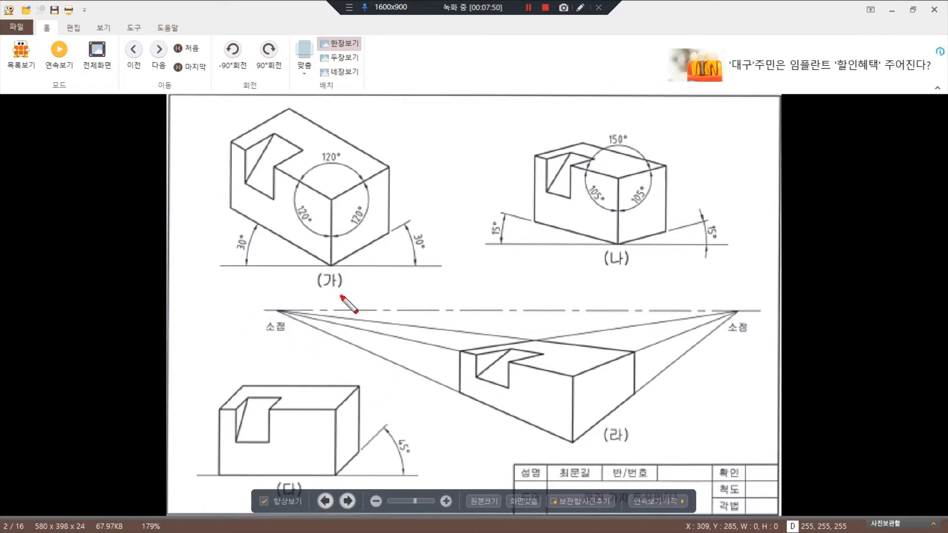
Step: Circle labels (가) and (나) and mark drawing (다) in red, and clear the marks
mouse_move(343, 297)
left_mouse_down()
mouse_move(335, 261)
mouse_move(350, 298)
left_mouse_up()
mouse_move(636, 279)
left_mouse_down()
mouse_move(604, 267)
mouse_move(641, 270)
left_mouse_up()
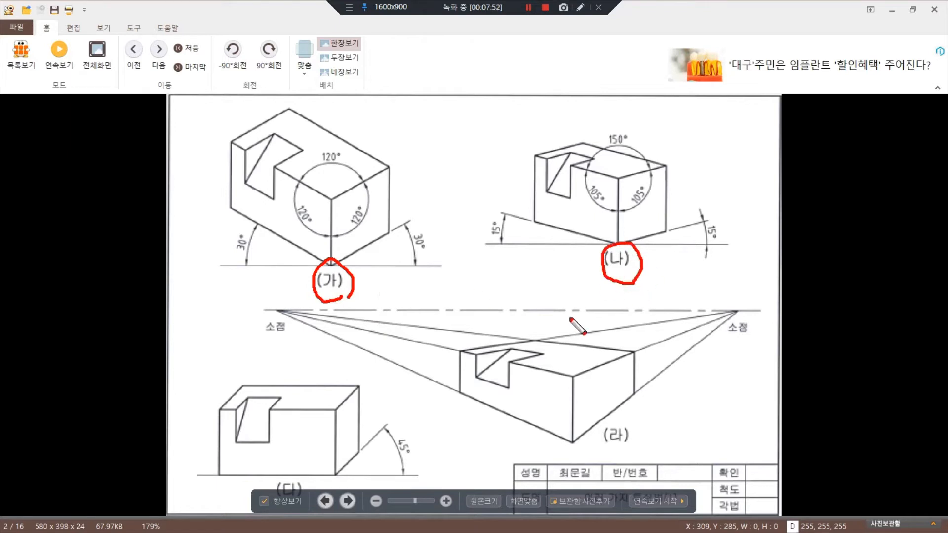
left_click_drag(295, 445, 294, 455)
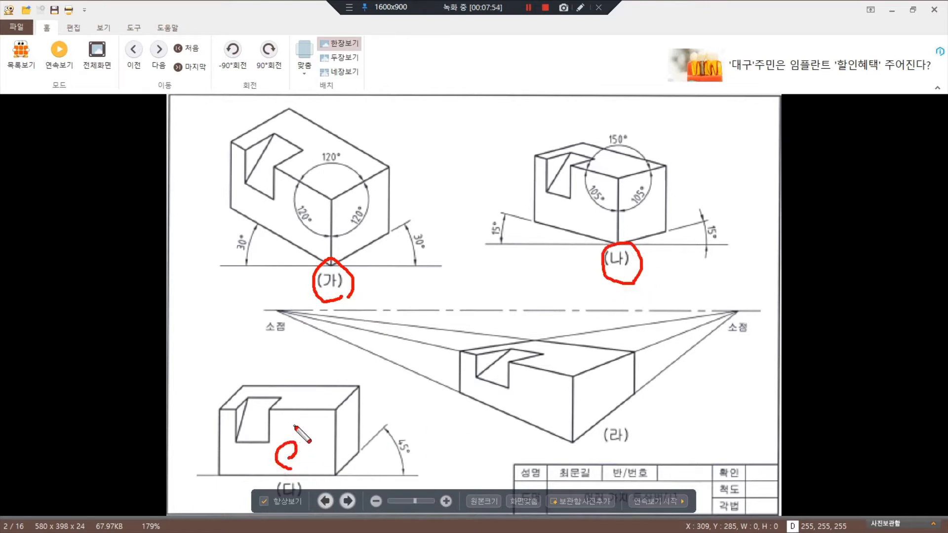
key("e")
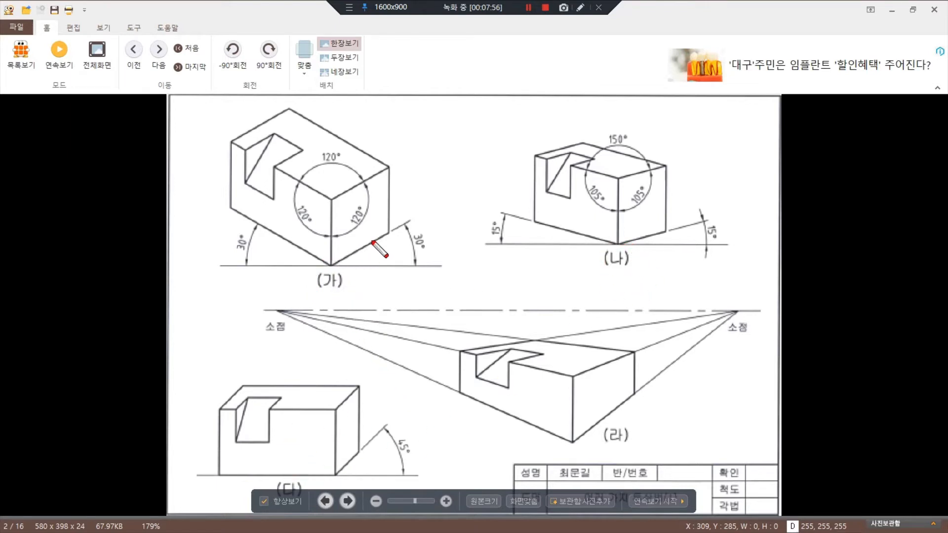
Step: Outline the near and far faces of the blocks in drawings (가), (나) and (다) in red, and clear the outlines
mouse_move(388, 228)
left_mouse_down()
mouse_move(335, 258)
mouse_move(371, 180)
mouse_move(386, 219)
left_mouse_up()
mouse_move(291, 111)
left_mouse_down()
mouse_move(240, 144)
mouse_move(229, 203)
mouse_move(295, 165)
mouse_move(299, 120)
left_mouse_up()
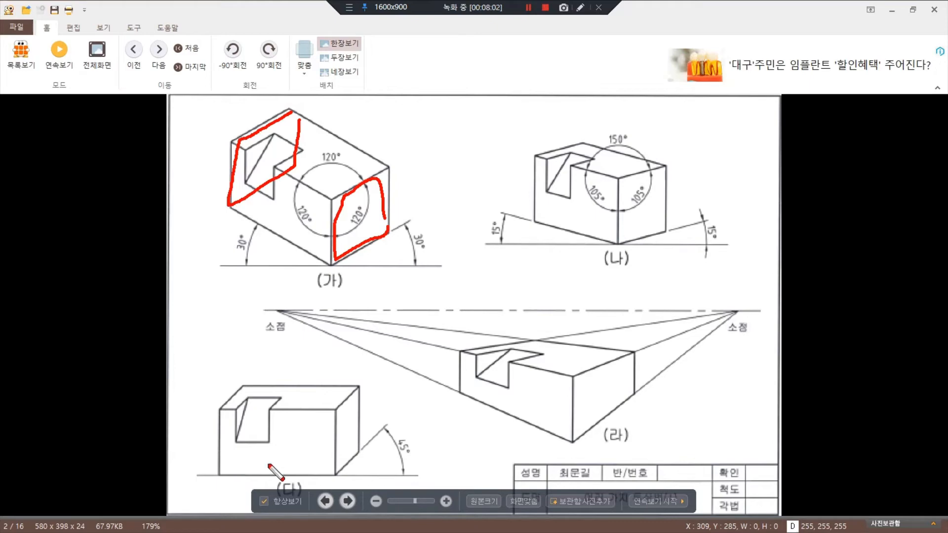
mouse_move(532, 158)
left_mouse_down()
mouse_move(541, 225)
mouse_move(595, 188)
mouse_move(544, 170)
left_mouse_up()
mouse_move(596, 143)
left_mouse_down()
mouse_move(662, 186)
mouse_move(620, 197)
mouse_move(588, 144)
left_mouse_up()
mouse_move(246, 417)
left_mouse_down()
mouse_move(338, 420)
mouse_move(257, 474)
mouse_move(247, 420)
left_mouse_up()
mouse_move(249, 385)
left_mouse_down()
mouse_move(252, 428)
mouse_move(356, 433)
mouse_move(359, 400)
mouse_move(290, 392)
left_mouse_up()
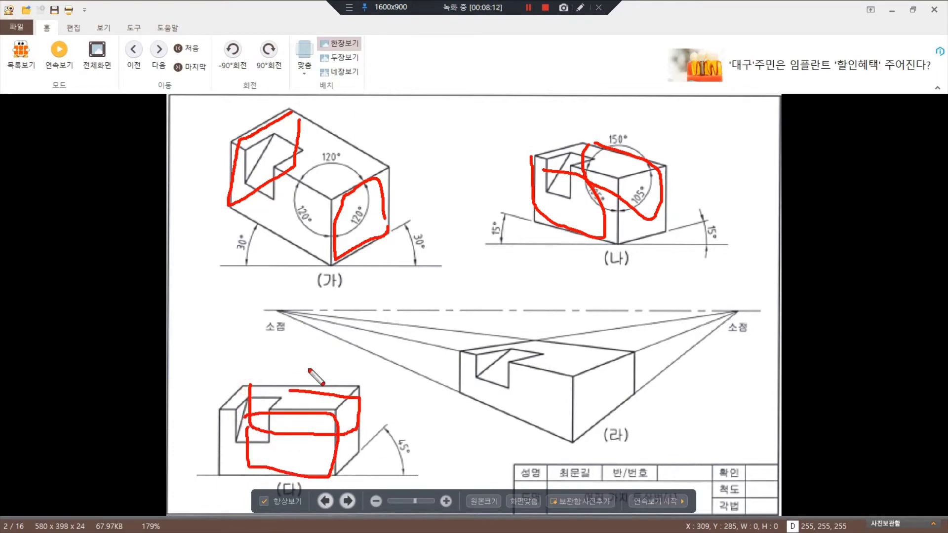
key("Delete")
Step: Mark labels (가) and (나), circle their 30° and 15° base angles in red, and clear the marks
mouse_move(338, 299)
left_mouse_down()
mouse_move(321, 276)
mouse_move(348, 289)
left_mouse_up()
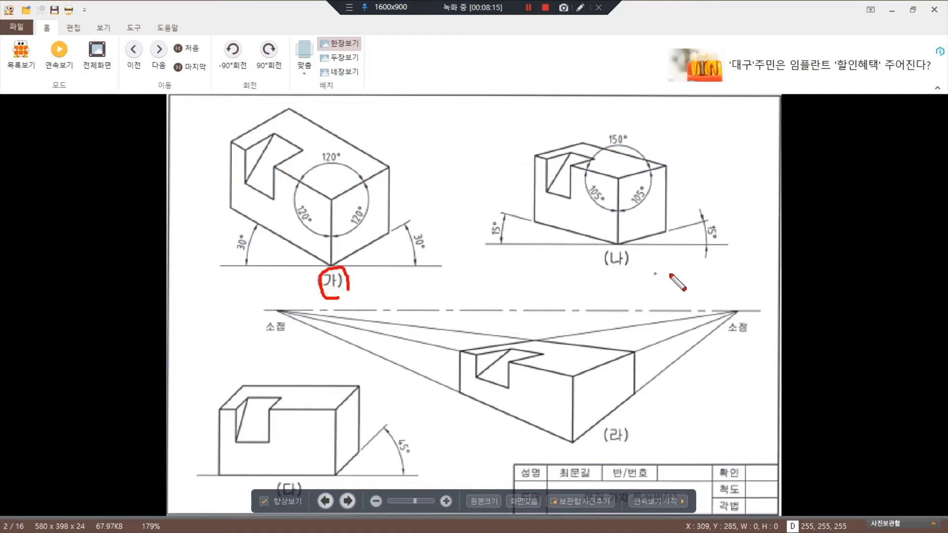
mouse_move(660, 282)
left_mouse_down()
mouse_move(603, 271)
mouse_move(631, 275)
left_mouse_up()
mouse_move(717, 241)
left_mouse_down()
mouse_move(718, 219)
mouse_move(714, 235)
left_mouse_up()
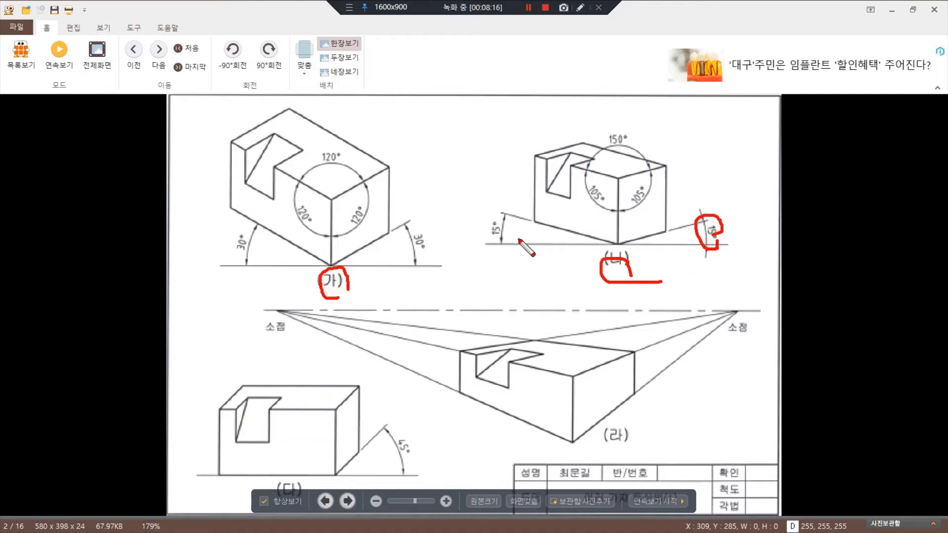
mouse_move(515, 243)
left_mouse_down()
mouse_move(507, 221)
mouse_move(515, 248)
left_mouse_up()
mouse_move(420, 252)
left_mouse_down()
mouse_move(427, 233)
mouse_move(418, 260)
left_mouse_up()
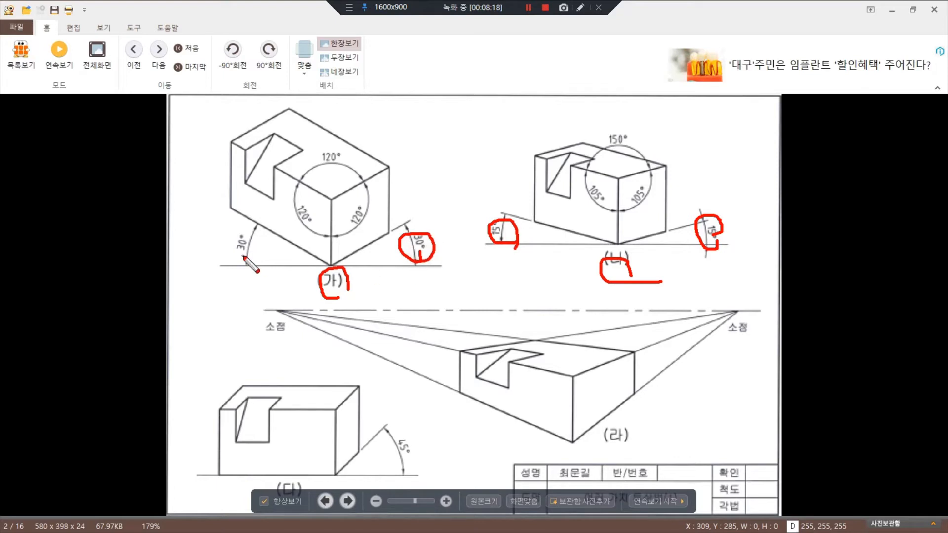
mouse_move(235, 256)
left_mouse_down()
mouse_move(260, 232)
mouse_move(255, 256)
left_mouse_up()
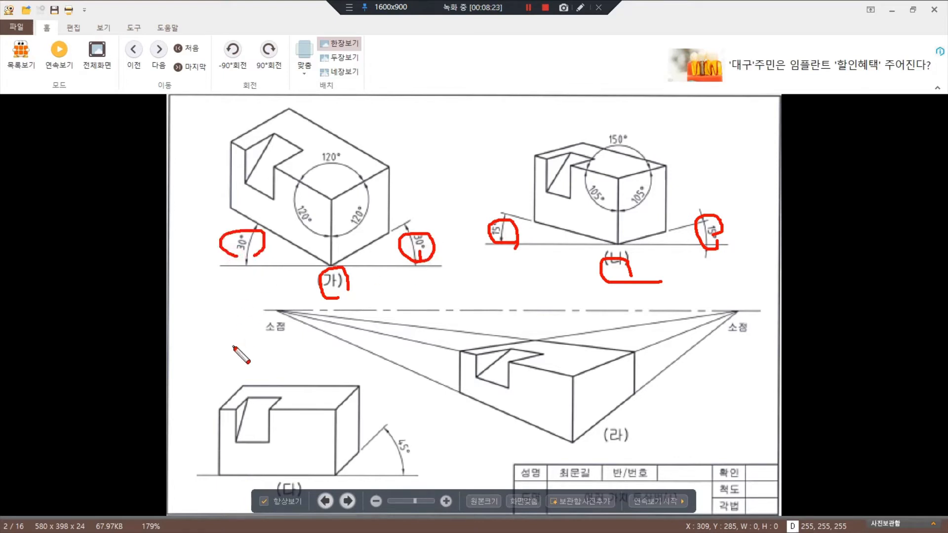
key("Delete")
Step: Mark drawing (다) at its base line, circle its 45° angle in red, and clear the marks
left_click_drag(273, 475, 300, 476)
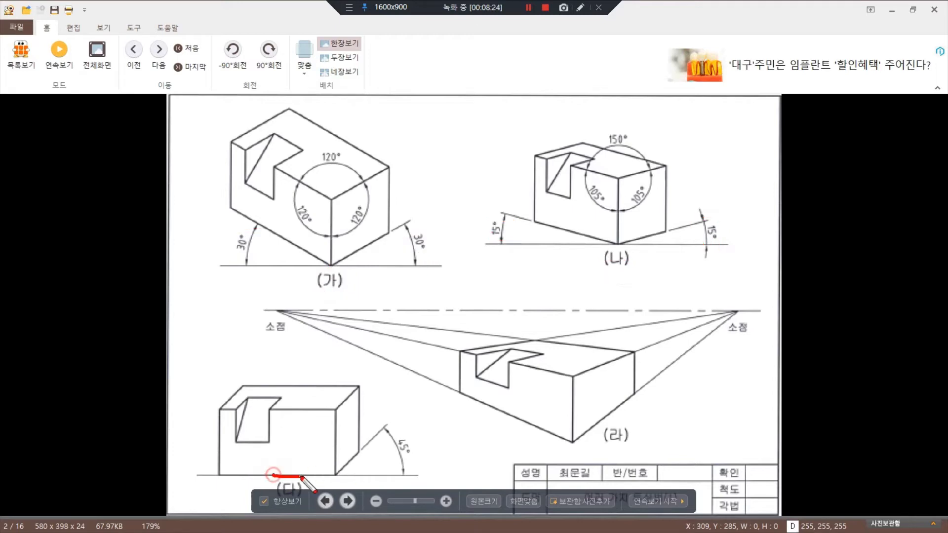
mouse_move(403, 476)
left_mouse_down()
mouse_move(425, 439)
mouse_move(409, 467)
left_mouse_up()
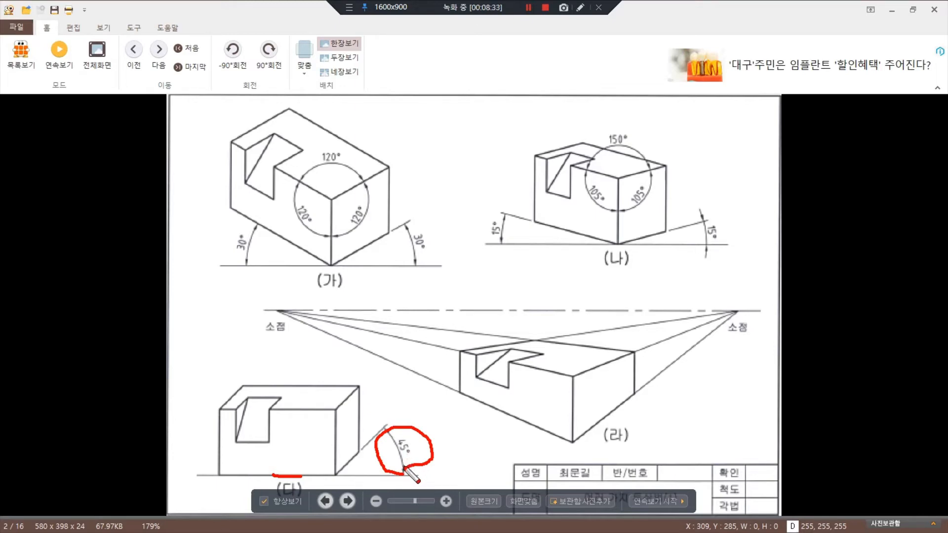
key("Escape")
Step: Show the third image fitted to the window, mark the viewing direction beside the arrow, and outline the dashed projection plane in red
scroll(392, 443, "down", 1)
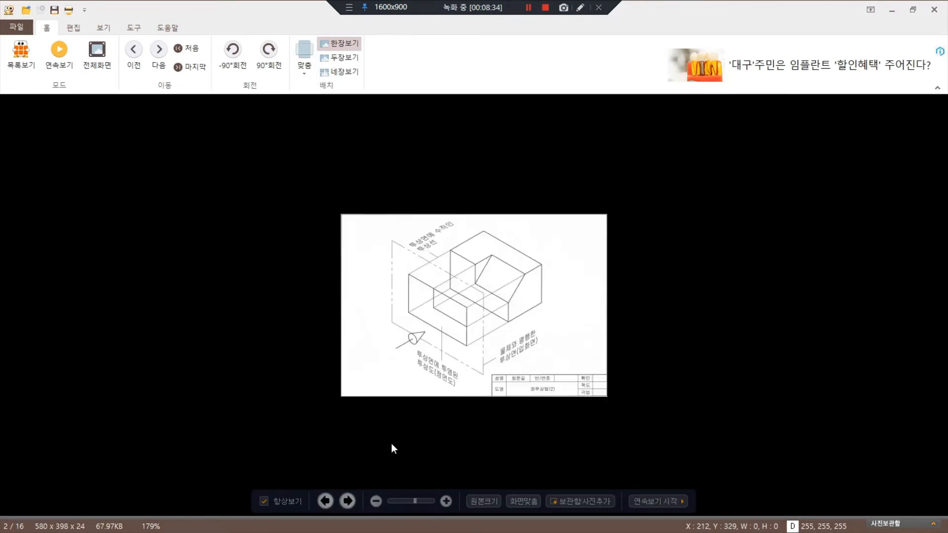
left_click(527, 503)
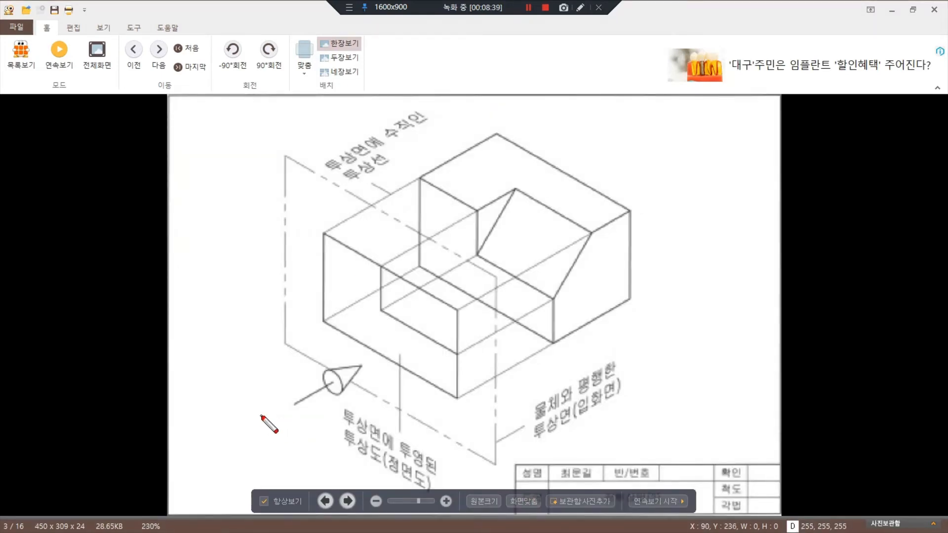
left_click_drag(241, 426, 265, 414)
mouse_move(286, 151)
left_mouse_down()
mouse_move(275, 340)
mouse_move(507, 485)
mouse_move(500, 287)
mouse_move(286, 166)
left_mouse_up()
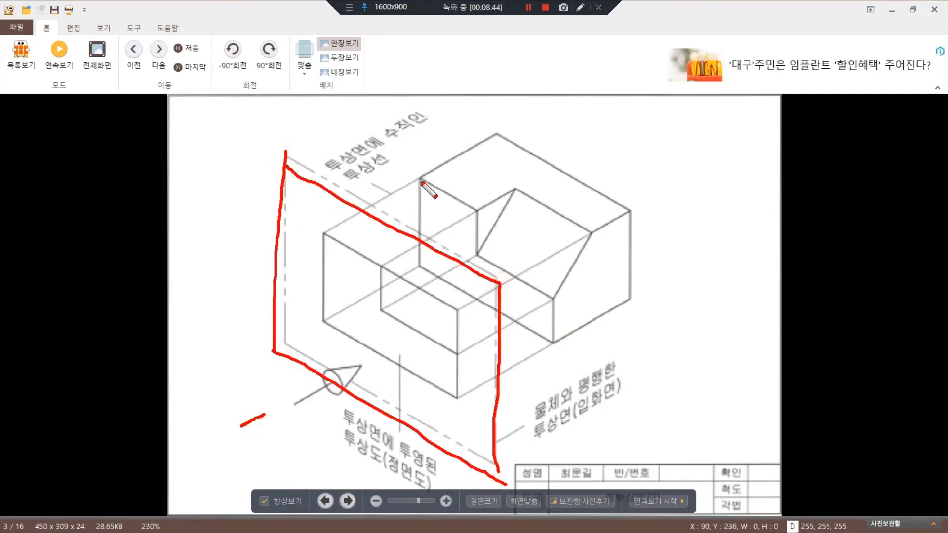
Step: Draw red arrows from the solid's corners to the matching corners of the projected front view, ending by clearing the annotations
mouse_move(422, 178)
left_mouse_down()
mouse_move(330, 221)
mouse_move(348, 231)
left_mouse_up()
mouse_move(476, 216)
left_mouse_down()
mouse_move(389, 260)
mouse_move(405, 272)
left_mouse_up()
mouse_move(469, 256)
left_mouse_down()
mouse_move(384, 290)
mouse_move(406, 297)
left_mouse_up()
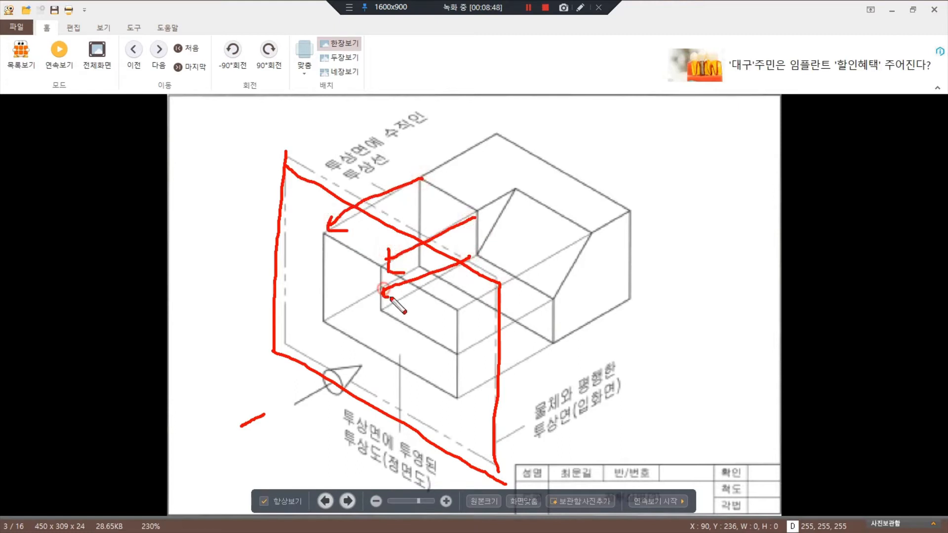
mouse_move(589, 238)
left_mouse_down()
mouse_move(487, 296)
mouse_move(502, 317)
mouse_move(475, 328)
left_mouse_up()
mouse_move(472, 327)
left_mouse_down()
mouse_move(468, 342)
mouse_move(491, 349)
left_mouse_up()
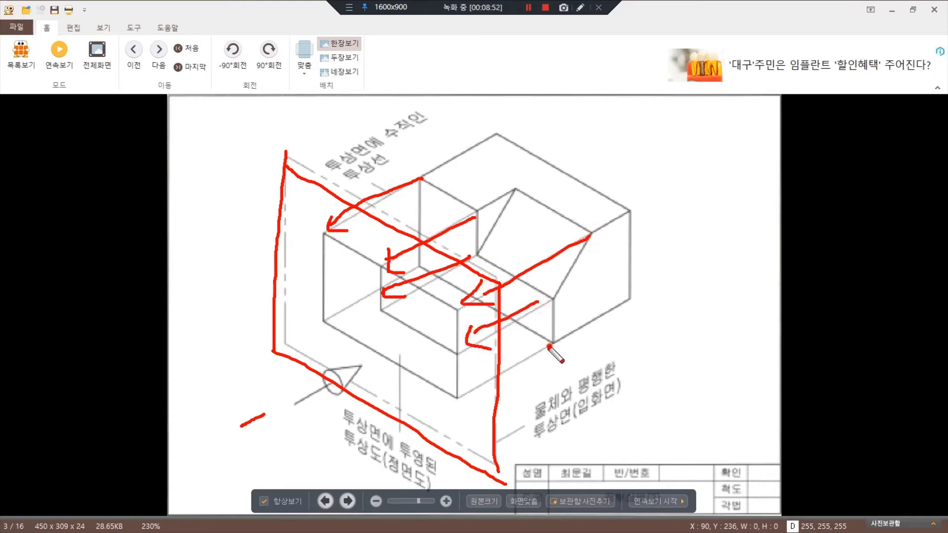
left_click_drag(550, 346, 474, 379)
mouse_move(468, 369)
left_mouse_down()
mouse_move(463, 385)
mouse_move(483, 398)
mouse_move(453, 327)
mouse_move(332, 246)
mouse_move(346, 323)
mouse_move(454, 387)
mouse_move(458, 368)
mouse_move(459, 390)
left_mouse_up()
key("Delete")
Step: Trace the projected front view in red, erase the tracing and circle the 투상도(정면도) caption
left_click_drag(439, 350, 378, 280)
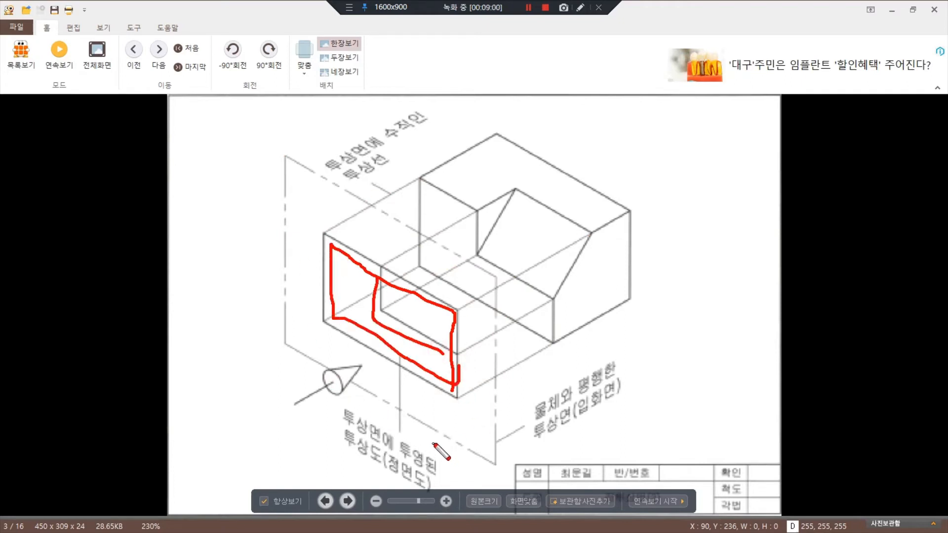
key("Delete")
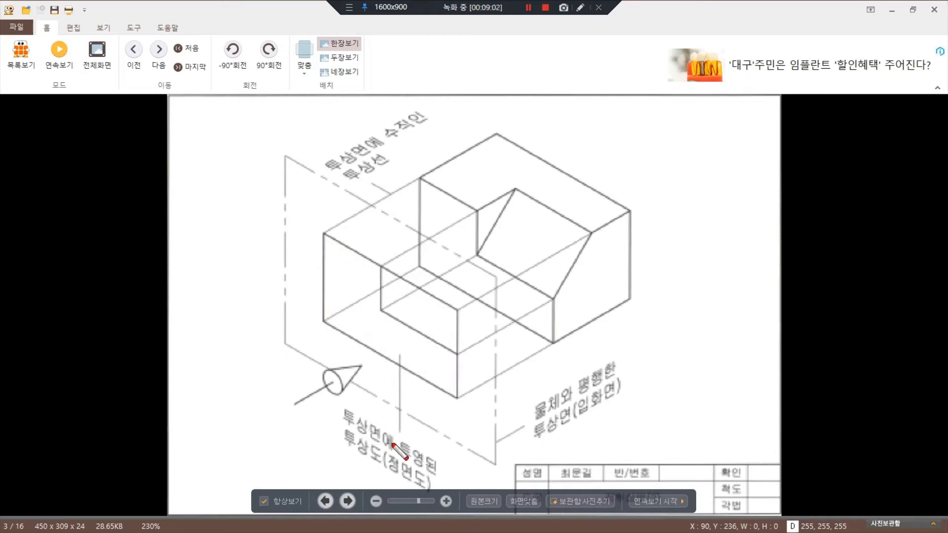
mouse_move(370, 474)
left_mouse_down()
mouse_move(415, 442)
mouse_move(386, 482)
mouse_move(347, 467)
left_mouse_up()
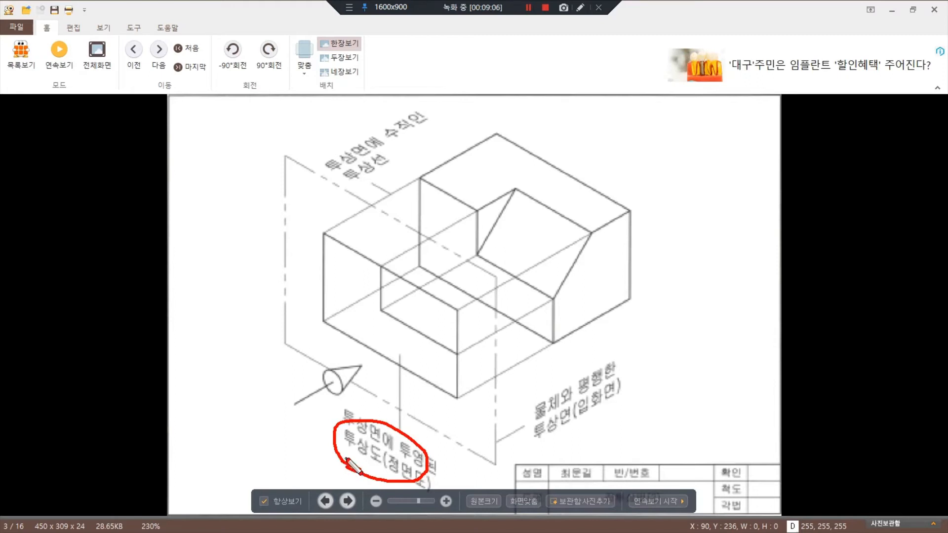
Step: On the next image, fitted to the window, mark the top and right-side viewing directions and the 평면도 and 측면도 captions, finally clearing the marks
key("Right")
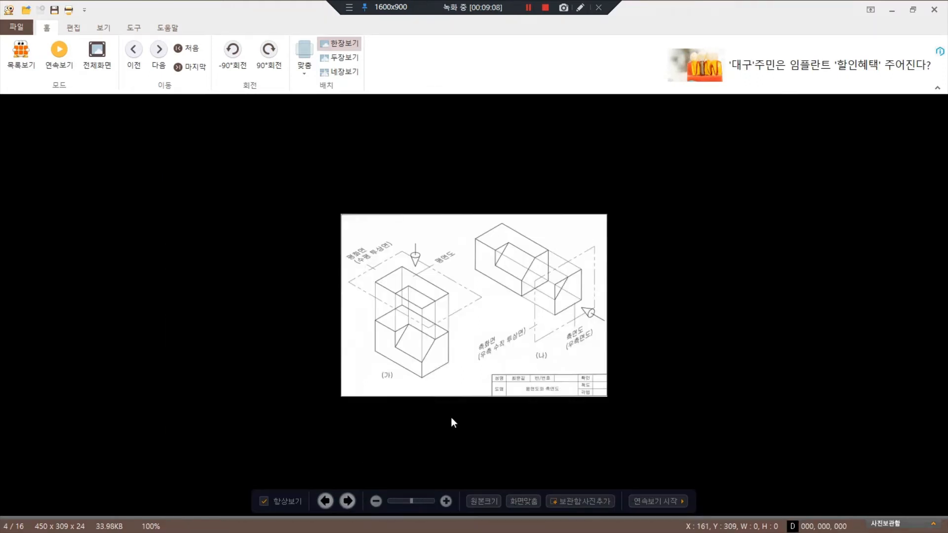
left_click(509, 501)
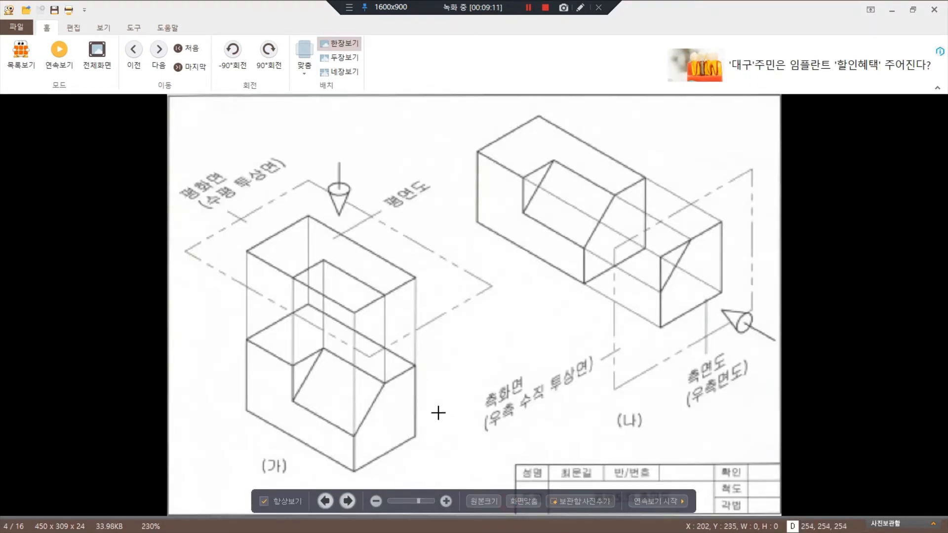
mouse_move(331, 120)
left_mouse_down()
mouse_move(329, 198)
mouse_move(437, 208)
mouse_move(403, 223)
left_mouse_up()
mouse_move(675, 385)
left_mouse_down()
mouse_move(603, 341)
mouse_move(624, 332)
left_mouse_up()
mouse_move(709, 374)
left_mouse_down()
mouse_move(674, 366)
mouse_move(705, 369)
mouse_move(707, 416)
left_mouse_up()
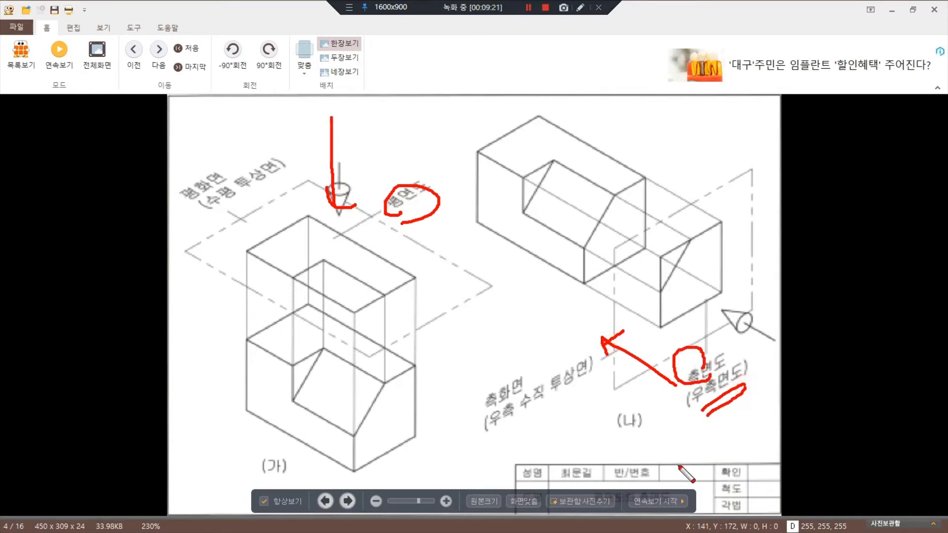
key("Escape")
Step: Show the following image, 잘못된 투상도, fitted to the window
scroll(679, 464, "down", 1)
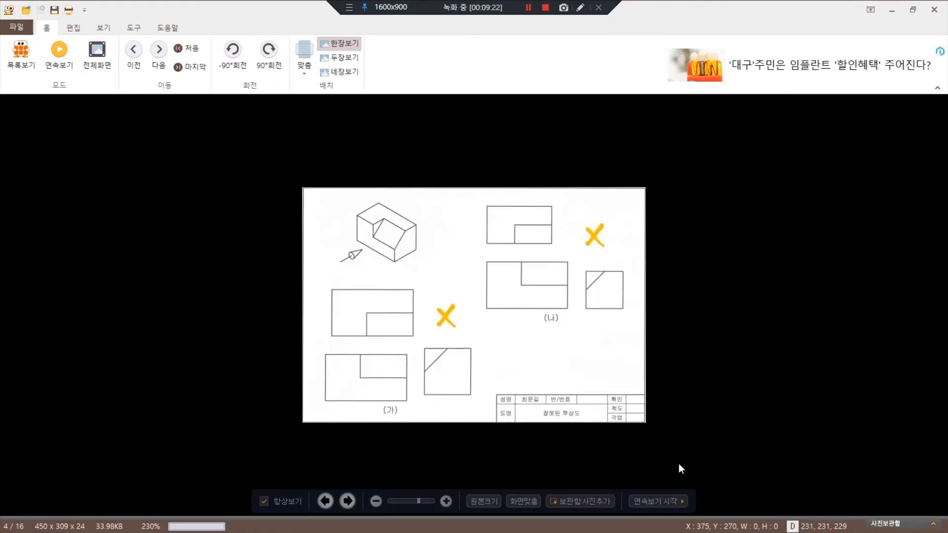
left_click_drag(307, 203, 540, 349)
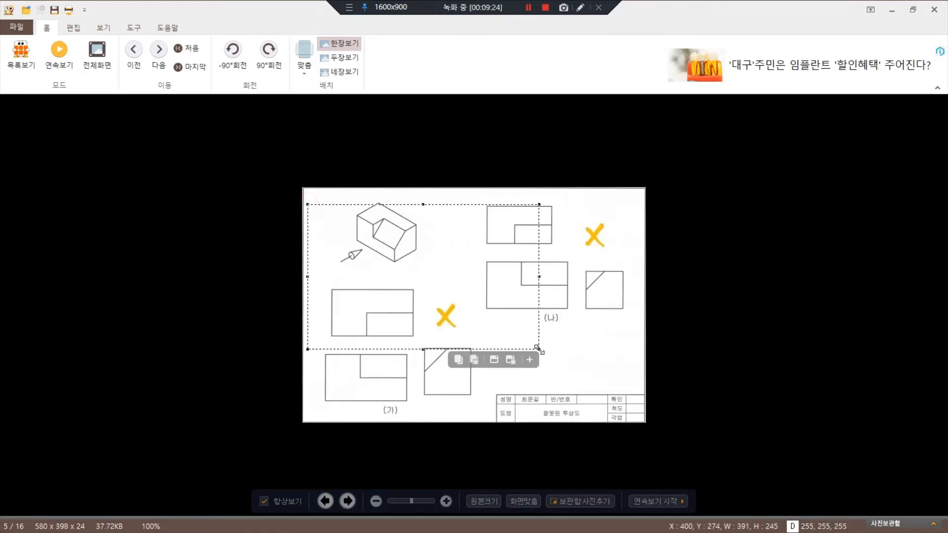
left_click(554, 399)
left_click(529, 502)
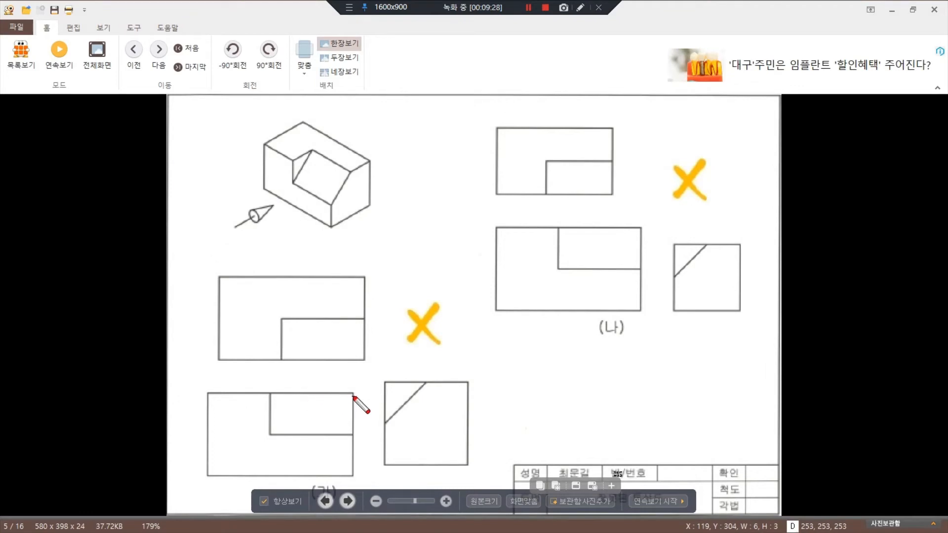
Step: Draw vertical guide lines up from both sides of the front view in example (가), join them with a double-headed arrow, and clear the marks
left_click_drag(353, 397, 375, 250)
left_click_drag(209, 396, 233, 258)
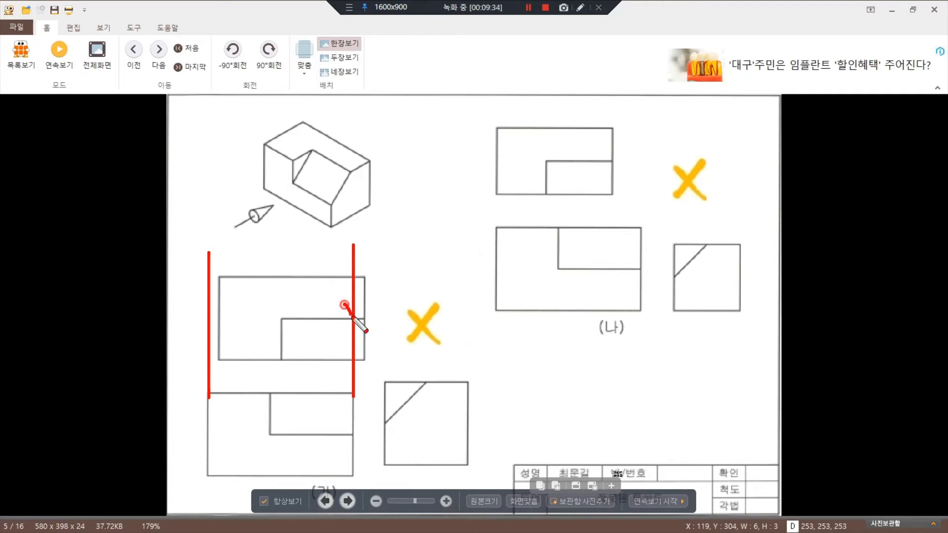
mouse_move(344, 303)
left_mouse_down()
mouse_move(349, 320)
mouse_move(221, 320)
mouse_move(224, 313)
mouse_move(217, 328)
left_mouse_up()
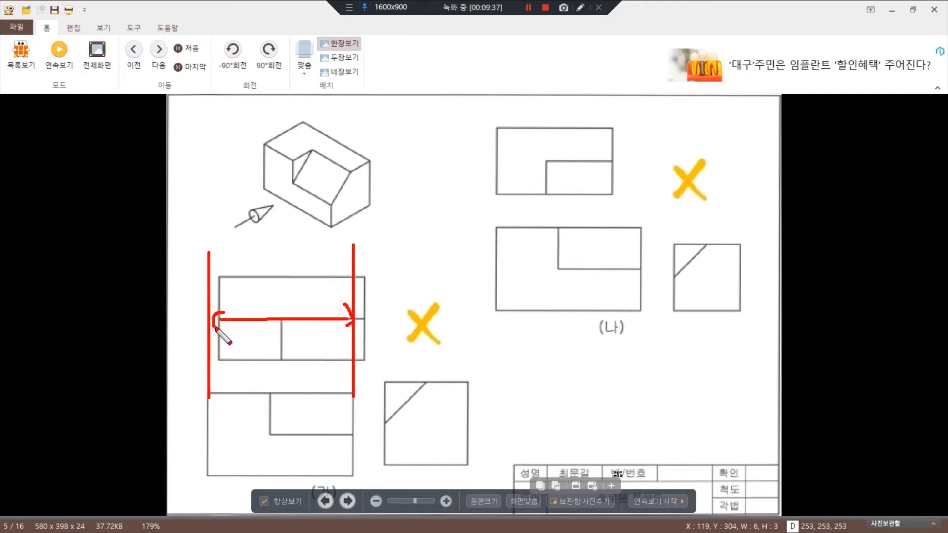
key("Escape")
Step: Mark the misaligned top and side views in example (가) with arrows and horizontal guide lines from the front view, and clear the marks
mouse_move(354, 393)
left_mouse_down()
mouse_move(373, 364)
mouse_move(357, 367)
mouse_move(383, 369)
left_mouse_up()
mouse_move(208, 392)
left_mouse_down()
mouse_move(218, 368)
mouse_move(198, 370)
mouse_move(247, 399)
left_mouse_up()
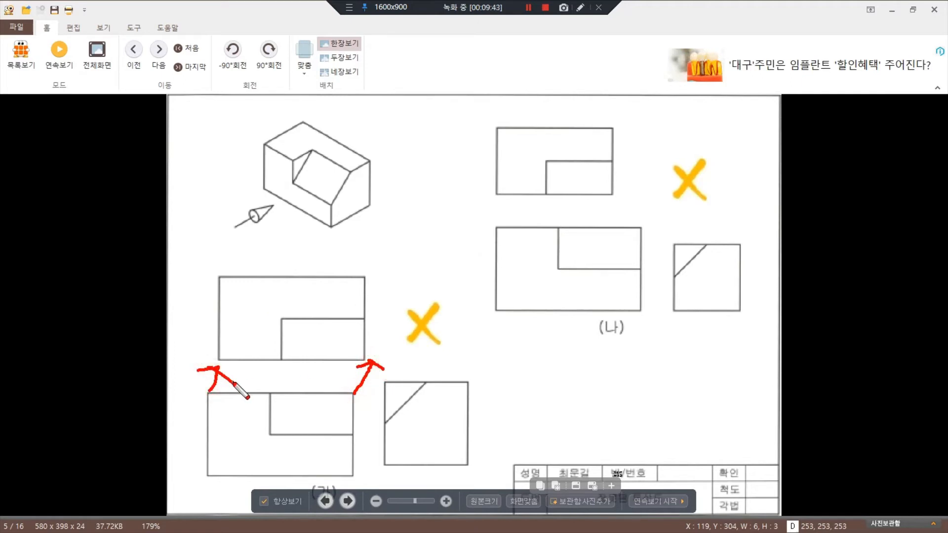
left_click_drag(351, 476, 495, 476)
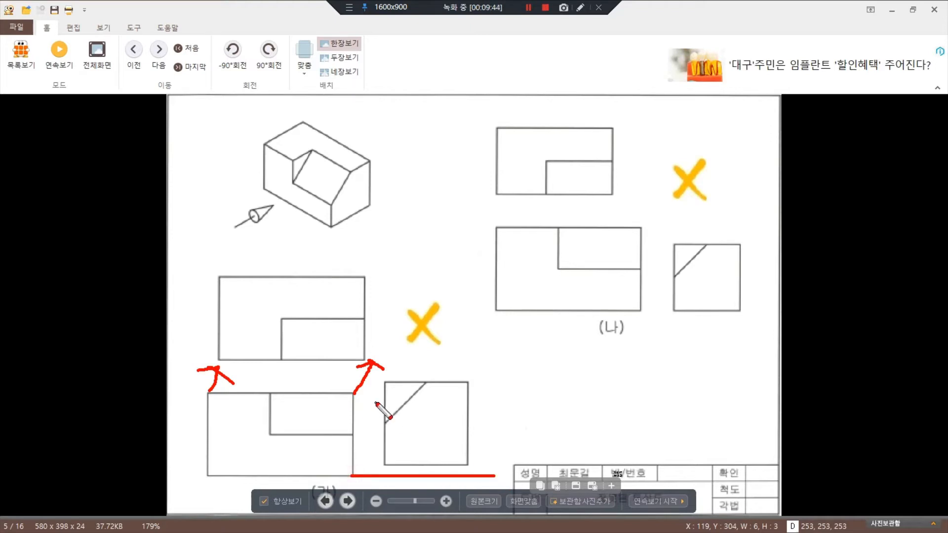
left_click_drag(351, 395, 490, 395)
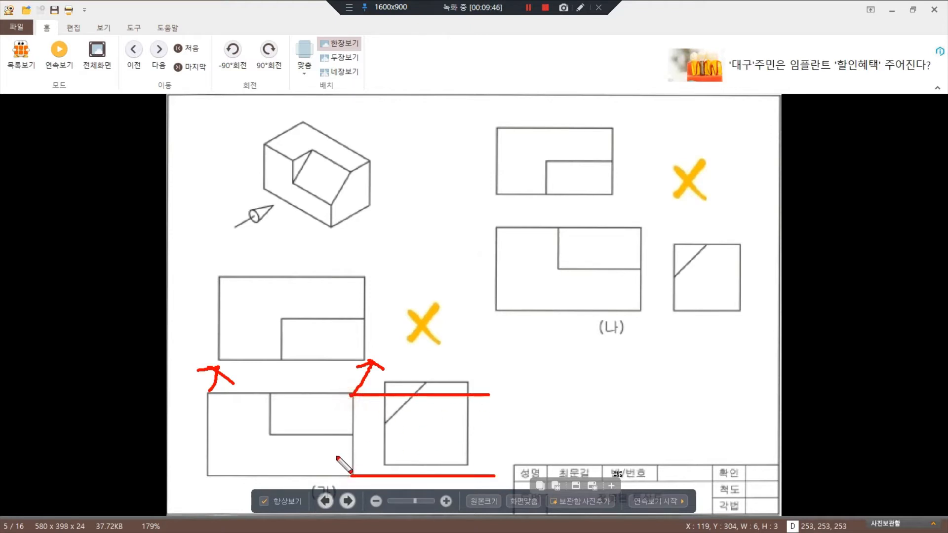
mouse_move(338, 448)
left_mouse_down()
mouse_move(359, 428)
mouse_move(377, 430)
mouse_move(374, 441)
left_mouse_up()
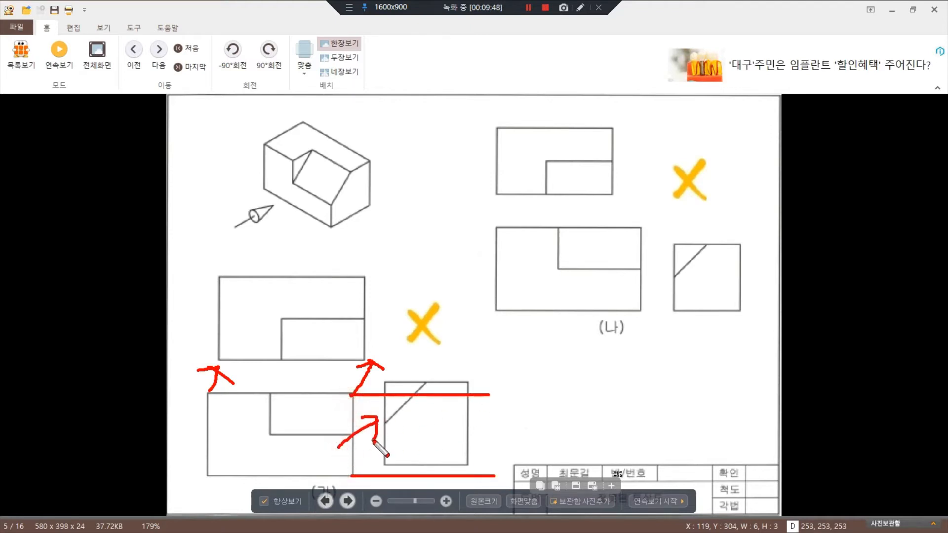
key("Delete")
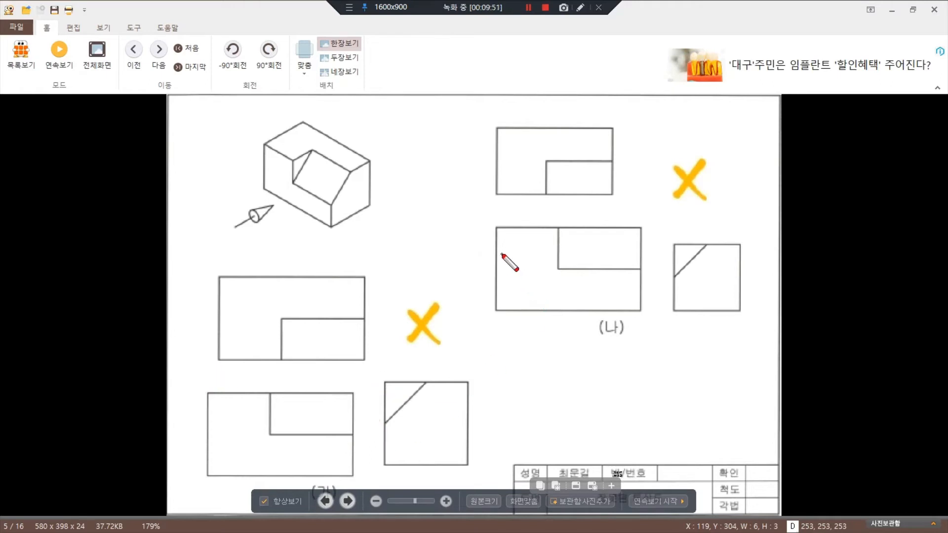
Step: Draw vertical and horizontal guide arrows from the front view in example (나) toward its top and side views, and clear them
left_click_drag(497, 260, 502, 160, "shift")
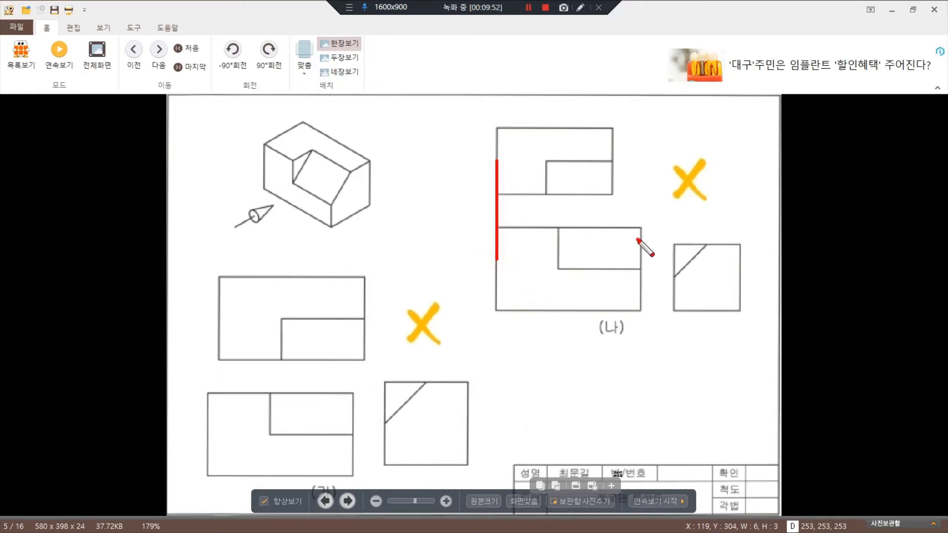
left_click_drag(638, 240, 641, 172, "shift")
mouse_move(628, 208)
left_mouse_down()
mouse_move(639, 196)
mouse_move(649, 201)
left_mouse_up()
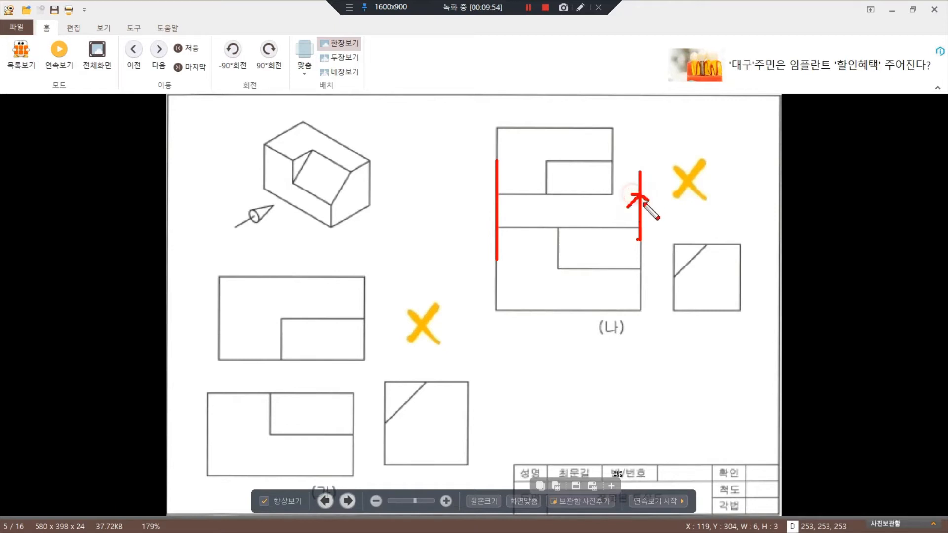
mouse_move(477, 208)
left_mouse_down()
mouse_move(489, 194)
mouse_move(503, 203)
left_mouse_up()
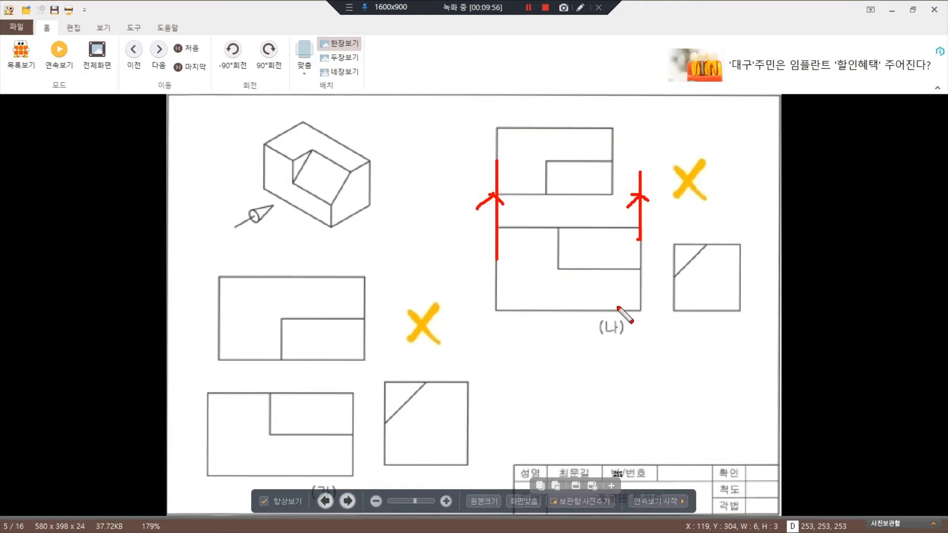
mouse_move(617, 310)
left_mouse_down("shift")
mouse_move(760, 311)
mouse_move(748, 320)
left_mouse_up("shift")
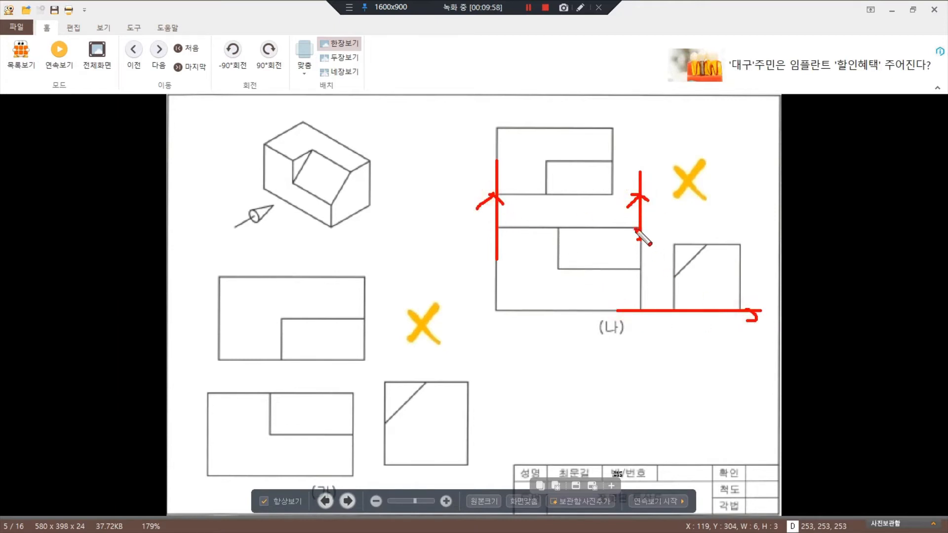
left_click_drag(636, 229, 701, 228, "shift")
left_click_drag(689, 216, 692, 238)
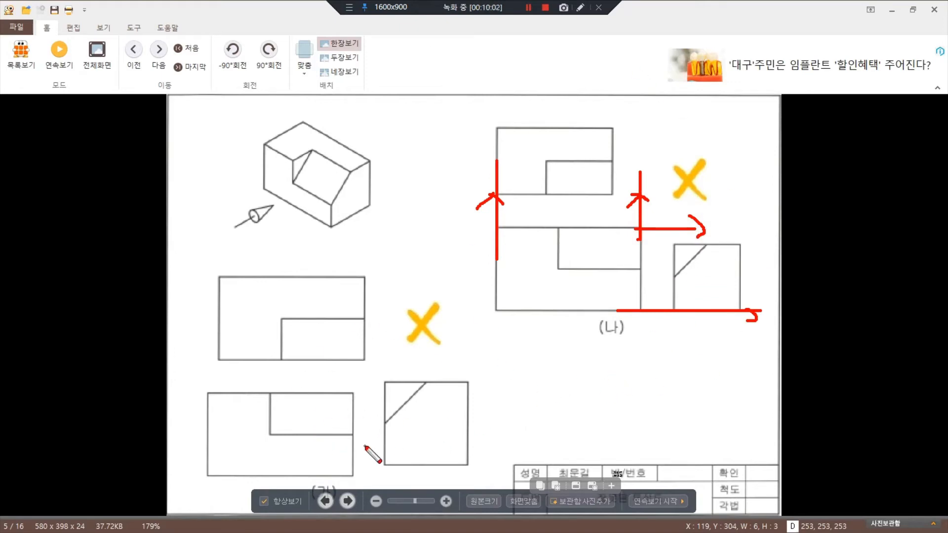
key("Escape")
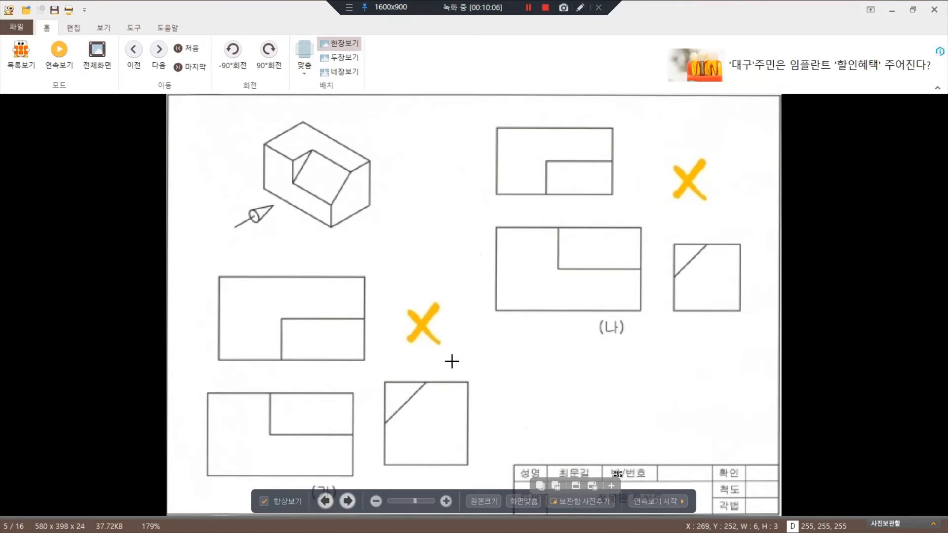
Step: Show the next image fitted to the window, mark the upper-right corner of the front view in (나), and circle its 정면도 caption
scroll(452, 362, "down", 1)
left_click(521, 502)
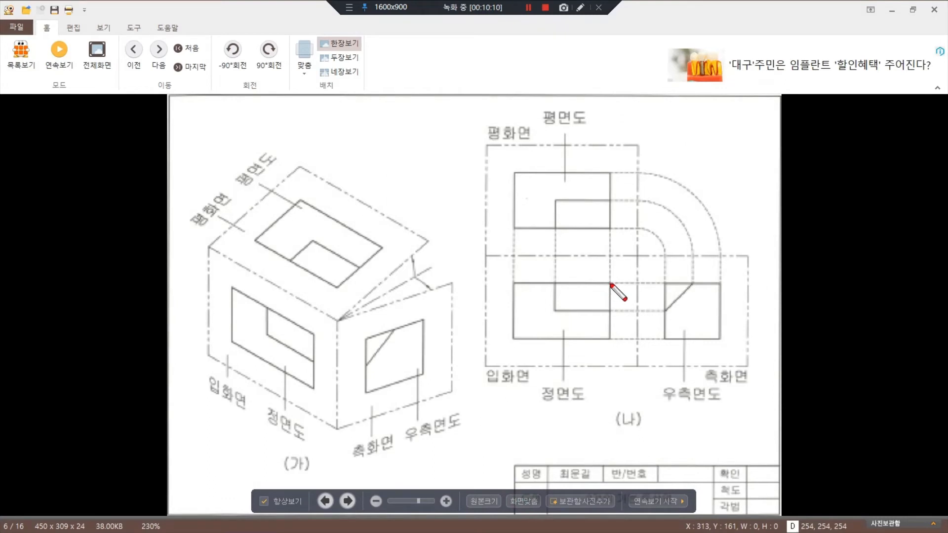
left_click_drag(609, 281, 613, 285)
mouse_move(560, 410)
left_mouse_down()
mouse_move(576, 373)
mouse_move(565, 425)
left_mouse_up()
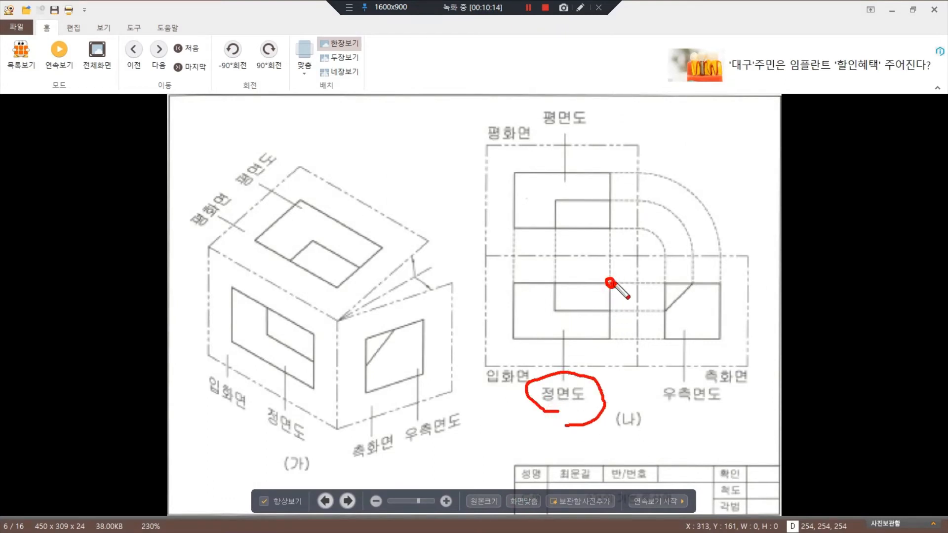
Step: Draw a diagonal line from the marked corner, transfer edges between the top and right-side views across it, and erase the annotations
left_click_drag(609, 282, 764, 128)
mouse_move(612, 174)
left_mouse_down()
mouse_move(710, 174)
mouse_move(710, 283)
mouse_move(726, 265)
left_mouse_up()
left_click(693, 266)
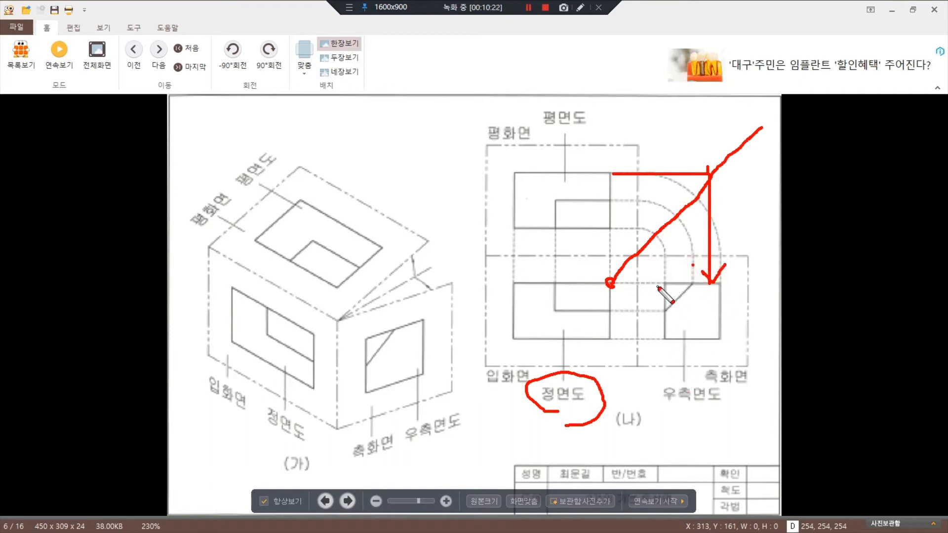
mouse_move(665, 287)
left_mouse_down()
mouse_move(665, 227)
mouse_move(615, 228)
mouse_move(624, 221)
mouse_move(622, 237)
left_mouse_up()
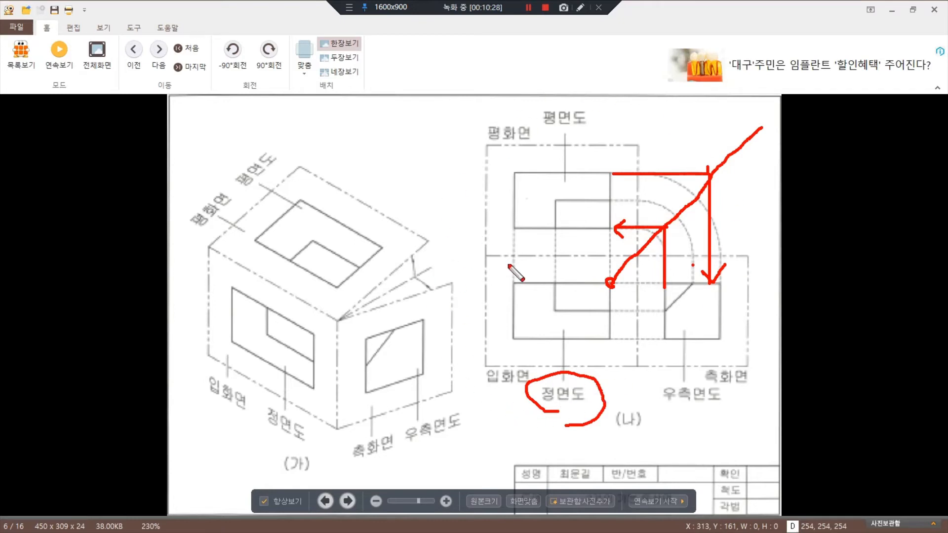
key("e")
Step: Draw guide lines from the front view to the top and side views, plus bent arrows from the top view to the side view, and clear them
left_click_drag(517, 287, 527, 215, "shift")
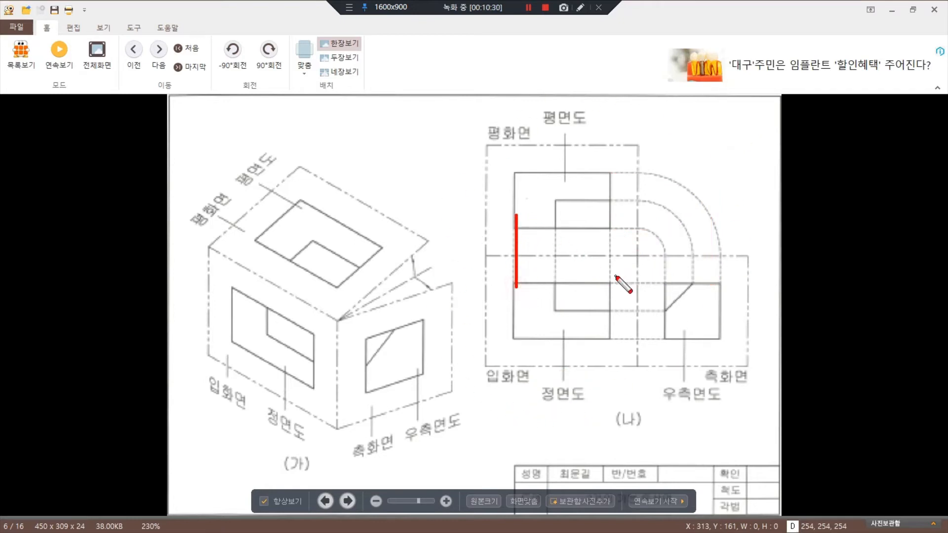
mouse_move(610, 285)
left_mouse_down("shift")
mouse_move(616, 223)
mouse_move(663, 230)
mouse_move(658, 272)
mouse_move(665, 257)
left_mouse_up("shift")
mouse_move(612, 174)
left_mouse_down("shift")
mouse_move(714, 174)
mouse_move(718, 258)
left_mouse_up("shift")
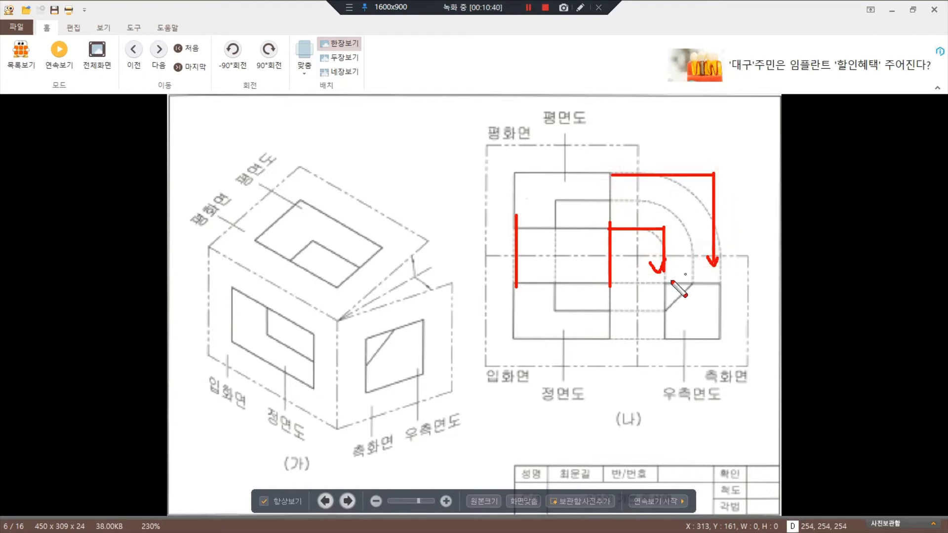
mouse_move(618, 284)
left_mouse_down("shift")
mouse_move(656, 281)
mouse_move(660, 269)
left_mouse_up("shift")
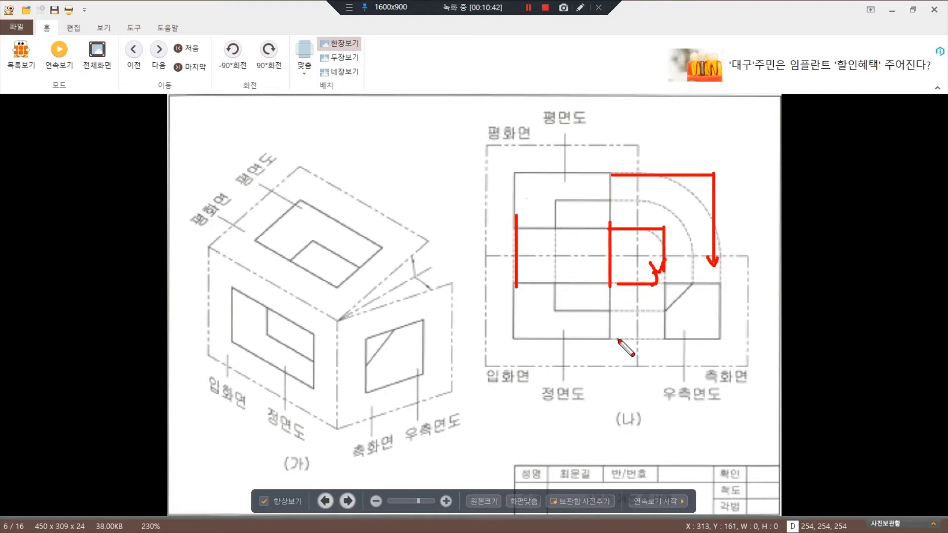
mouse_move(618, 340)
left_mouse_down("shift")
mouse_move(647, 340)
mouse_move(646, 349)
left_mouse_up("shift")
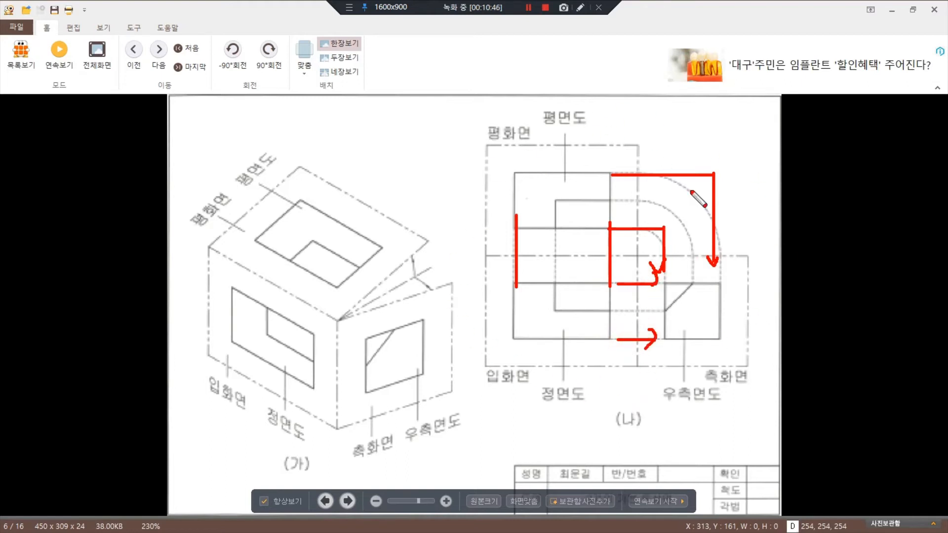
key("Escape")
Step: Advance past the Monge projection diagram to the shaded solid with its projection plane, view it fitted to the window, and close the viewer
scroll(665, 311, "down", 1)
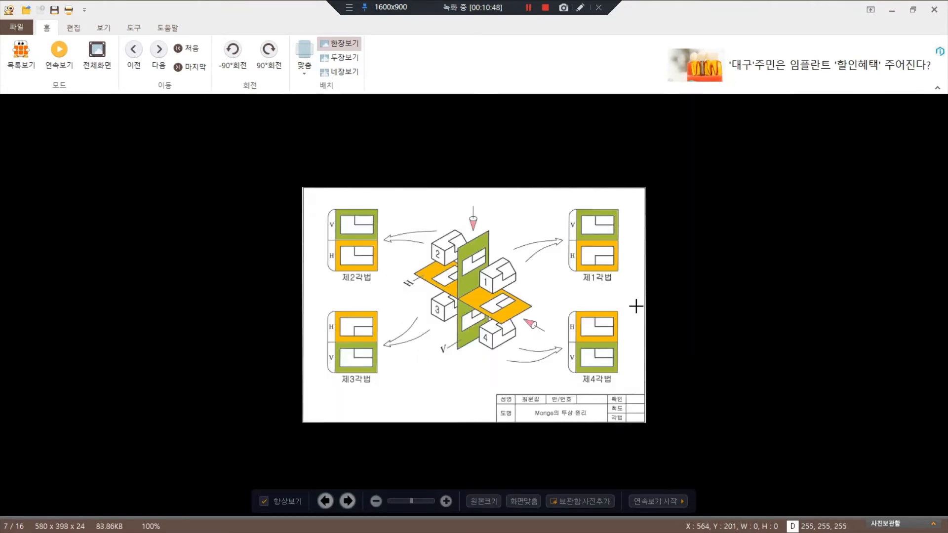
scroll(636, 306, "down", 1)
left_click(524, 500)
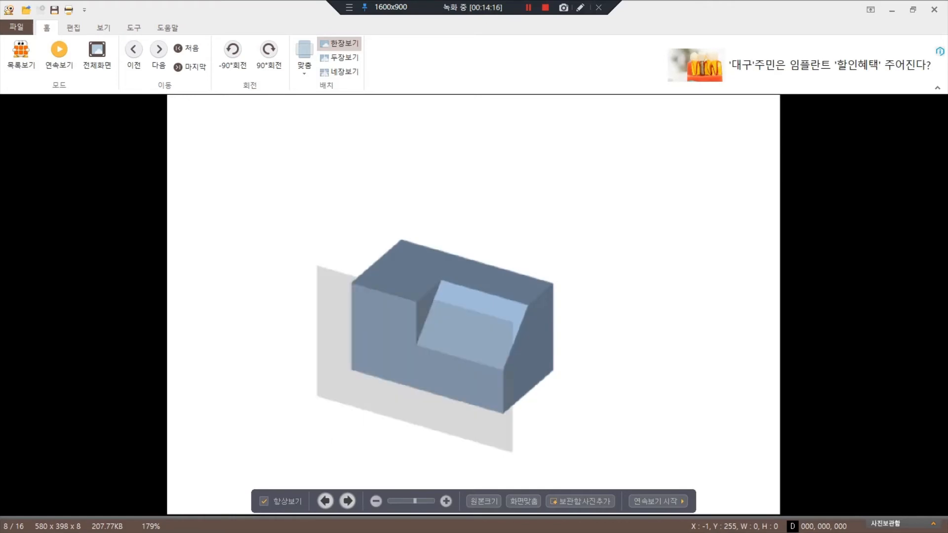
key("Escape")
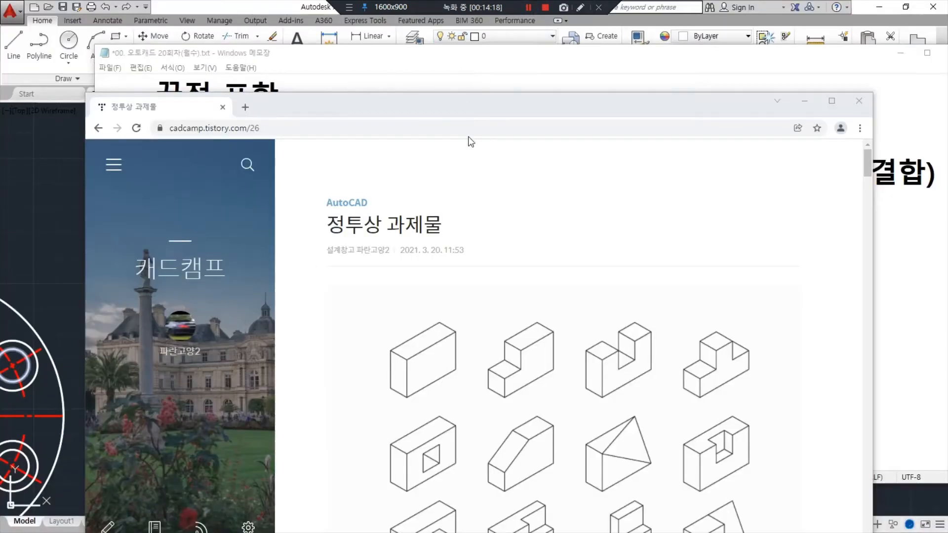
Step: Review the projection exercise page down to the three-view answer drawings and circle the middle group of answers
left_click_drag(501, 101, 494, 63)
scroll(563, 180, "down", 3)
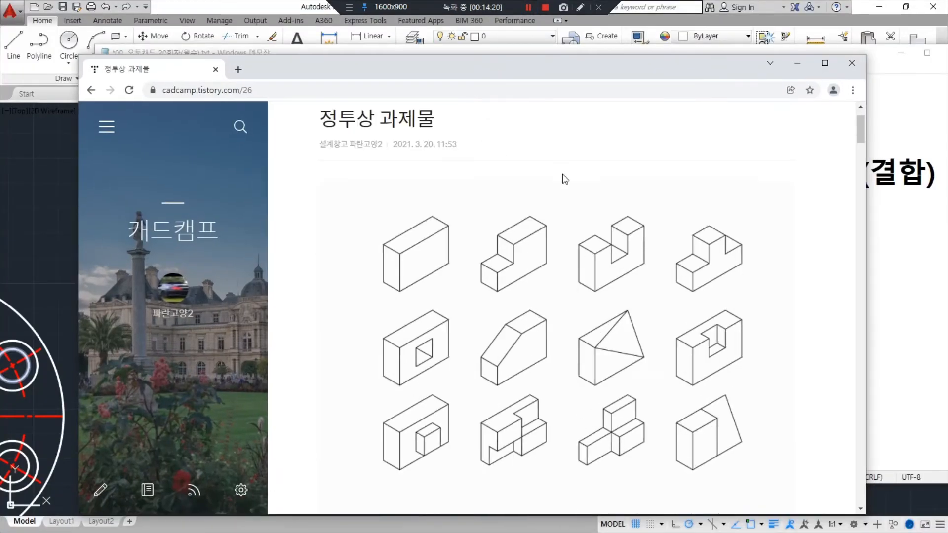
mouse_move(450, 444)
left_mouse_down()
mouse_move(450, 173)
mouse_move(717, 343)
mouse_move(478, 426)
mouse_move(450, 445)
left_mouse_up()
scroll(452, 351, "down", 5)
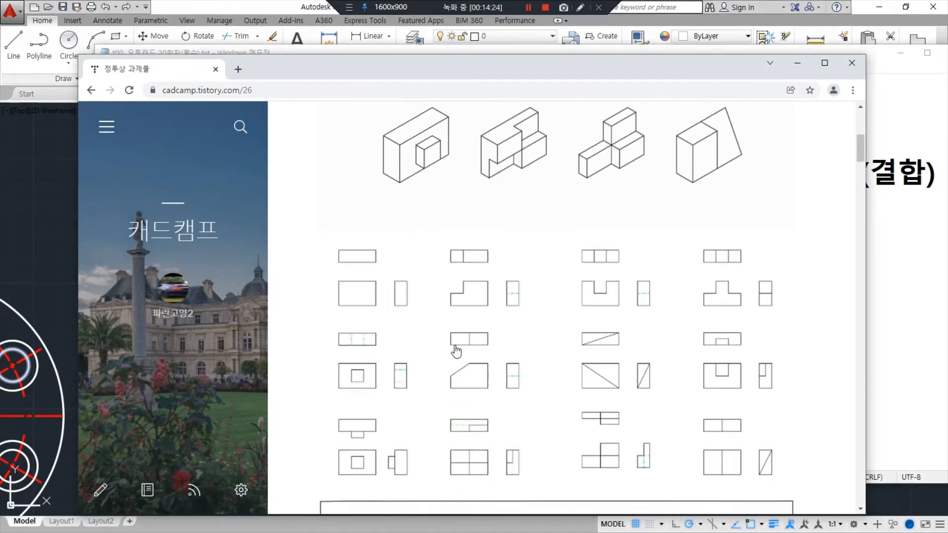
mouse_move(579, 431)
left_mouse_down()
mouse_move(451, 339)
mouse_move(608, 428)
left_mouse_up()
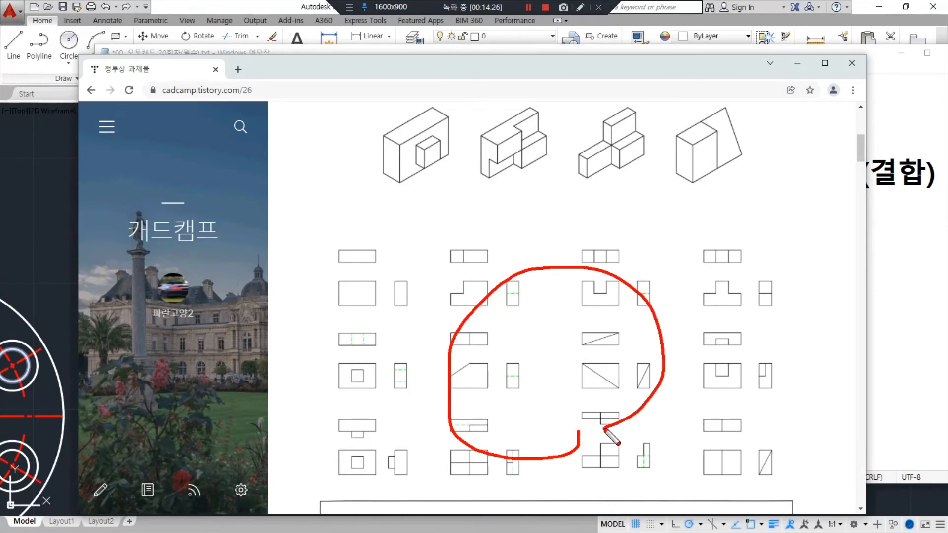
Step: Return to the isometric exercises and draw arrows around the first block showing its six viewing directions
scroll(476, 218, "up", 4)
mouse_move(576, 373)
left_mouse_down()
mouse_move(455, 350)
mouse_move(660, 222)
left_mouse_up()
mouse_move(503, 231)
left_mouse_down()
mouse_move(435, 180)
mouse_move(451, 163)
left_mouse_up()
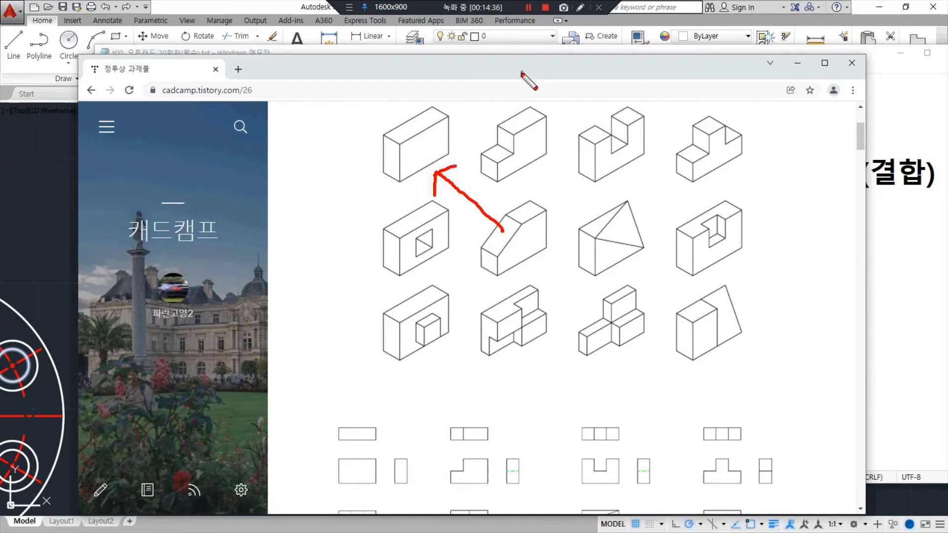
left_click_drag(520, 74, 489, 101)
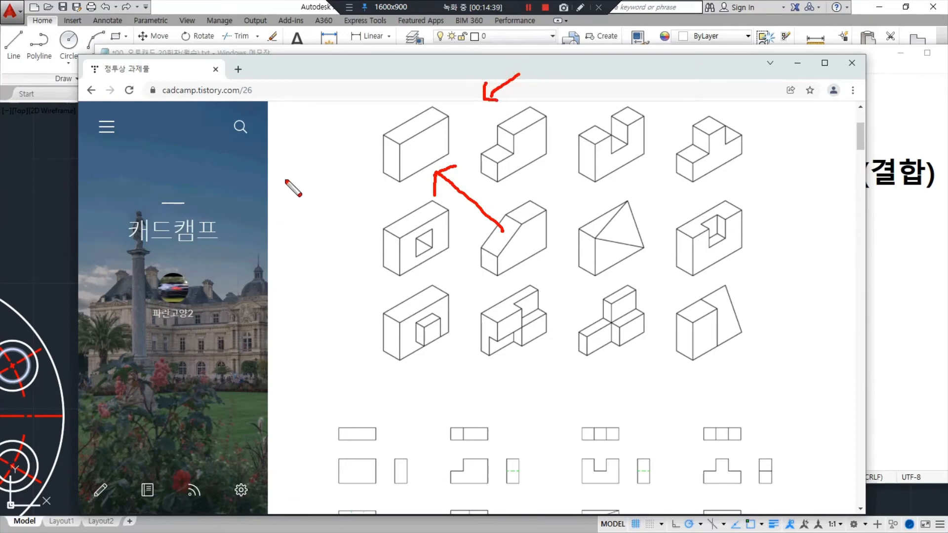
left_click_drag(297, 216, 330, 196)
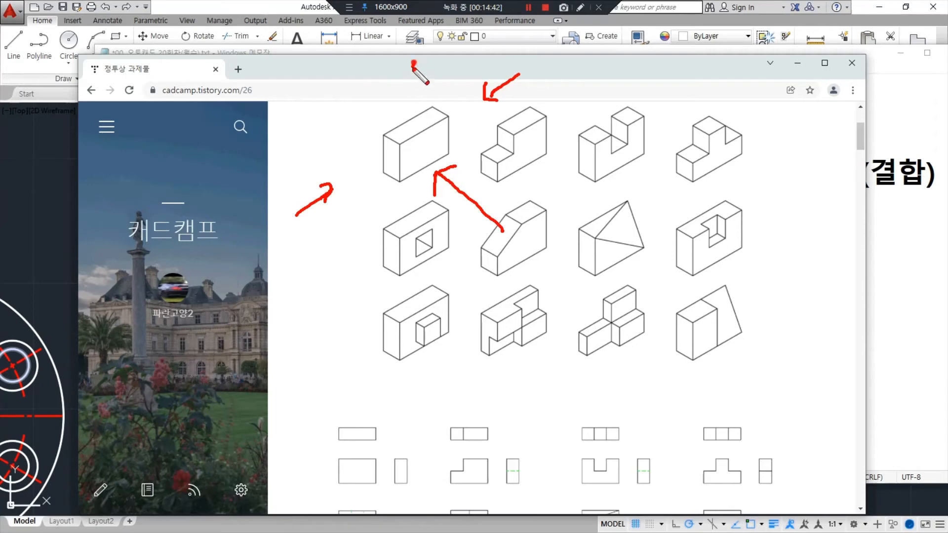
mouse_move(414, 61)
left_mouse_down()
mouse_move(405, 103)
mouse_move(414, 93)
left_mouse_up()
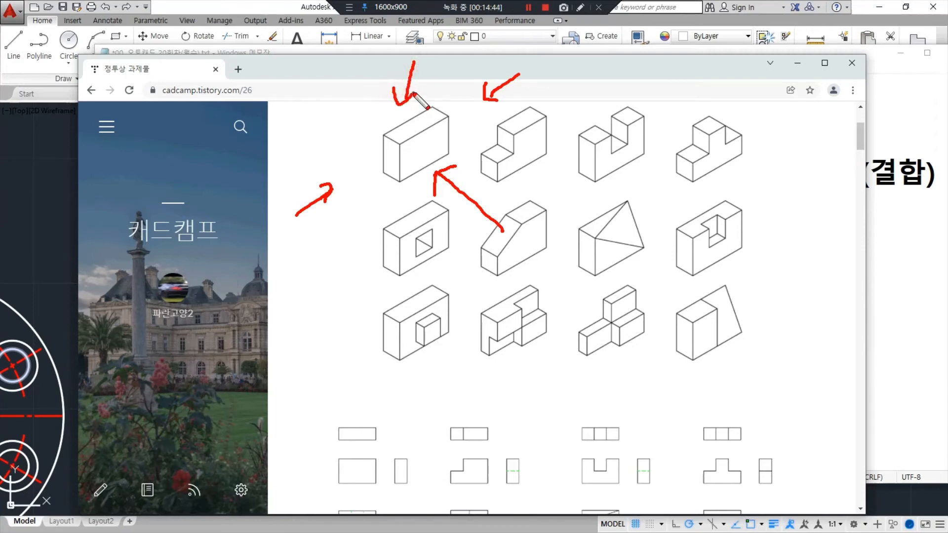
mouse_move(408, 280)
left_mouse_down()
mouse_move(398, 213)
mouse_move(385, 222)
mouse_move(421, 221)
left_mouse_up()
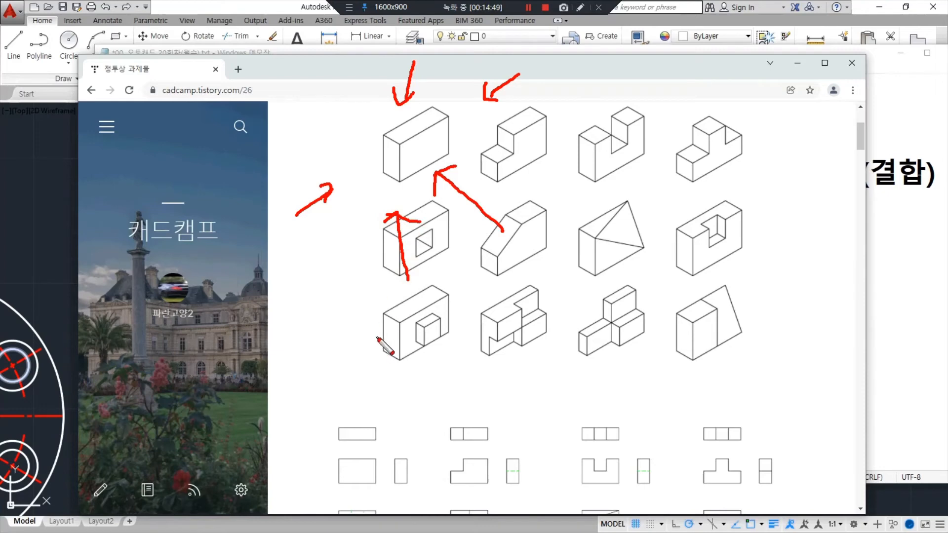
left_click_drag(330, 98, 373, 134)
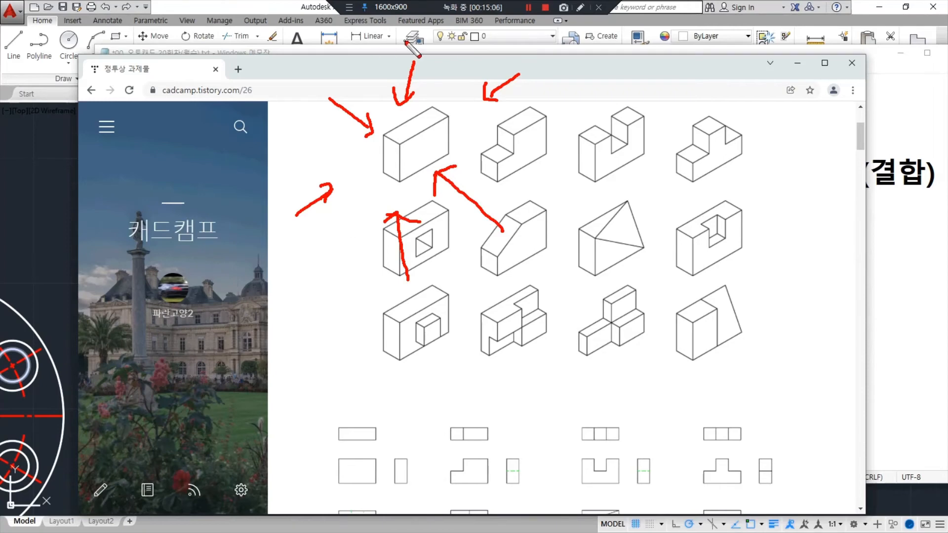
Step: Switch to AutoCAD, delete all existing objects, and zoom to the whole drawing area
left_click_drag(515, 63, 0, 63)
left_click(75, 190)
scroll(221, 328, "down", 6)
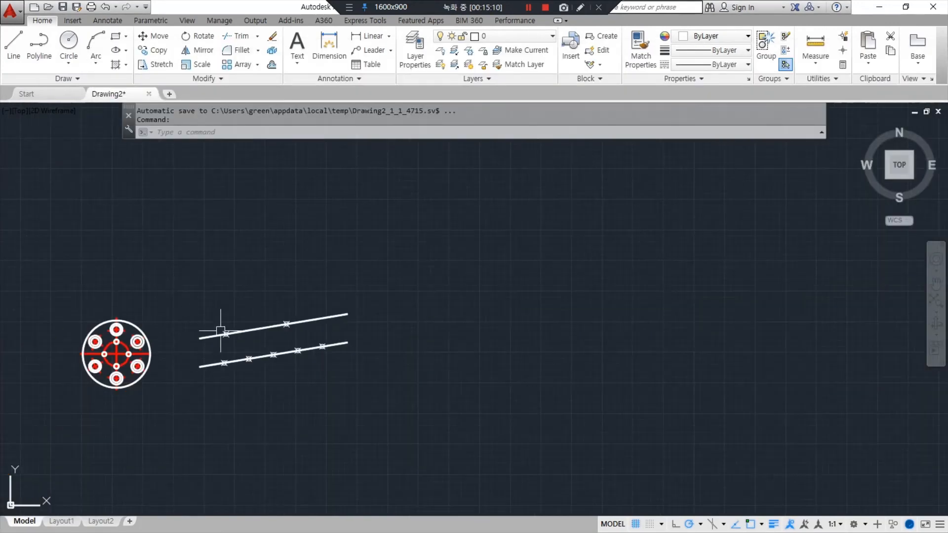
left_click(518, 448)
left_click(73, 287)
key("Delete")
type("z")
key("Return")
type("a")
key("Return")
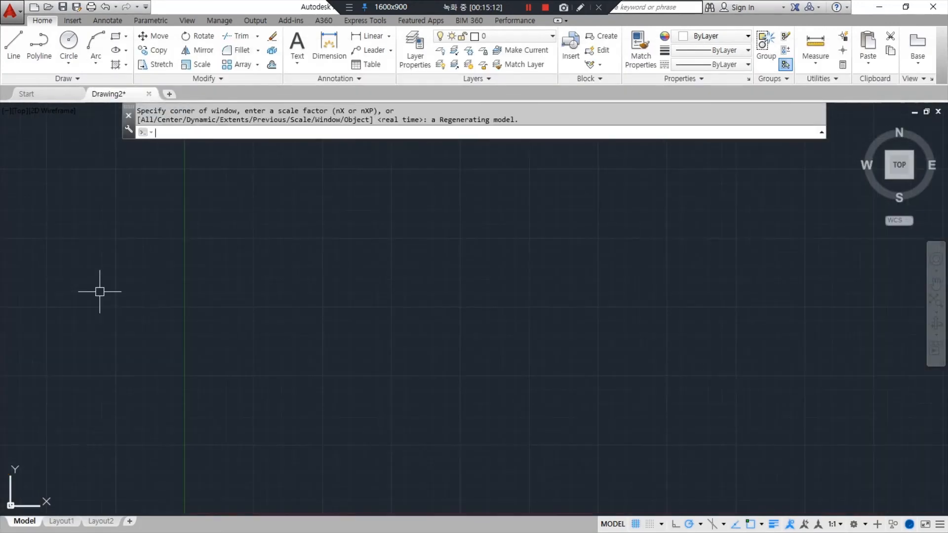
Step: Set polar tracking to 45° increments and draw horizontal, 45° and vertical construction lines through one common point
type("xl")
key("Return")
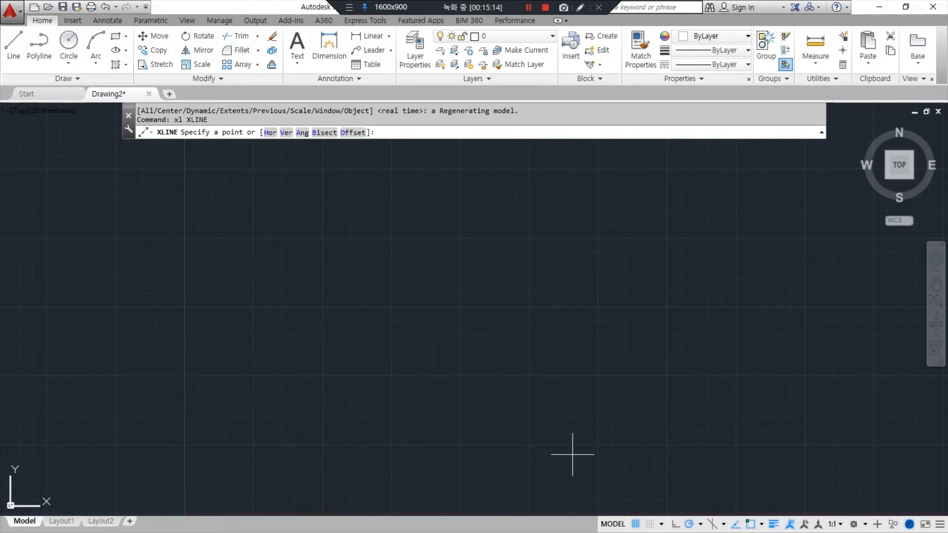
left_click(701, 525)
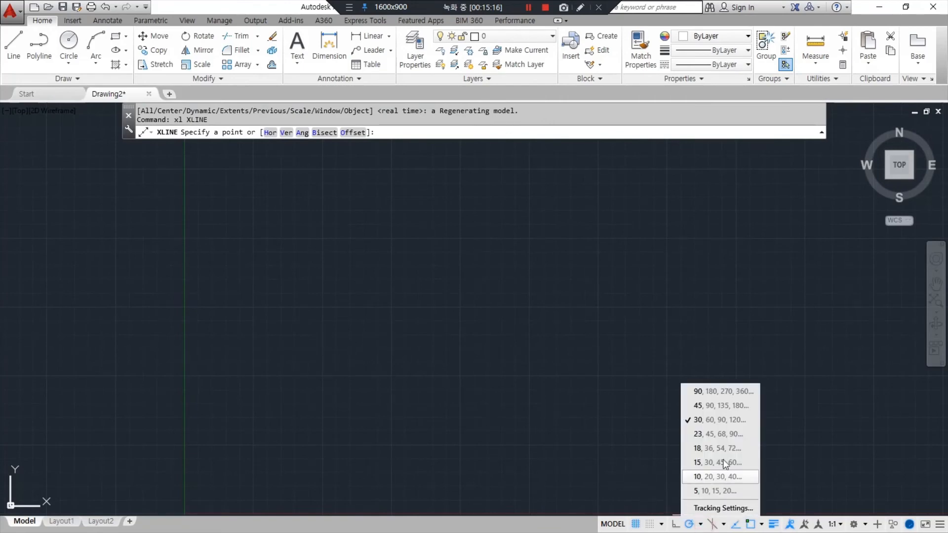
left_click(706, 409)
left_click(421, 379)
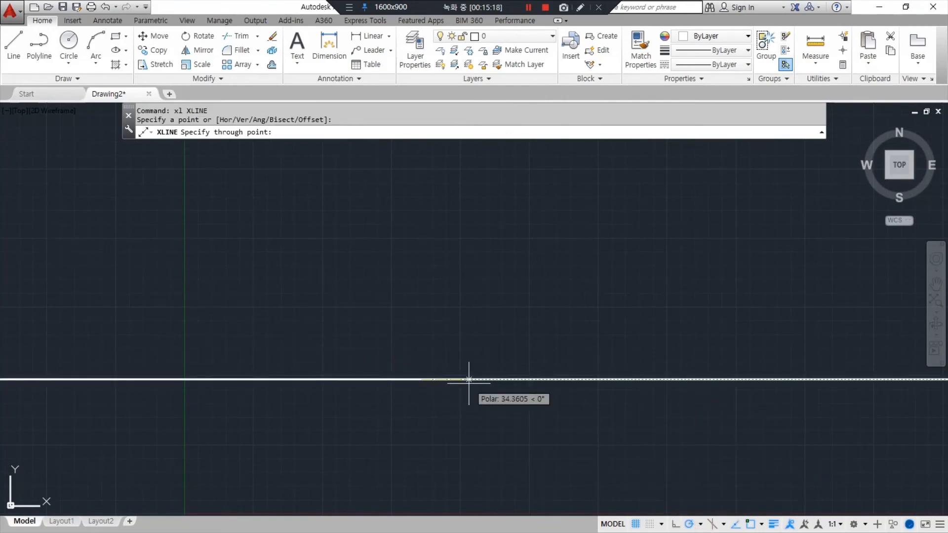
left_click(469, 379)
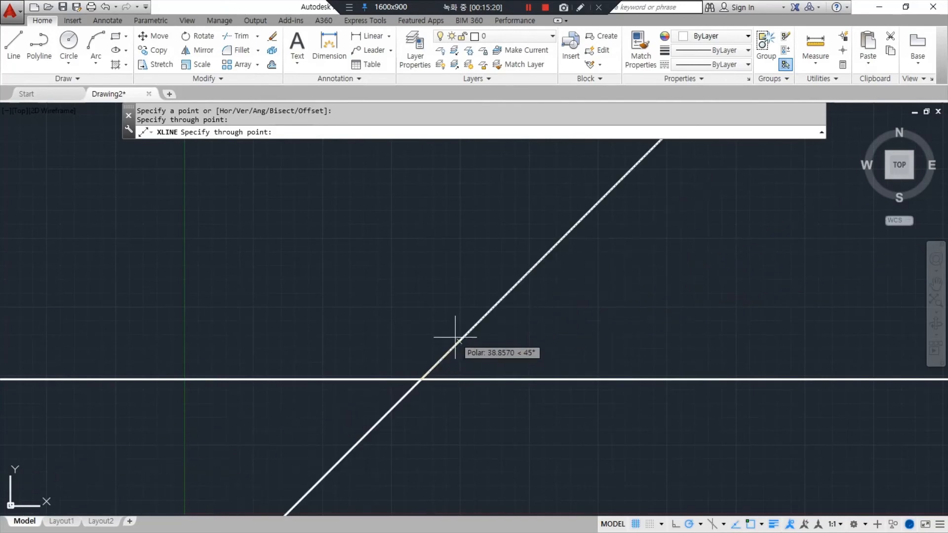
left_click(455, 337)
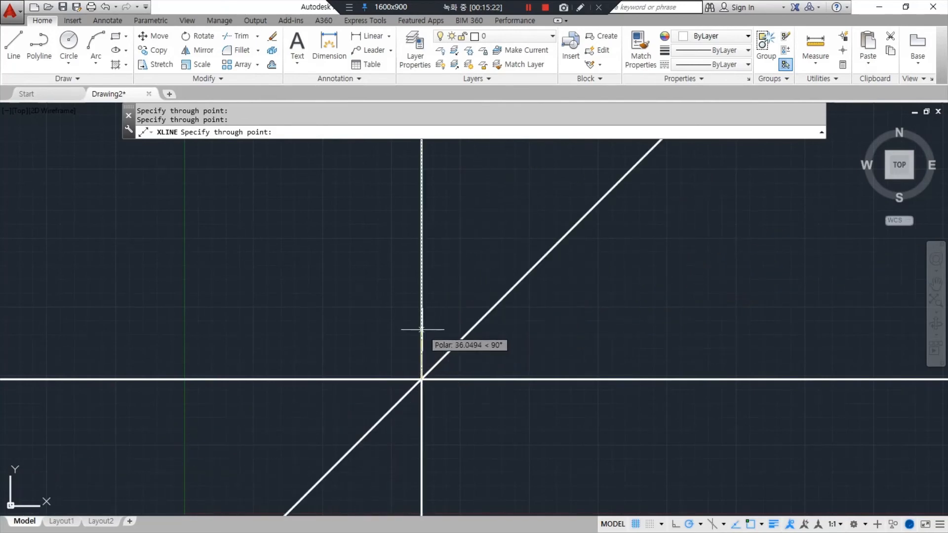
left_click(421, 330)
key("Return")
Step: Trim the lower-left half of the 45° construction line at the common intersection
mouse_move(377, 377)
middle_mouse_down()
mouse_move(406, 334)
mouse_move(422, 339)
middle_mouse_up()
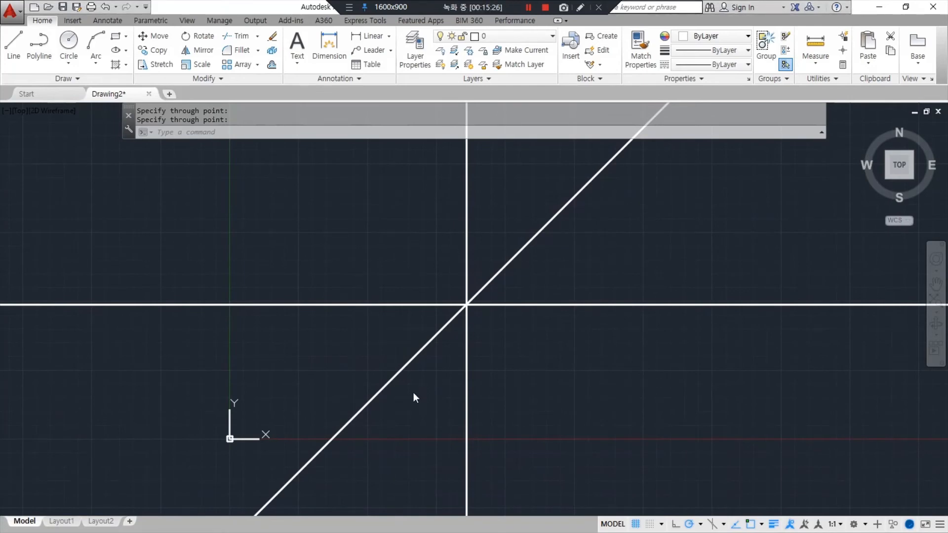
mouse_move(411, 391)
left_mouse_down()
mouse_move(398, 364)
mouse_move(410, 391)
left_mouse_up()
type("tr")
key("Return")
key("Return")
left_click(393, 374)
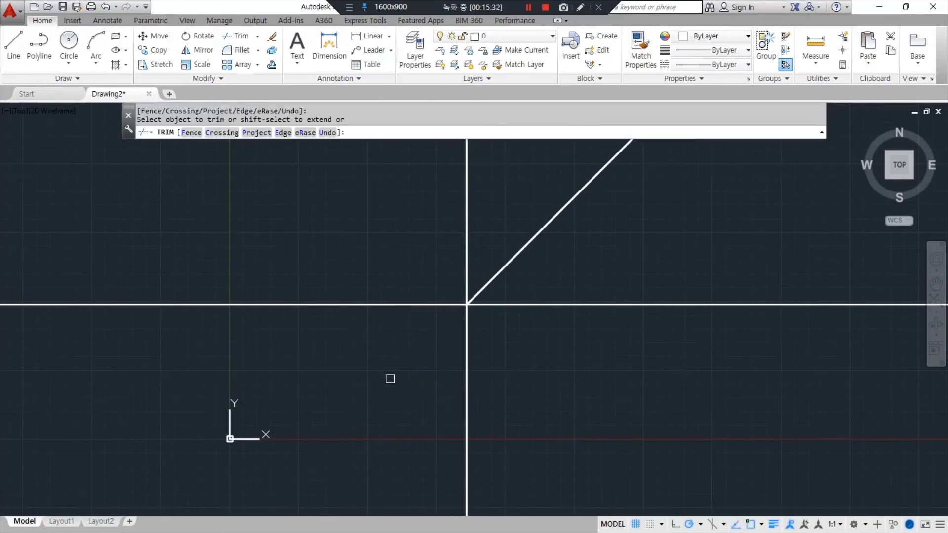
key("Return")
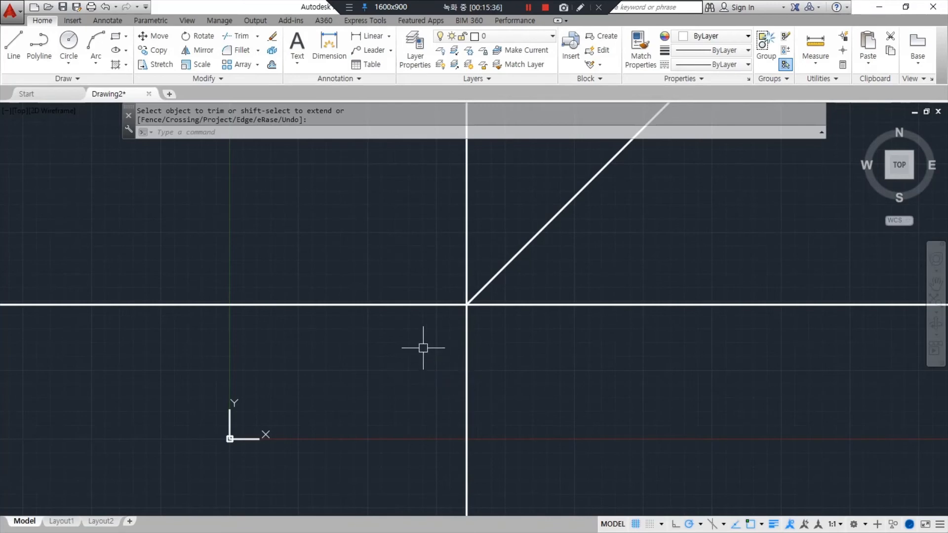
Step: Circle the lower-left, upper-left and lower-right quadrants as the view locations, and clear the annotations
mouse_move(386, 318)
left_mouse_down()
mouse_move(364, 333)
mouse_move(387, 381)
mouse_move(423, 346)
mouse_move(402, 332)
left_mouse_up()
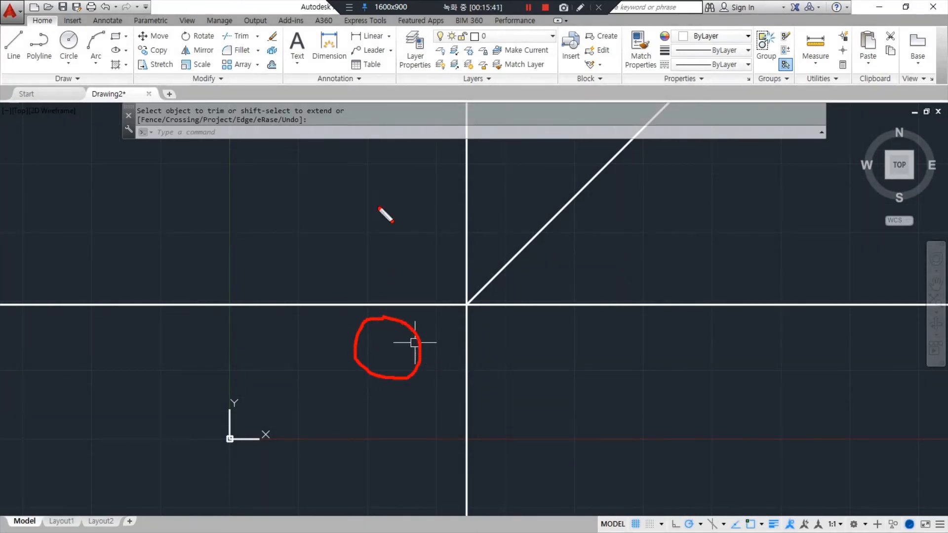
mouse_move(379, 208)
left_mouse_down()
mouse_move(366, 198)
mouse_move(381, 231)
left_mouse_up()
left_click_drag(537, 346, 557, 372)
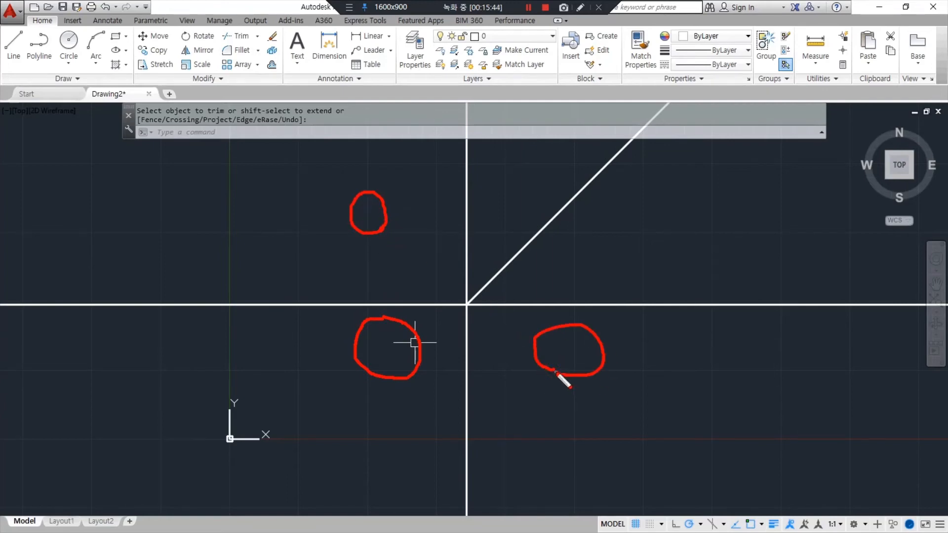
key("Escape")
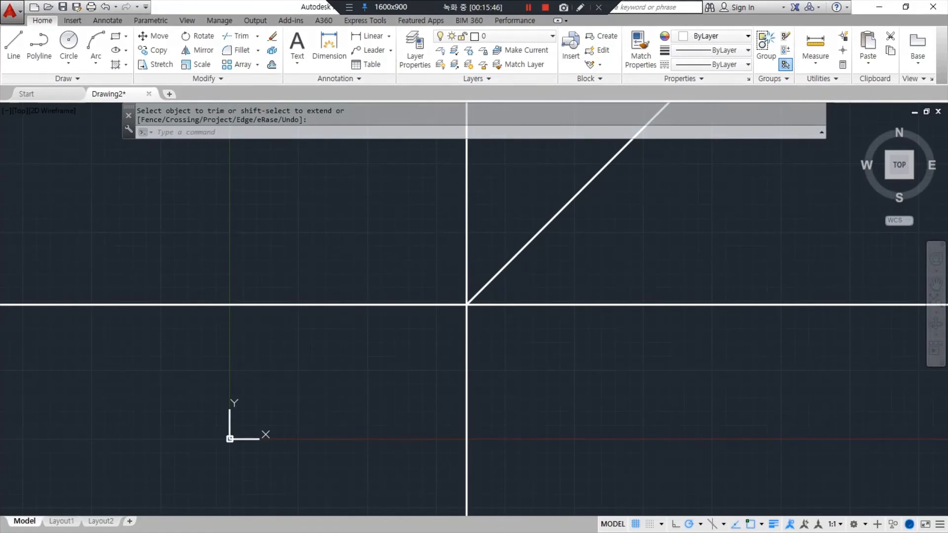
Step: Switch to the exercise page and mark the first block's width as 30, its height as 20, and its depth edge
key("alt+Tab")
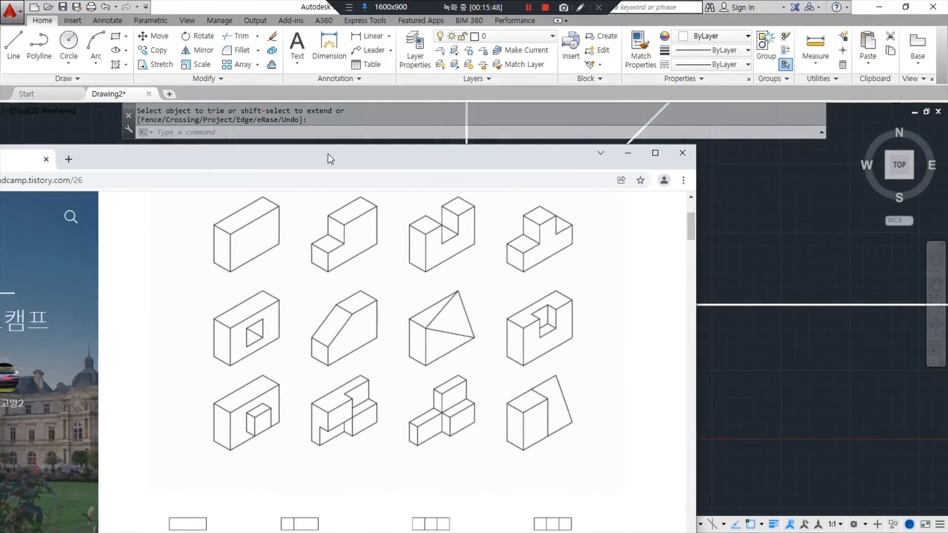
mouse_move(327, 246)
left_mouse_down()
mouse_move(314, 276)
mouse_move(280, 269)
mouse_move(321, 309)
mouse_move(340, 296)
mouse_move(338, 207)
mouse_move(326, 207)
mouse_move(376, 226)
left_mouse_up()
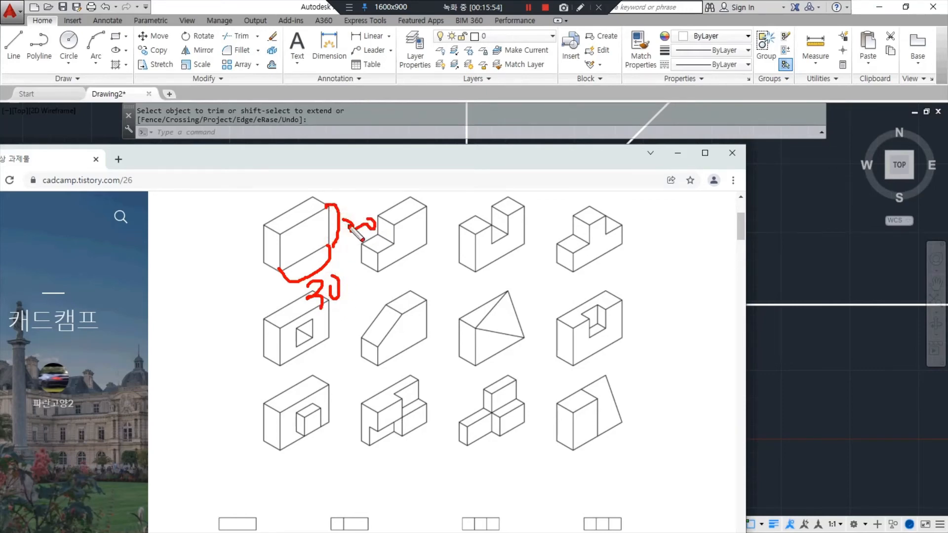
left_click_drag(280, 234, 258, 225)
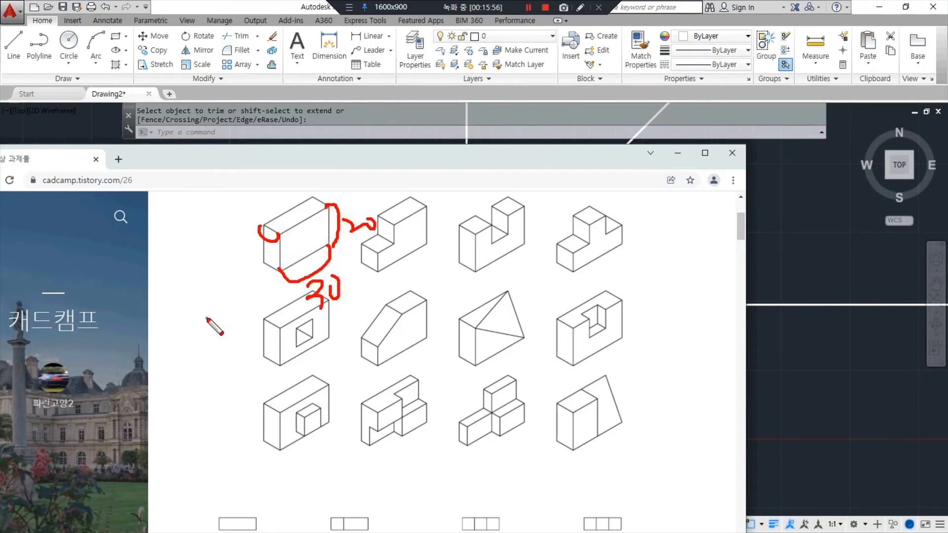
Step: Erase the marks, trace and number the first block's width, height and depth edges from the lower front corner, and clear the annotations
key("e")
mouse_move(329, 242)
left_mouse_down()
mouse_move(280, 271)
mouse_move(280, 230)
left_mouse_up()
mouse_move(279, 271)
left_mouse_down()
mouse_move(263, 261)
mouse_move(309, 299)
left_mouse_up()
left_click_drag(289, 236, 307, 236)
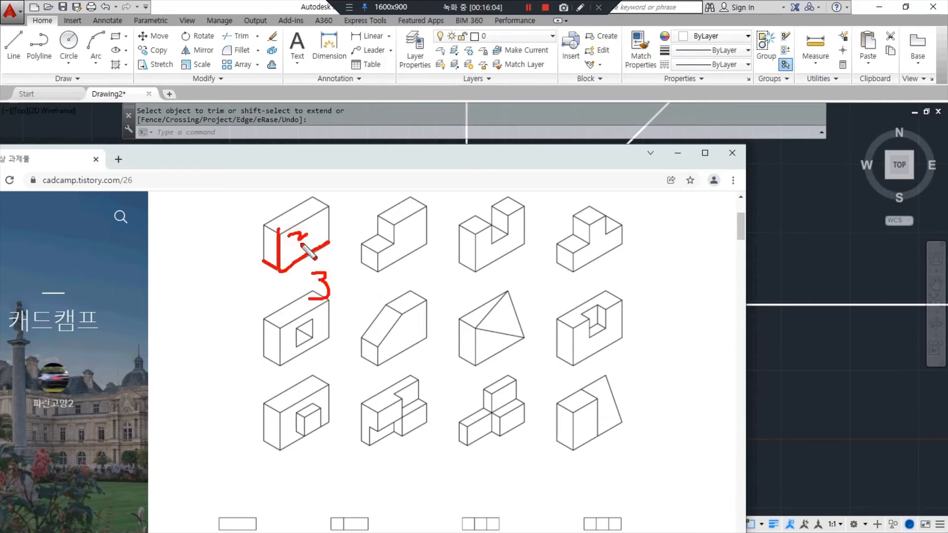
left_click_drag(264, 274, 264, 302)
key("Escape")
Step: Move the browser out of view and offset the vertical construction line 30 to the left
mouse_move(413, 158)
left_mouse_down()
mouse_move(339, 168)
mouse_move(0, 143)
left_mouse_up()
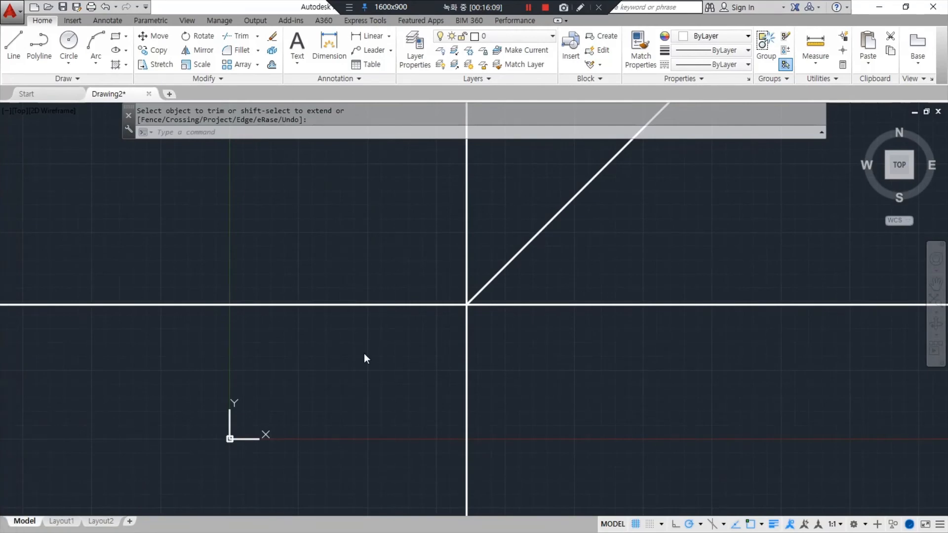
key("Escape")
type("o")
key("Return")
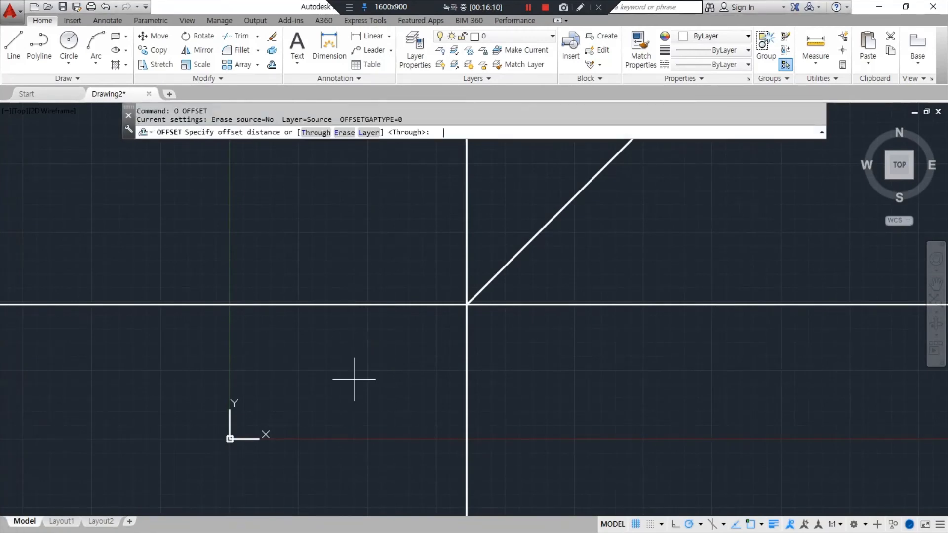
type("30")
key("Return")
left_click(465, 341)
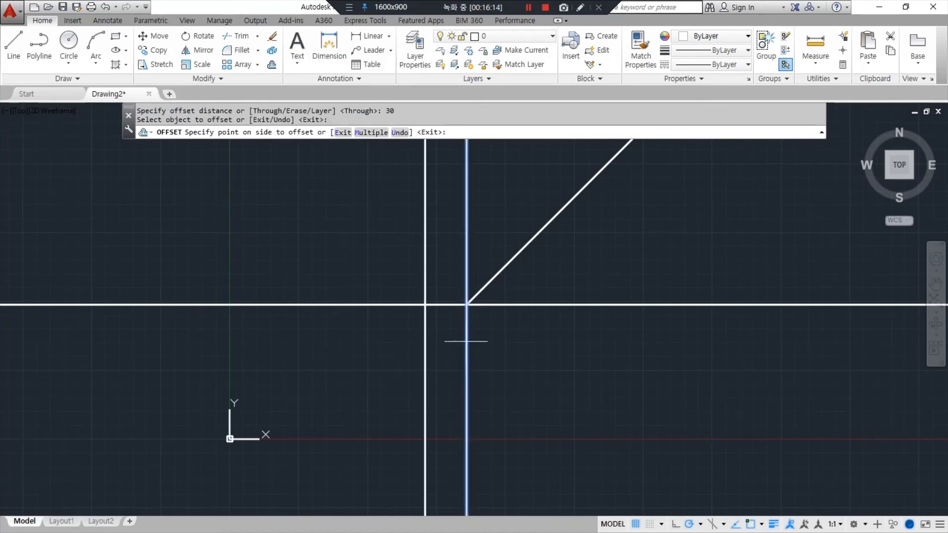
left_click(306, 337)
key("Return")
Step: Offset the horizontal construction line 20 downward to outline the front view
key("Return")
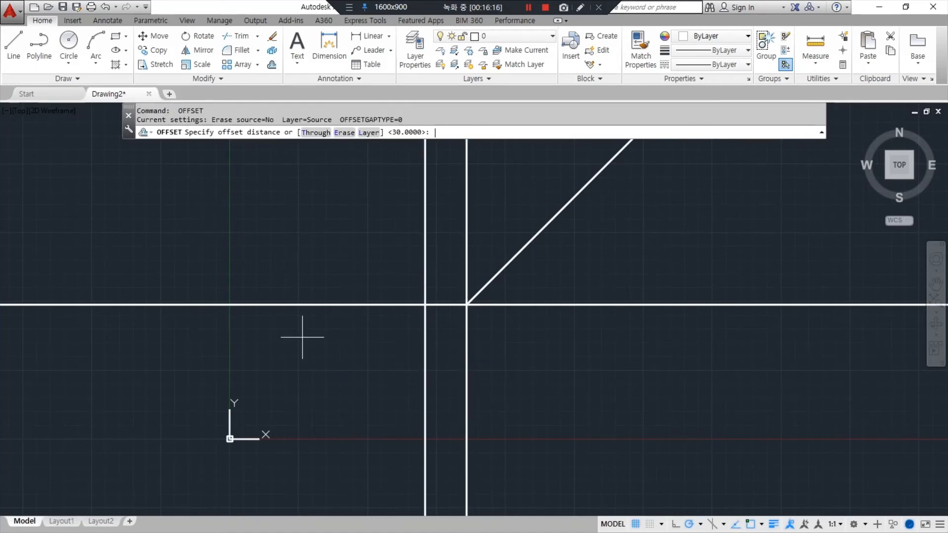
type("20")
key("Return")
left_click(387, 306)
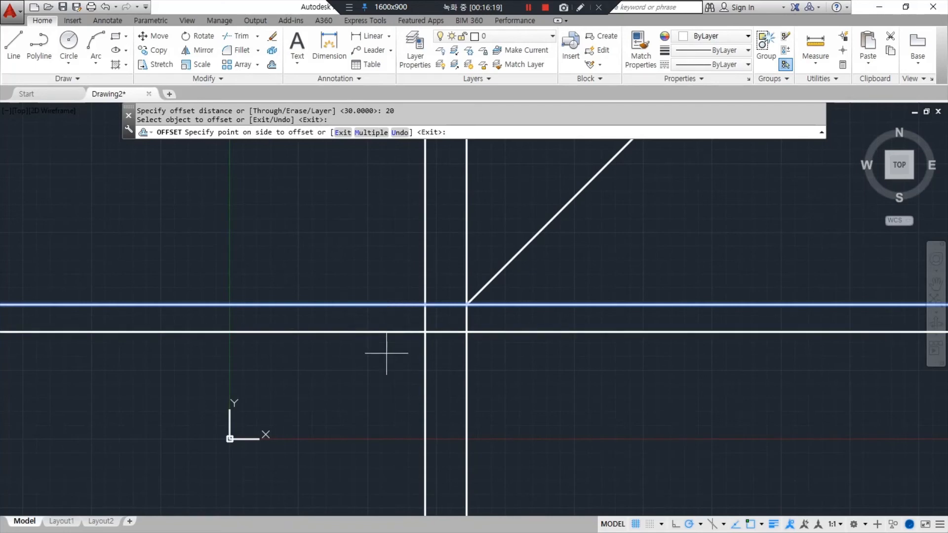
left_click(433, 343)
scroll(433, 342, "up", 4)
middle_click_drag(455, 343, 430, 349)
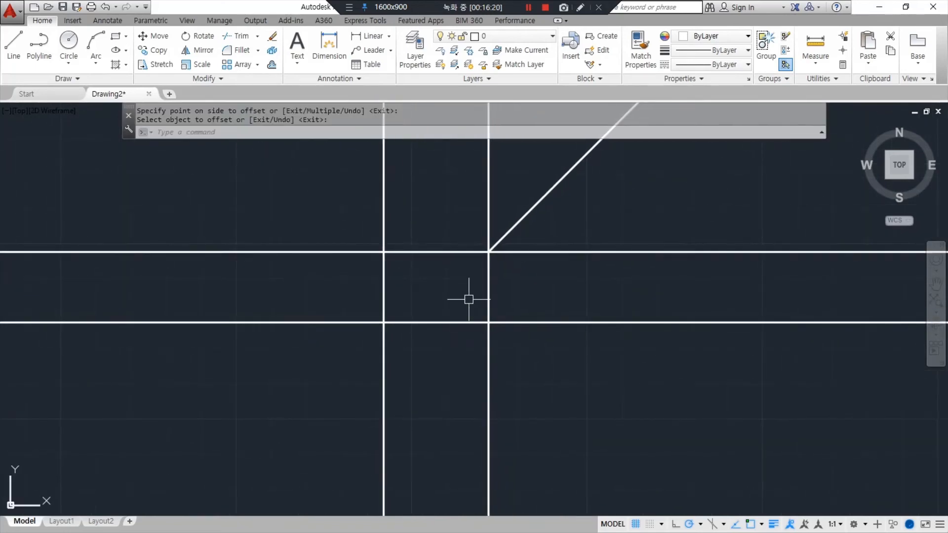
Step: Draw arrows across the front-view rectangle showing the leftward and downward offset directions, and clear them
left_click_drag(487, 291, 402, 291)
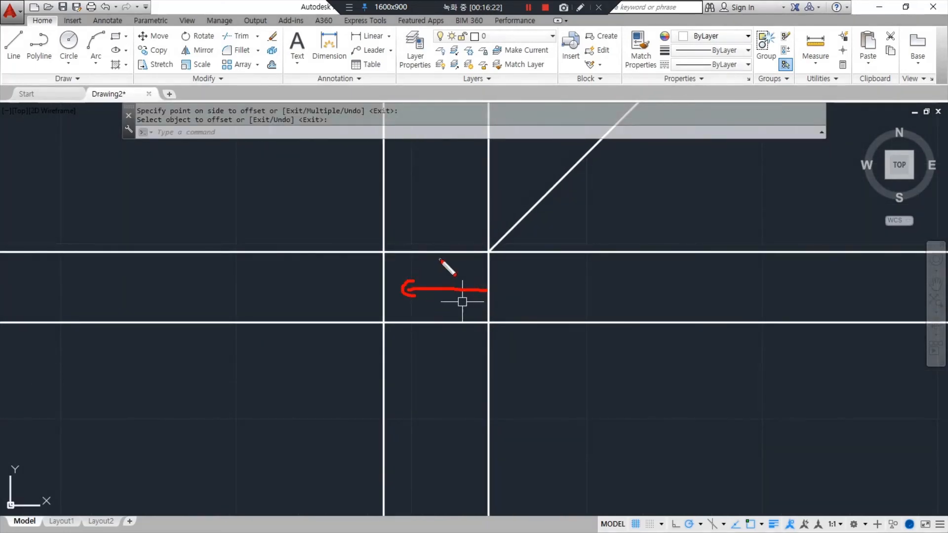
left_click_drag(440, 259, 445, 313)
key("Escape")
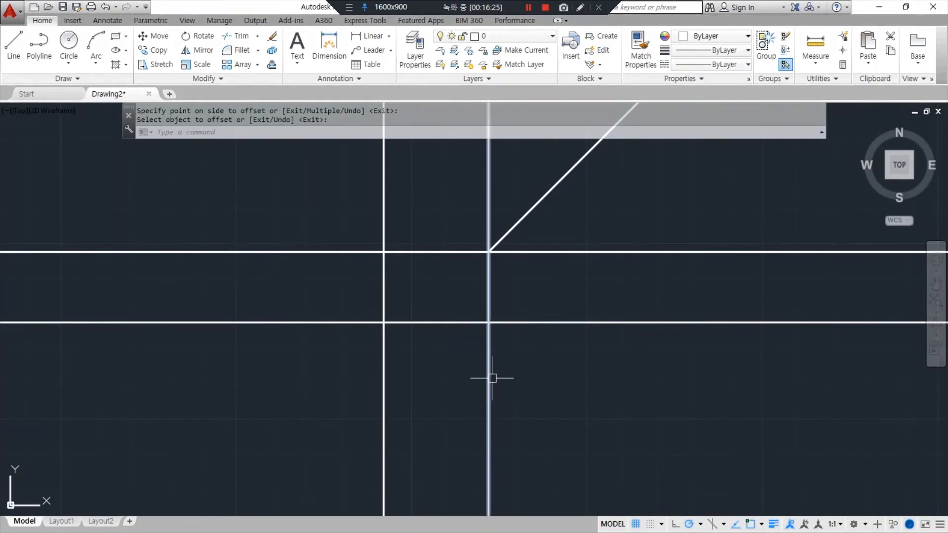
Step: Trim the construction lines that extend below and to the left of the front-view rectangle
type("tr")
key("Return")
key("Return")
left_click(561, 400)
left_click(383, 372)
left_click(318, 369)
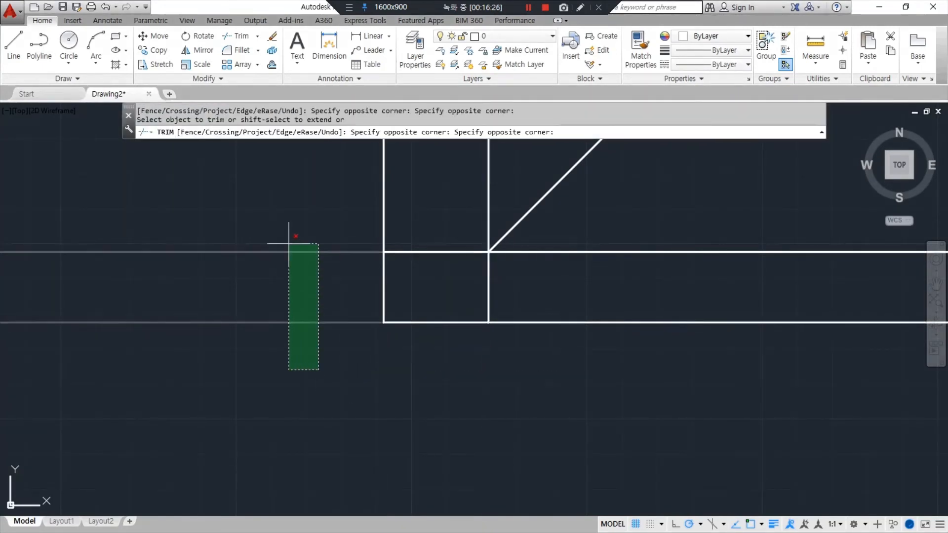
left_click(289, 244)
key("Return")
middle_click_drag(340, 304, 289, 350)
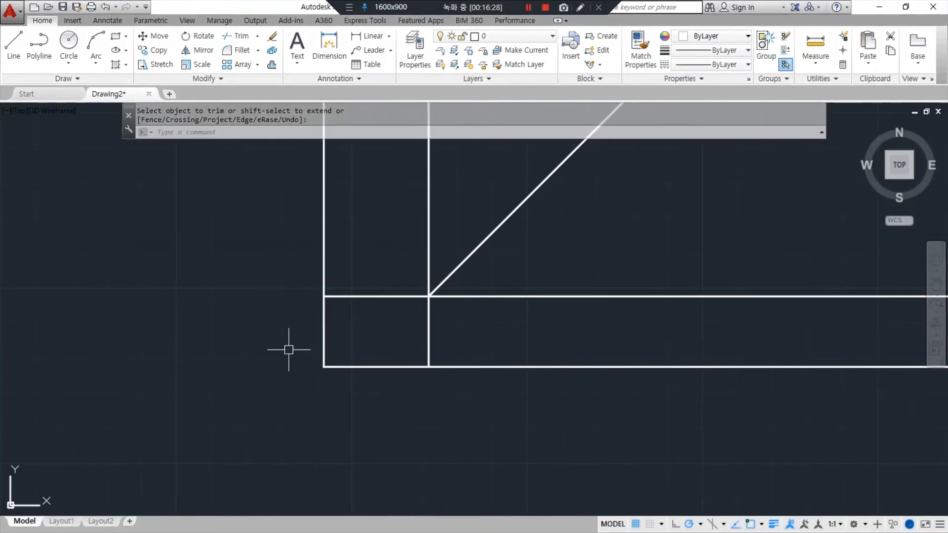
Step: Outline and hatch the front view in red, mark the 45° line's start and direction and the left vertical line, and clear the marks
mouse_move(422, 365)
left_mouse_down()
mouse_move(346, 365)
mouse_move(332, 327)
mouse_move(383, 303)
mouse_move(423, 336)
mouse_move(423, 352)
left_mouse_up()
mouse_move(371, 302)
left_mouse_down()
mouse_move(328, 332)
mouse_move(357, 334)
left_mouse_up()
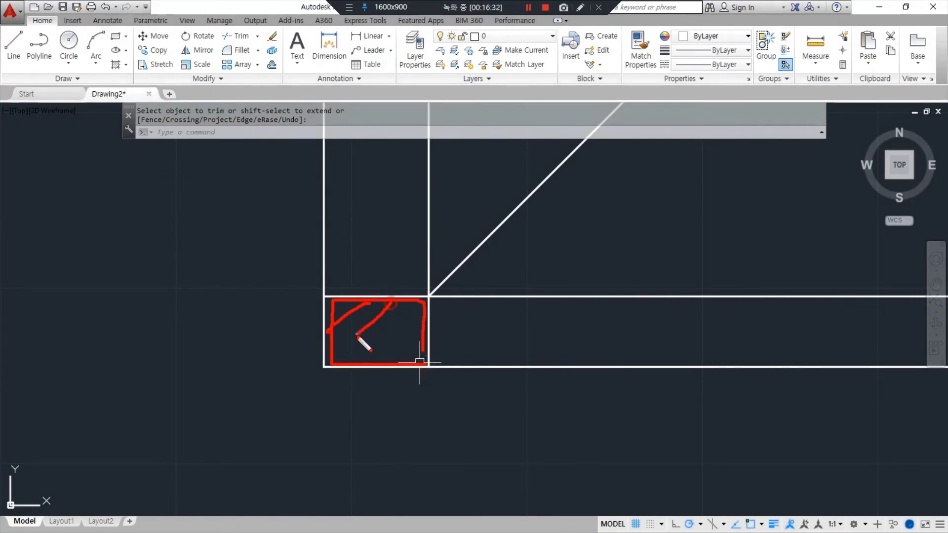
mouse_move(403, 313)
left_mouse_down()
mouse_move(364, 350)
mouse_move(393, 352)
left_mouse_up()
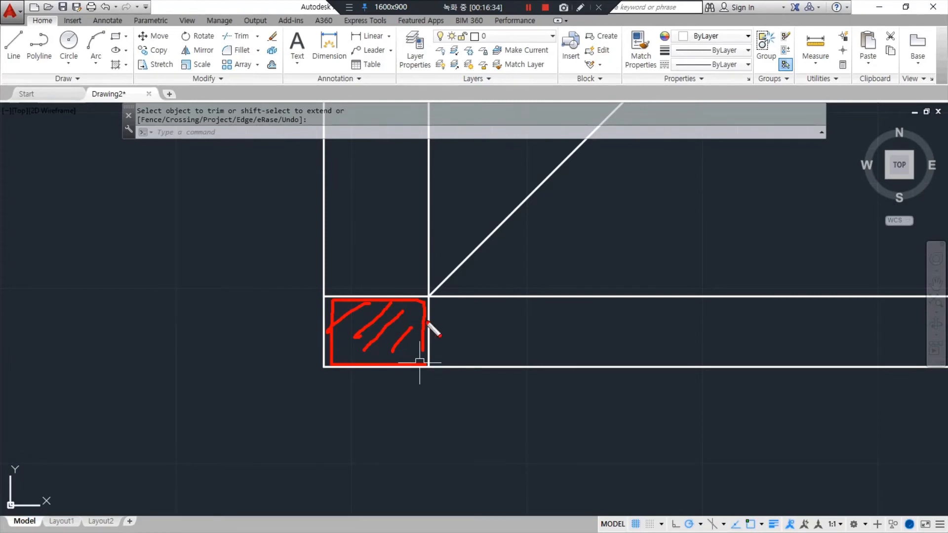
mouse_move(423, 305)
left_mouse_down()
mouse_move(428, 288)
mouse_move(443, 300)
mouse_move(499, 225)
mouse_move(504, 200)
mouse_move(523, 220)
left_mouse_up()
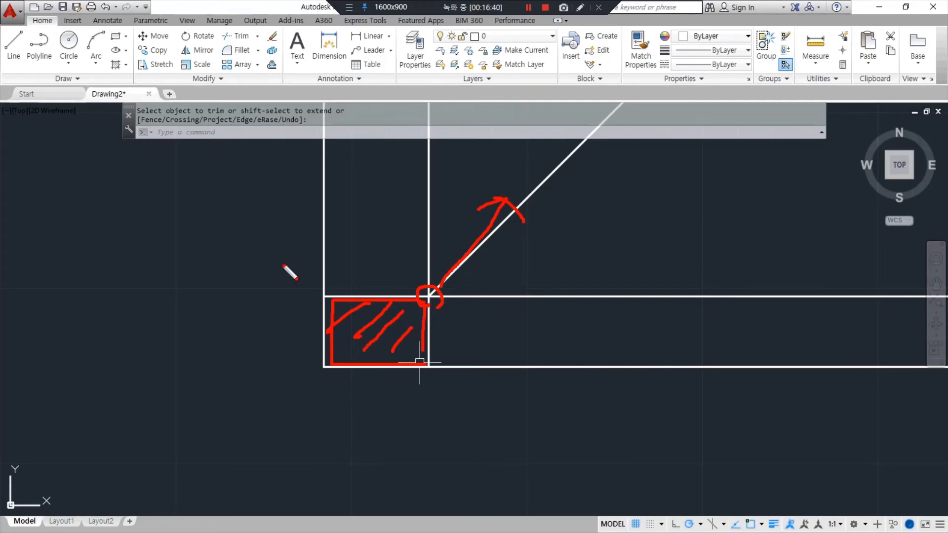
key("Escape")
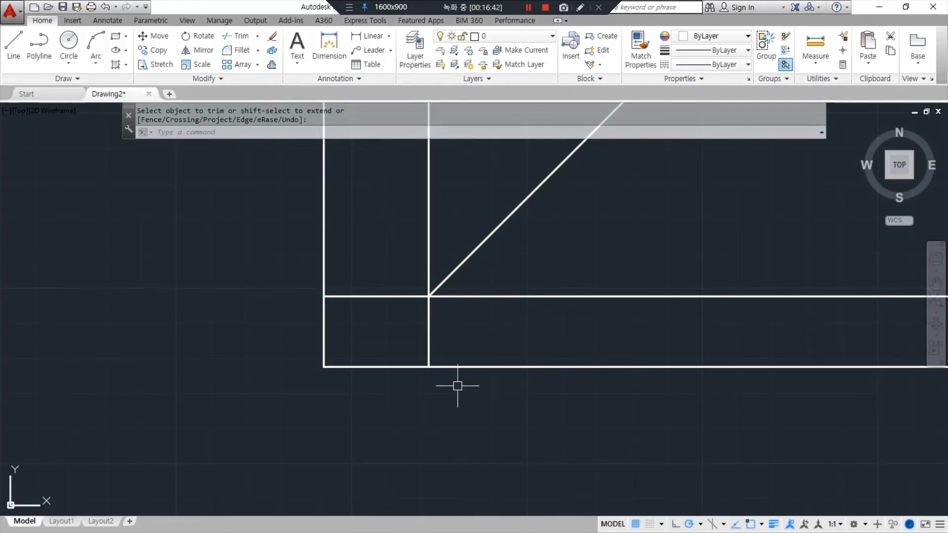
middle_click_drag(211, 271, 209, 353)
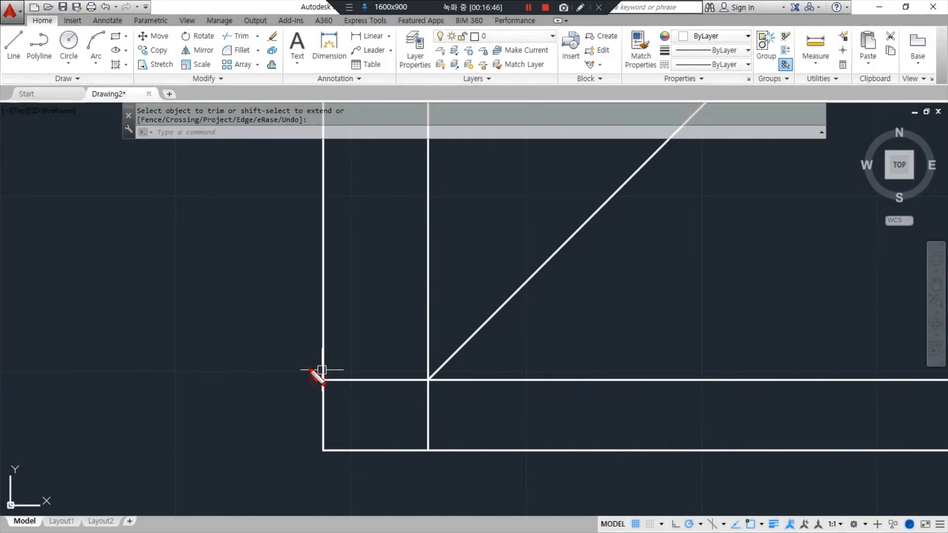
left_click_drag(319, 380, 315, 327)
key("Escape")
Step: Draw a transfer line from left of the vertical guides horizontally to the 45° line, then straight down to the front view's base line
type("l")
key("Return")
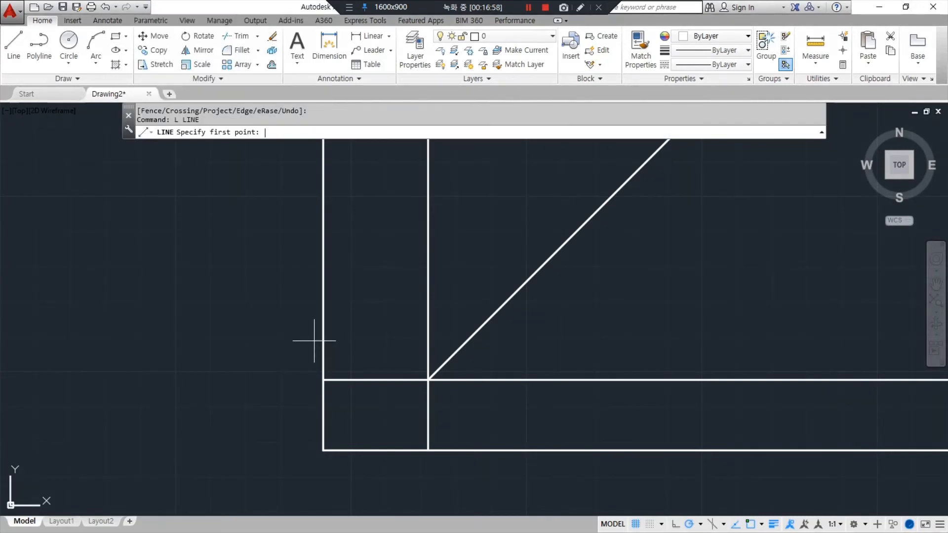
left_click(269, 337)
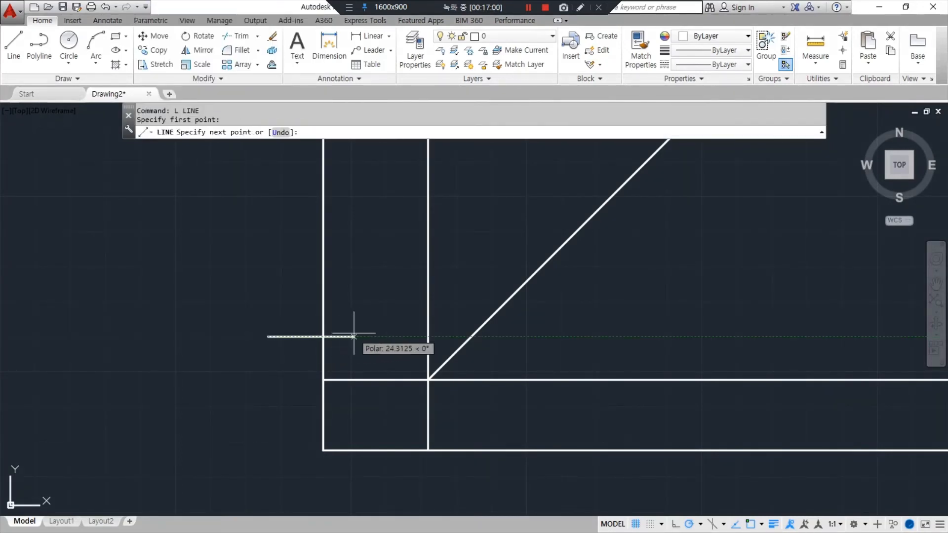
left_click(472, 337)
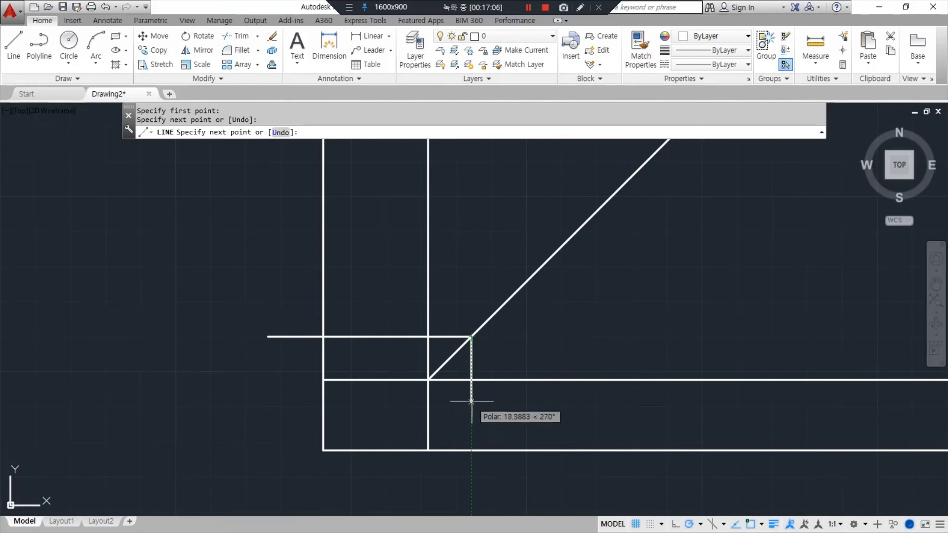
left_click(472, 451)
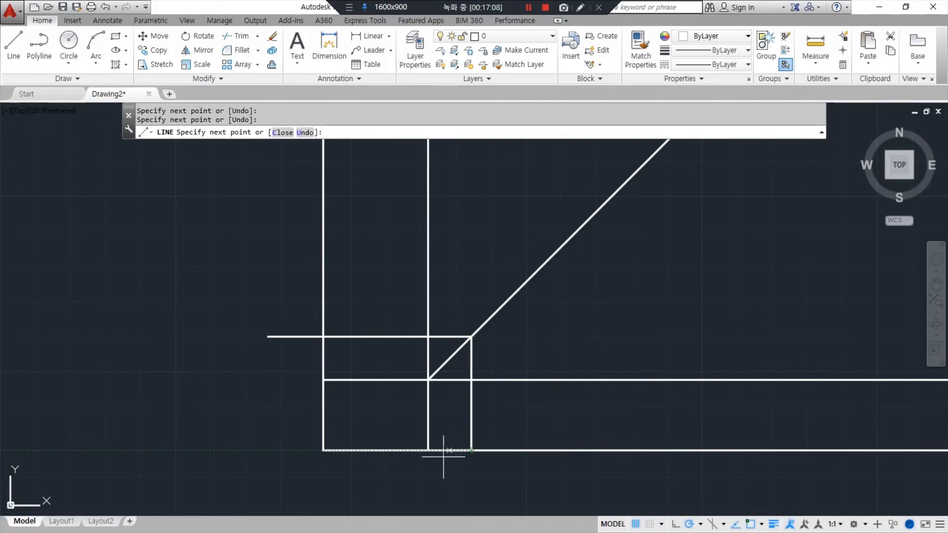
key("Return")
Step: Offset the vertical transfer line 10 to the right and the horizontal one 10 upward, and outline the top- and side-view areas in red
type("o")
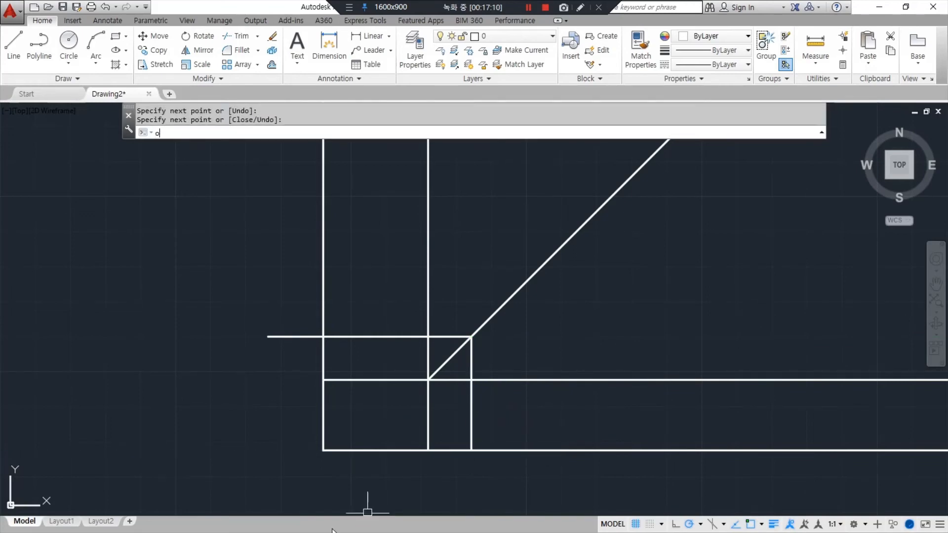
key("Return")
key("Return")
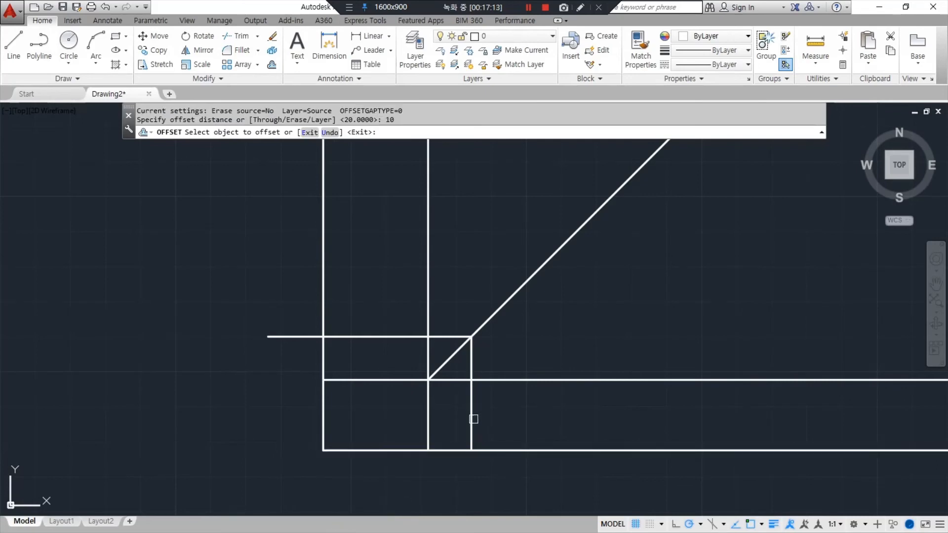
left_click(470, 421)
left_click(505, 415)
left_click(393, 337)
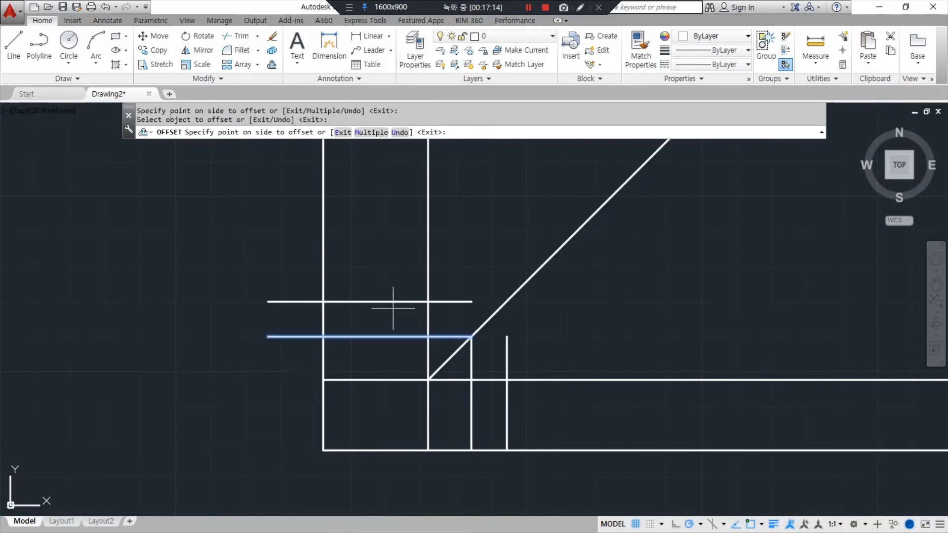
left_click(394, 309)
key("Return")
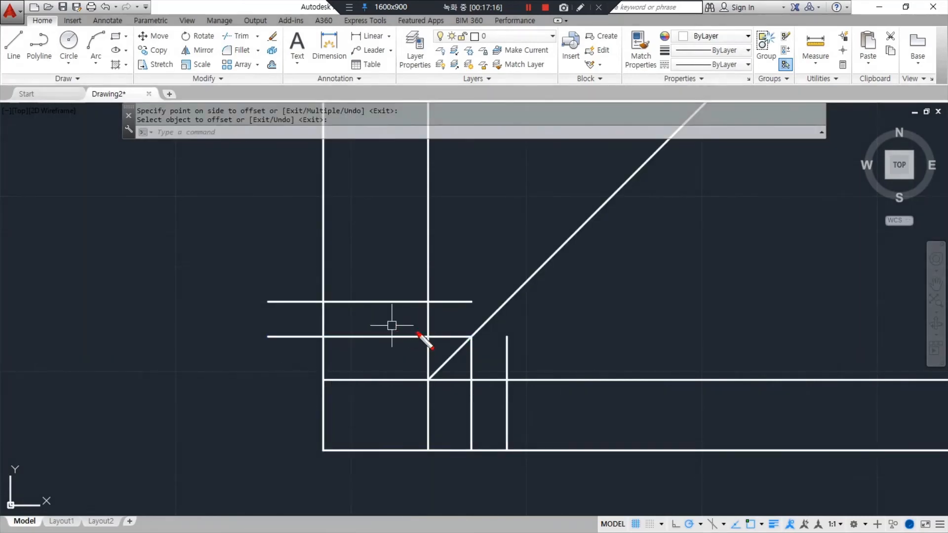
mouse_move(418, 334)
left_mouse_down()
mouse_move(330, 335)
mouse_move(402, 305)
left_mouse_up()
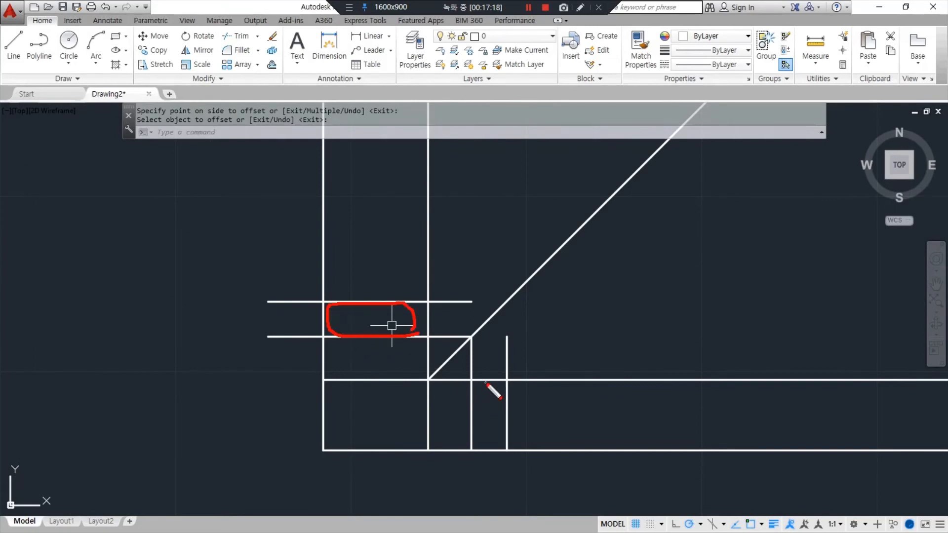
mouse_move(487, 383)
left_mouse_down()
mouse_move(472, 395)
mouse_move(499, 447)
mouse_move(503, 388)
left_mouse_up()
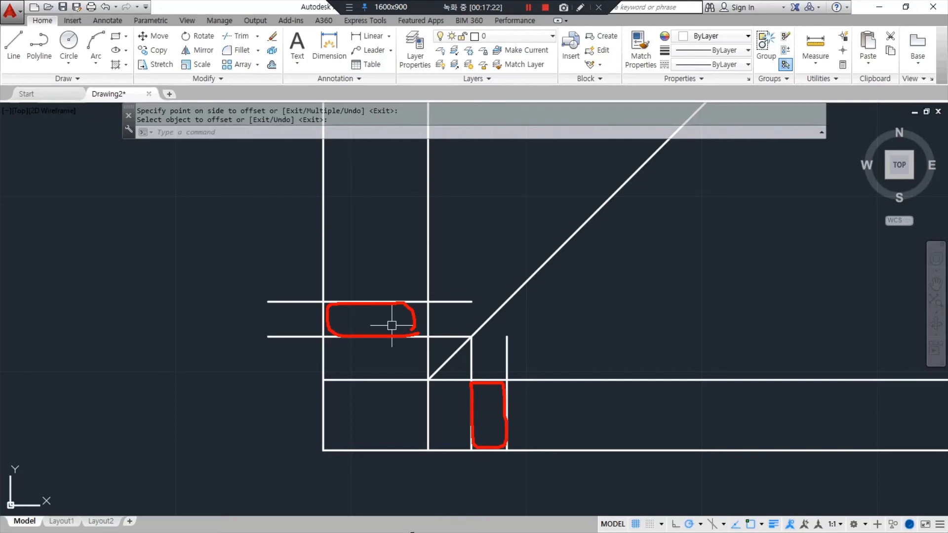
Step: Fillet the outer vertical line of the side view with the 45° line into a sharp corner
type("f")
key("Return")
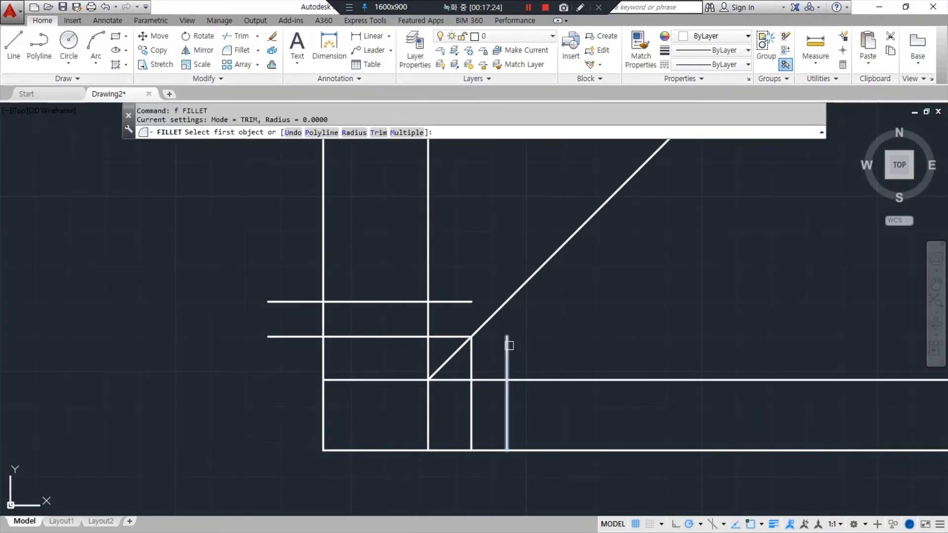
left_click(509, 346)
left_click(488, 325)
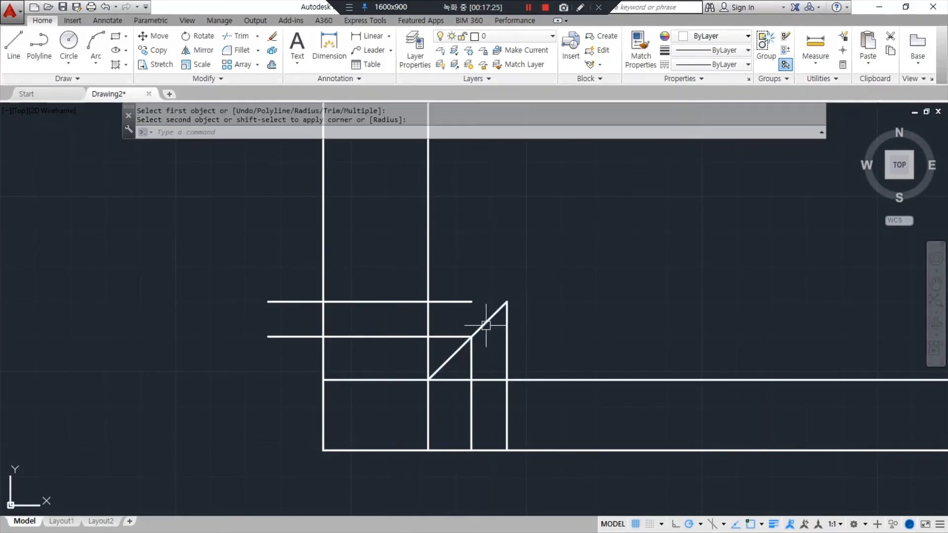
Step: Fence-trim the excess lines around the side view and between it and the front view, leaving a closed side-view rectangle
type("tr")
key("Return")
key("Return")
type("f")
key("Return")
left_click(550, 475)
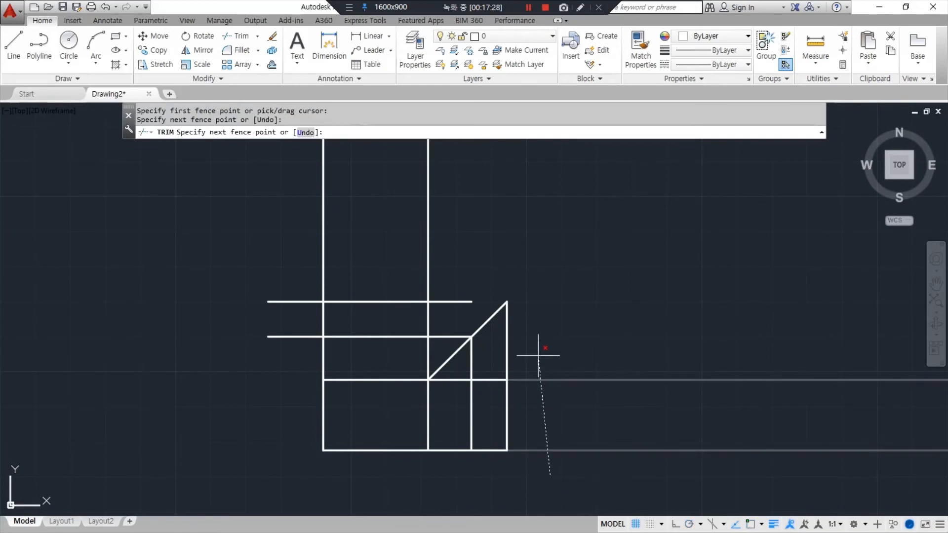
left_click(538, 356)
left_click(464, 369)
left_click(450, 468)
key("Return")
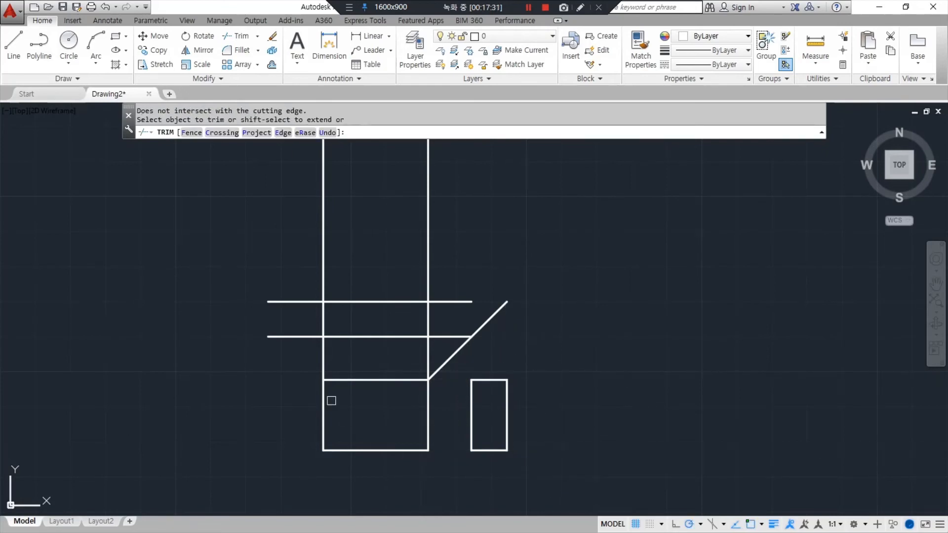
Step: Fence-trim the guide lines below, beside and above the top view, leaving a closed top-view rectangle
key("Return")
left_click(308, 358)
left_click(438, 347)
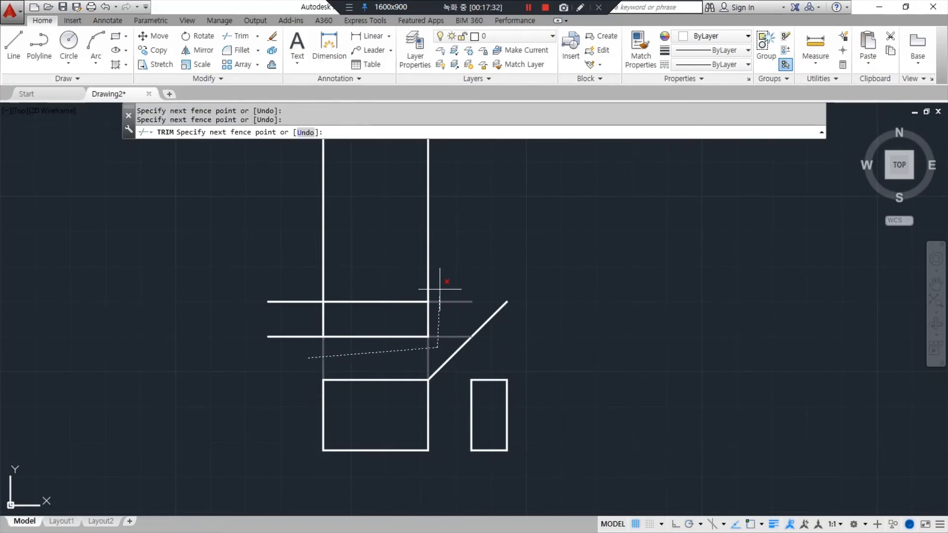
left_click(440, 287)
left_click(322, 287)
left_click(296, 349)
key("Return")
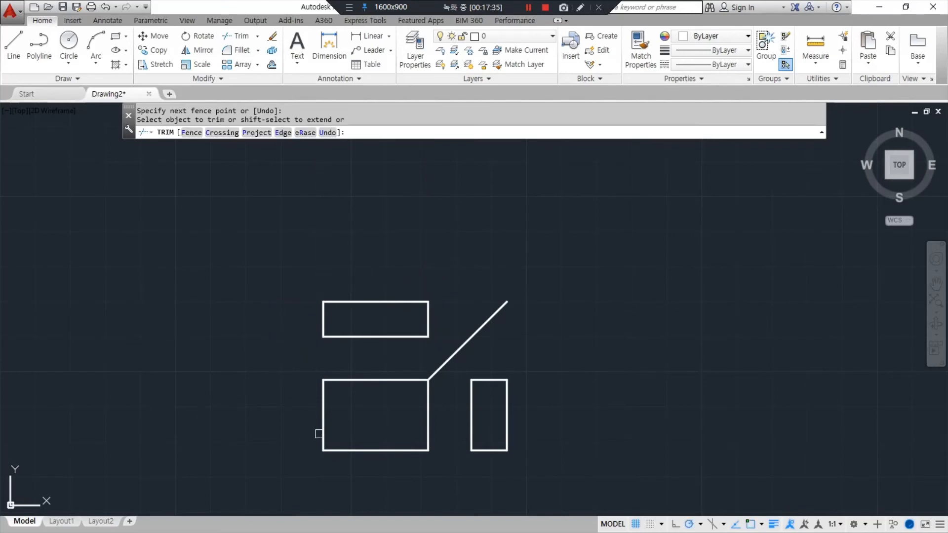
left_click(323, 433)
Step: Mark the front, side and top views with red loops, clear the marks and leave the Trim command
left_click_drag(360, 431, 357, 427)
left_click_drag(492, 420, 494, 423)
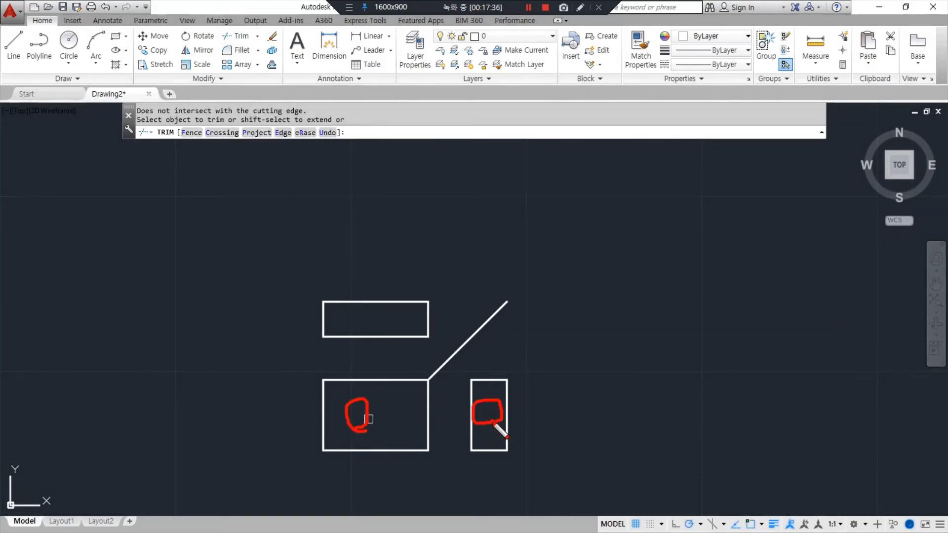
left_click_drag(363, 315, 371, 327)
key("Escape")
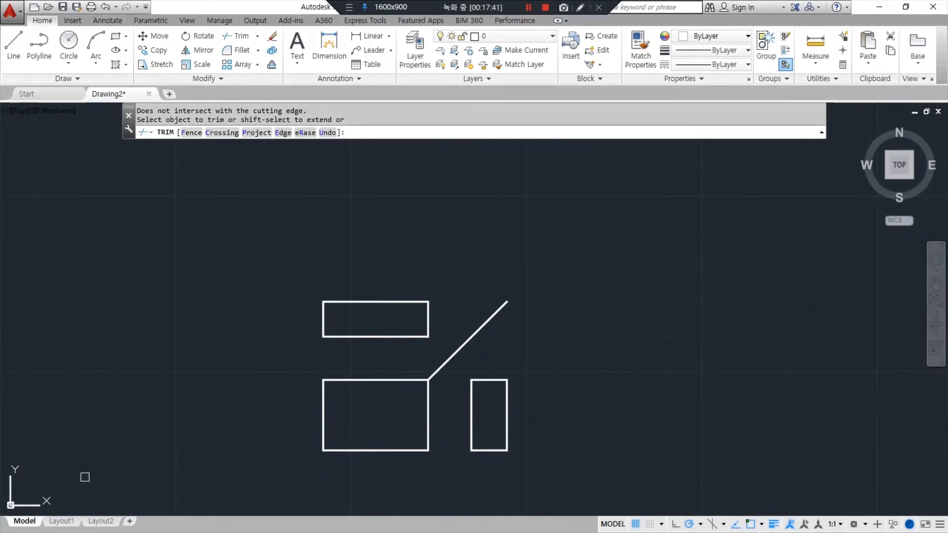
scroll(344, 237, "down", 2)
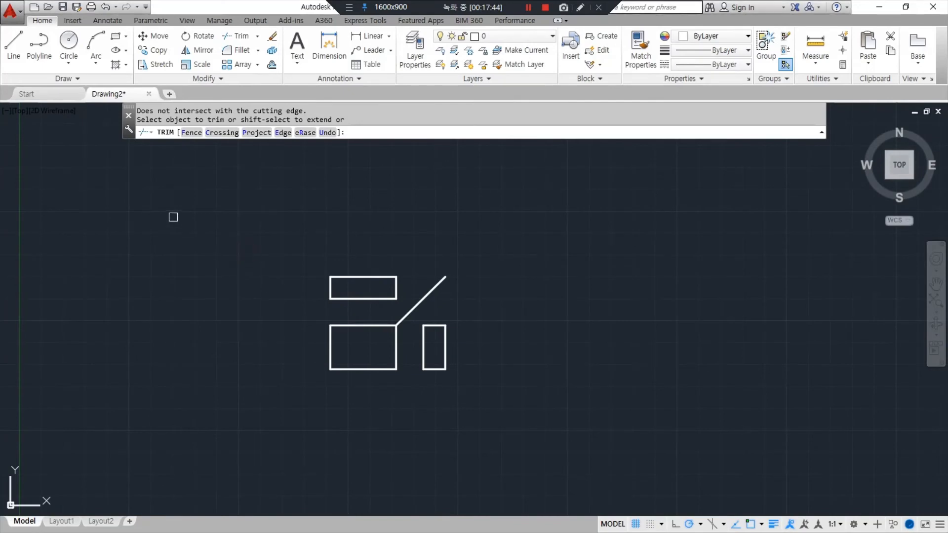
key("Escape")
key("Escape")
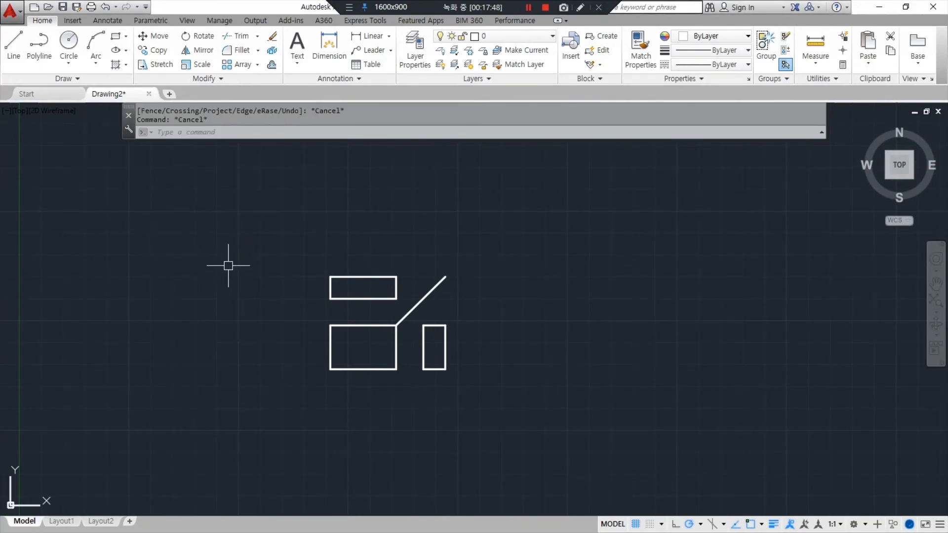
Step: Create a rectangular array of the three views and the 45° line with 4 columns and 3 rows
type("ar")
key("Return")
left_click(243, 228)
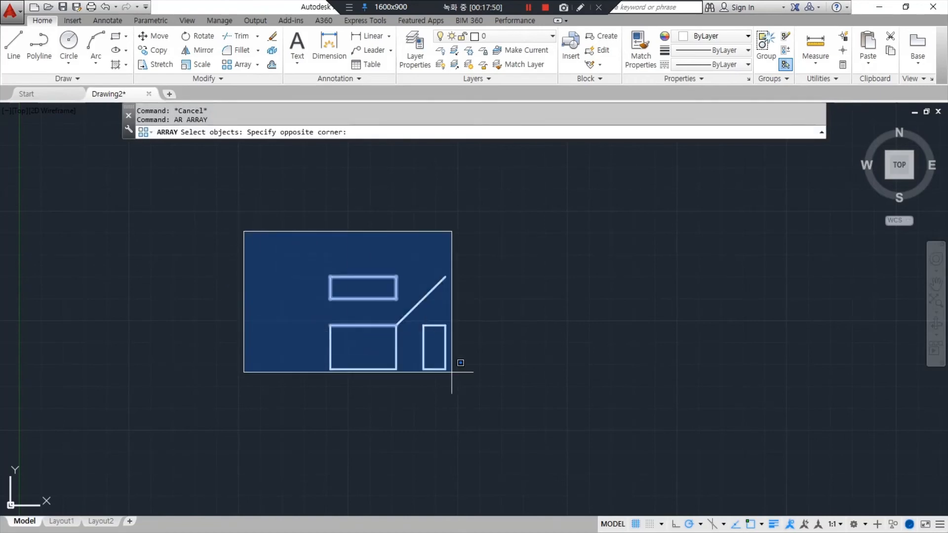
left_click(521, 393)
key("Return")
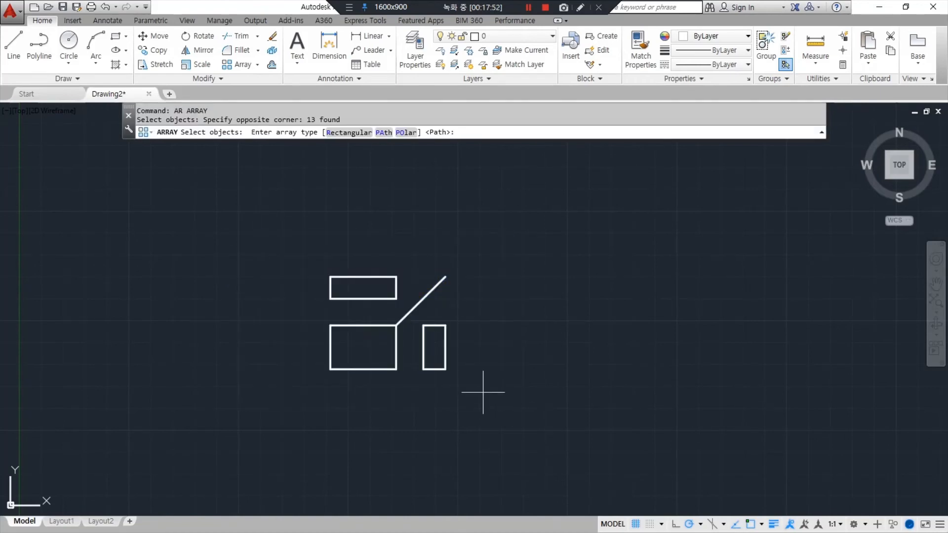
left_click(334, 132)
scroll(148, 292, "down", 4)
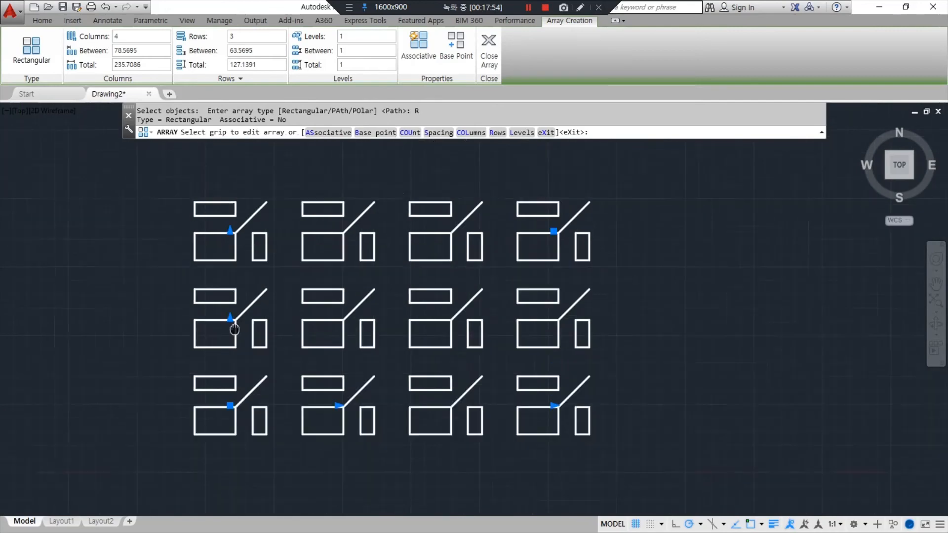
Step: Set the array's column and row spacing to 150 each and finish the array
left_click(144, 55)
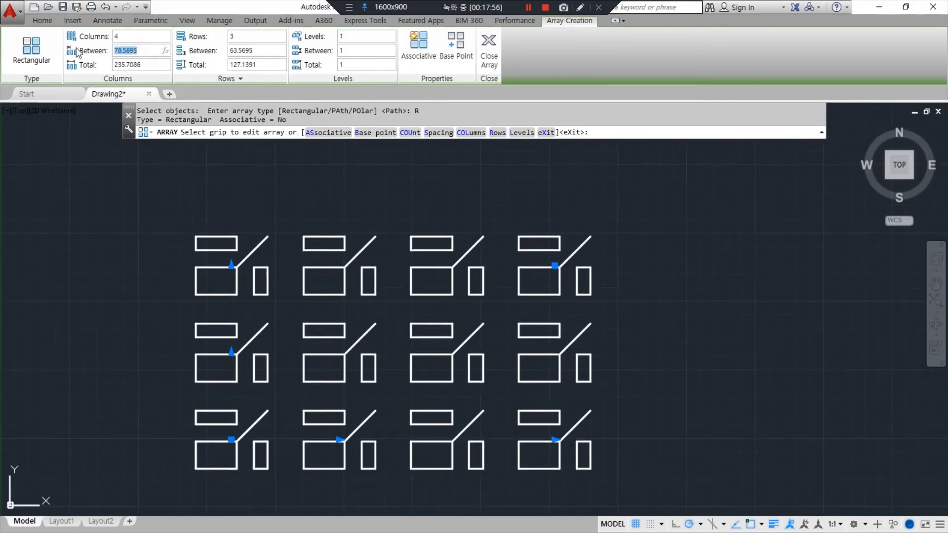
key("Return")
left_click(247, 50)
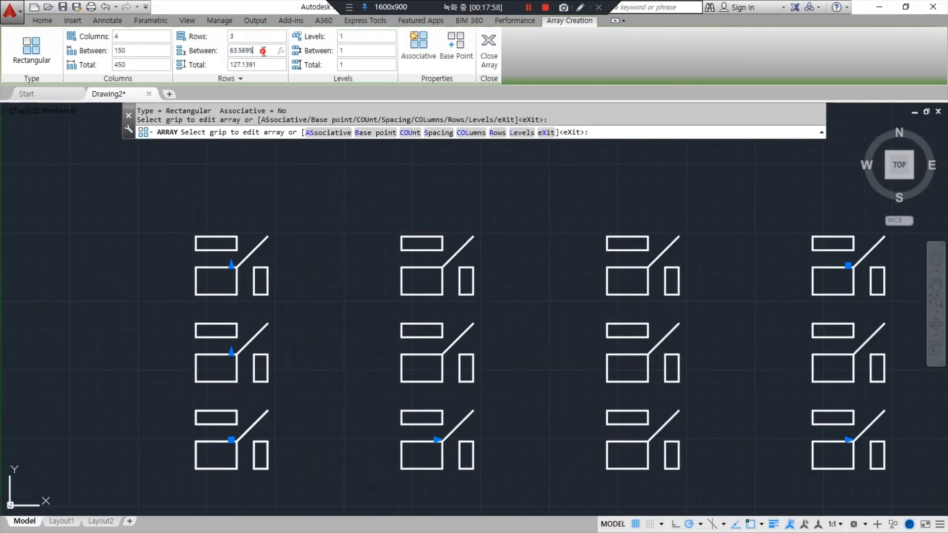
type("150")
key("Return")
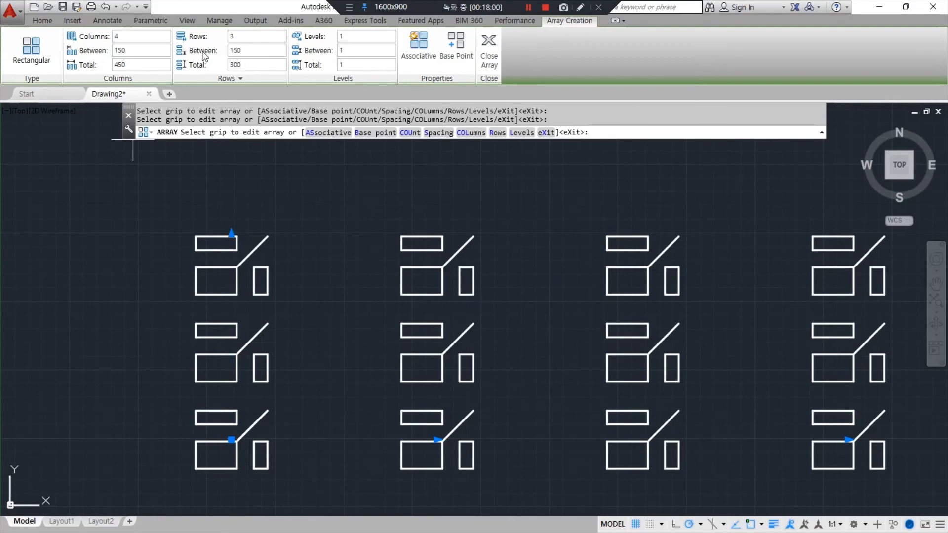
left_click(489, 60)
Step: Mark the rows of arrayed view sets with three red pen strokes and clear the marks
scroll(381, 250, "down", 3)
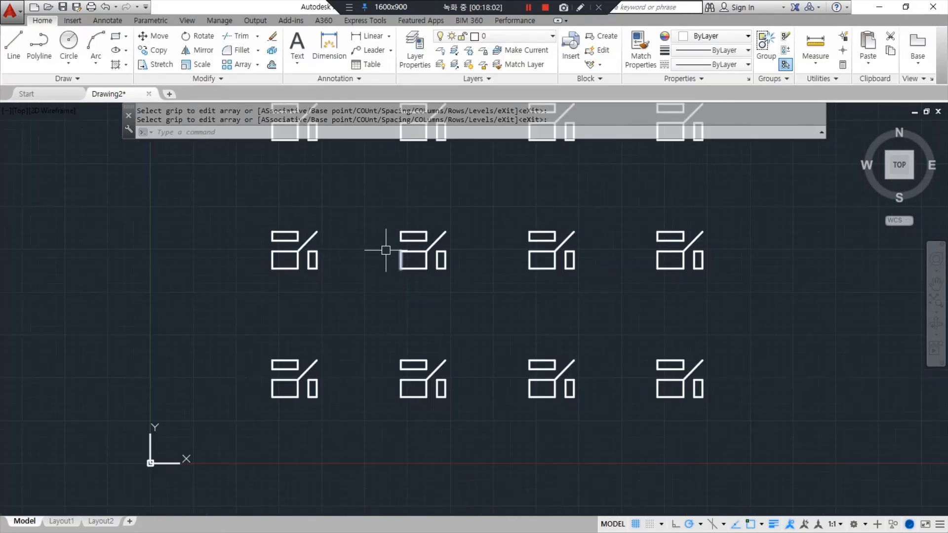
left_click_drag(264, 262, 648, 294)
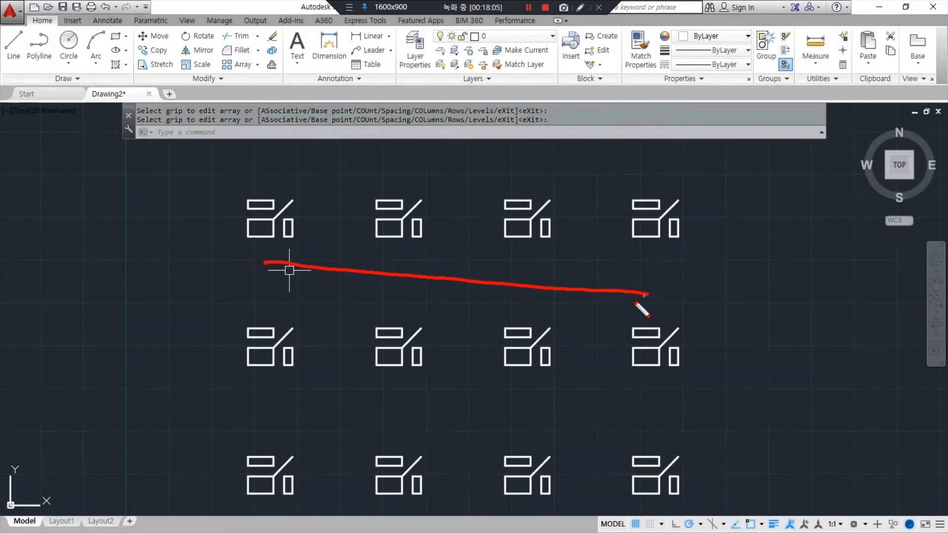
left_click_drag(361, 379, 537, 387)
mouse_move(354, 473)
left_mouse_down()
mouse_move(406, 479)
mouse_move(656, 458)
left_mouse_up()
key("Escape")
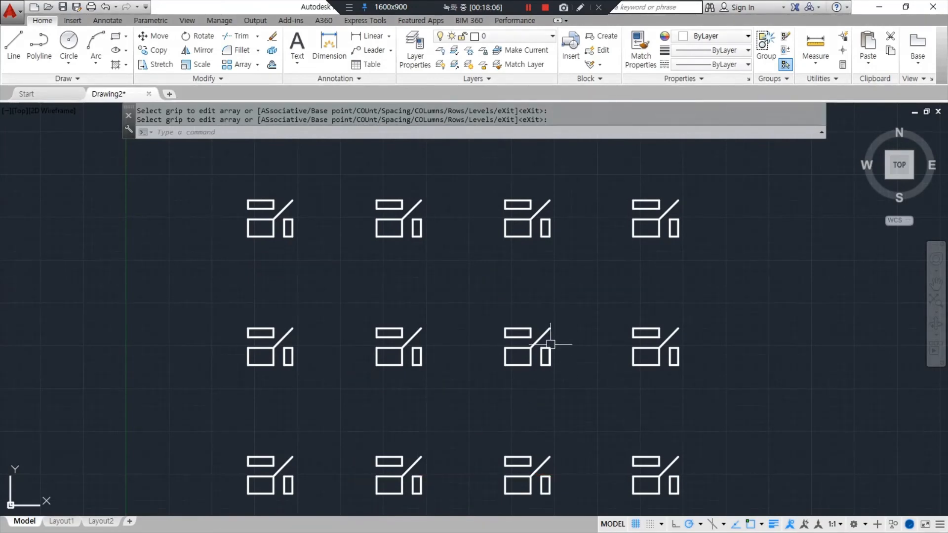
Step: Erase the 45° transfer line from the finished view set beside the next template
middle_click_drag(545, 338, 550, 321)
scroll(382, 326, "up", 4)
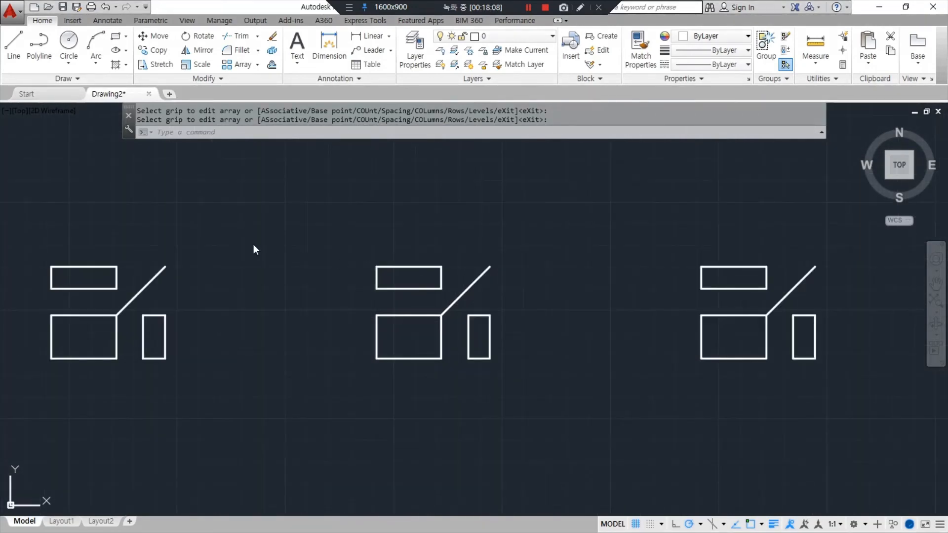
left_click(142, 288)
key("Delete")
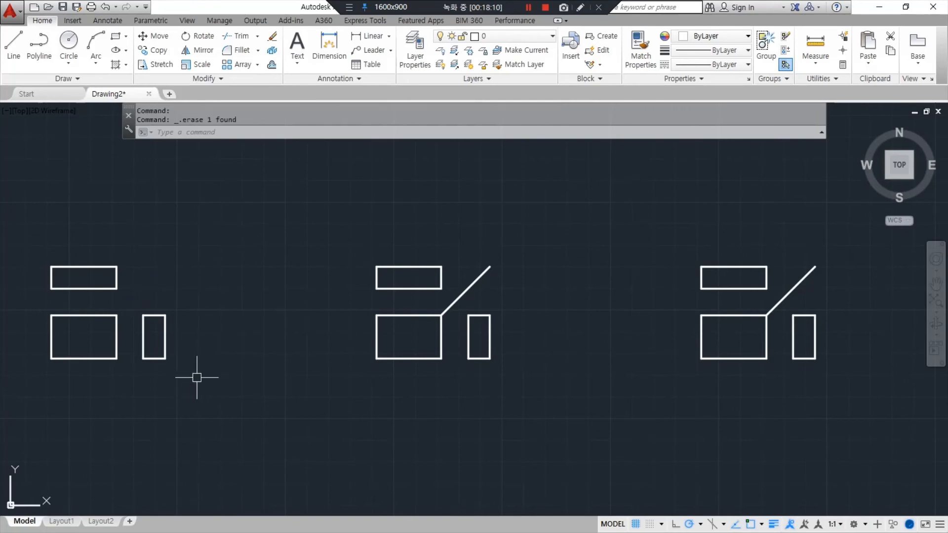
Step: Offset the left and top edges of the next set's front view inward by 10
middle_click_drag(164, 350, 280, 340)
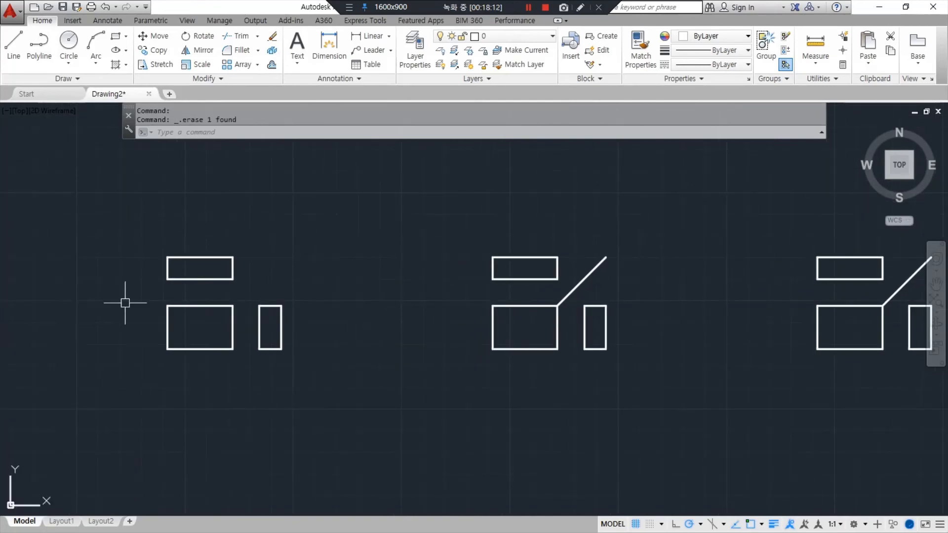
middle_click_drag(421, 269, 267, 304)
scroll(401, 331, "up", 1)
scroll(401, 331, "up", 2)
middle_click_drag(379, 383, 438, 364)
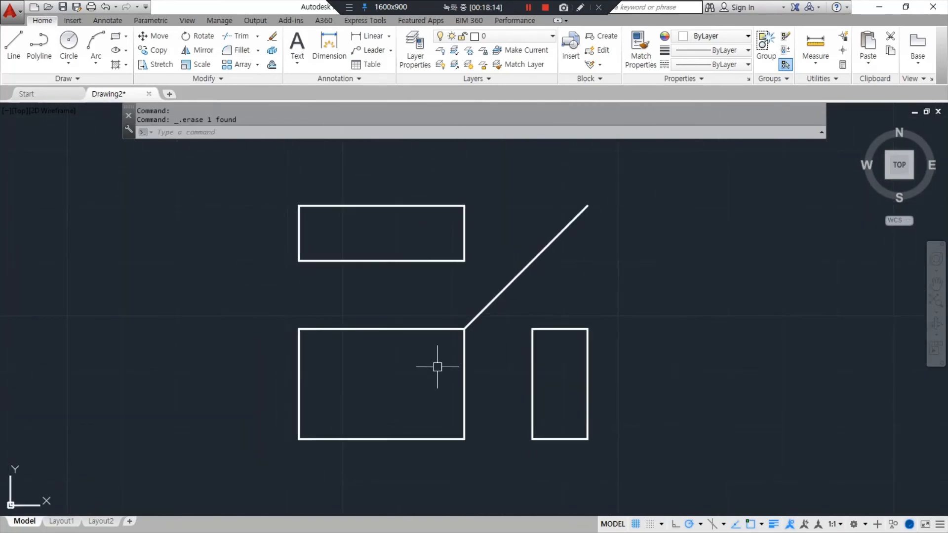
type("o")
key("Return")
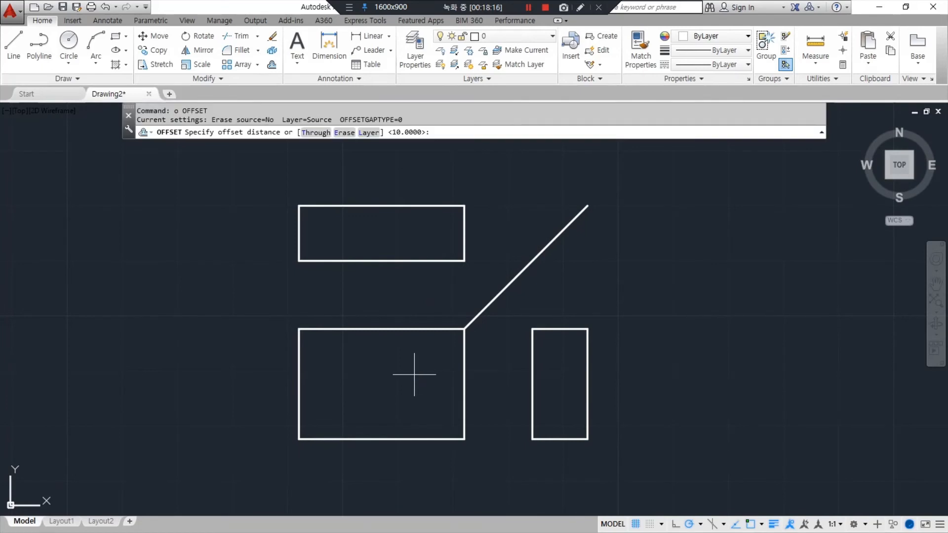
type("10")
key("Return")
left_click(299, 371)
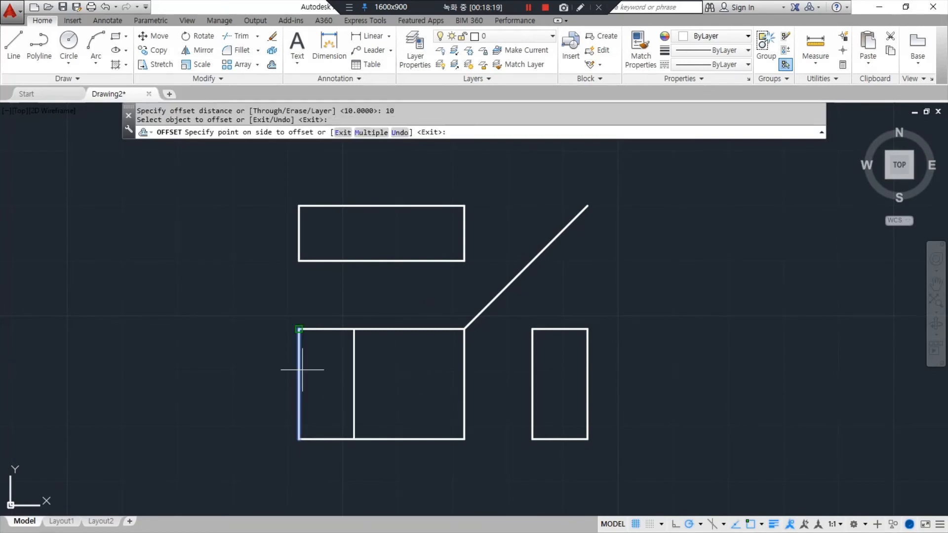
left_click(321, 350)
left_click(331, 330)
left_click(341, 376)
key("Return")
Step: Fillet the front view's lines at radius 0 into a step cut out of the upper-left corner
type("f")
key("Return")
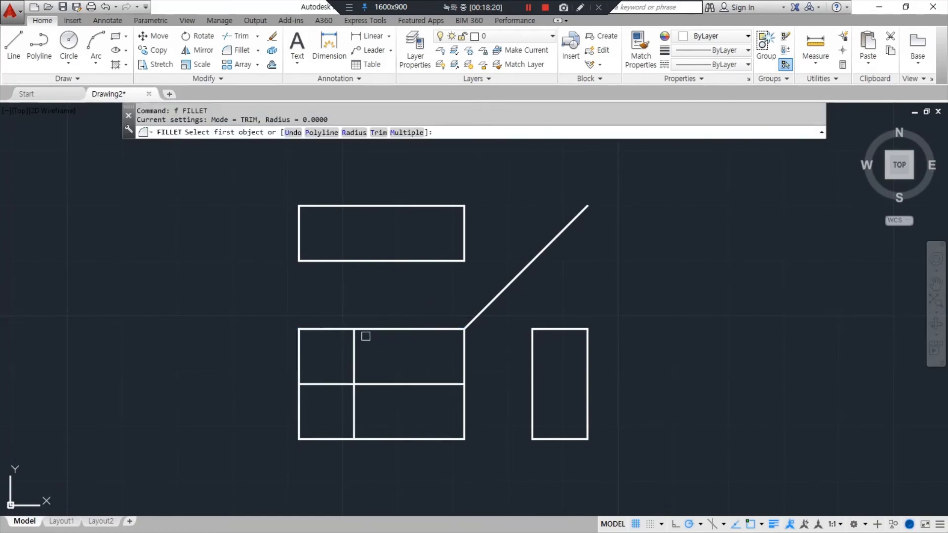
left_click(354, 339)
left_click(352, 350)
key("Return")
left_click(354, 362)
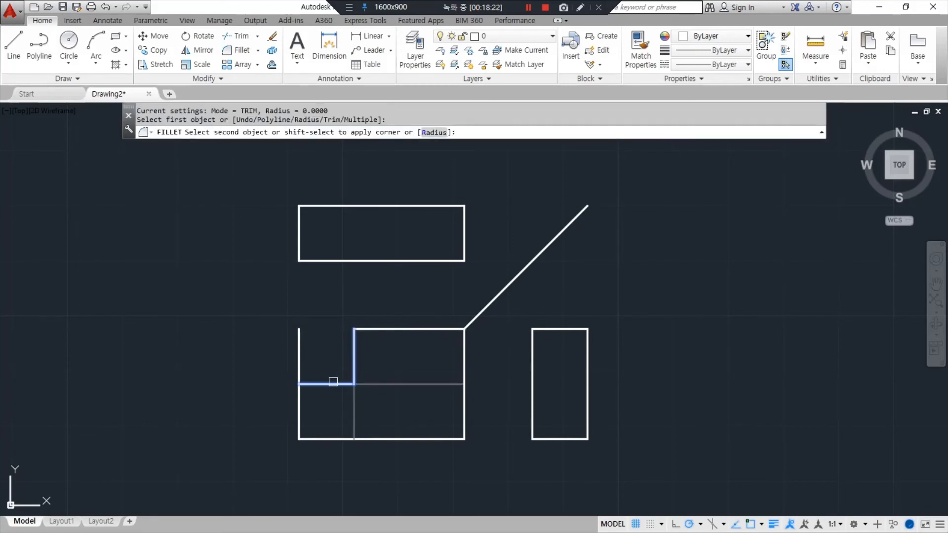
left_click(333, 384)
key("Return")
left_click(313, 383)
left_click(299, 395)
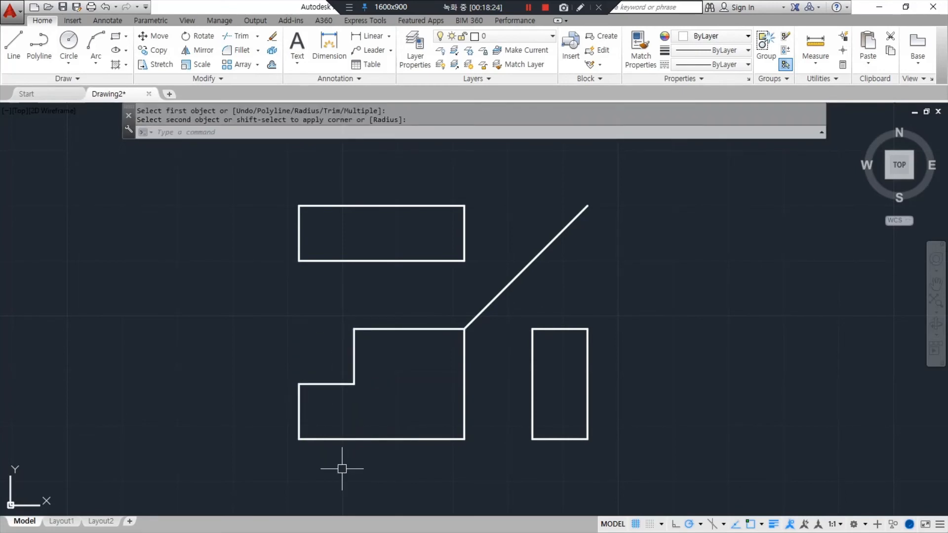
mouse_move(297, 461)
left_mouse_down()
mouse_move(334, 286)
mouse_move(514, 392)
mouse_move(445, 482)
mouse_move(329, 478)
left_mouse_up()
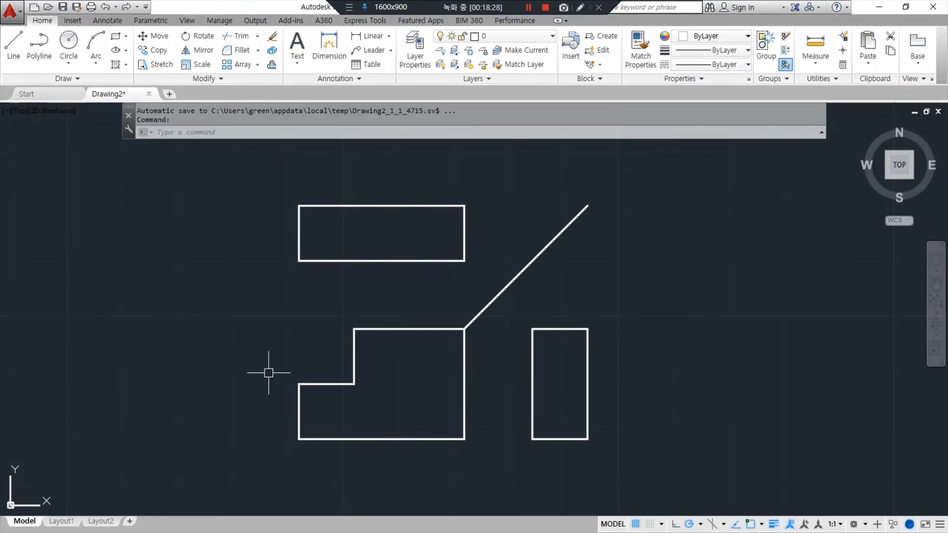
Step: Offset the top view's left edge inward by 10 and leave the Offset command
type("O")
key("Return")
type("10")
key("Return")
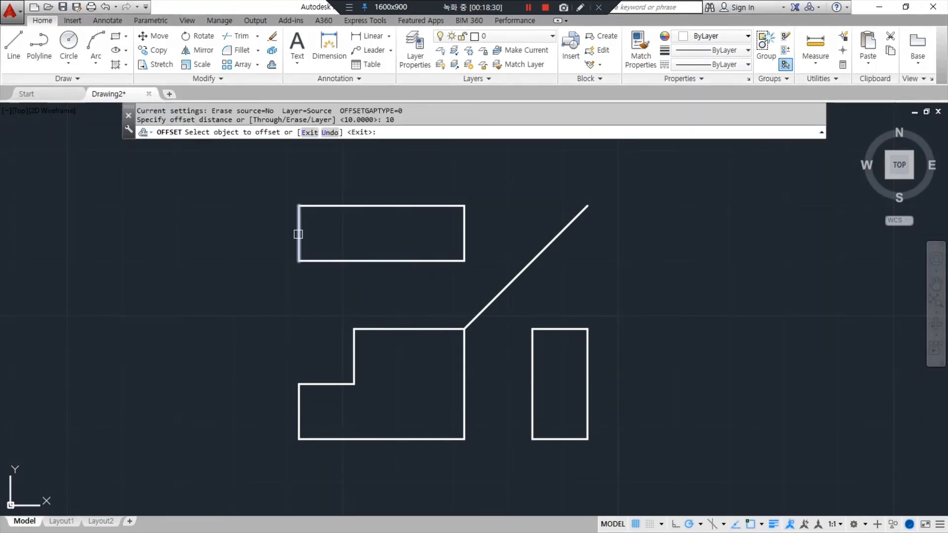
left_click(298, 222)
left_click(333, 237)
key("Return")
key("Escape")
key("Escape")
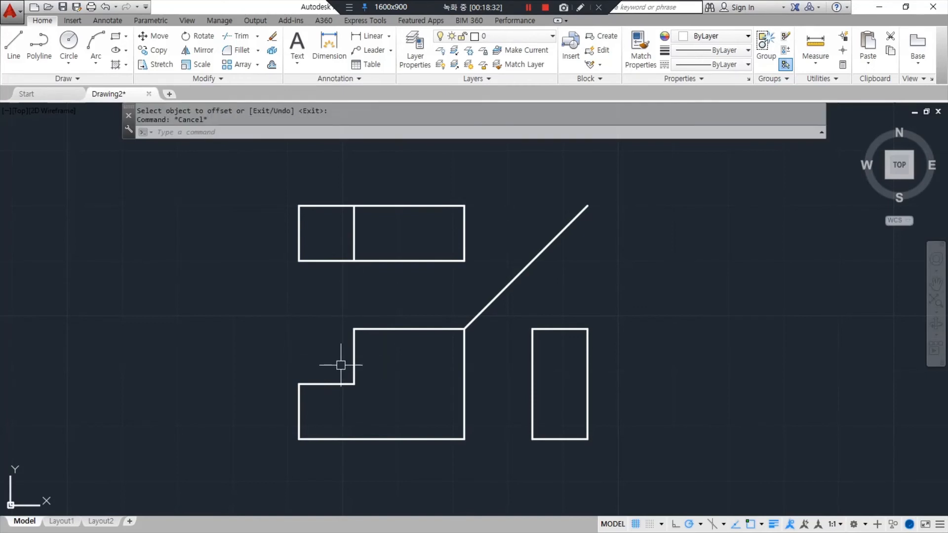
Step: Offset the side view's top edge downward by 10 to draw the step edge as a solid line
type("o")
key("Return")
type("10")
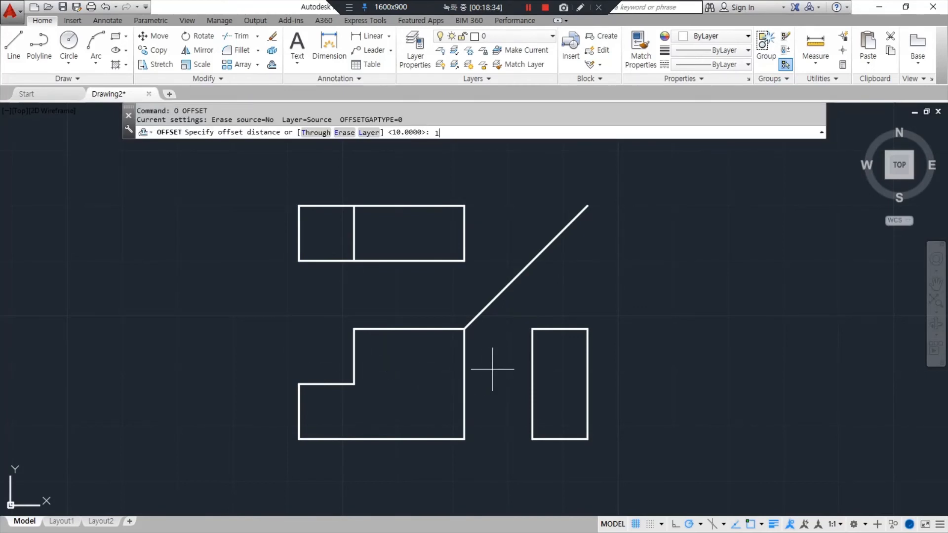
key("Return")
left_click(569, 329)
left_click(553, 396)
key("Return")
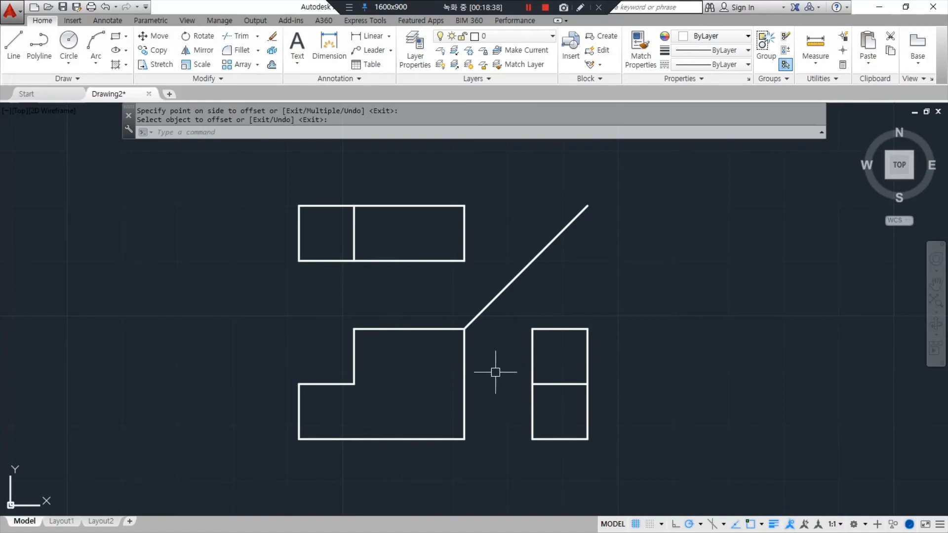
Step: Mark the side viewing direction, the front view's right edge and its notch in red, and clear the marks
mouse_move(606, 368)
left_mouse_down()
mouse_move(497, 374)
mouse_move(528, 385)
left_mouse_up()
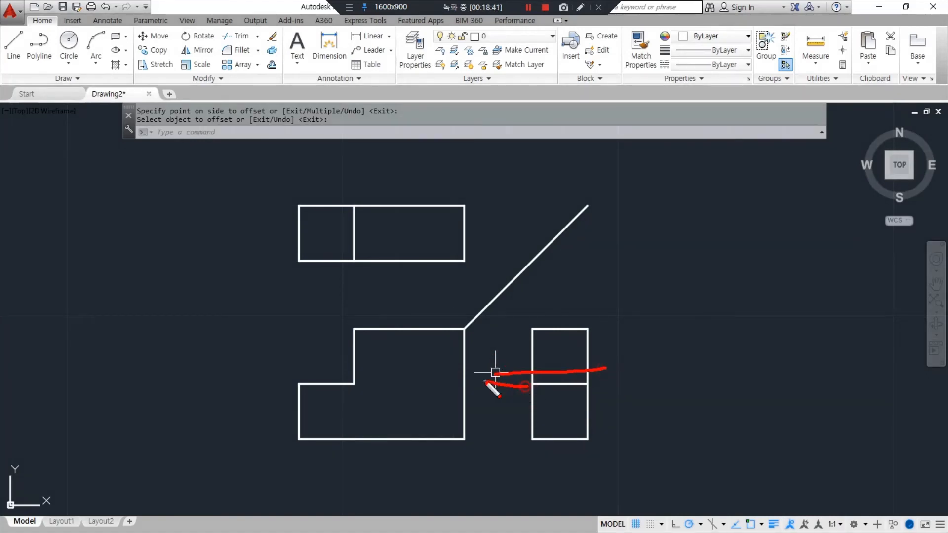
mouse_move(469, 329)
left_mouse_down()
mouse_move(454, 341)
mouse_move(462, 416)
left_mouse_up()
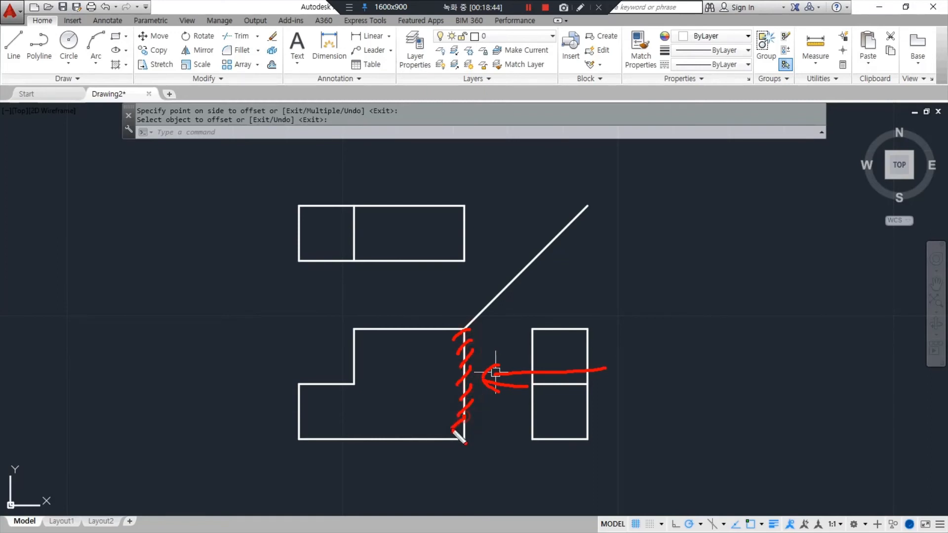
mouse_move(363, 400)
left_mouse_down()
mouse_move(340, 402)
mouse_move(324, 357)
mouse_move(374, 401)
left_mouse_up()
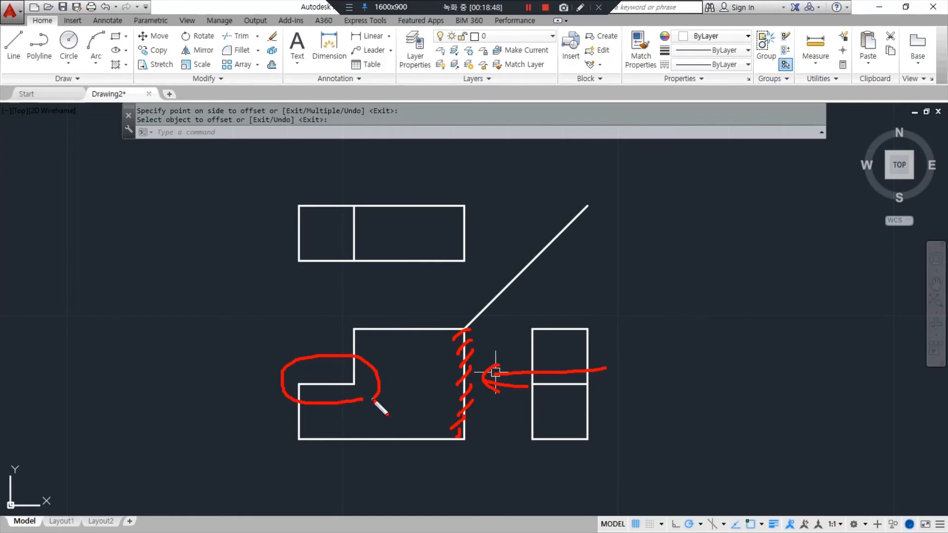
key("Escape")
Step: Erase the solid middle line from the side view and circle that view in red
left_click(559, 385)
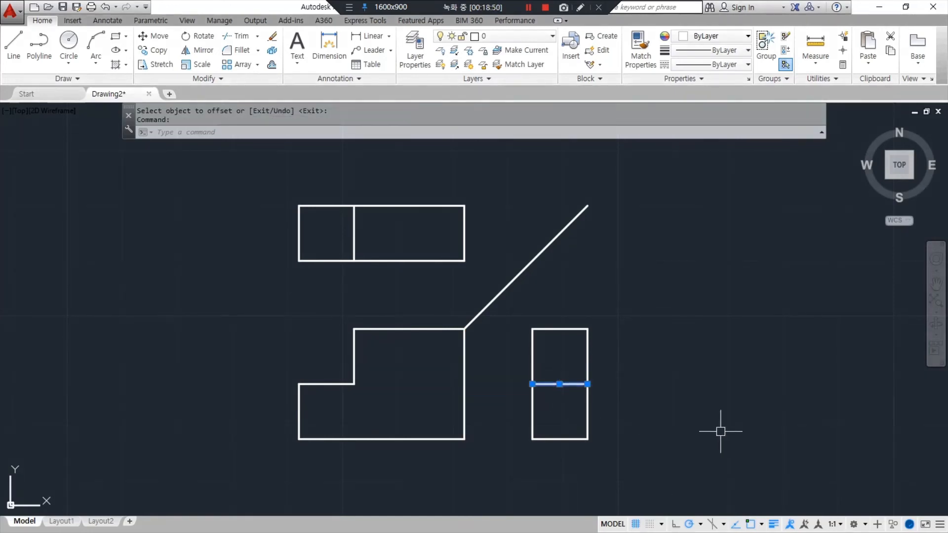
key("space")
key("Escape")
left_click(557, 384)
type("e")
key("Return")
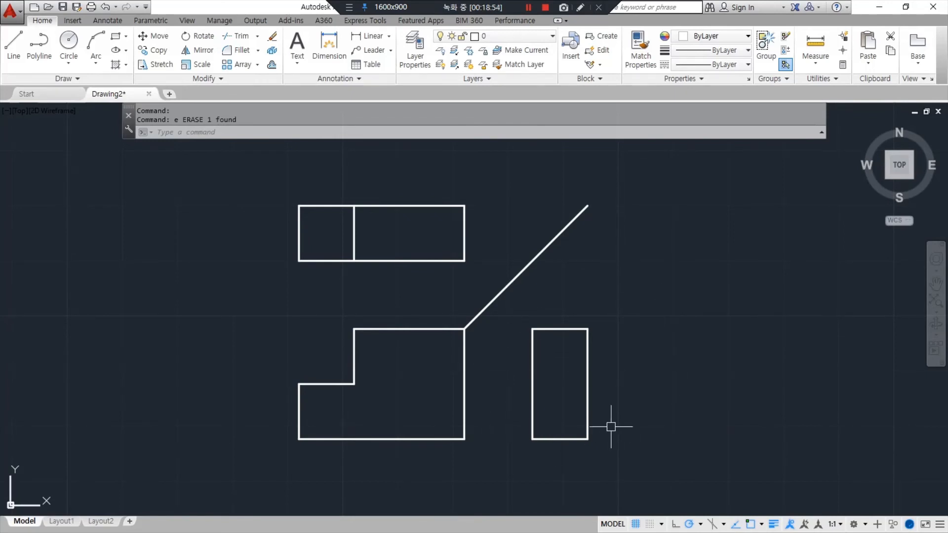
mouse_move(595, 321)
left_mouse_down()
mouse_move(499, 351)
mouse_move(657, 399)
left_mouse_up()
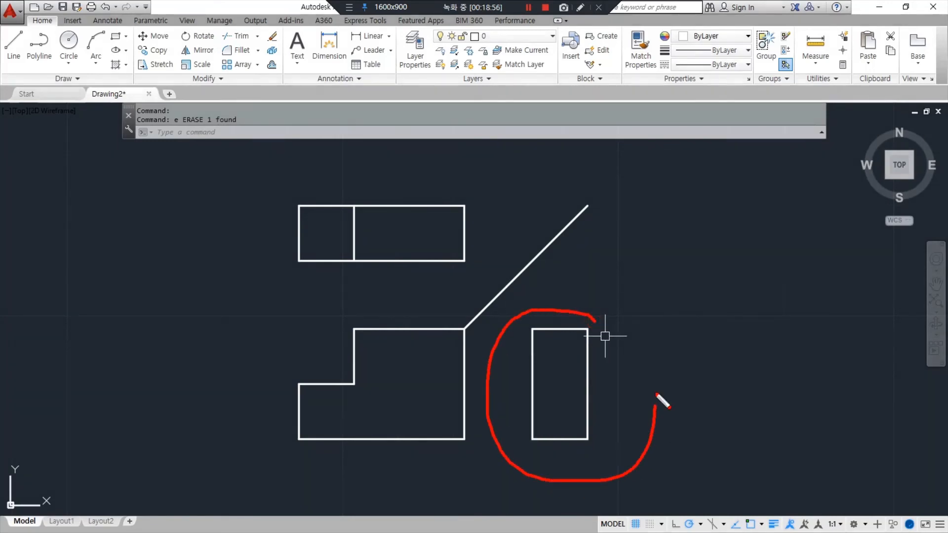
Step: Create a layer named hid with yellow color and HIDDEN linetype, and close the layer manager
left_click(414, 49)
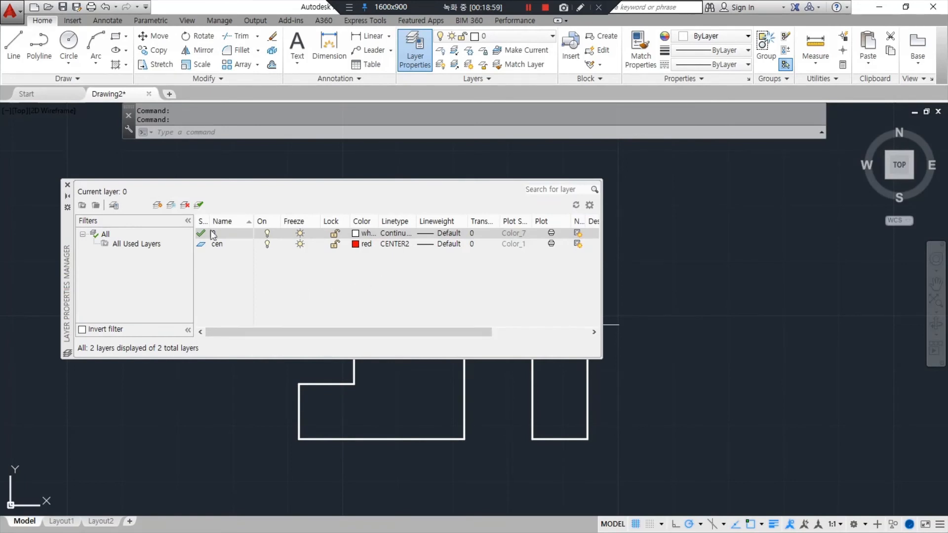
left_click(159, 206)
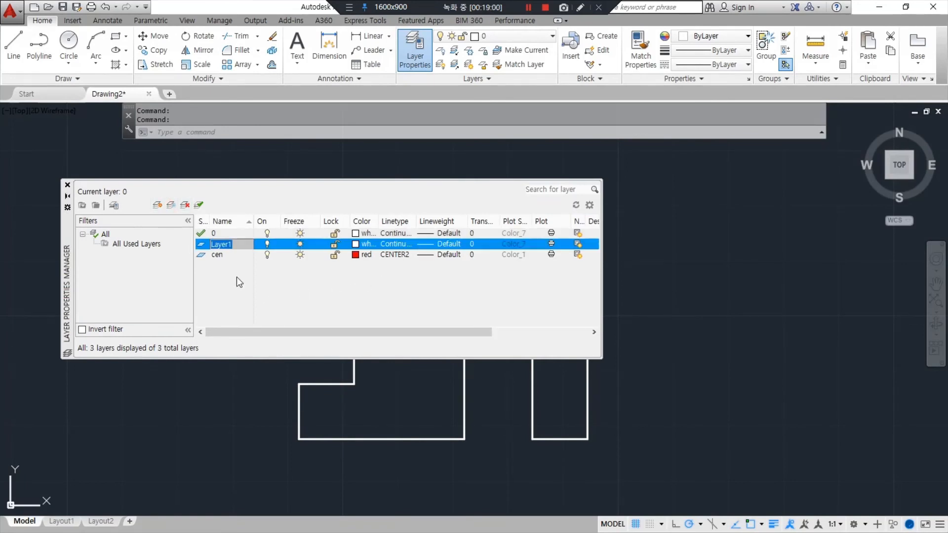
type("hid")
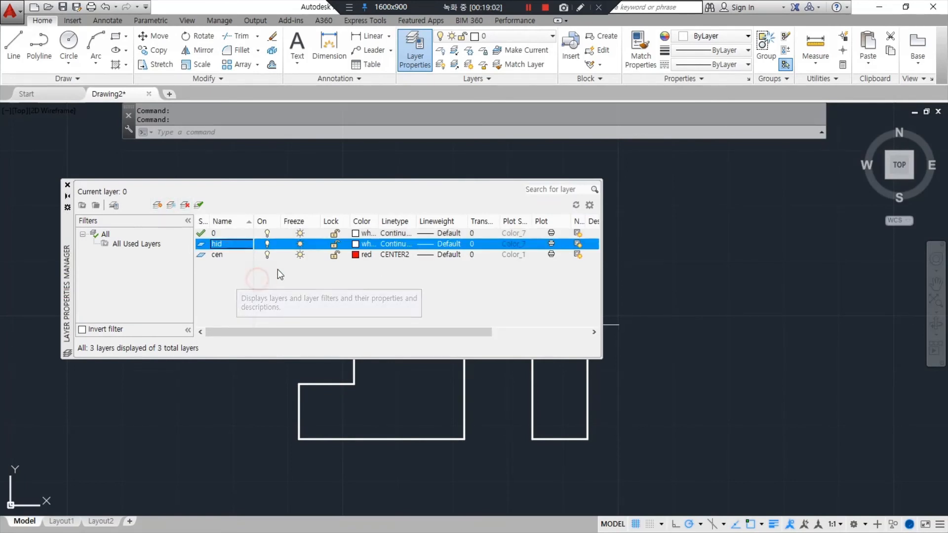
left_click(342, 287)
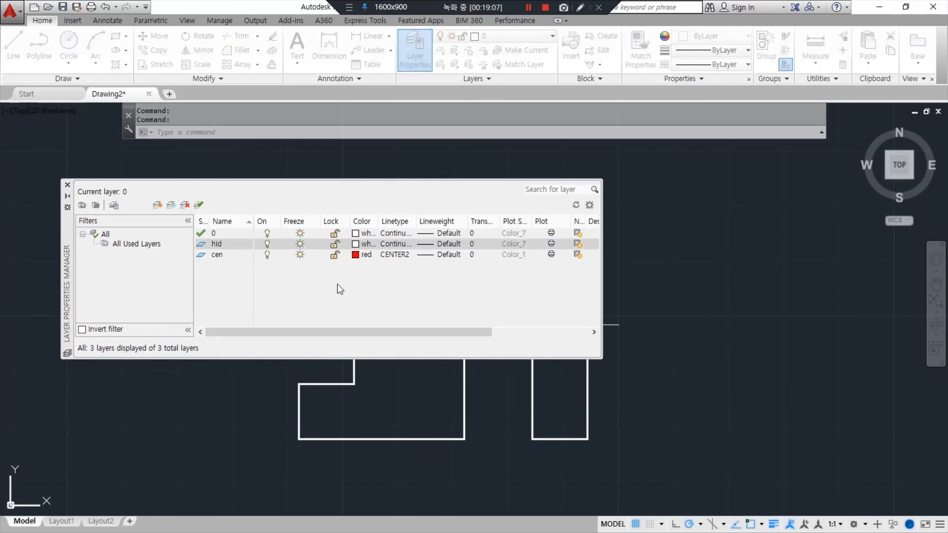
left_click(338, 284)
left_click(400, 244)
key("Return")
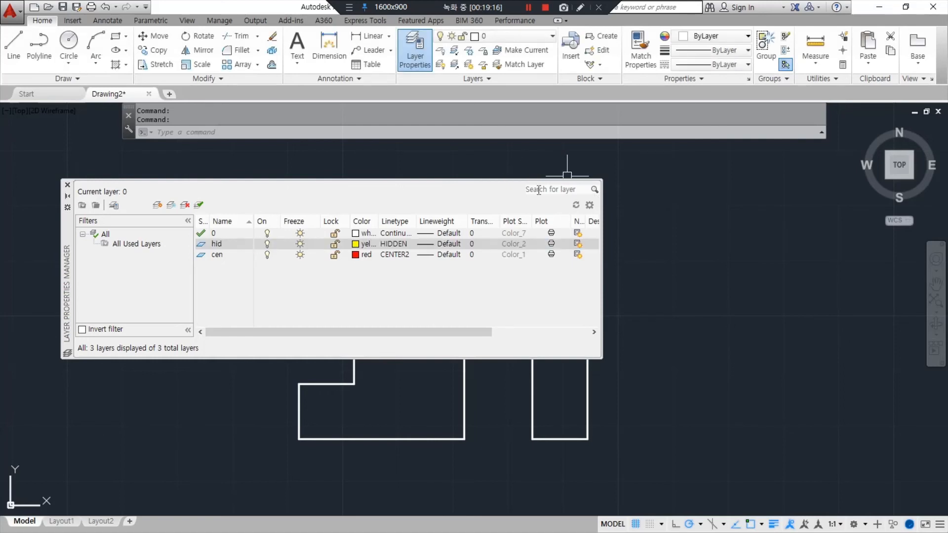
left_click(67, 185)
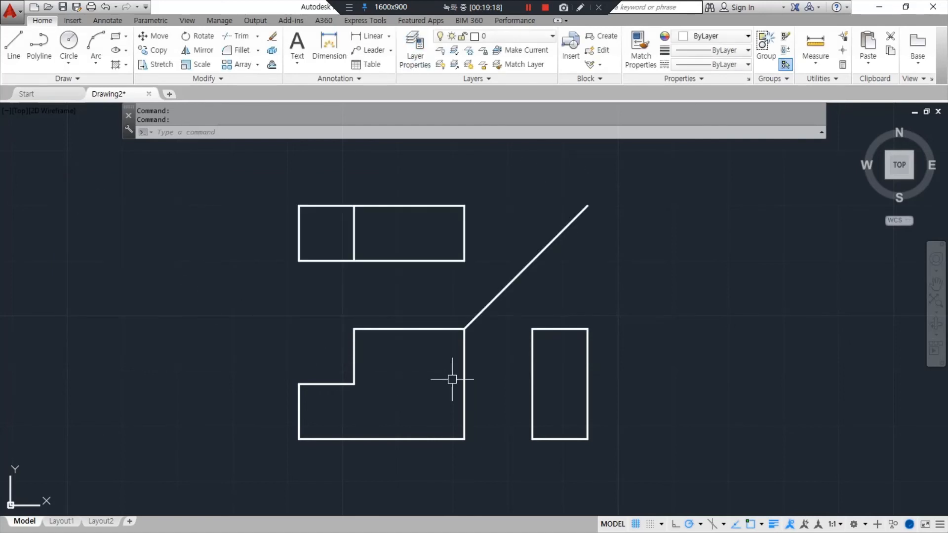
Step: Offset the side view's top edge downward by 10
type("o")
key("Return")
type("10")
key("Return")
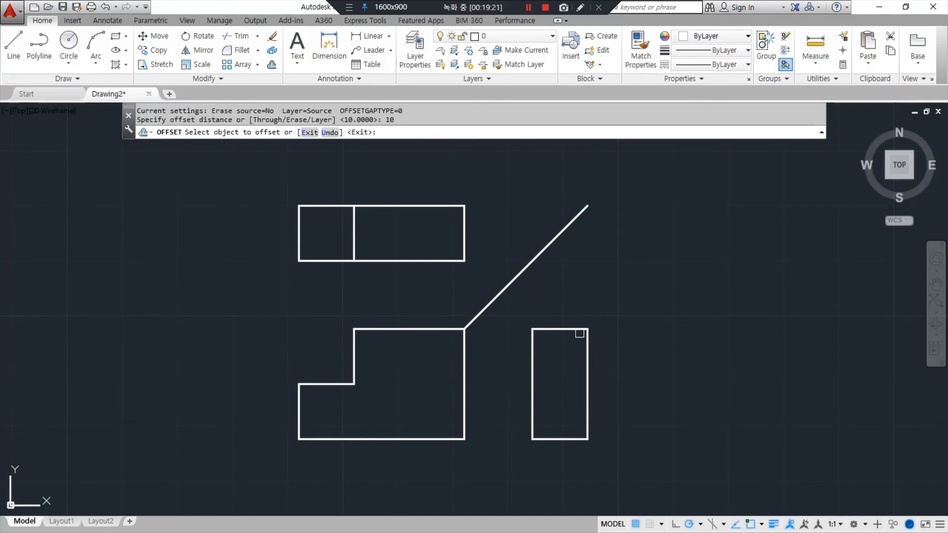
left_click(576, 329)
left_click(565, 380)
key("Return")
Step: Assign the side view's middle horizontal line to the hid layer and clear the selection
left_click(564, 383)
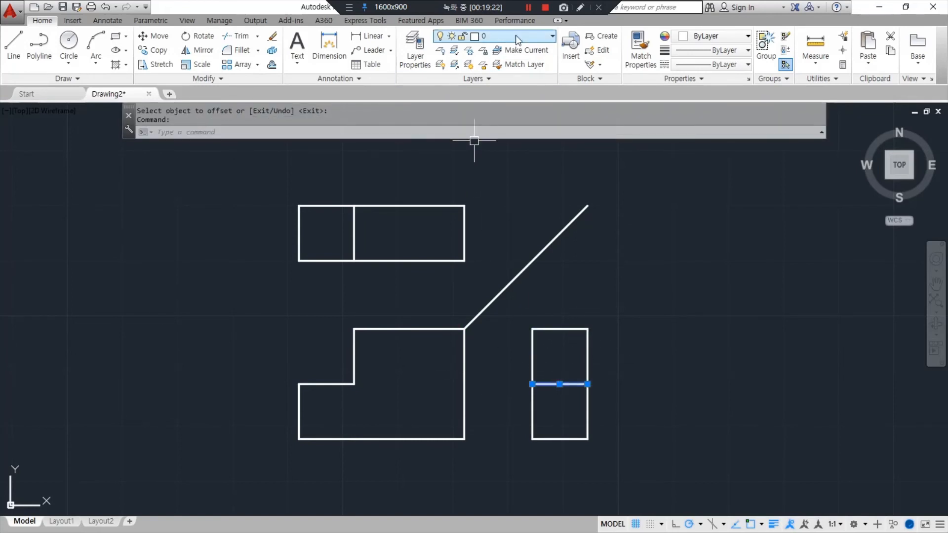
left_click(514, 36)
left_click(512, 78)
key("Escape")
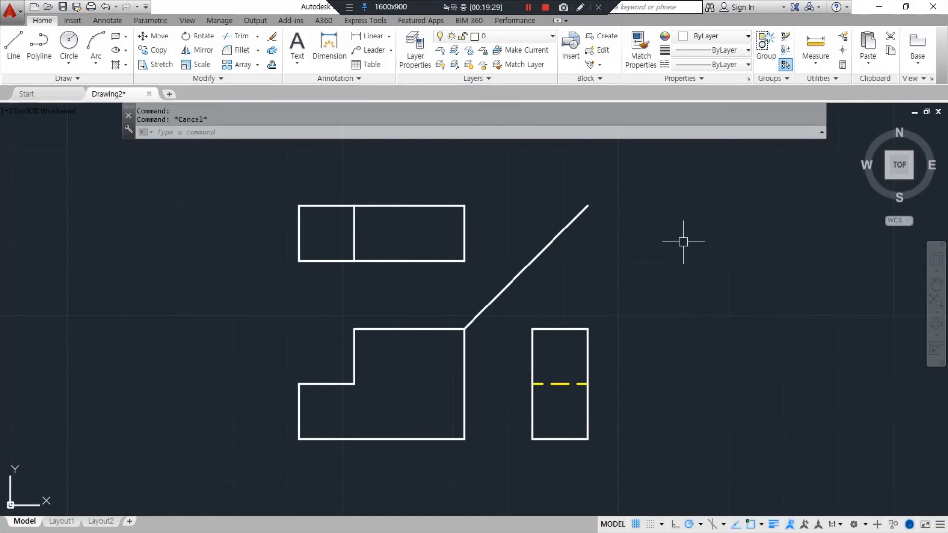
Step: Mark the hidden line with a red loop and arrow to the front view's notch, crossing out the front view's right edge
mouse_move(594, 398)
left_mouse_down()
mouse_move(573, 400)
mouse_move(542, 357)
mouse_move(614, 393)
left_mouse_up()
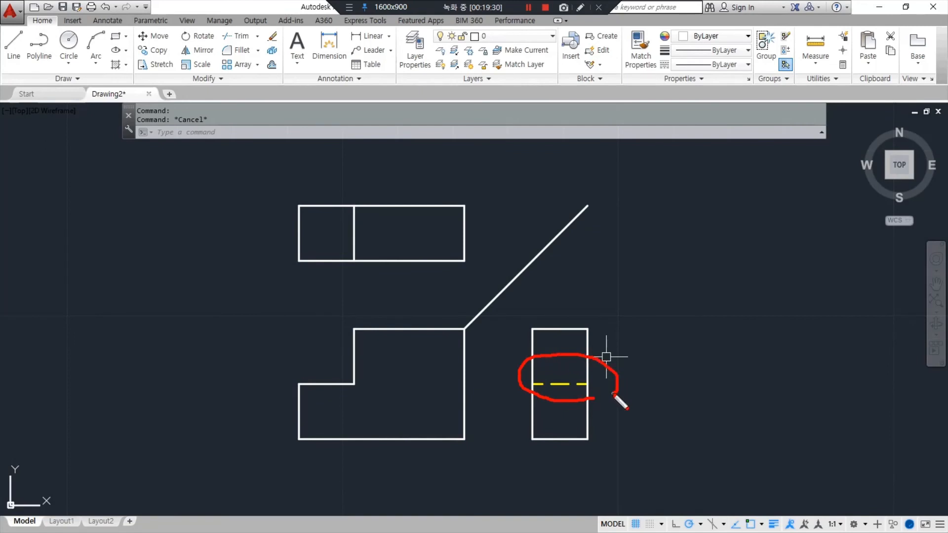
mouse_move(533, 380)
left_mouse_down()
mouse_move(376, 371)
mouse_move(385, 392)
left_mouse_up()
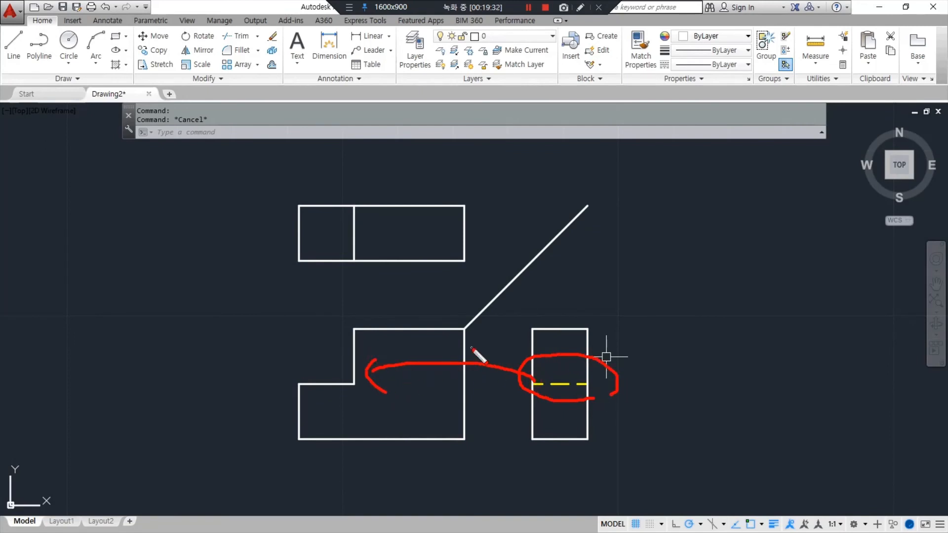
mouse_move(469, 347)
left_mouse_down()
mouse_move(422, 368)
mouse_move(443, 390)
left_mouse_up()
mouse_move(472, 374)
left_mouse_down()
mouse_move(448, 402)
mouse_move(454, 430)
left_mouse_up()
left_click_drag(449, 411, 467, 429)
left_click_drag(456, 393, 470, 416)
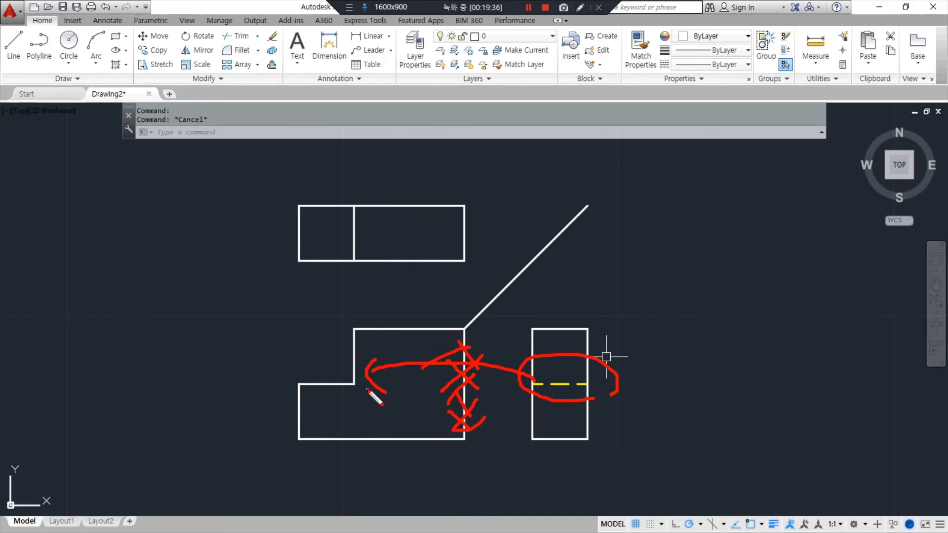
Step: Circle the front view's notch ledge and the whole three-view set in red, clearing the marks each time
mouse_move(368, 391)
left_mouse_down()
mouse_move(313, 363)
mouse_move(375, 401)
left_mouse_up()
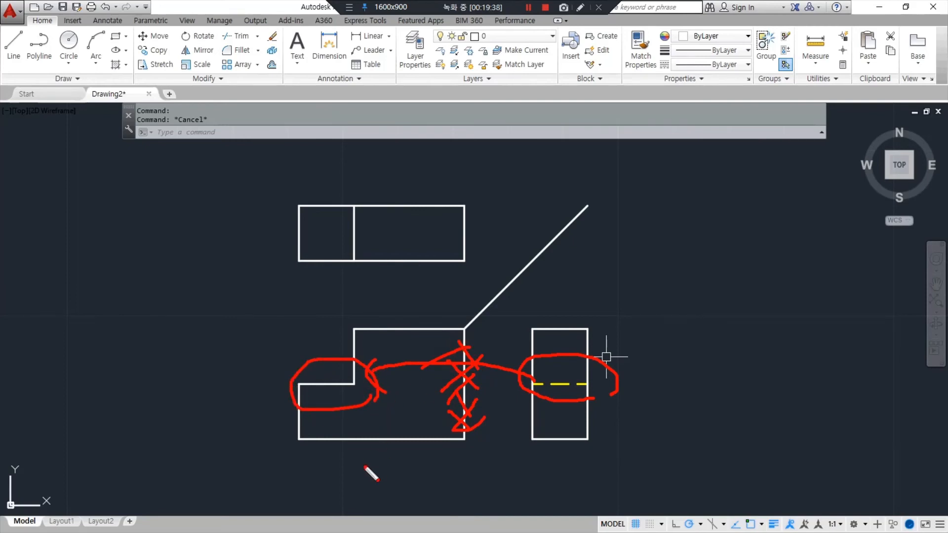
mouse_move(339, 485)
left_mouse_down()
mouse_move(262, 398)
mouse_move(324, 228)
left_mouse_up()
key("e")
mouse_move(261, 447)
left_mouse_down()
mouse_move(359, 142)
mouse_move(607, 469)
left_mouse_up()
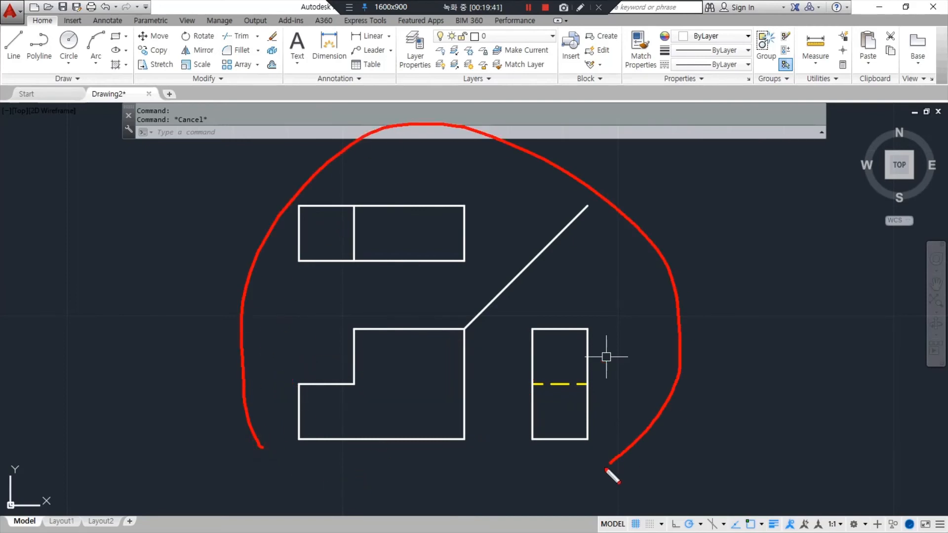
key("e")
left_click(528, 7)
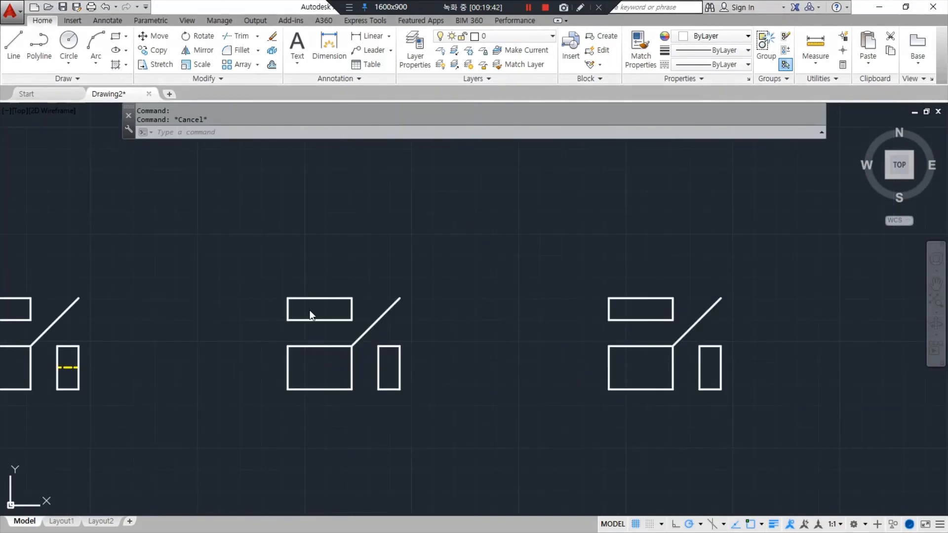
Step: In the next block's front view, offset the left and right edges inward and the top edge downward by 10
scroll(310, 310, "up", 5)
mouse_move(378, 364)
middle_mouse_down()
mouse_move(414, 328)
mouse_move(437, 328)
middle_mouse_up()
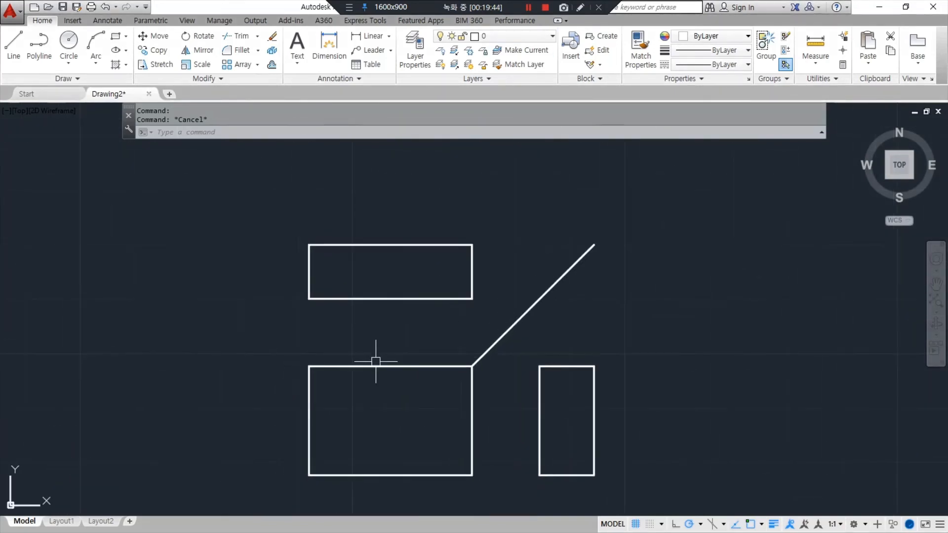
middle_click_drag(264, 352, 298, 332)
type("o")
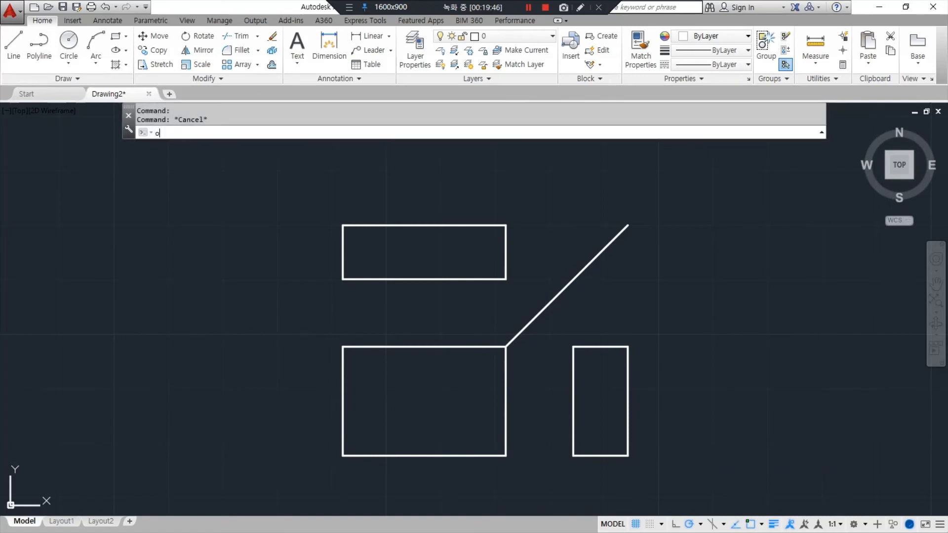
key("Return")
type("10")
key("Return")
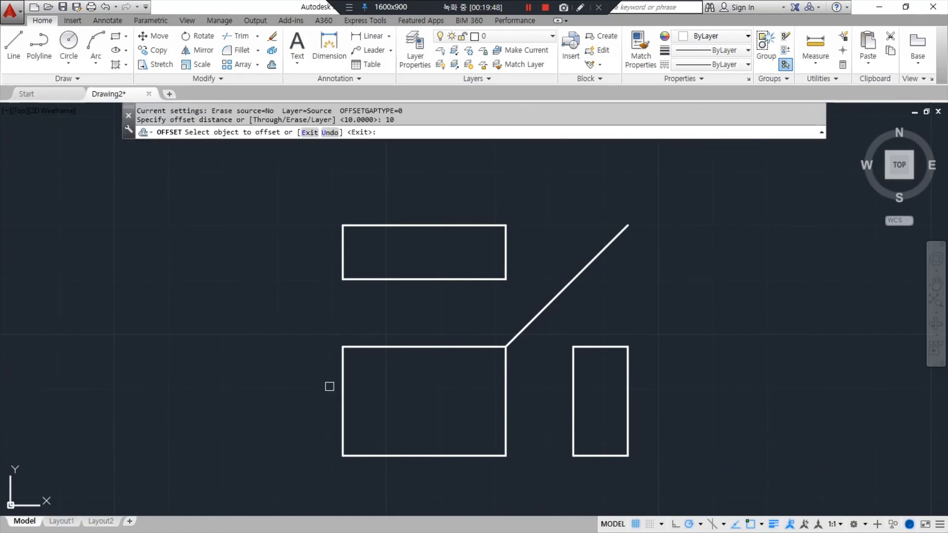
left_click(340, 383)
left_click(378, 381)
left_click(505, 381)
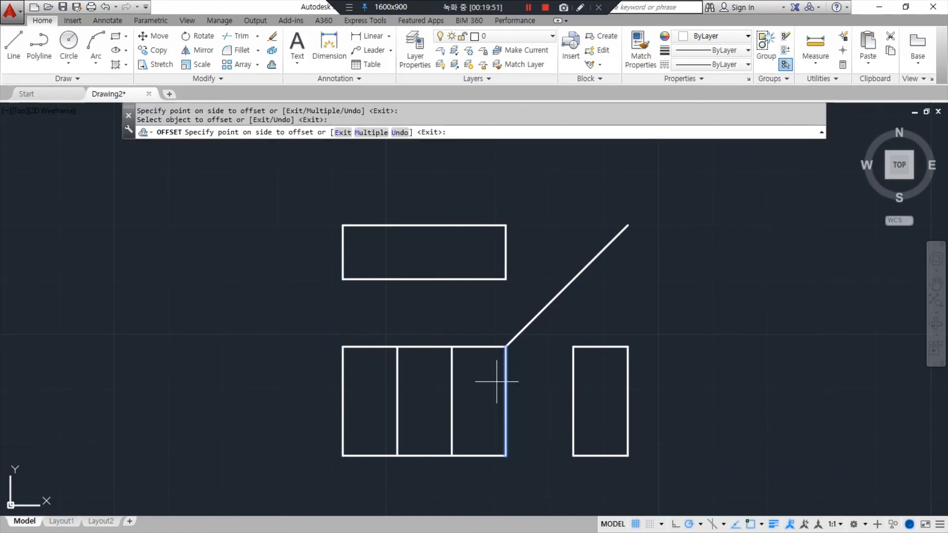
left_click(486, 381)
left_click(413, 344)
left_click(433, 393)
key("Return")
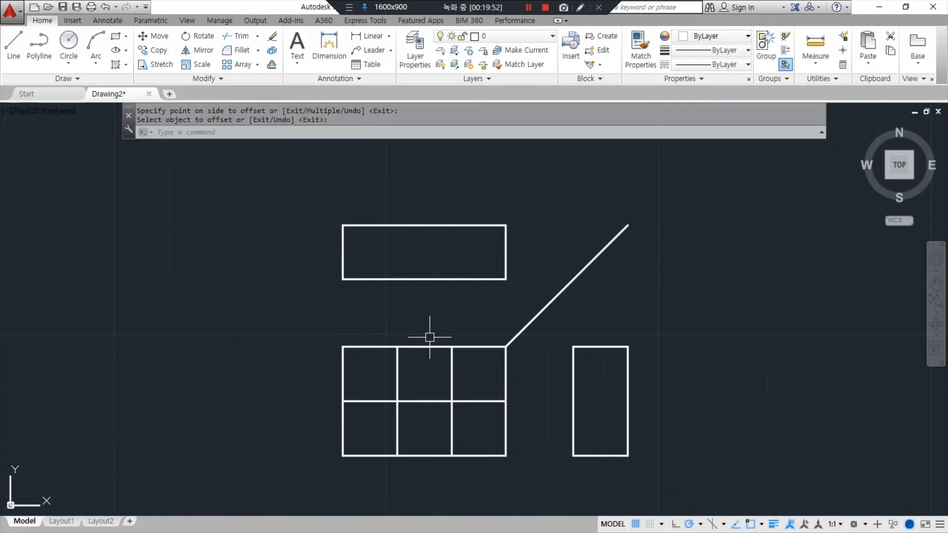
Step: Trim the front view's top middle segment and the excess inner lines into a U-shaped outline with a central notch
type("tr")
key("Return")
key("Return")
left_click(438, 347)
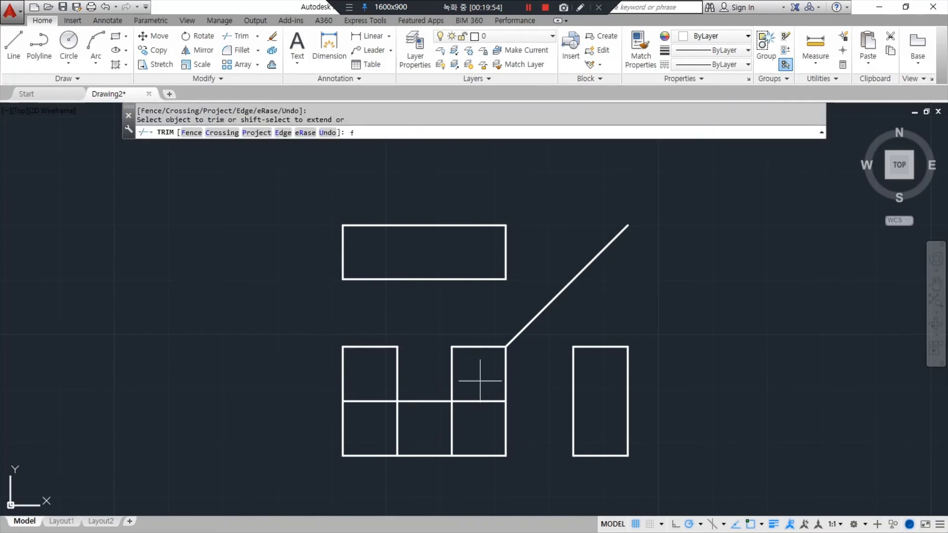
key("Return")
left_click(479, 381)
left_click(479, 430)
left_click(366, 423)
left_click(366, 381)
key("Return")
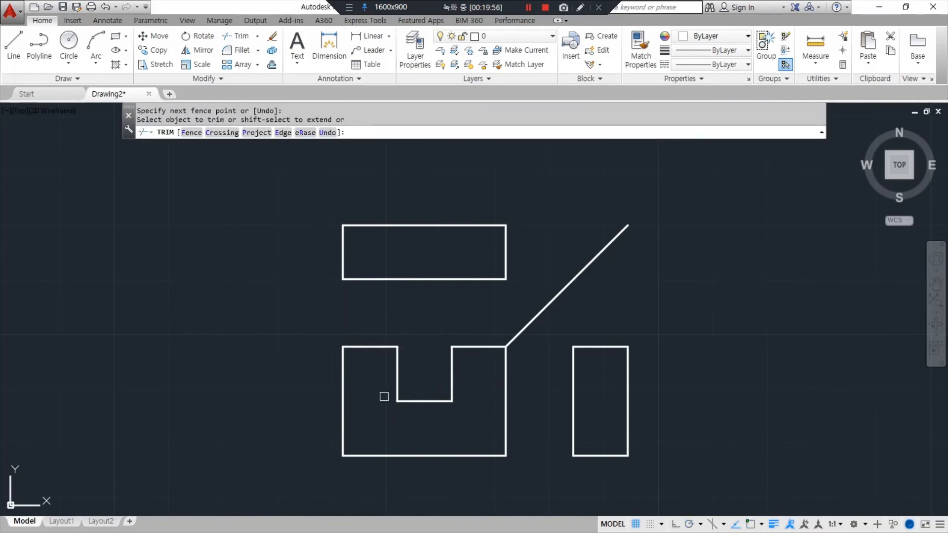
left_click(403, 456)
key("Escape")
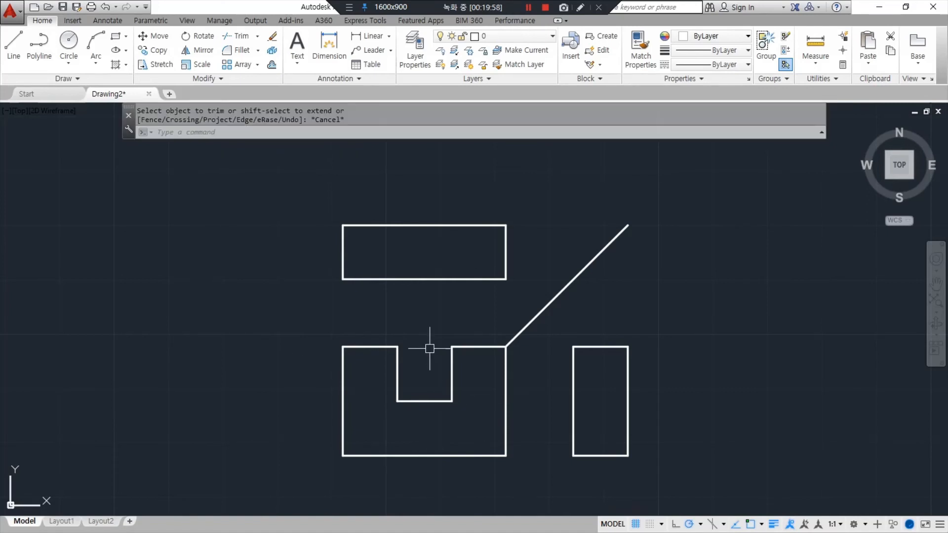
Step: Divide the top view into thirds by offsetting its left edge rightward by 10, twice in succession
type("o")
key("Return")
type("10")
key("Return")
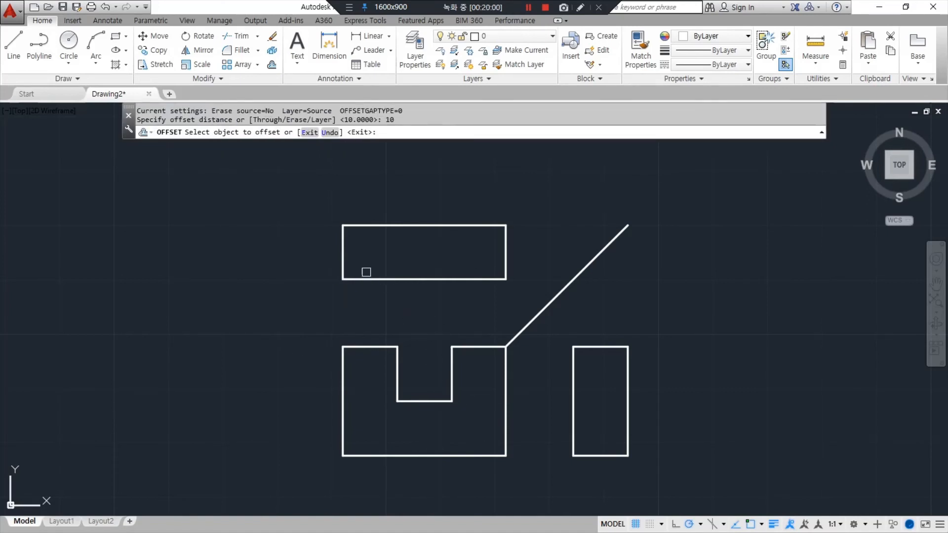
left_click(341, 260)
left_click(388, 253)
left_click(398, 253)
left_click(458, 257)
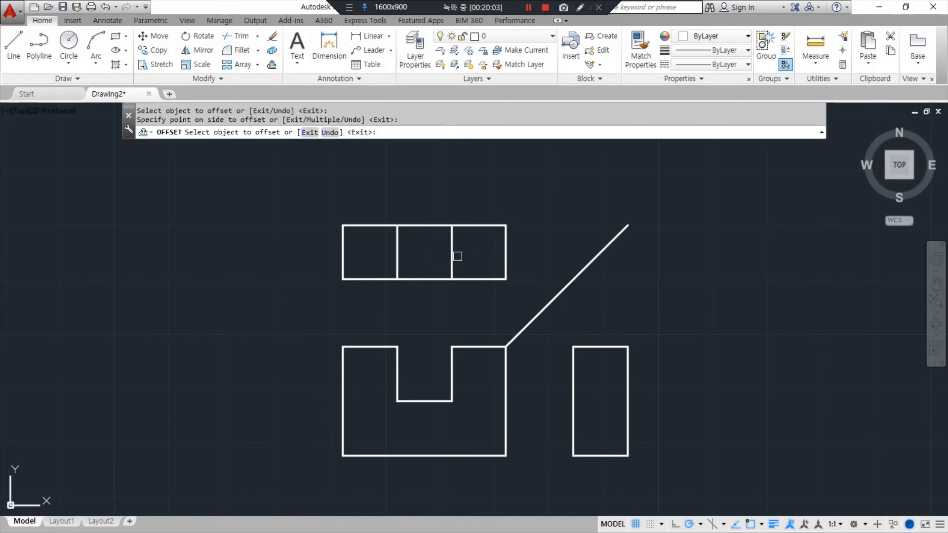
key("Return")
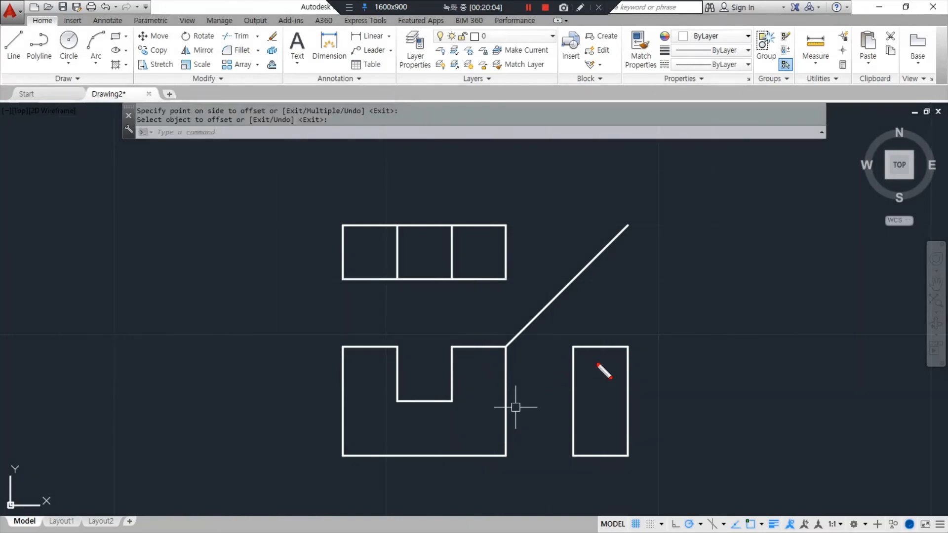
Step: Mark the side viewing direction with a red arrow, hatch the front view's right edge and circle the notch floor
mouse_move(611, 374)
left_mouse_down()
mouse_move(546, 379)
mouse_move(556, 356)
mouse_move(500, 384)
mouse_move(506, 400)
mouse_move(493, 457)
left_mouse_up()
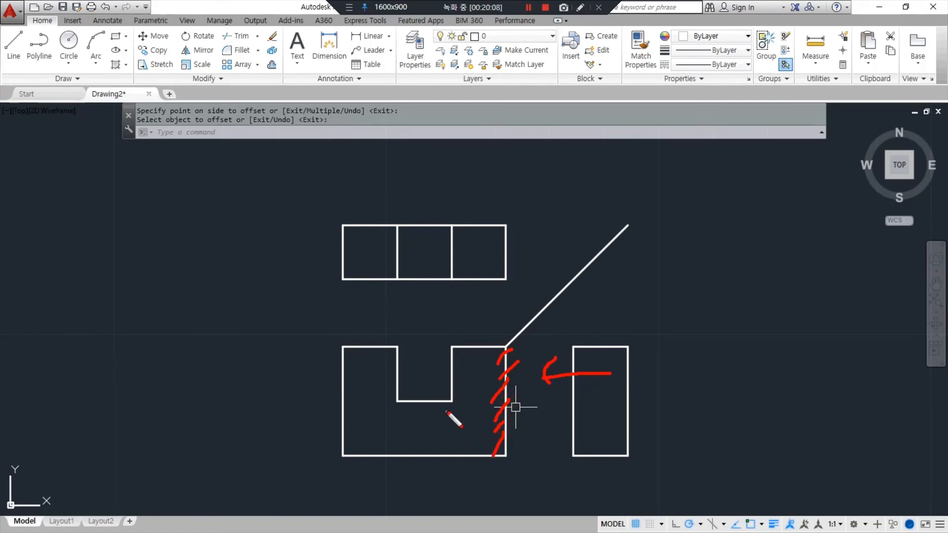
mouse_move(453, 410)
left_mouse_down()
mouse_move(421, 414)
mouse_move(416, 376)
left_mouse_up()
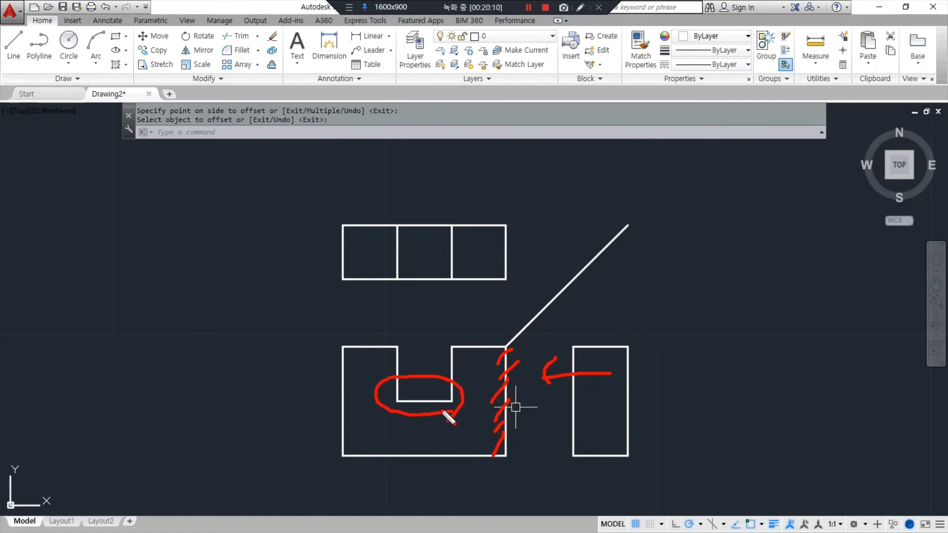
Step: Offset the side view's top edge downward by 10
type("o")
key("Return")
type("1")
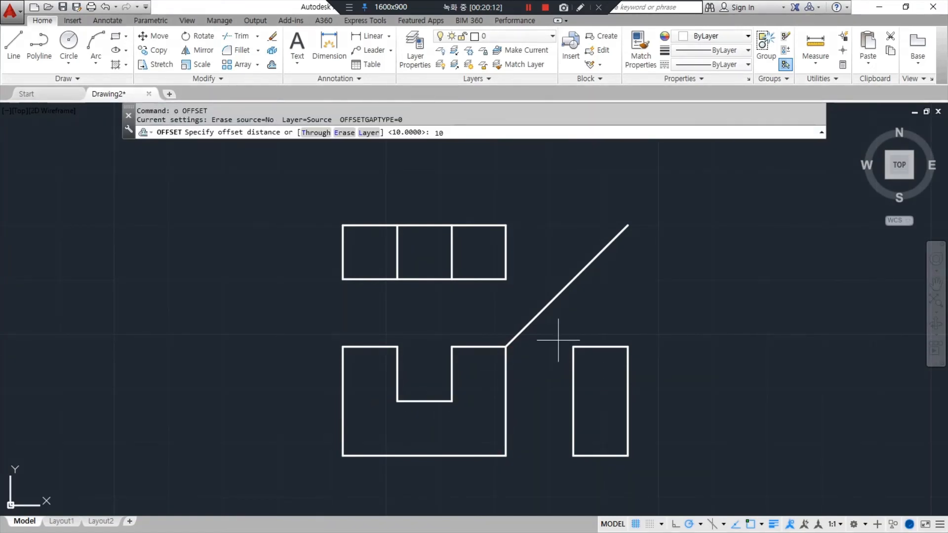
type("0")
key("Return")
left_click(593, 347)
left_click(599, 398)
key("Return")
Step: Assign the U-notch block's horizontal side-view line to the hid layer and clear the selection
left_click(593, 400)
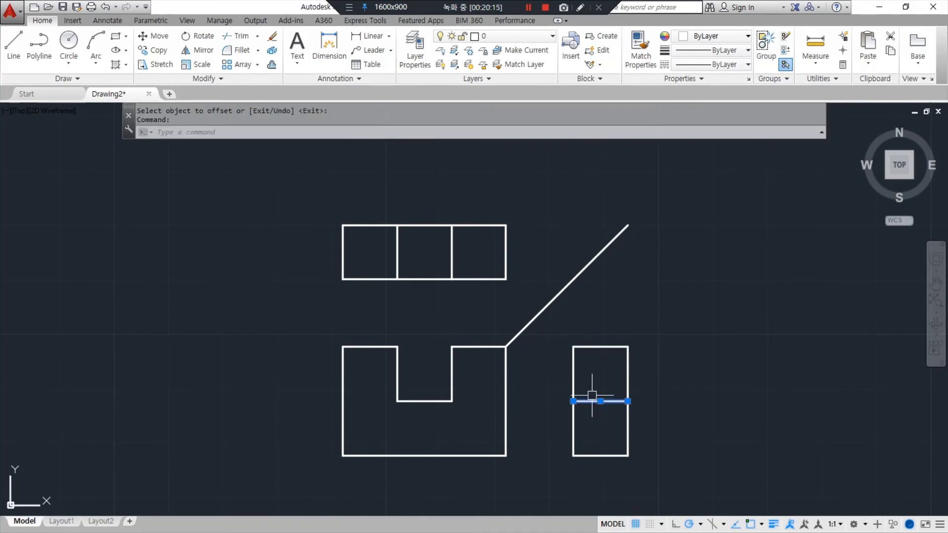
left_click(509, 36)
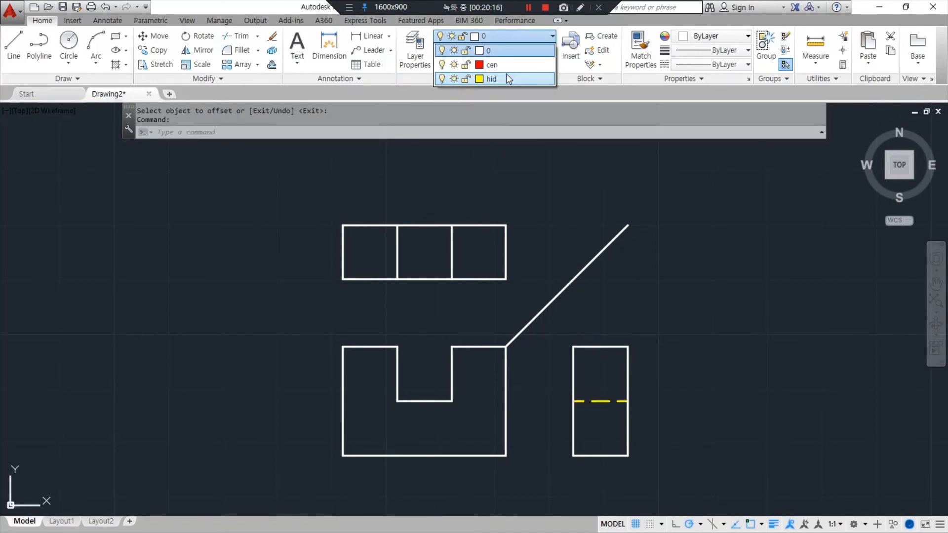
left_click(507, 78)
key("Escape")
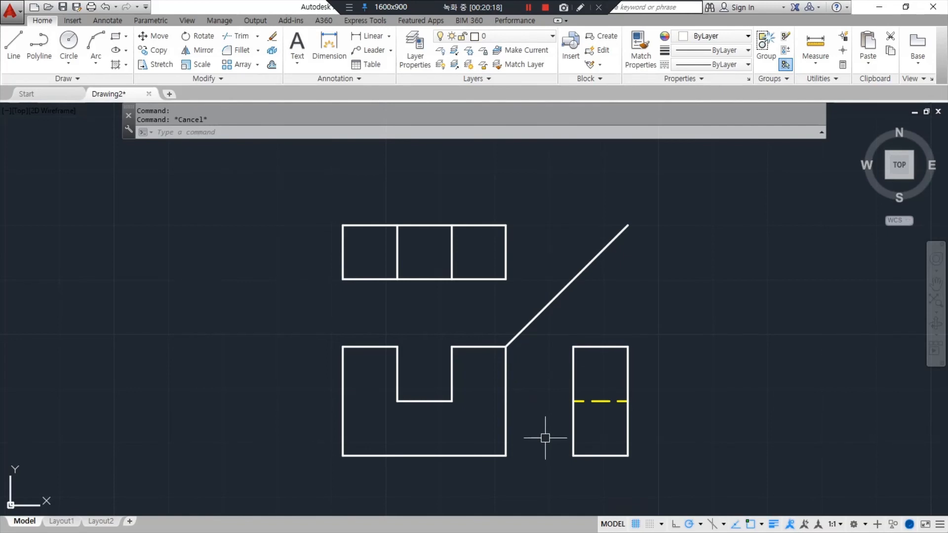
Step: Erase the diagonal projection lines of the U-notch block and the completed blocks before it
mouse_move(489, 477)
left_mouse_down()
mouse_move(363, 182)
mouse_move(639, 445)
mouse_move(511, 496)
left_mouse_up()
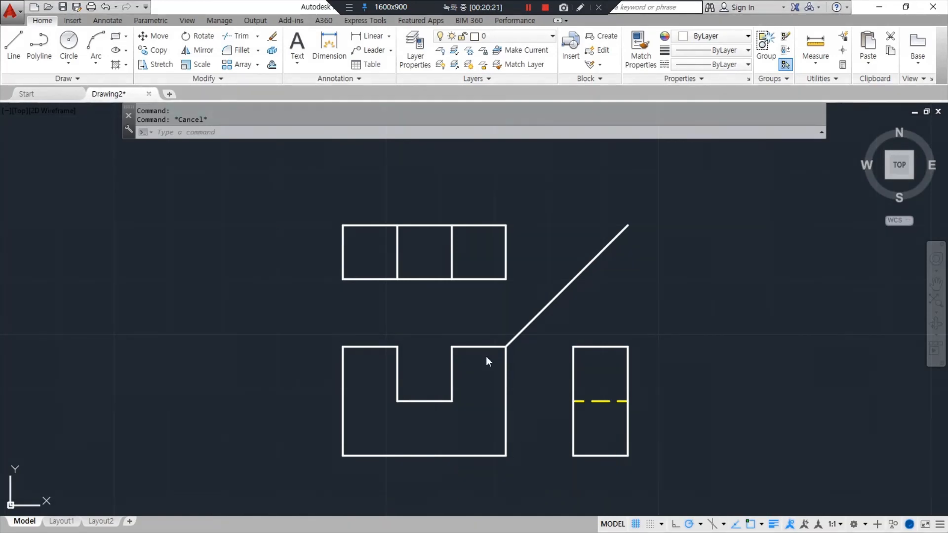
left_click(533, 315)
type("e")
key("Return")
middle_click_drag(266, 293, 516, 295)
scroll(355, 260, "down", 2)
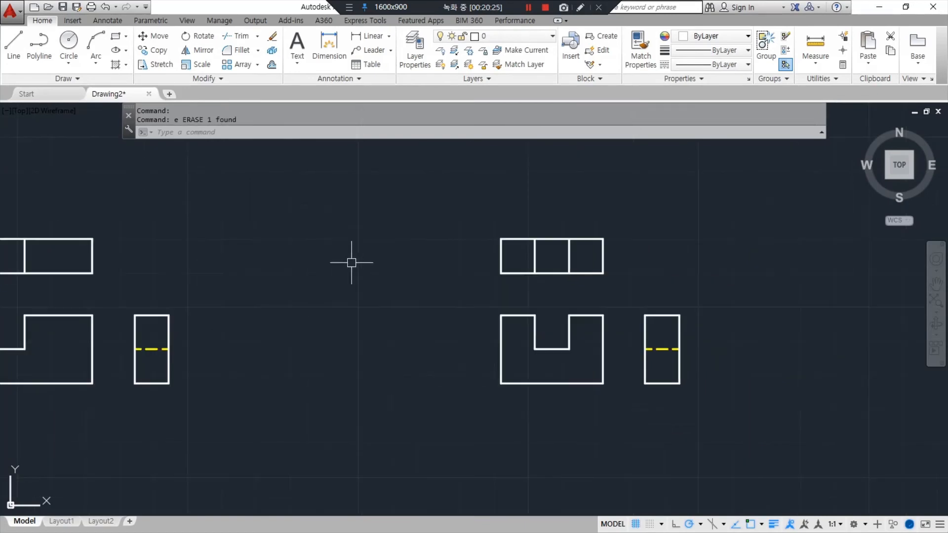
Step: In the next block's front view, offset the left edge rightward twice and the top edge downward once, each by 10
mouse_move(413, 286)
middle_mouse_down()
mouse_move(367, 287)
mouse_move(377, 300)
mouse_move(328, 258)
middle_mouse_up()
scroll(378, 296, "up", 4)
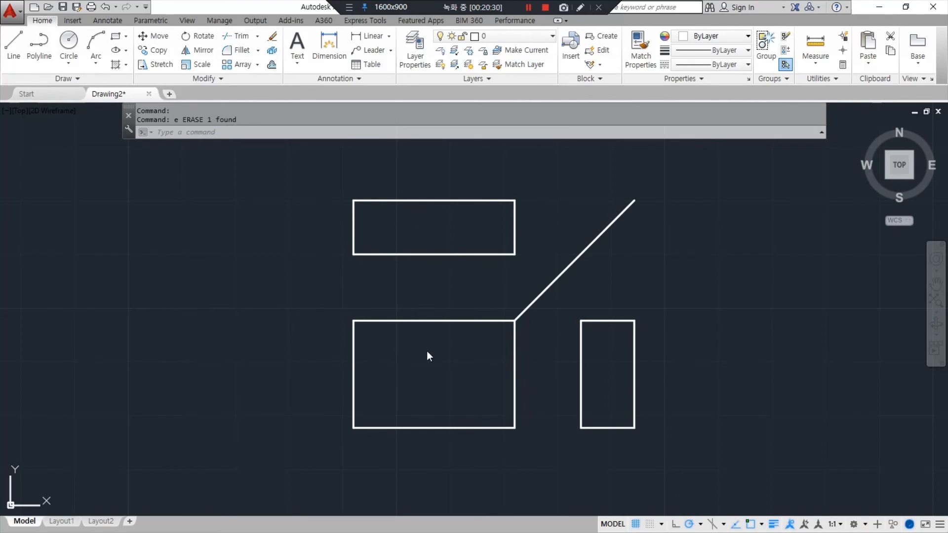
key("Return")
type("1")
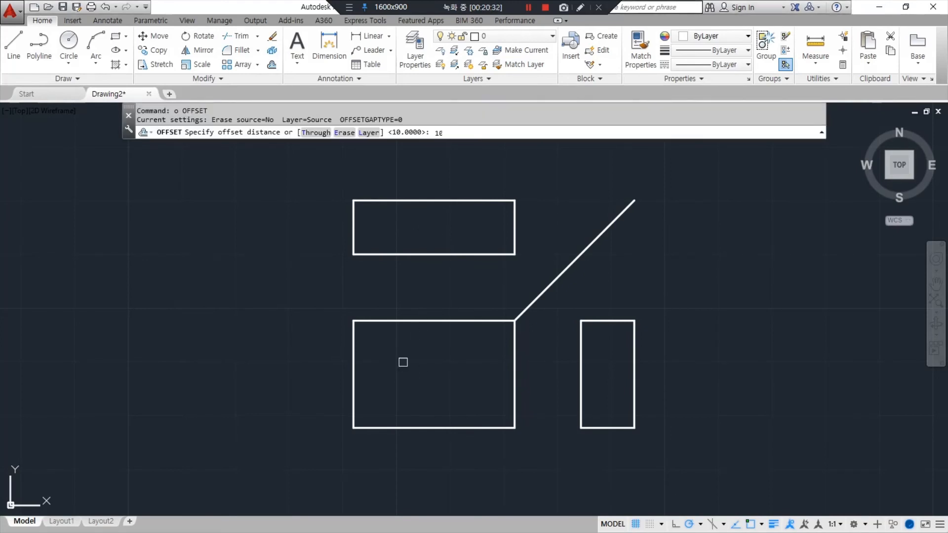
key("Return")
left_click(353, 363)
left_click(449, 364)
left_click(407, 361)
left_click(465, 360)
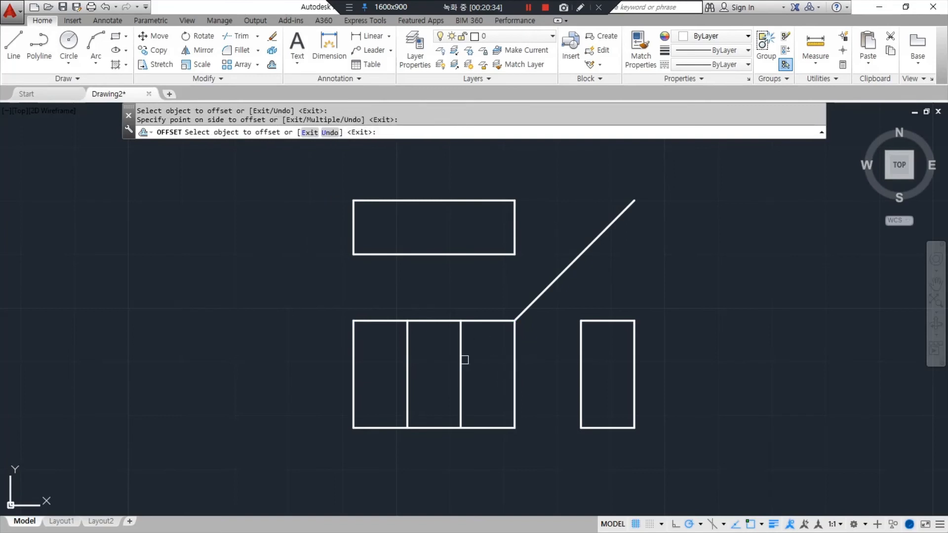
left_click(438, 321)
left_click(439, 365)
key("Return")
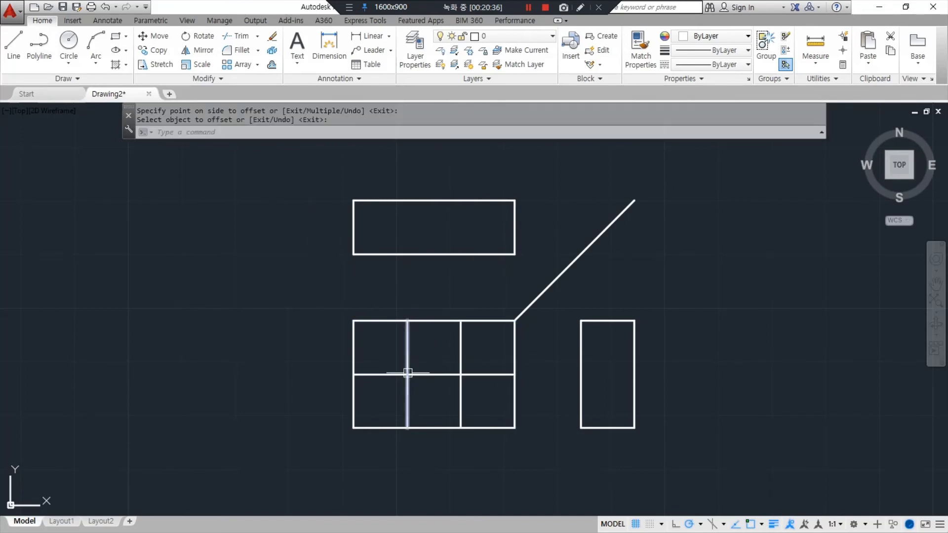
Step: Trim both upper corners and the inner lines of the front view into an inverted-T outline
type("tr")
key("Return")
key("Return")
left_click(375, 340)
left_click(364, 313)
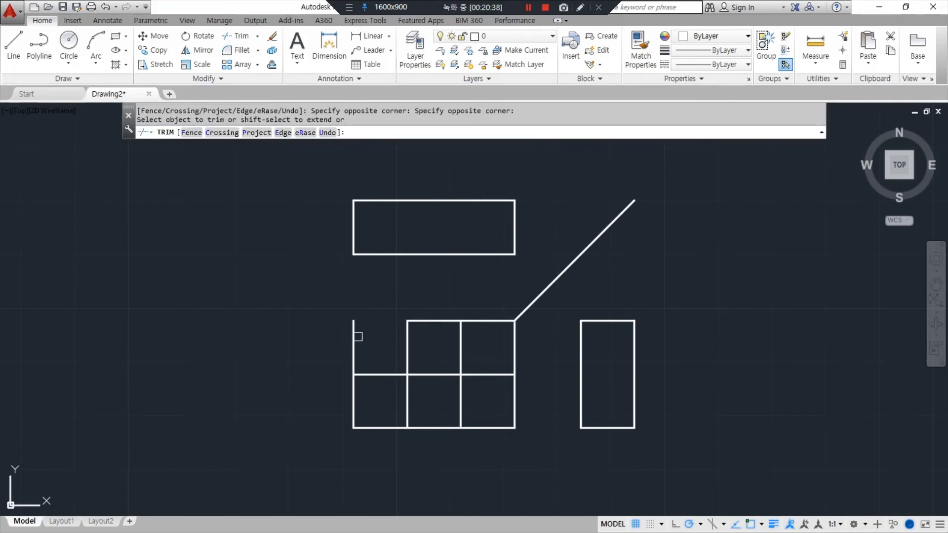
left_click(355, 337)
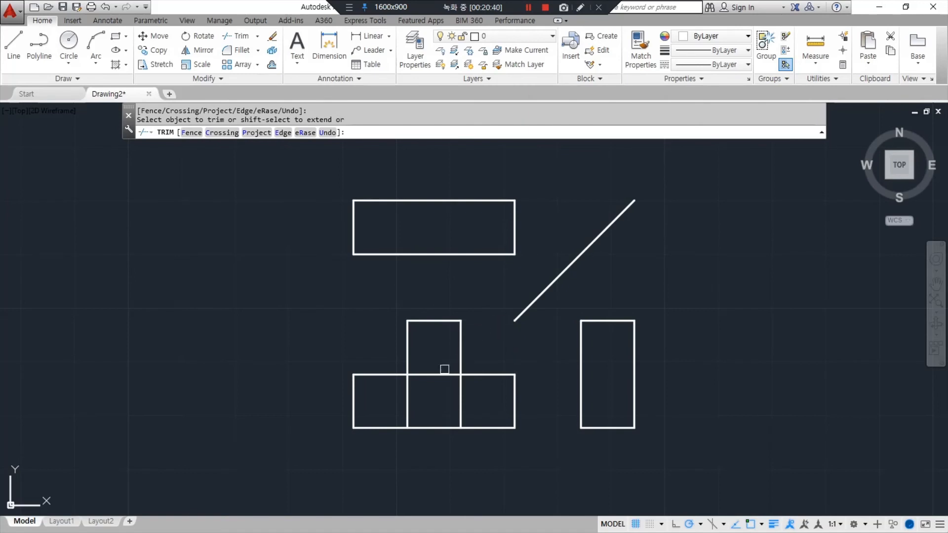
left_click(482, 405)
left_click(386, 405)
key("Return")
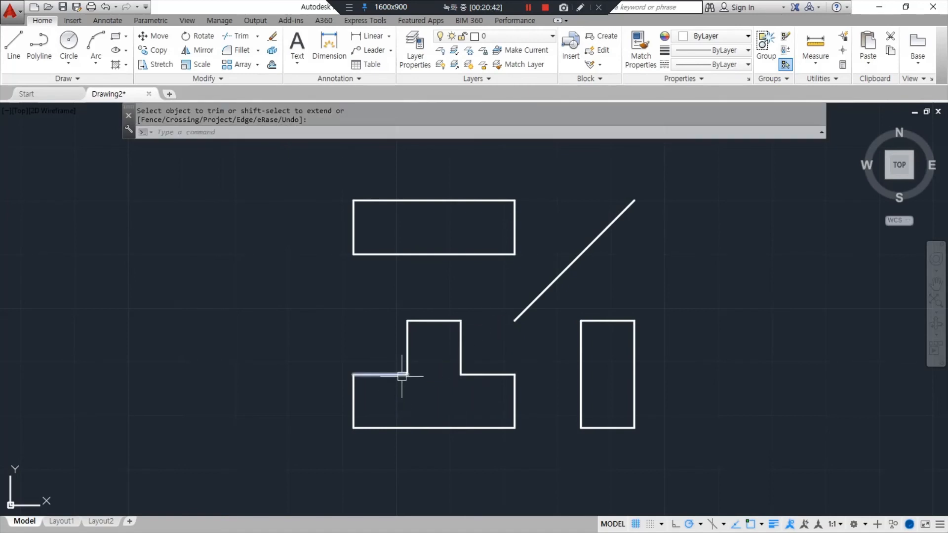
Step: Offset the top view's left and right edges inward by 10
type("o")
key("Return")
type("10")
key("Return")
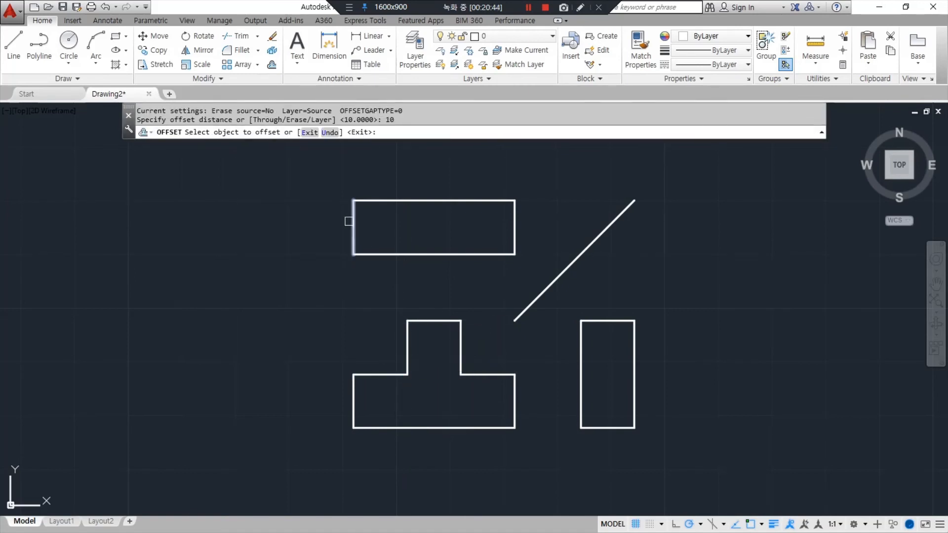
left_click(354, 219)
left_click(507, 230)
left_click(515, 229)
left_click(484, 229)
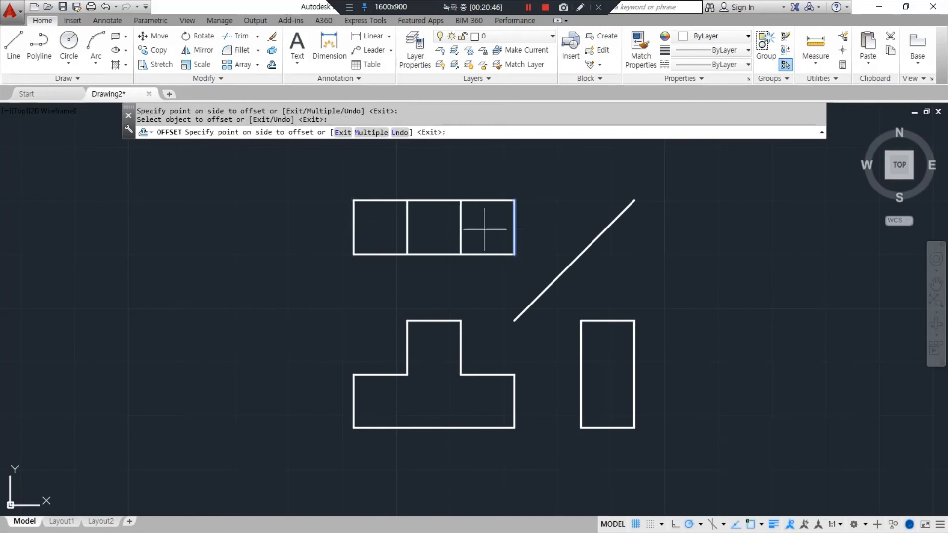
Step: Offset the inverted-T block's side-view top edge downward by 10 and end the Offset command
left_click(606, 322)
left_click(609, 389)
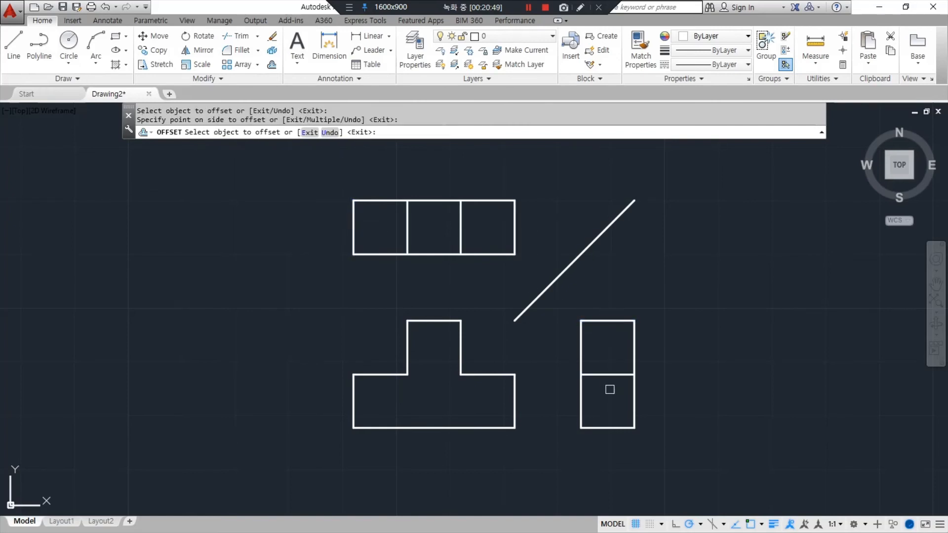
key("Return")
Step: Erase the diagonal projection line beside the inverted-T block
left_click(581, 287)
left_click(566, 254)
type("e")
key("Return")
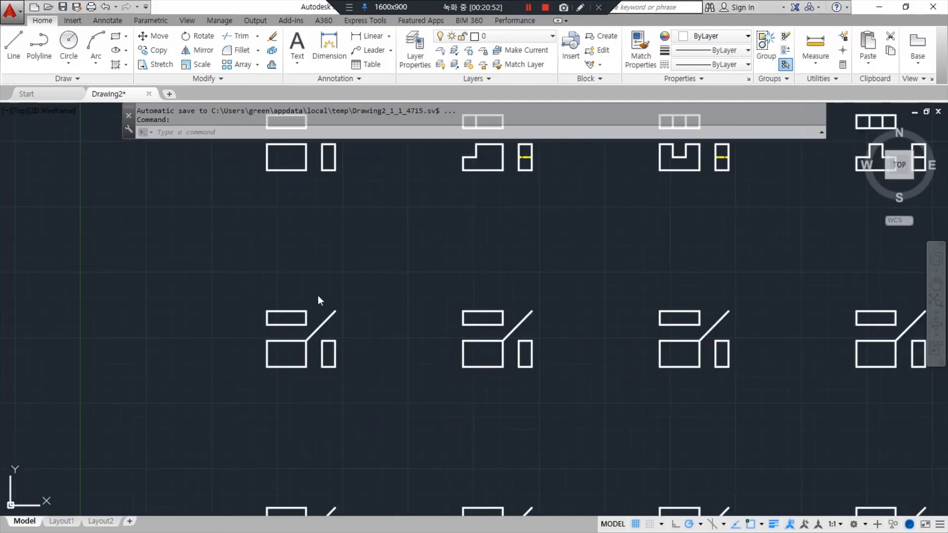
Step: Offset the left and right edges of the next block's front view inward by 10
scroll(318, 295, "up", 4)
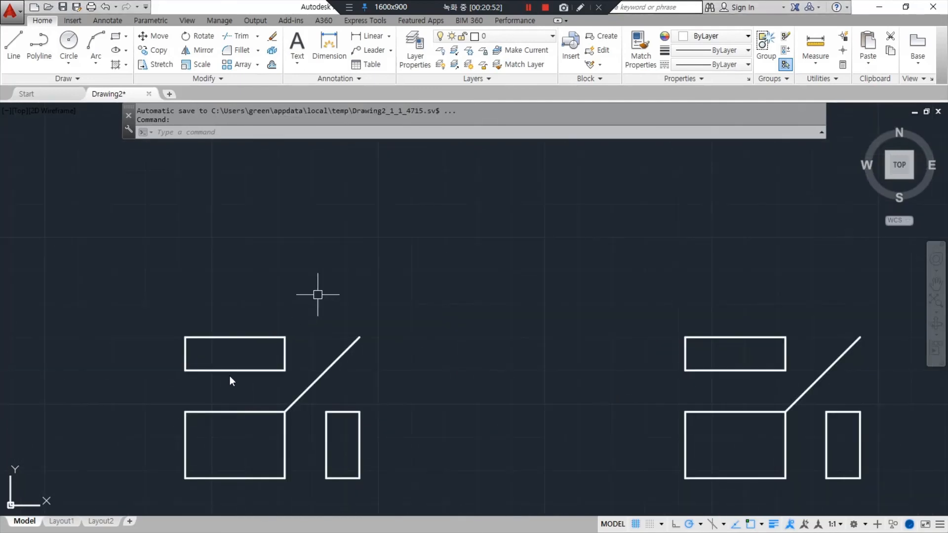
middle_click_drag(286, 367, 411, 263)
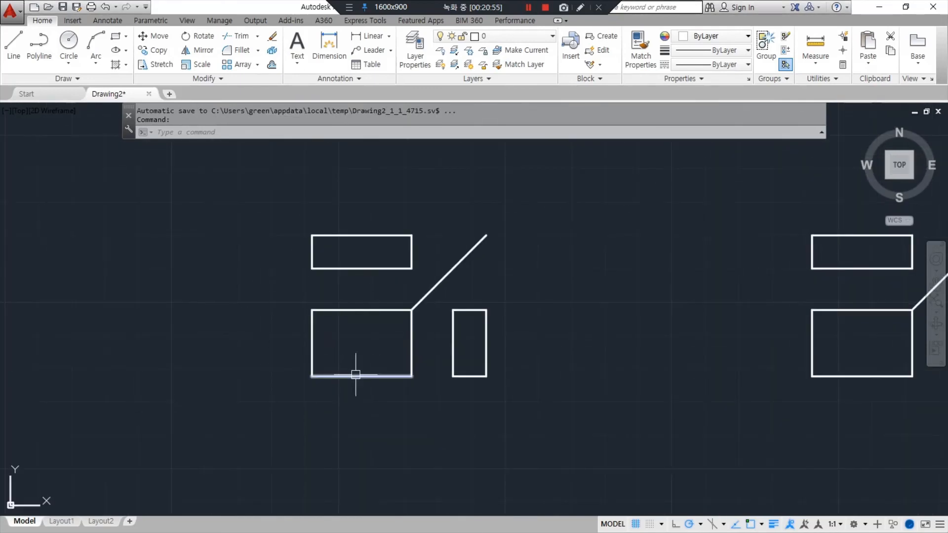
left_click(586, 261)
left_click(593, 311)
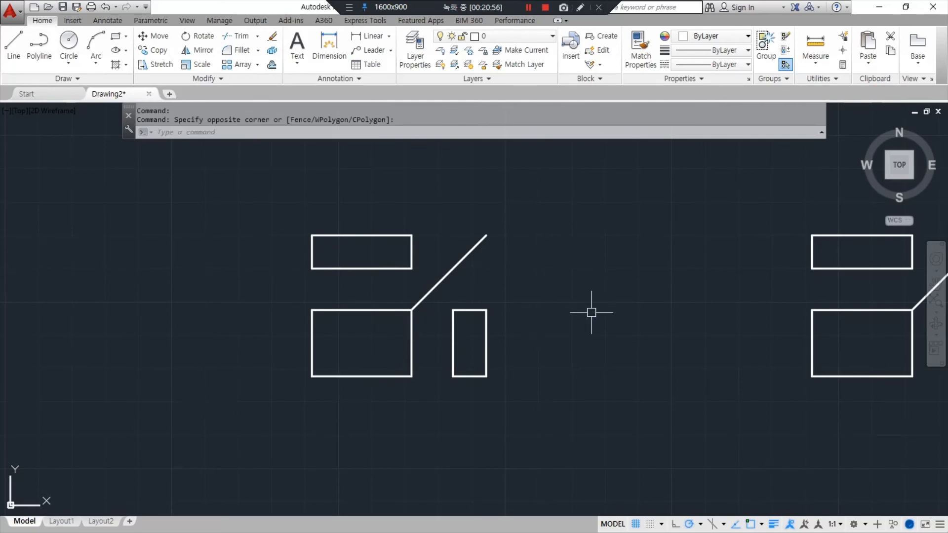
type("o")
key("Return")
type("10")
key("Return")
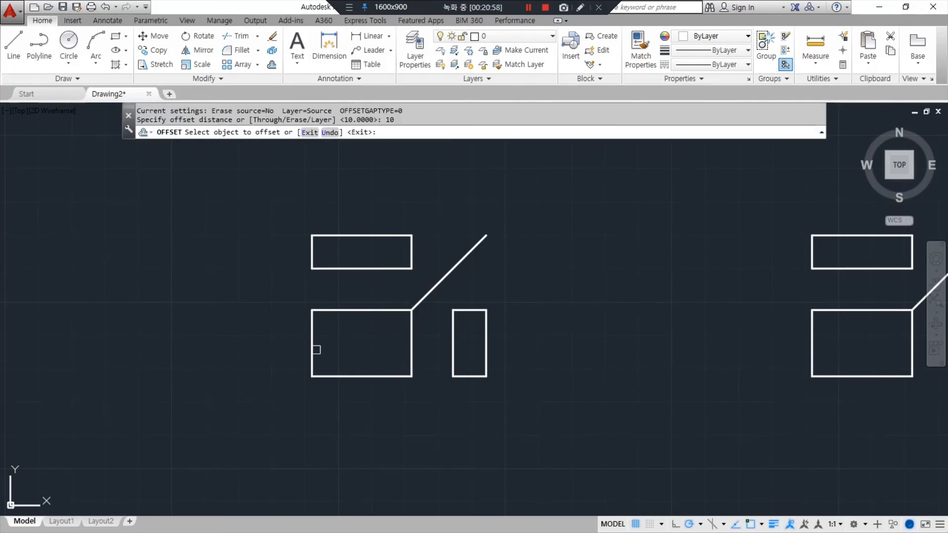
left_click(312, 349)
left_click(345, 349)
left_click(411, 343)
left_click(406, 343)
scroll(364, 341, "up", 6)
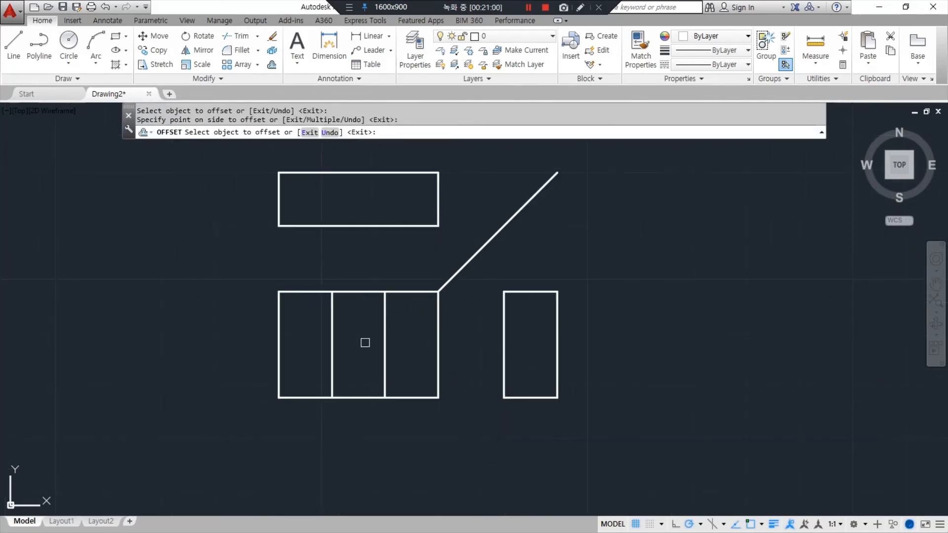
key("Return")
Step: Offset the front view's upper and lower edges inward by 5
type("o")
key("Return")
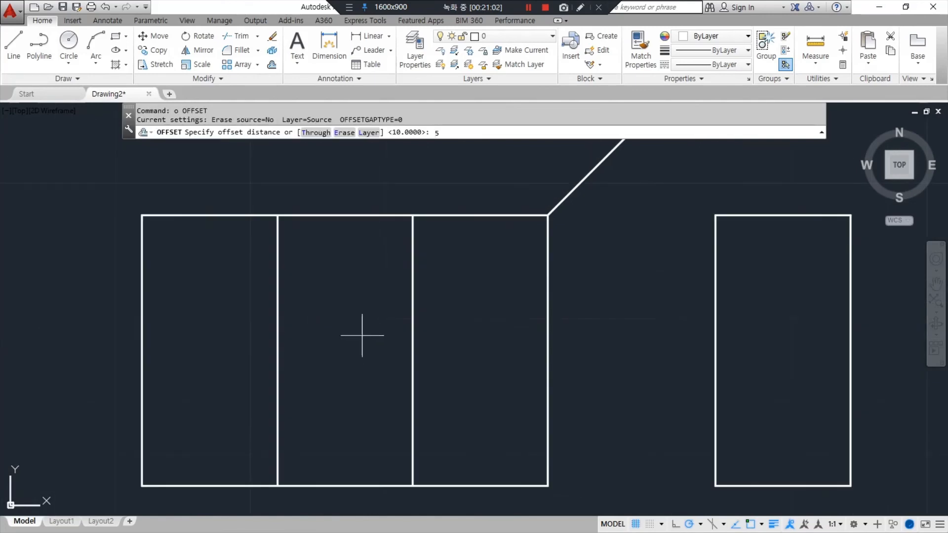
type("5")
key("Return")
left_click(339, 216)
left_click(357, 298)
left_click(345, 485)
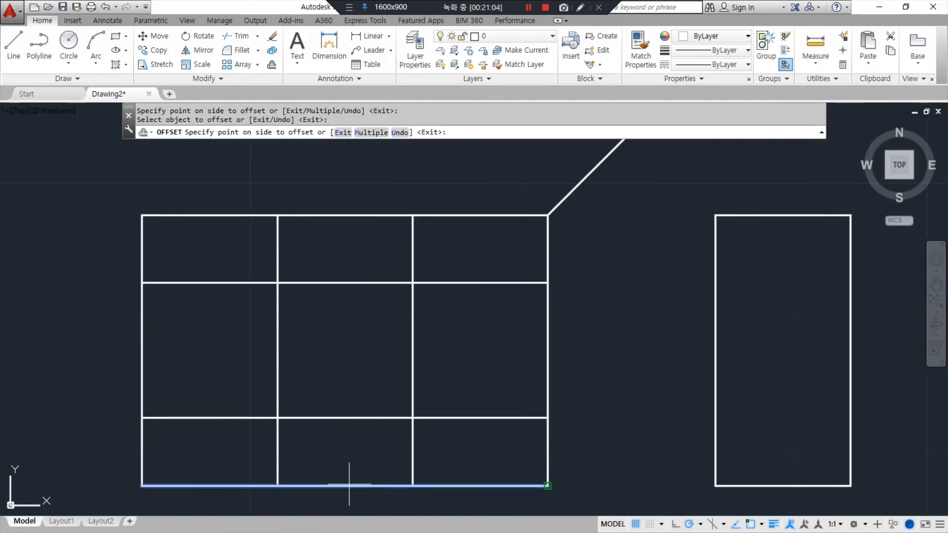
left_click(306, 391)
key("Return")
Step: Fillet the front view's four inner offset lines at their intersections to form a closed central square opening
type("f")
key("Return")
left_click(275, 386)
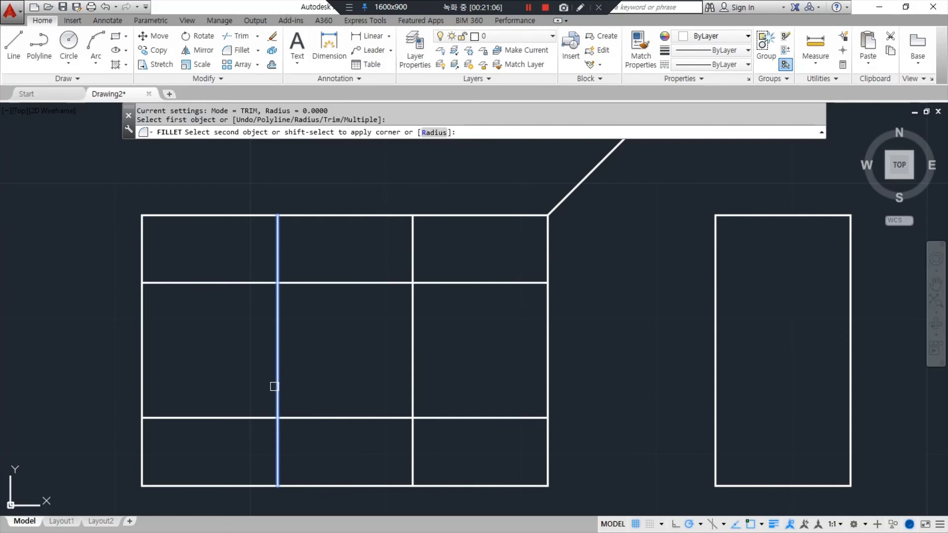
left_click(322, 417)
key("Return")
left_click(371, 417)
left_click(410, 378)
key("Return")
left_click(410, 311)
left_click(377, 283)
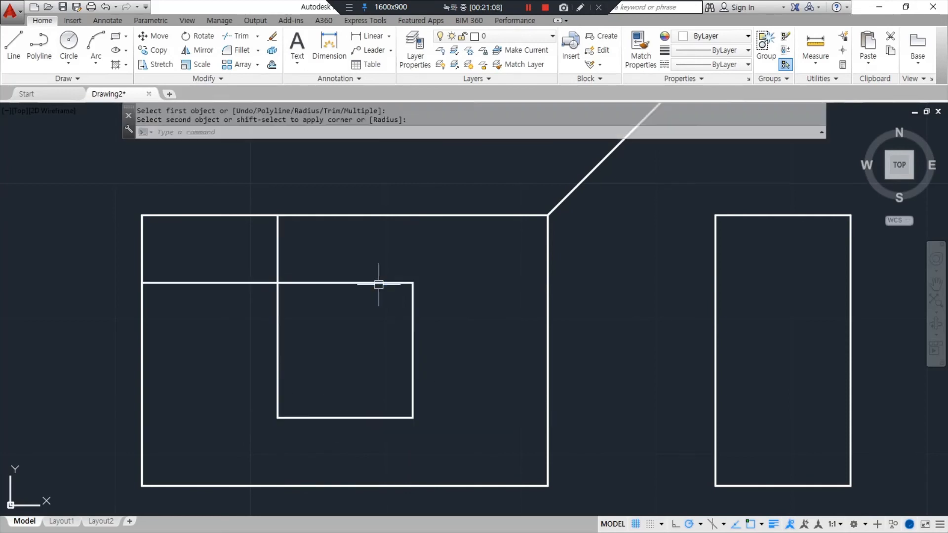
key("Return")
left_click(301, 282)
left_click(277, 309)
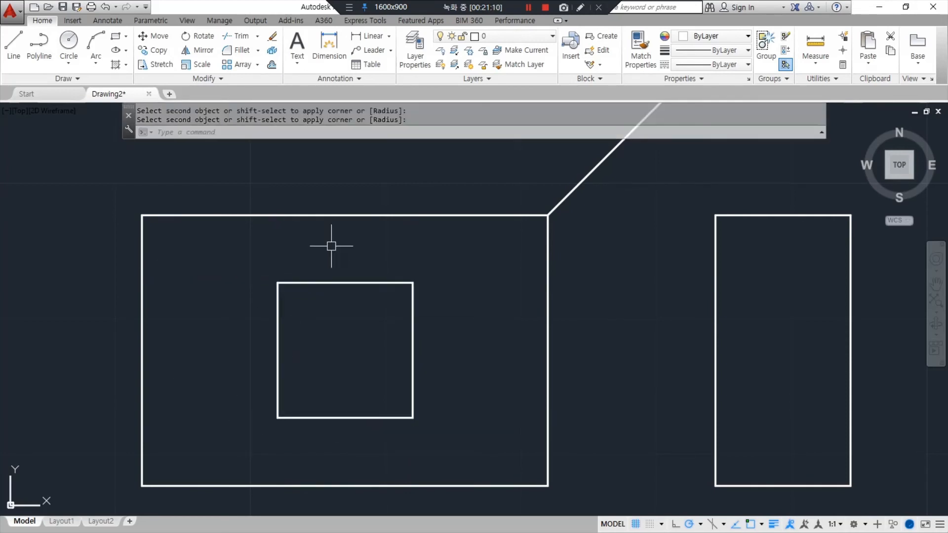
Step: Offset the side view's upper and lower edges inward by 5
type("o")
key("Return")
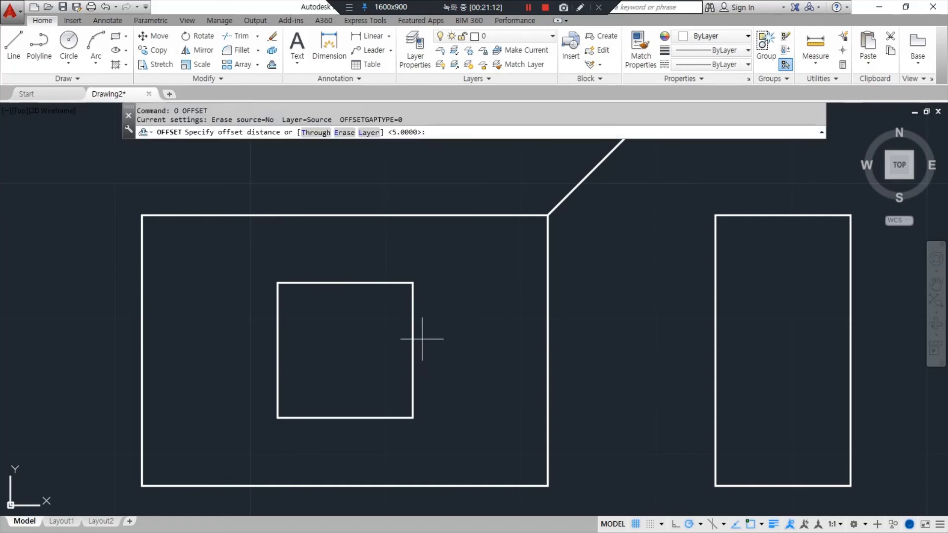
type("5")
key("Return")
left_click(754, 216)
left_click(745, 306)
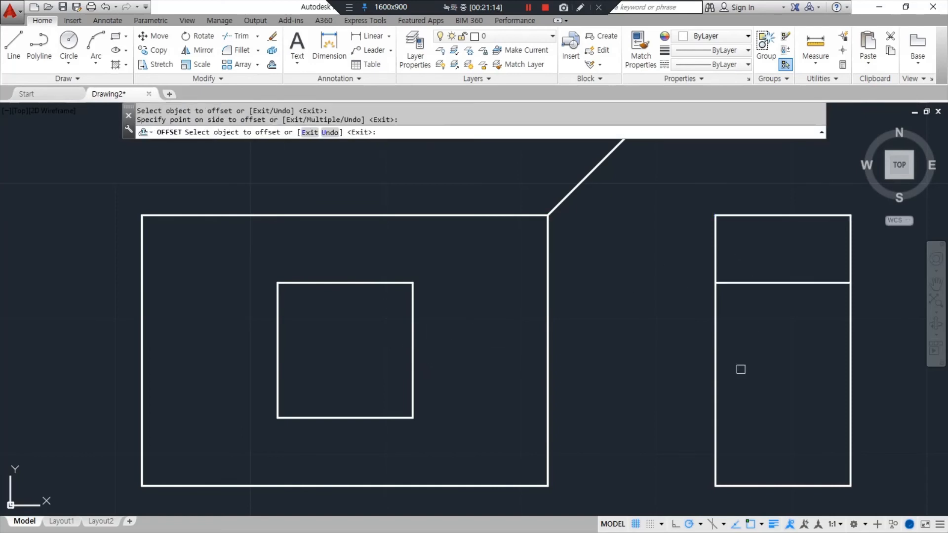
left_click(740, 484)
left_click(756, 431)
key("Return")
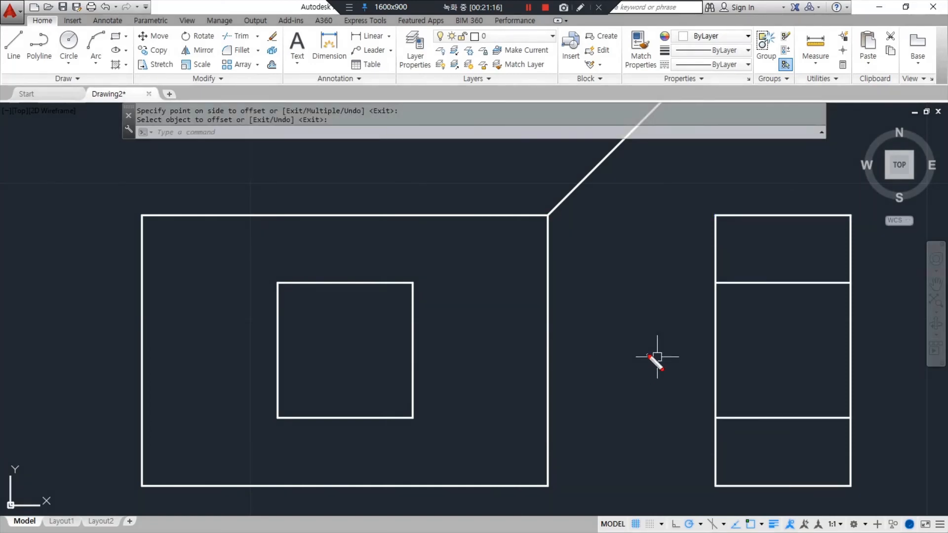
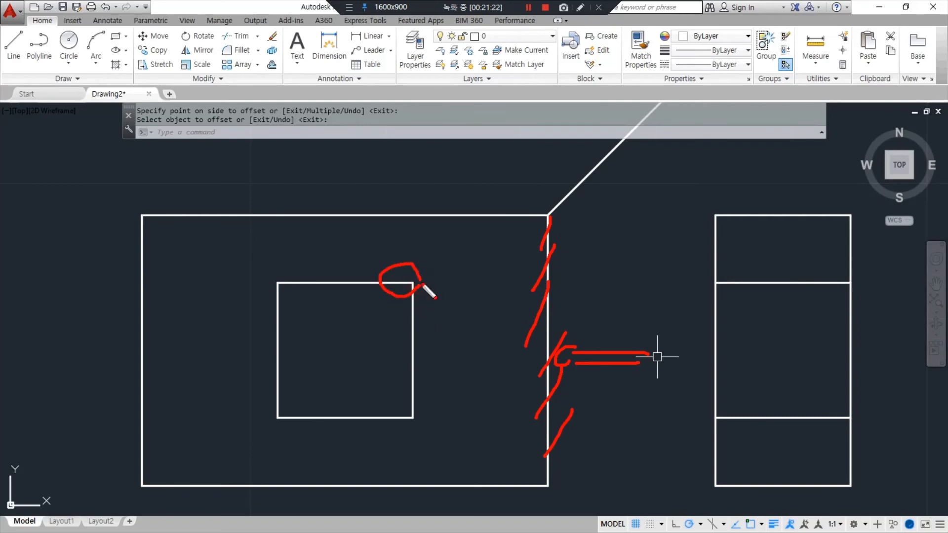
left_click_drag(436, 298, 403, 427)
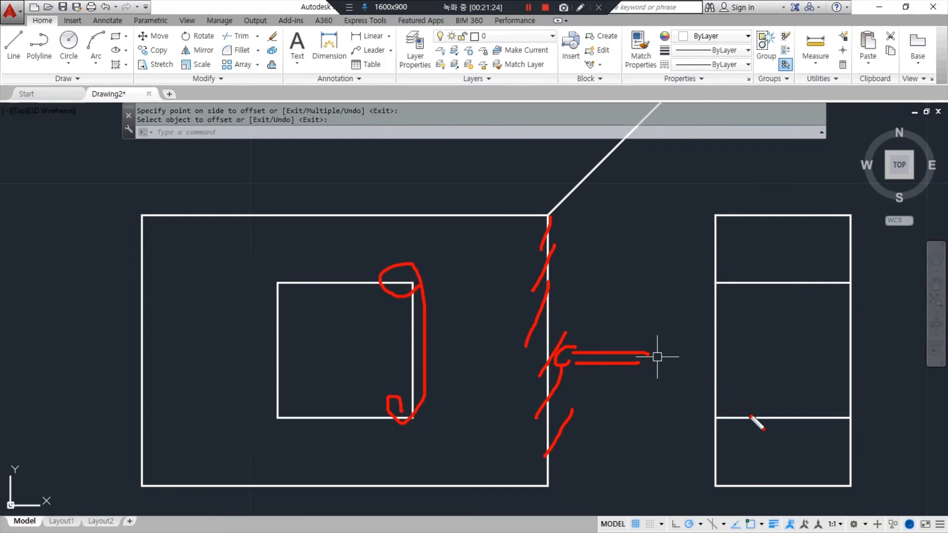
right_click(399, 279)
left_click(423, 272)
key("Escape")
key("Escape")
Step: Assign the two inner horizontal lines of the side view to the hid layer
left_click(767, 444)
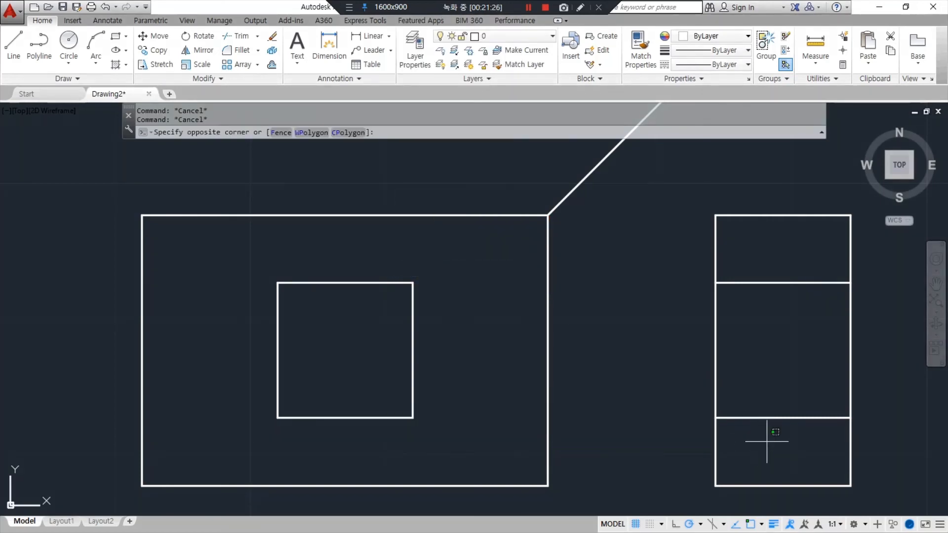
left_click(731, 269)
left_click(514, 36)
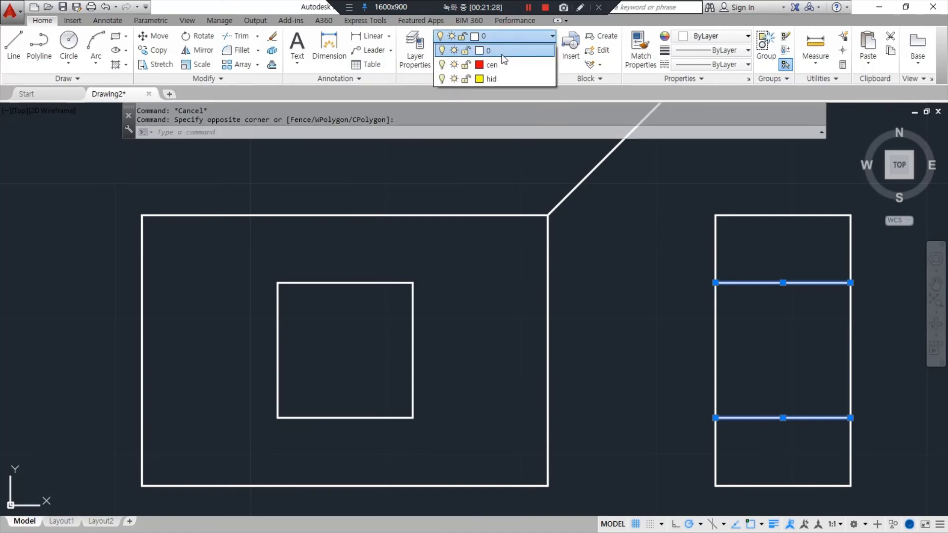
left_click(494, 79)
key("Escape")
key("Escape")
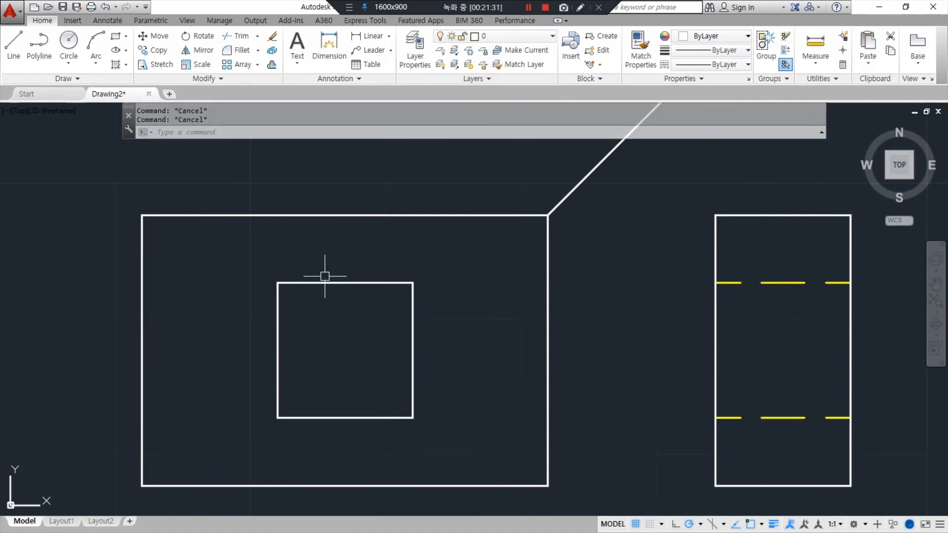
Step: Offset the left and right edges of the square-hole block's top view inward by 10
scroll(324, 275, "down", 2)
mouse_move(299, 252)
middle_mouse_down()
mouse_move(284, 276)
mouse_move(291, 271)
middle_mouse_up()
type("o")
key("Return")
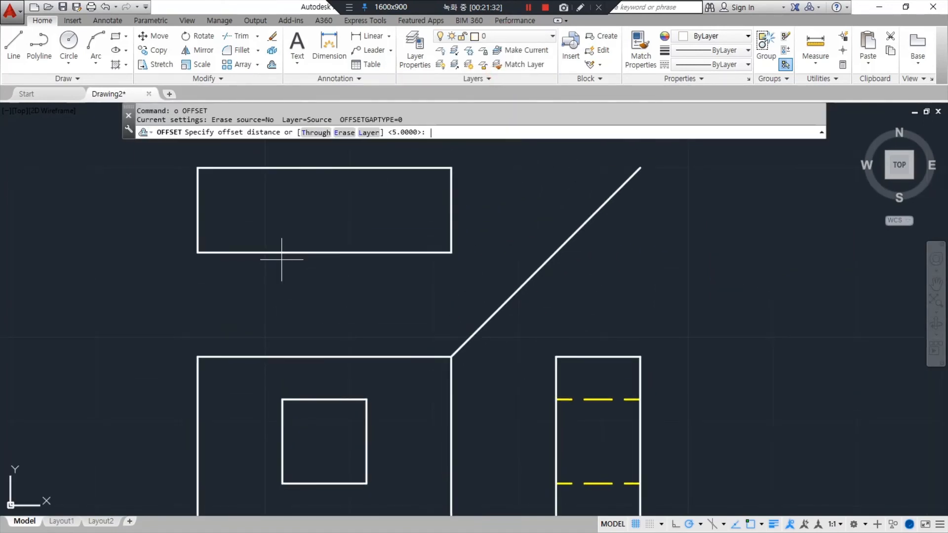
type("10")
key("Return")
left_click(202, 214)
left_click(262, 210)
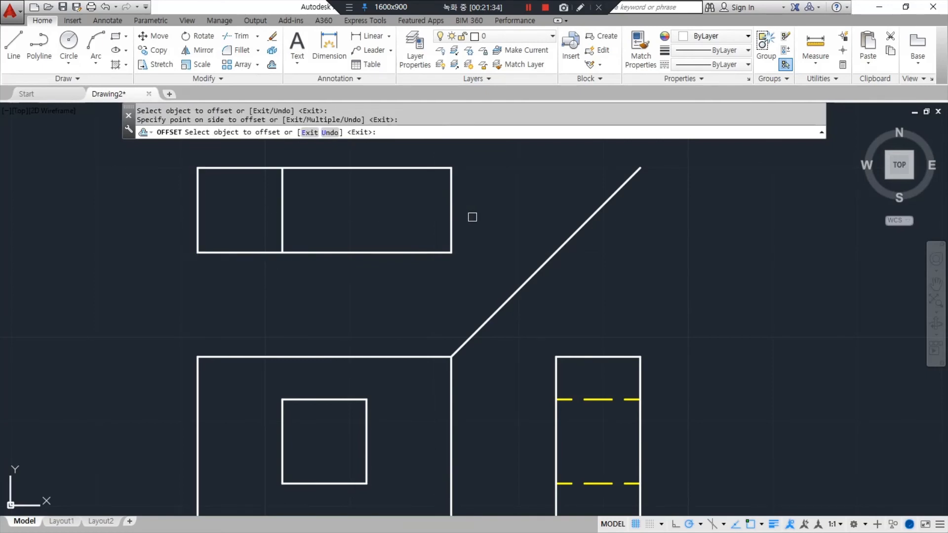
left_click(451, 216)
left_click(384, 214)
key("Return")
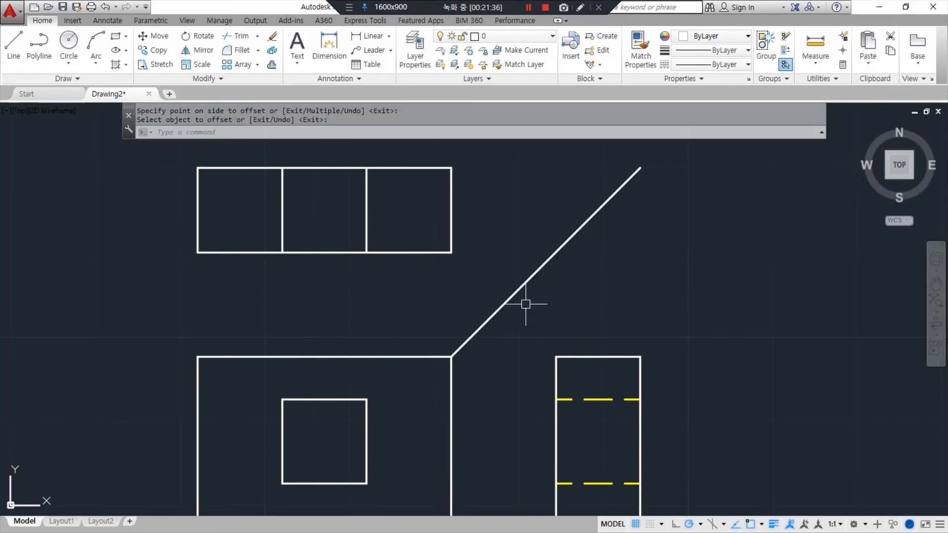
Step: Match the properties of the top view's two inner vertical lines to the side view's hidden line
type("ma")
key("Return")
left_click(588, 399)
left_click(482, 326)
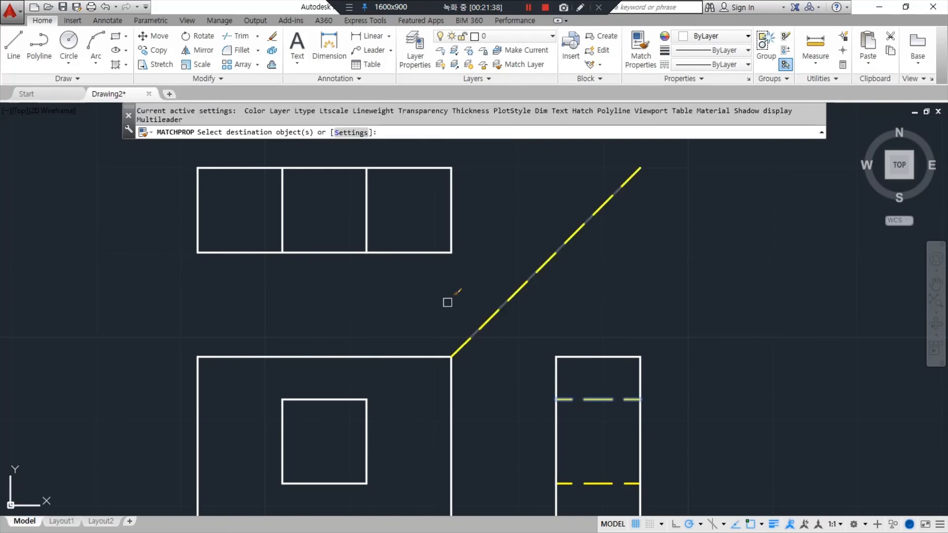
left_click(397, 249)
left_click(257, 195)
key("Return")
scroll(267, 279, "down", 2)
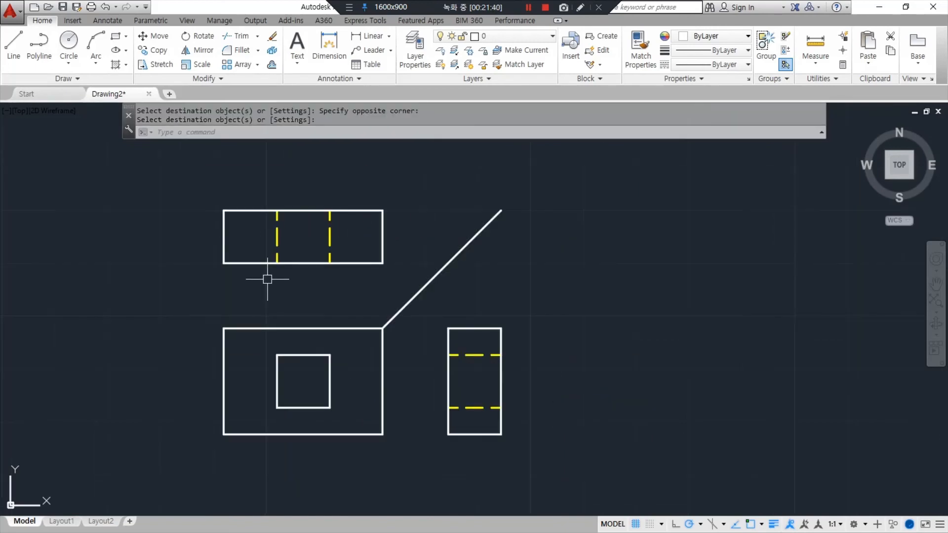
Step: Erase the diagonal projection line beside the square-hole block
middle_click_drag(318, 316, 312, 289)
key("ctrl+alt+d")
mouse_move(265, 469)
left_mouse_down()
mouse_move(175, 212)
mouse_move(563, 466)
mouse_move(347, 440)
left_mouse_up()
key("Escape")
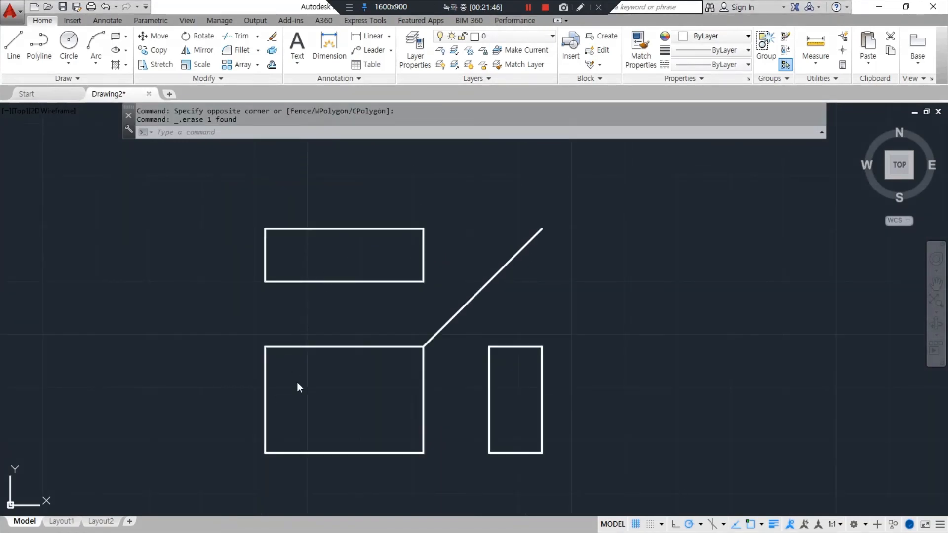
Step: Draw a sloped line in the next block's front view from the left edge's midpoint to the upper edge's midpoint
left_click(297, 383)
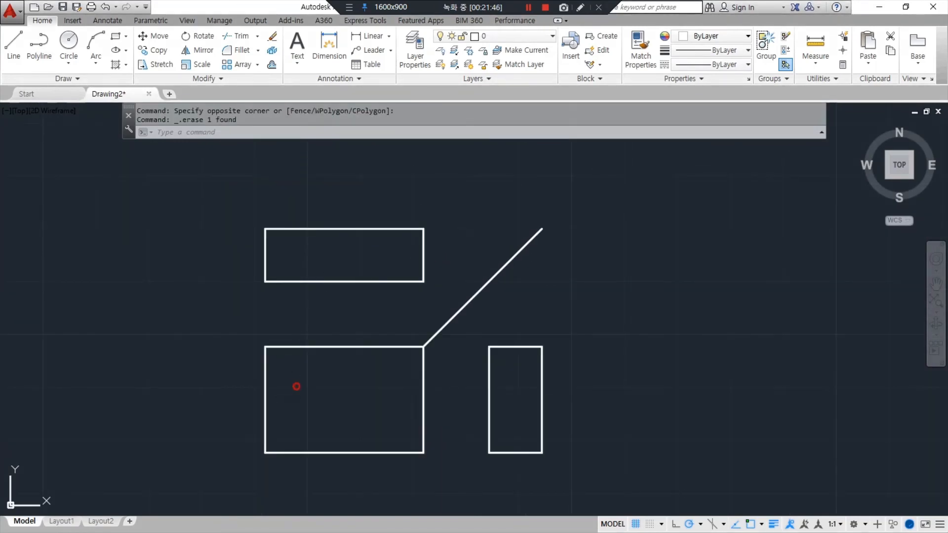
type("L")
key("Return")
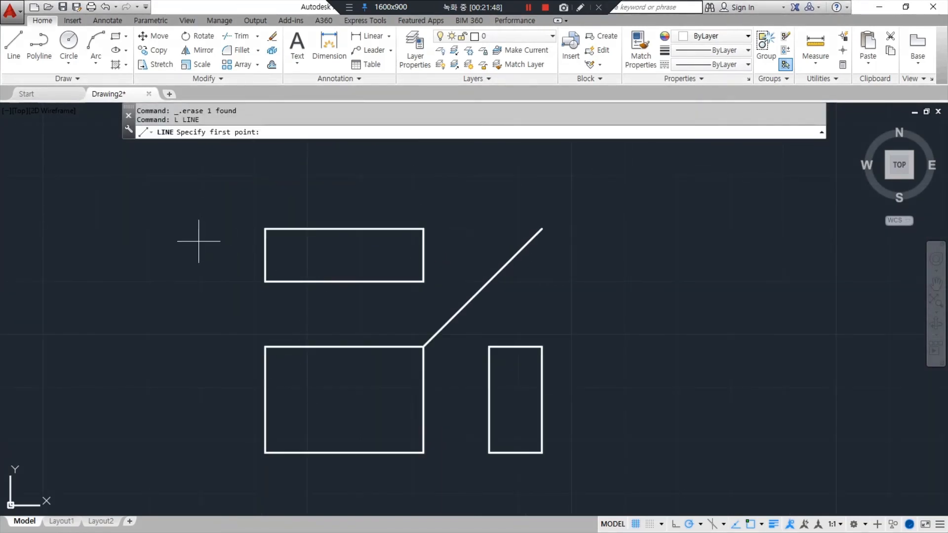
left_click(265, 400)
type("mid")
key("Return")
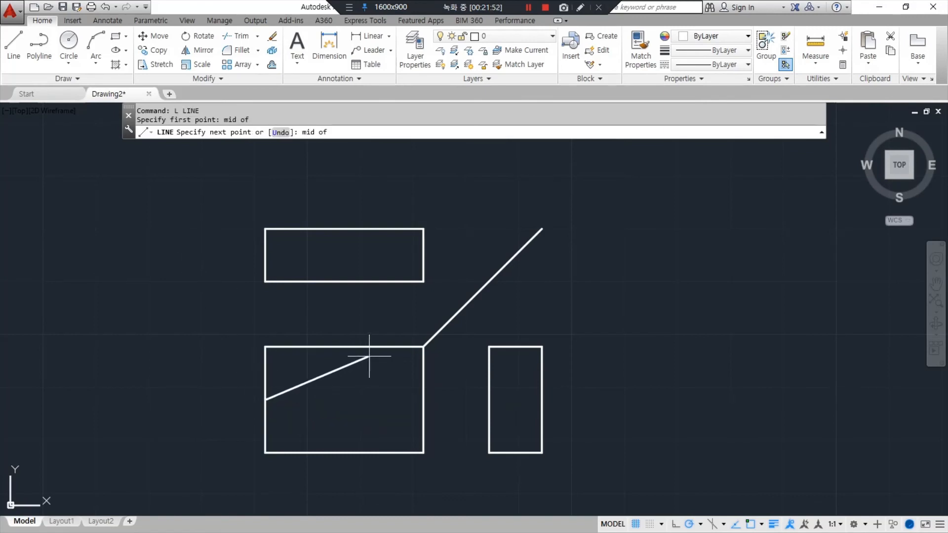
left_click(381, 347)
key("Return")
Step: Fillet the sloped line with the front view's upper and left edges to cut off the upper-left corner
type("F")
key("Return")
left_click(366, 347)
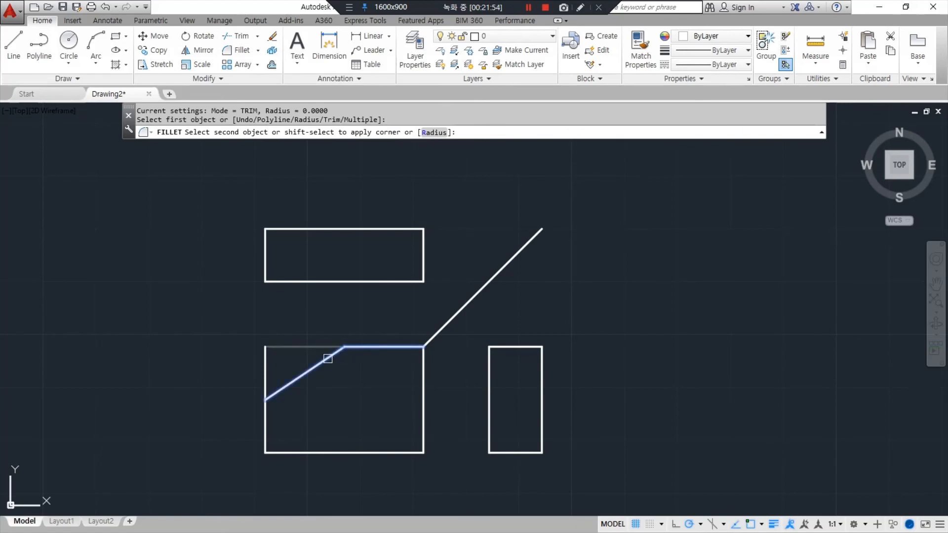
left_click(328, 359)
key("Return")
left_click(271, 395)
left_click(265, 416)
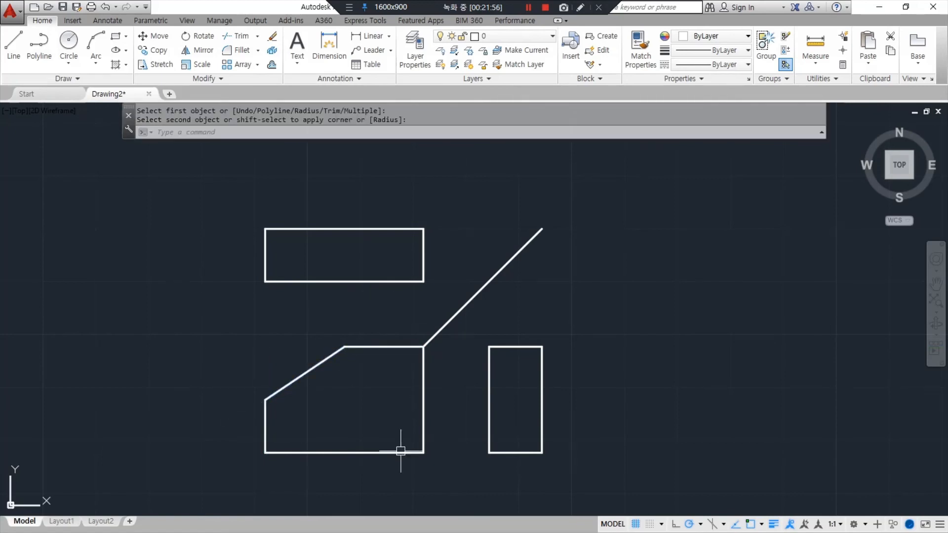
Step: Offset the left edge of the sloped block's top view 15 to the right
type("o")
key("Return")
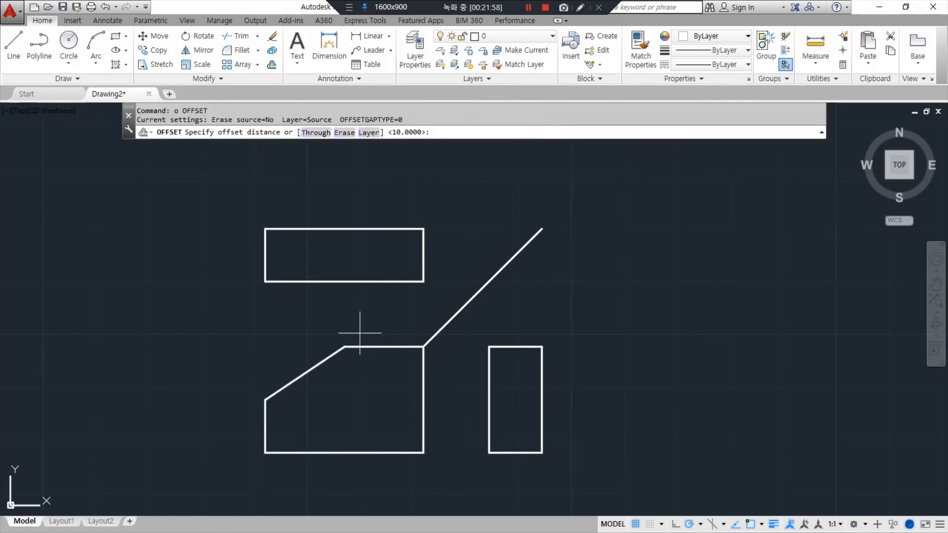
type("15")
key("Return")
left_click(266, 260)
left_click(321, 259)
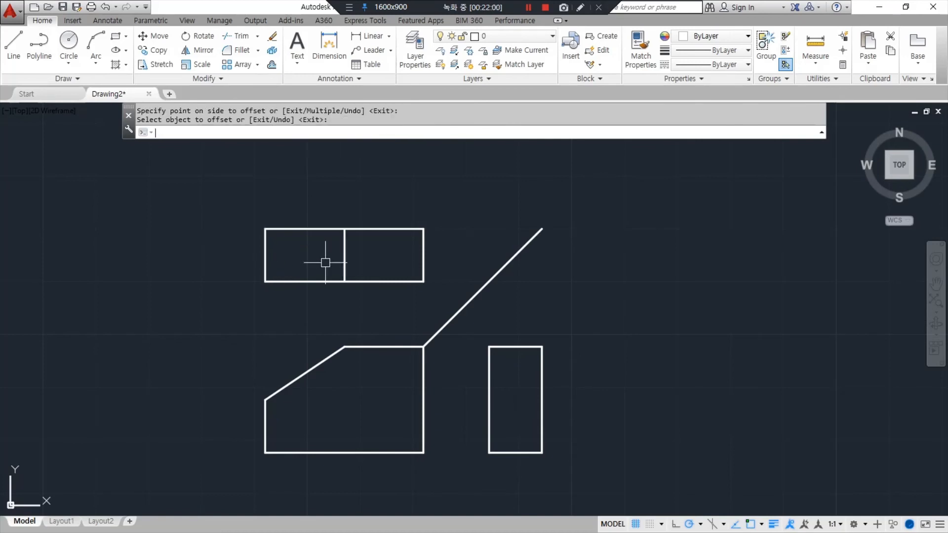
key("Return")
Step: Offset the upper edge of the sloped block's side view downward by 10
key("Return")
type("10")
key("Return")
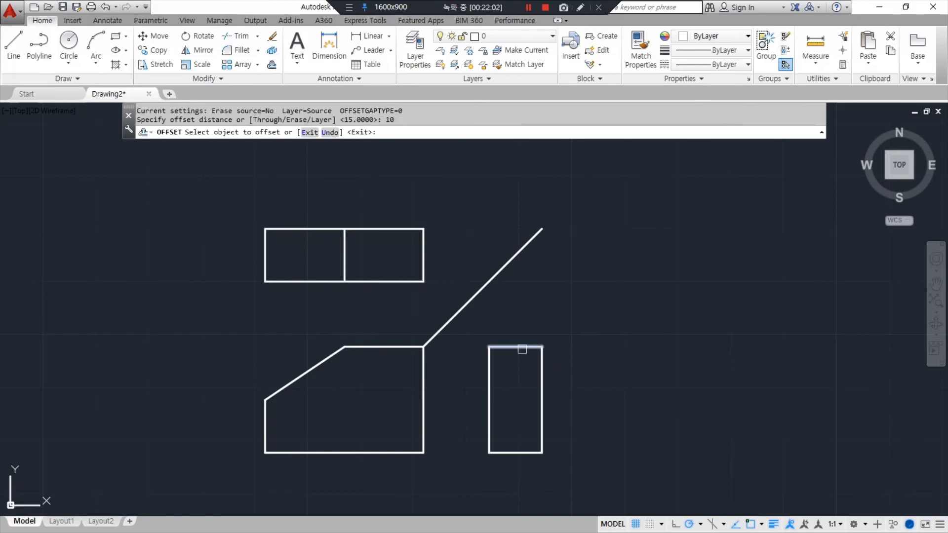
left_click(522, 349)
left_click(517, 375)
key("Return")
Step: Assign the middle horizontal line of the sloped block's side view to the hid layer
left_click(523, 409)
left_click(507, 391)
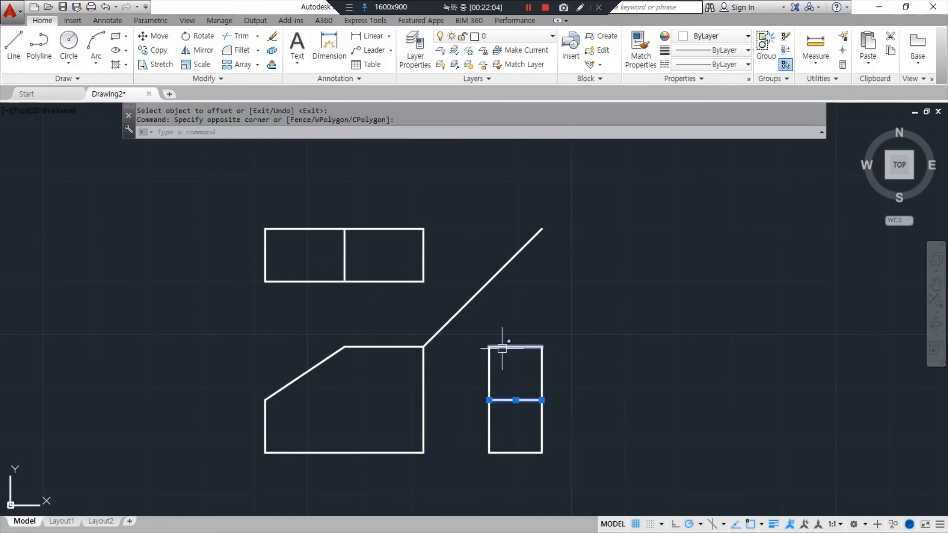
left_click(494, 36)
left_click(512, 76)
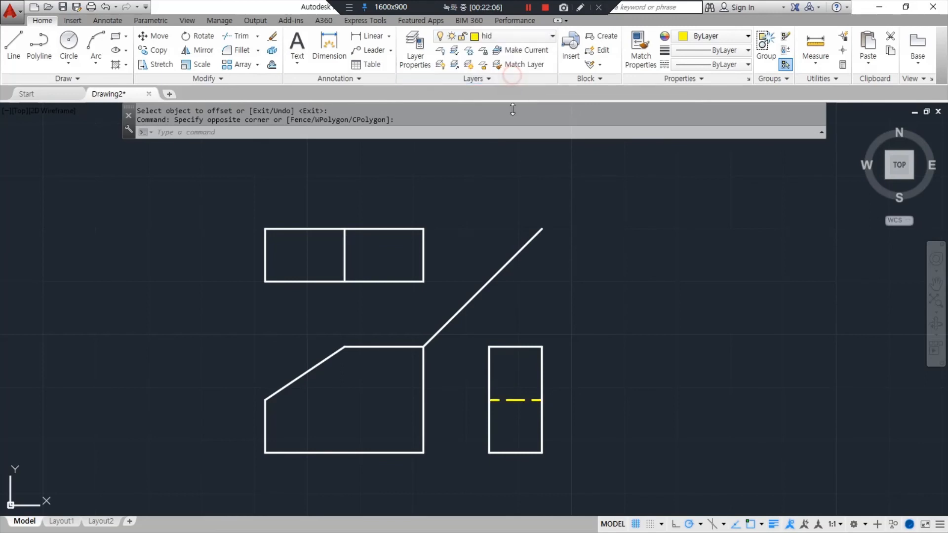
key("Escape")
Step: Erase the diagonal projection line beside the sloped block
left_click(509, 262)
type("e")
key("Return")
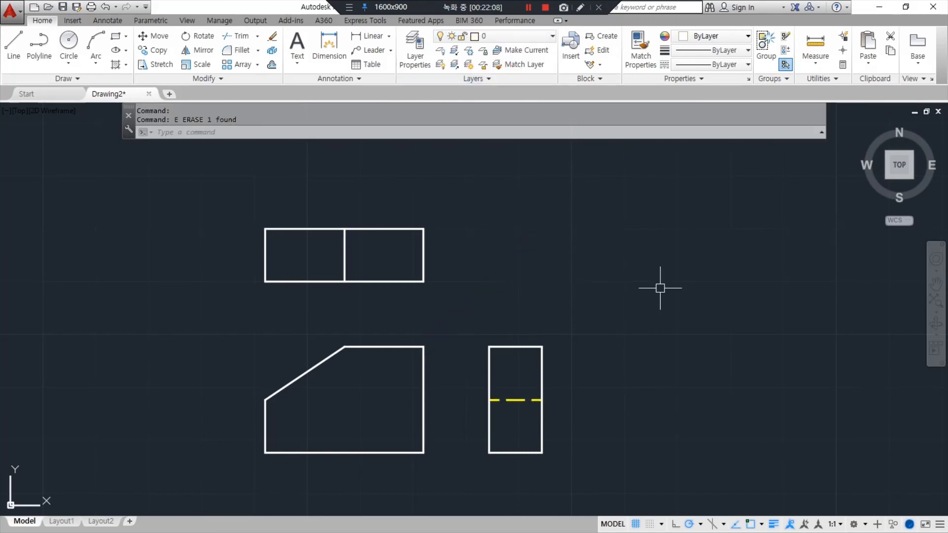
Step: Draw a diagonal line across the next block's top view from its upper-right to its lower-left corner
middle_click_drag(660, 288, 214, 328)
scroll(387, 335, "down", 2)
middle_click_drag(387, 334, 367, 293)
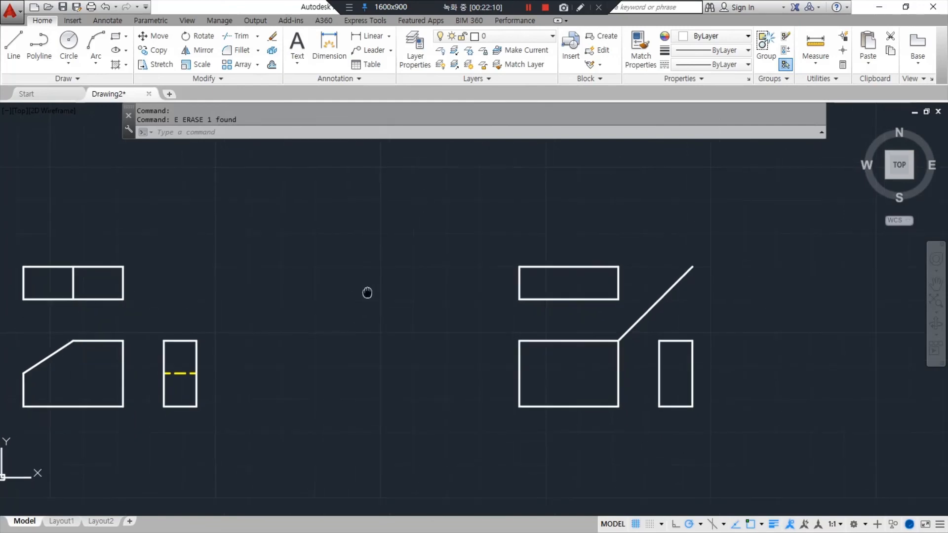
type("l")
key("Return")
left_click(617, 268)
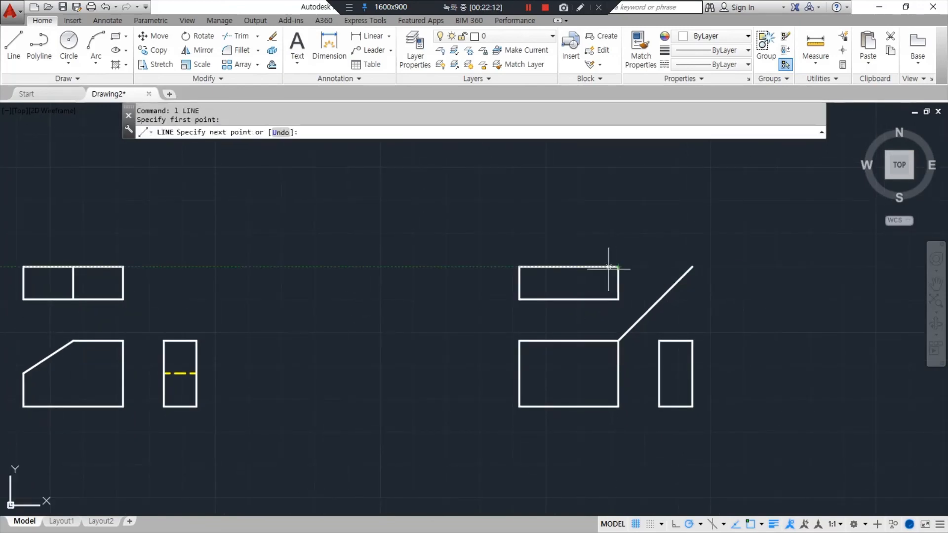
left_click(519, 299)
key("Return")
Step: Draw diagonals from upper-left to lower-right in the front view and from lower-left to upper-right in the side view
key("Return")
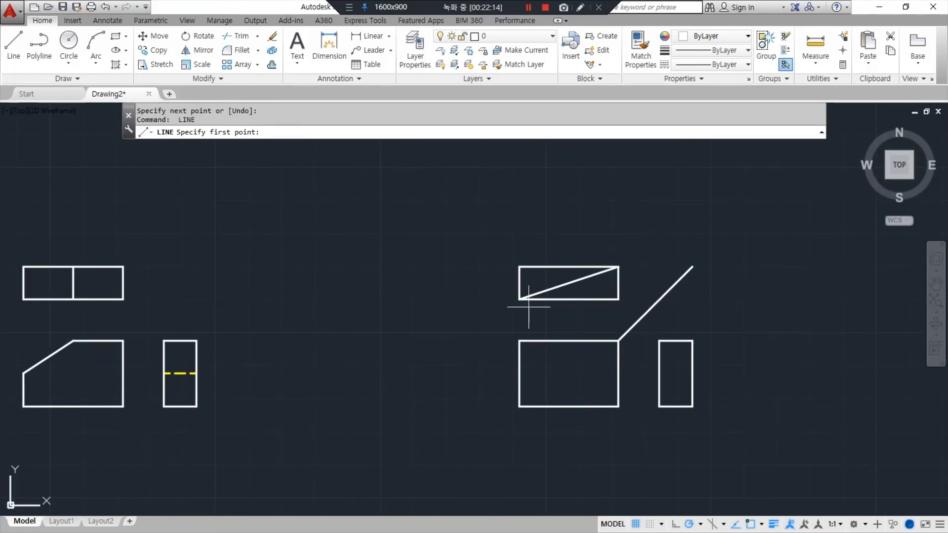
left_click(519, 341)
left_click(619, 407)
key("Return")
key("Return")
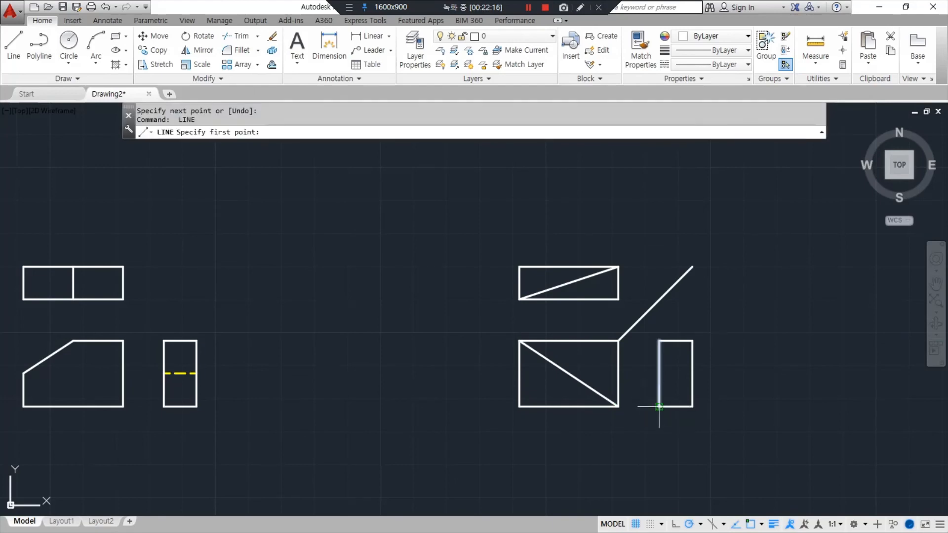
left_click(659, 407)
left_click(693, 341)
key("Return")
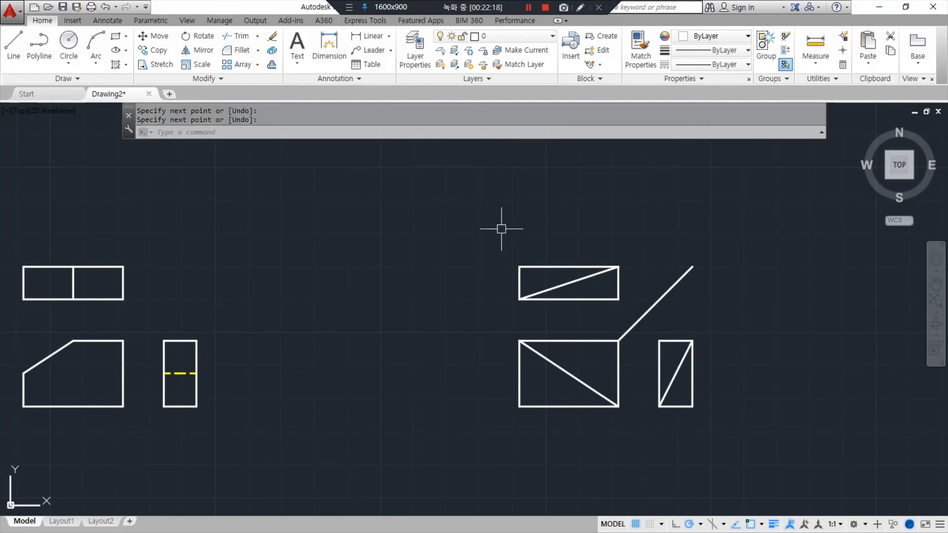
Step: Erase the projection line beside the block with the diagonal edges
left_click(677, 282)
type("e")
key("Return")
middle_click_drag(437, 321, 504, 318)
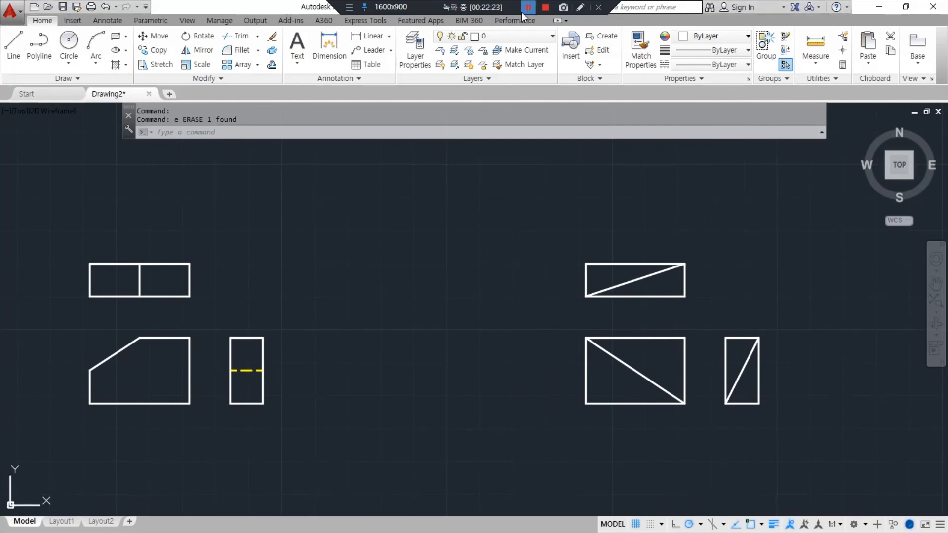
Step: Offset the left, upper and right edges of the next block's front view inward by 10
mouse_move(754, 312)
middle_mouse_down()
mouse_move(377, 282)
mouse_move(106, 303)
middle_mouse_up()
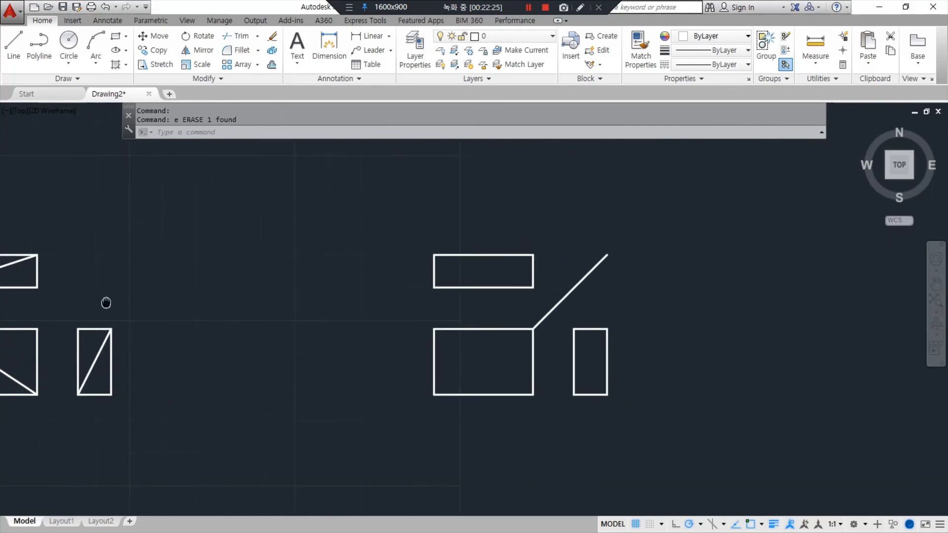
type("o")
key("Return")
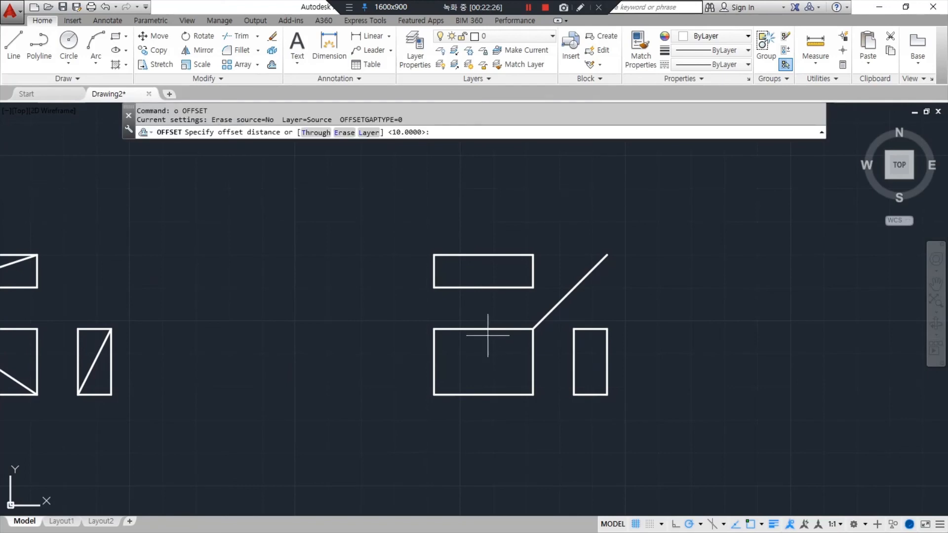
type("10")
key("Return")
left_click(436, 344)
left_click(470, 341)
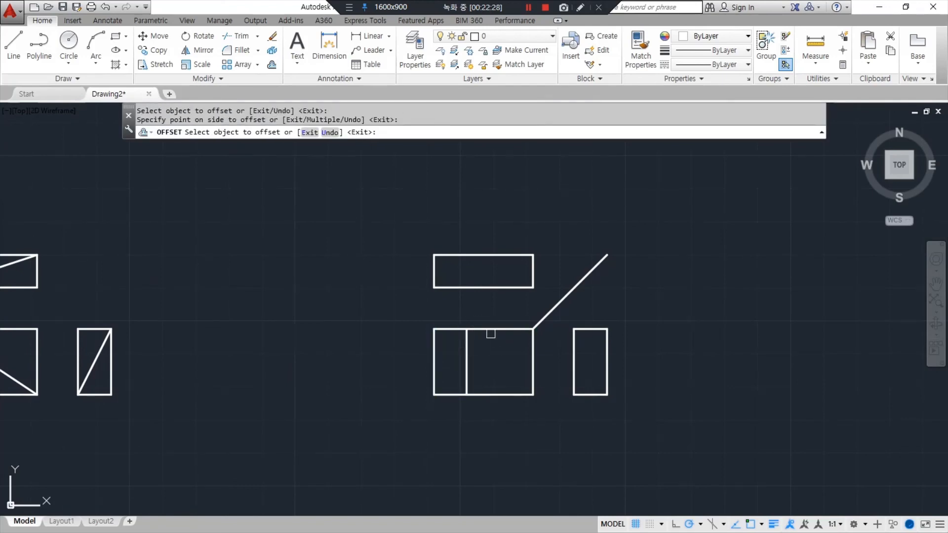
left_click(491, 331)
left_click(492, 350)
left_click(531, 346)
left_click(502, 347)
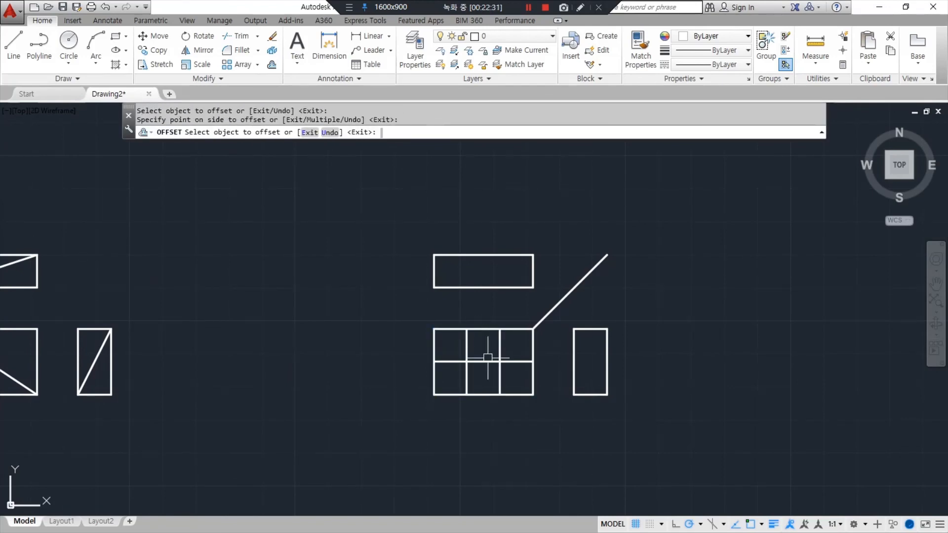
key("Return")
Step: Fillet the offset lines at radius 0 into a square notch open at the front view's upper edge
type("f")
key("Return")
left_click(487, 361)
left_click(500, 348)
key("Return")
left_click(475, 362)
left_click(465, 350)
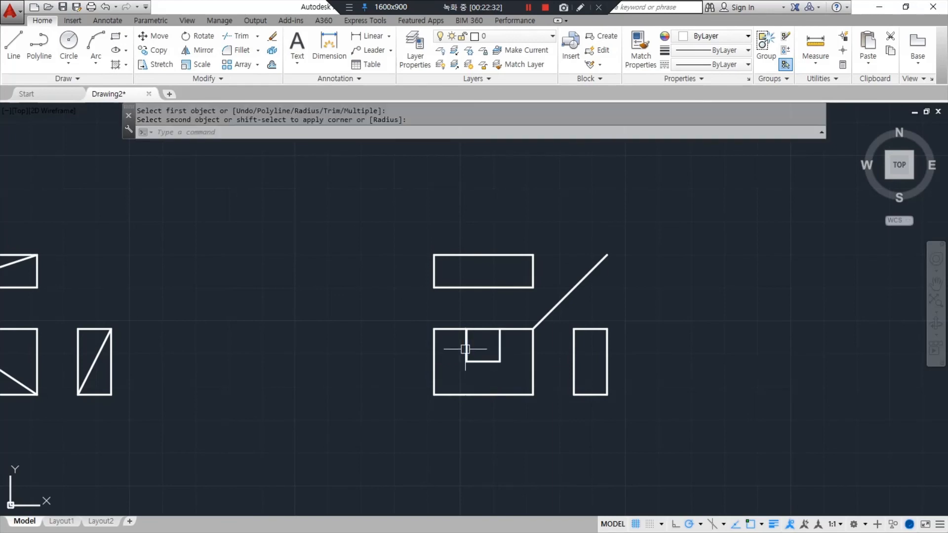
Step: Offset the left and right edges of the notched block's top view inward by 10
scroll(556, 326, "up", 2)
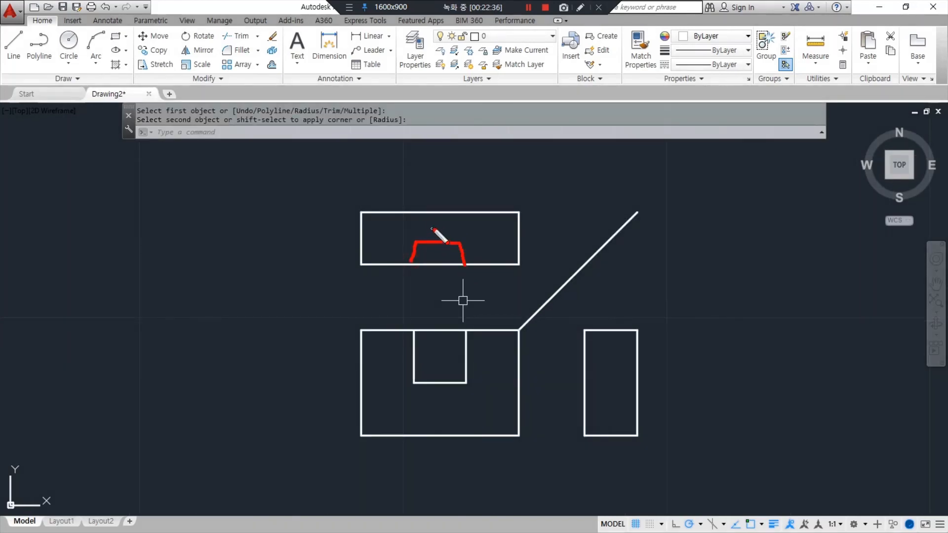
mouse_move(458, 415)
left_mouse_down()
mouse_move(381, 323)
mouse_move(480, 416)
left_mouse_up()
key("Escape")
type("o")
key("Return")
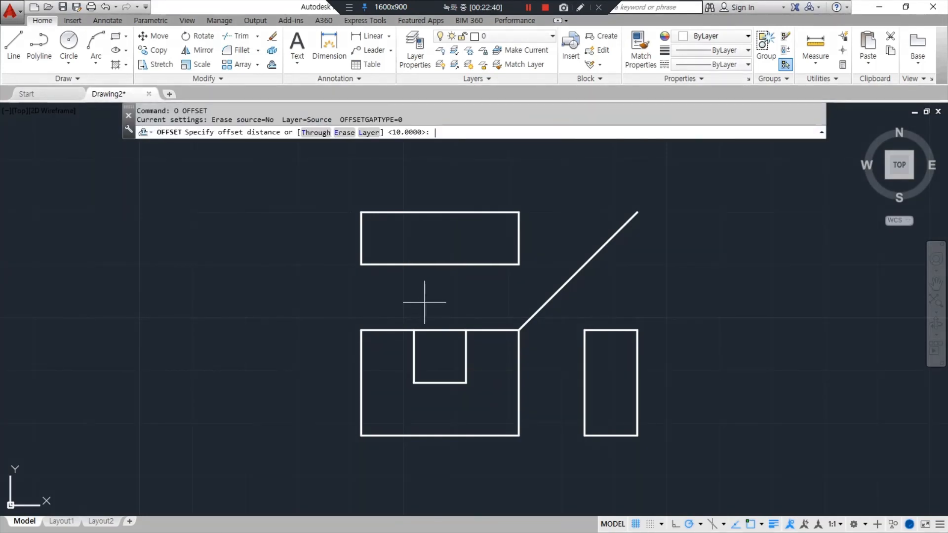
key("Return")
left_click(362, 247)
left_click(455, 239)
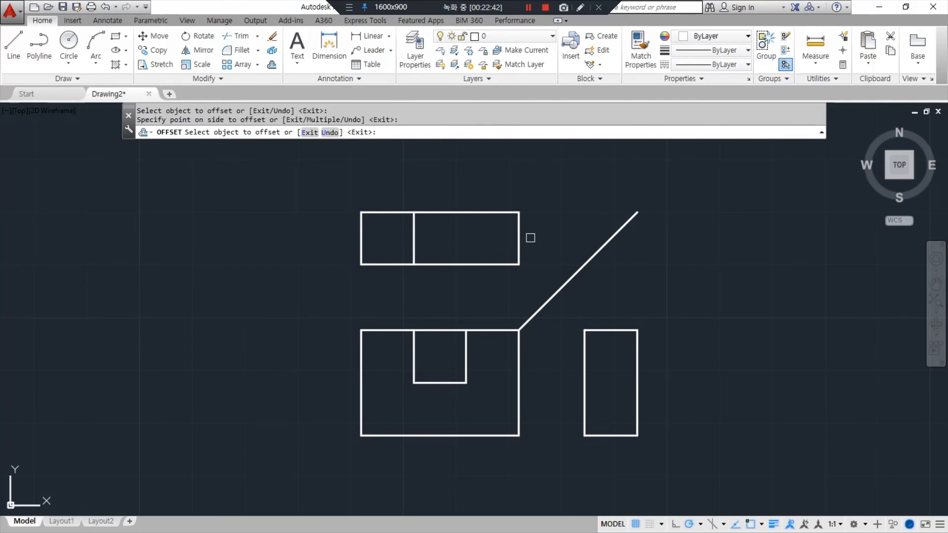
left_click(520, 237)
left_click(449, 239)
key("Return")
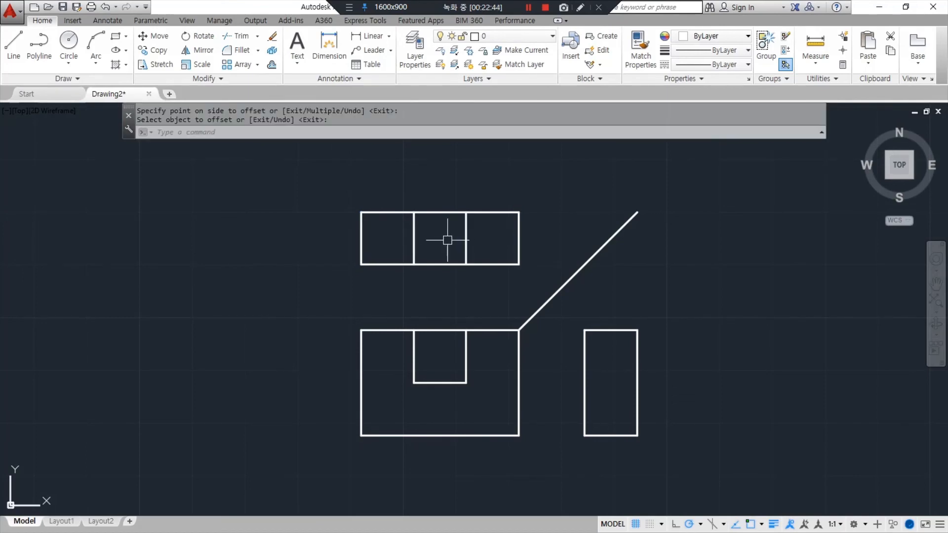
Step: Offset the upper edge of the notched block's top view downward by 5
type("o")
key("Return")
type("5")
key("Return")
left_click(446, 212)
left_click(433, 239)
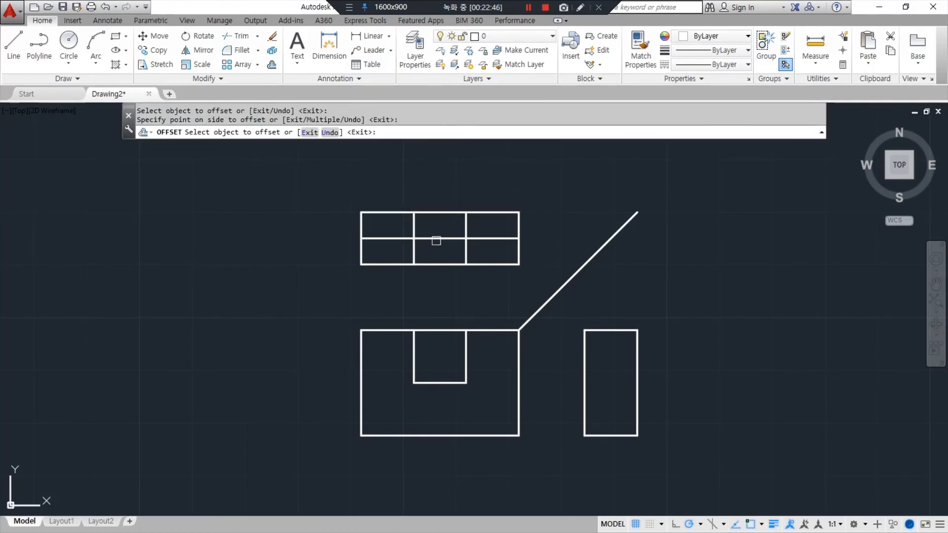
key("Return")
Step: Fillet the top view's offset lines at radius 0 into a rectangular notch on its lower edge
type("f")
key("Return")
left_click(415, 247)
left_click(454, 239)
key("Return")
left_click(457, 239)
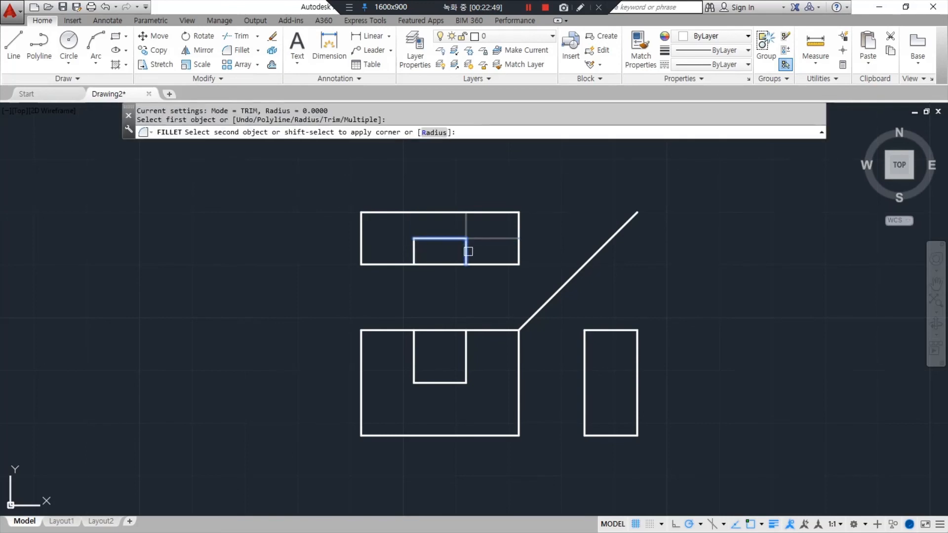
left_click(466, 250)
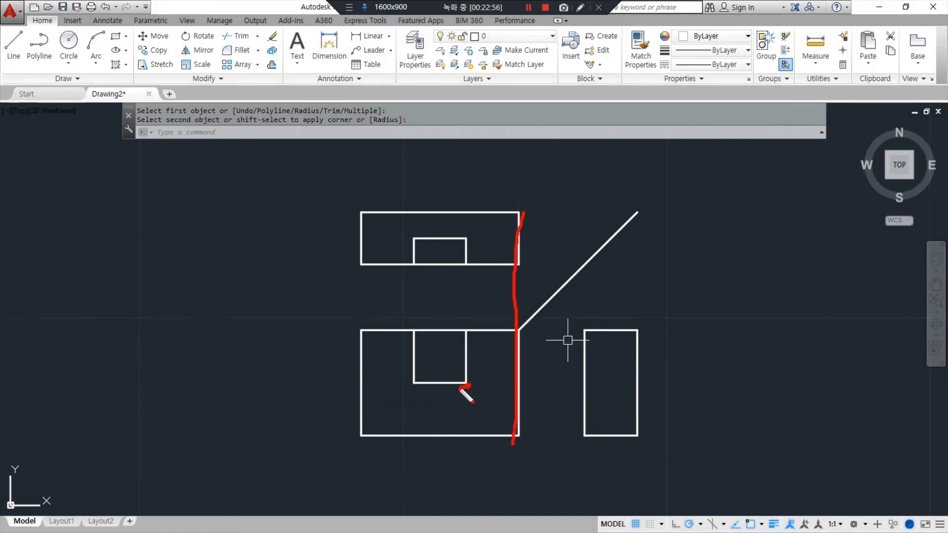
Step: Offset the upper edge of the notched block's side view downward by 10
mouse_move(463, 281)
left_mouse_down()
mouse_move(477, 225)
mouse_move(462, 277)
left_mouse_up()
key("Escape")
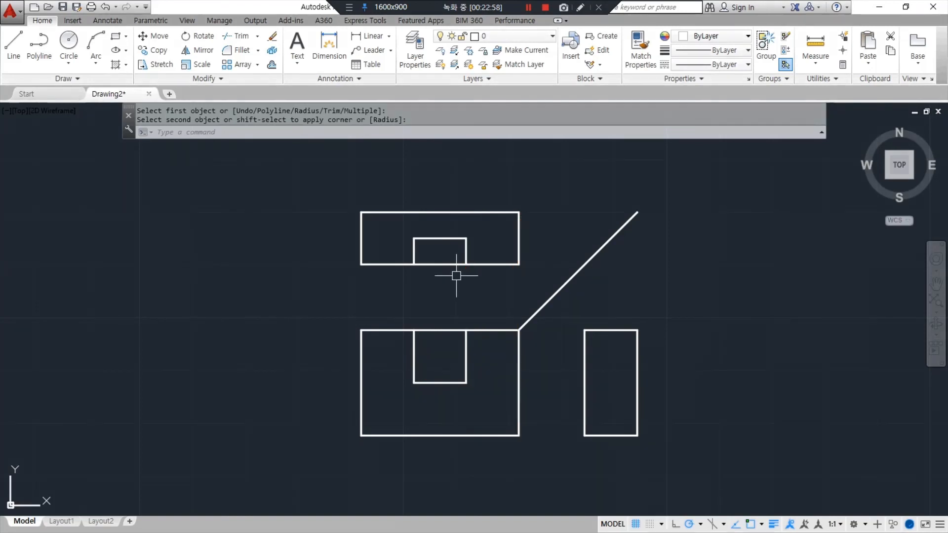
type("o")
key("Return")
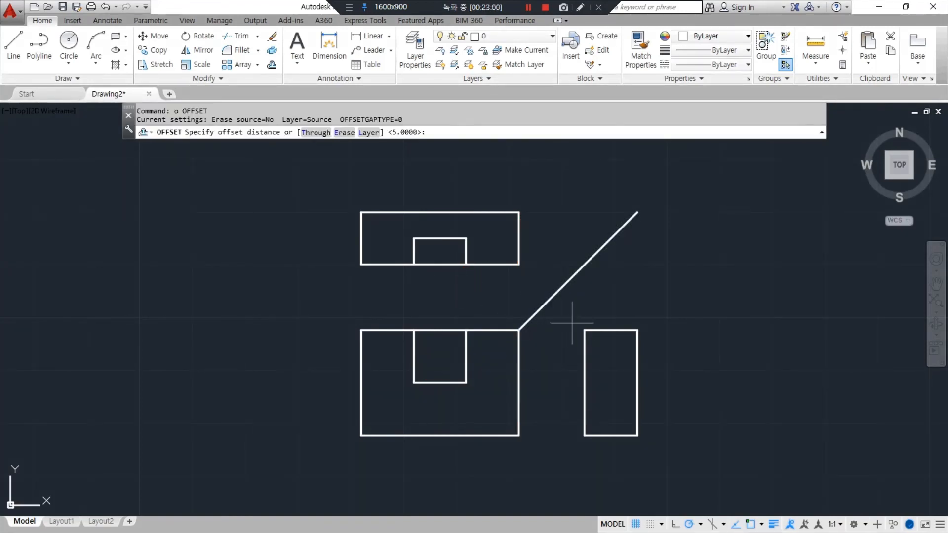
type("10")
key("Return")
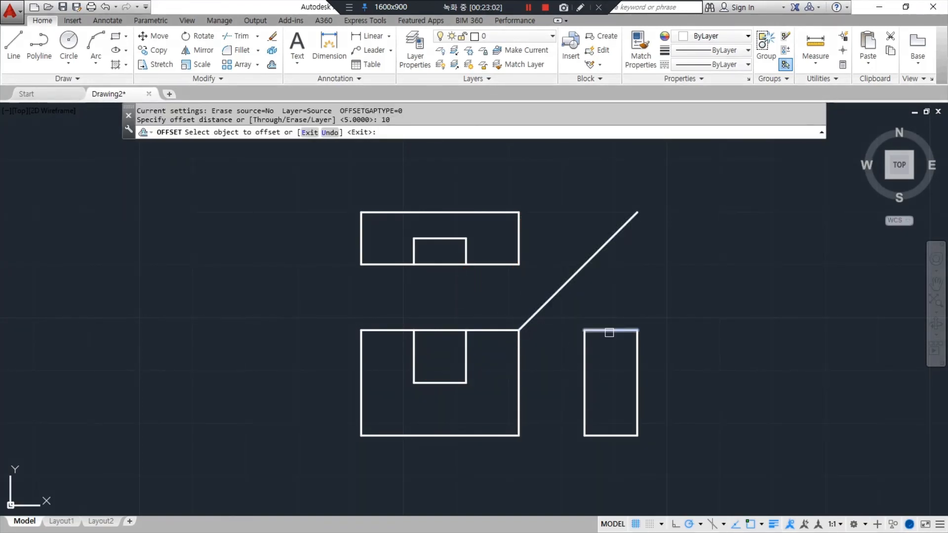
left_click(610, 330)
left_click(611, 364)
key("Return")
Step: Offset the left edge of the notched block's side view 5 to the right
type("o")
key("Return")
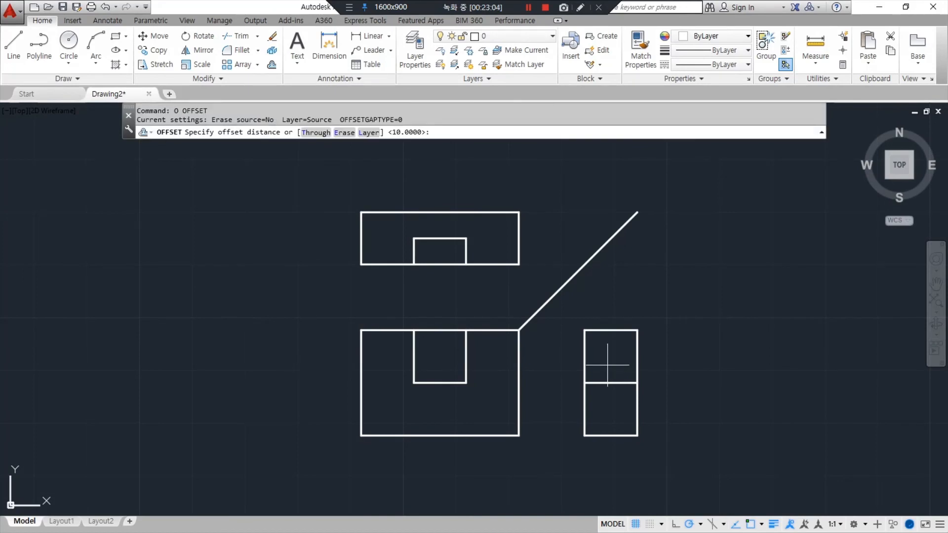
type("5")
key("Return")
left_click(585, 362)
left_click(603, 354)
key("Return")
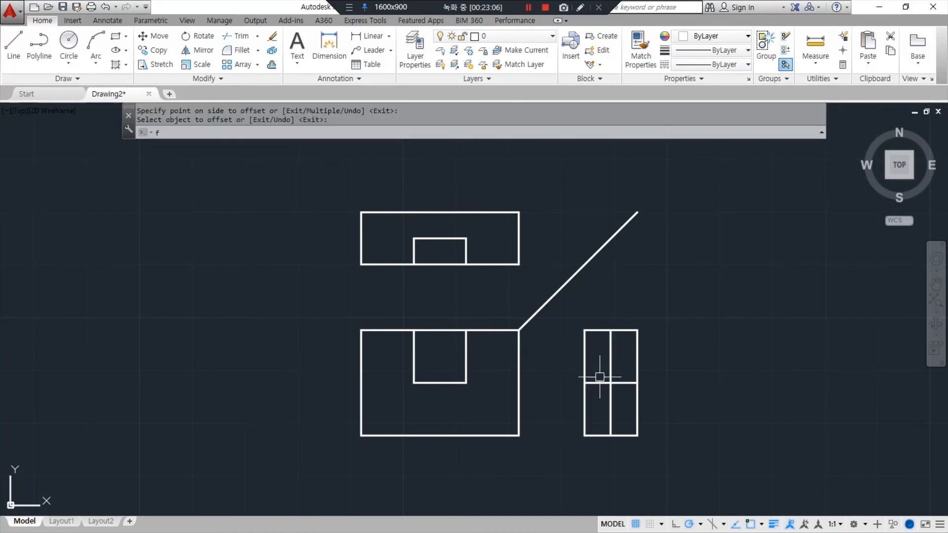
Step: Fillet the side view's two offset lines at radius 0 into an L-shaped notch outline in its upper-left area
type("f")
key("Return")
left_click(599, 383)
left_click(609, 368)
Step: Assign the side view's two notch lines to the hid layer
left_click(623, 391)
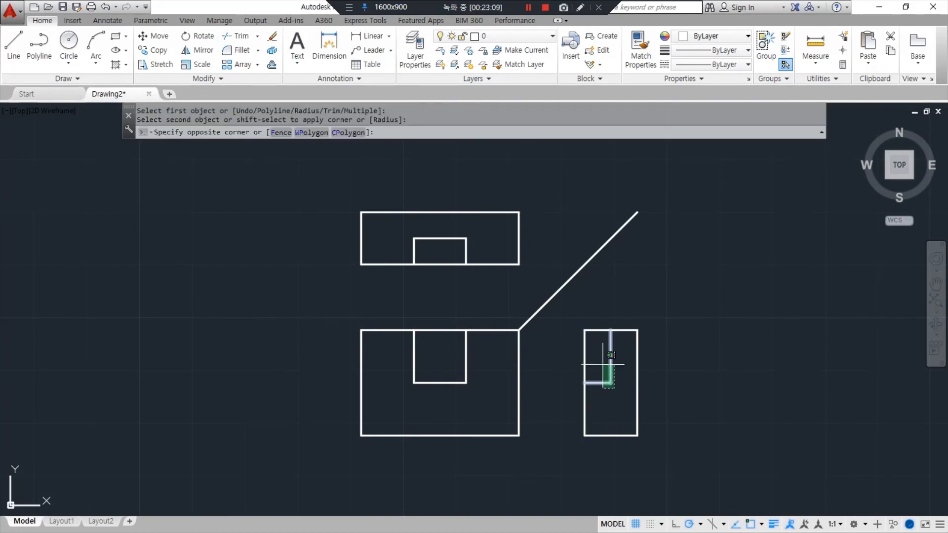
left_click(594, 360)
left_click(507, 36)
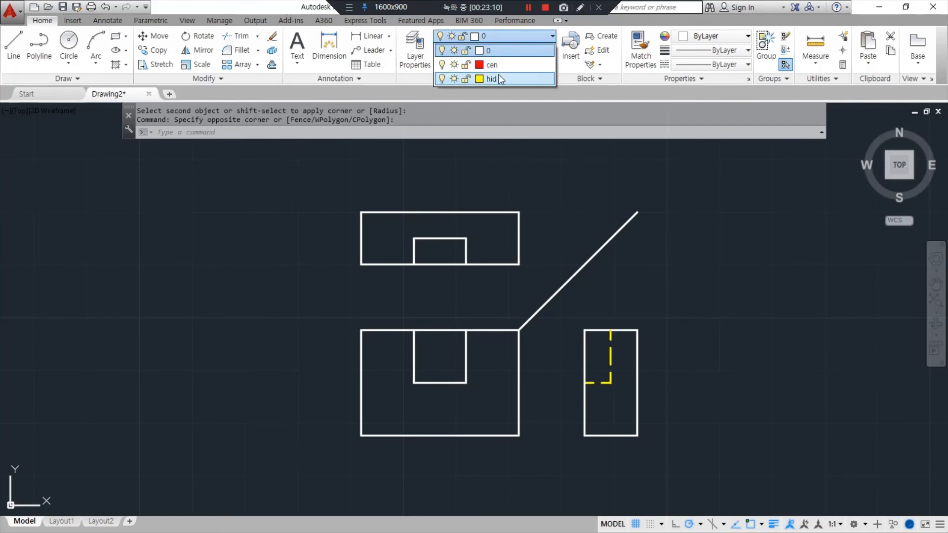
left_click(496, 77)
key("Escape")
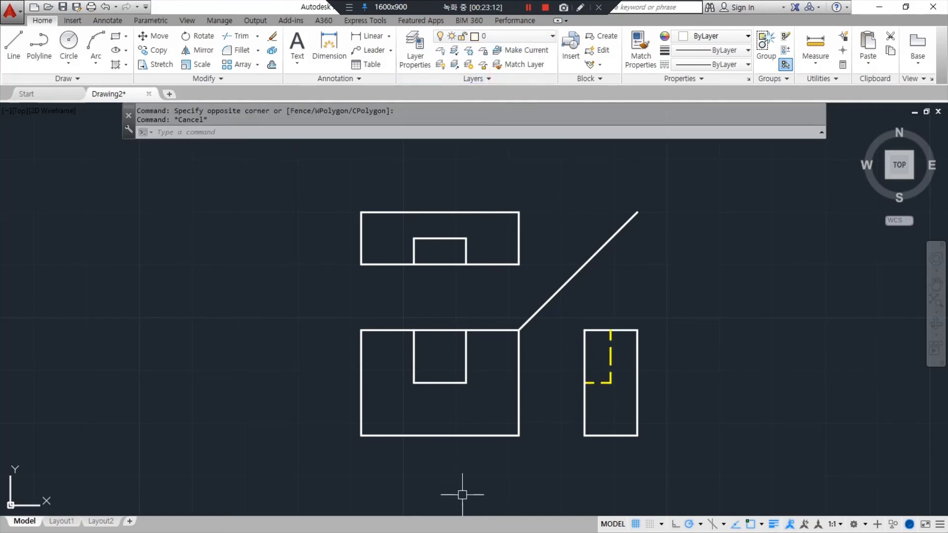
Step: Erase the diagonal projection line beside the notched block
mouse_move(385, 482)
left_mouse_down()
mouse_move(421, 157)
mouse_move(620, 463)
left_mouse_up()
left_click(591, 260)
type("e")
key("Return")
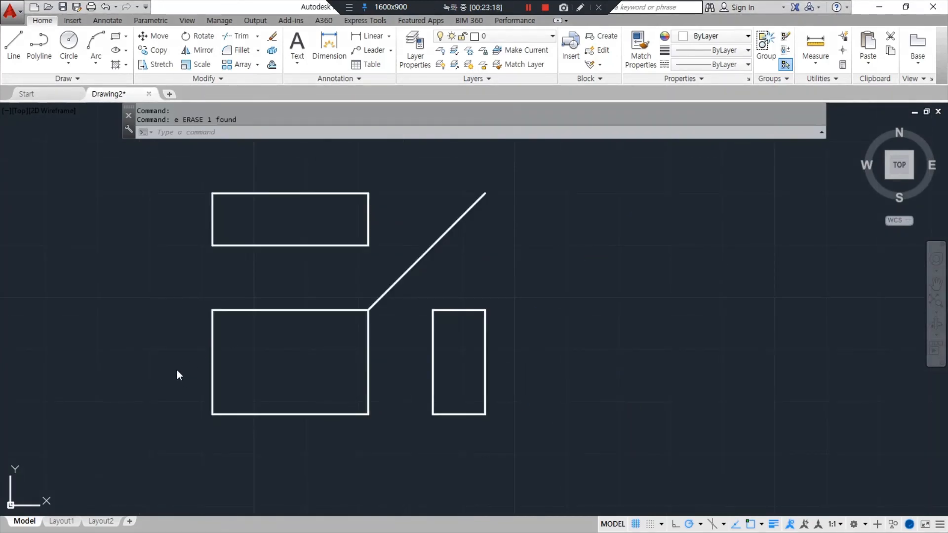
Step: Offset the upper and lower edges of the next block's front view inward by 5
type("o")
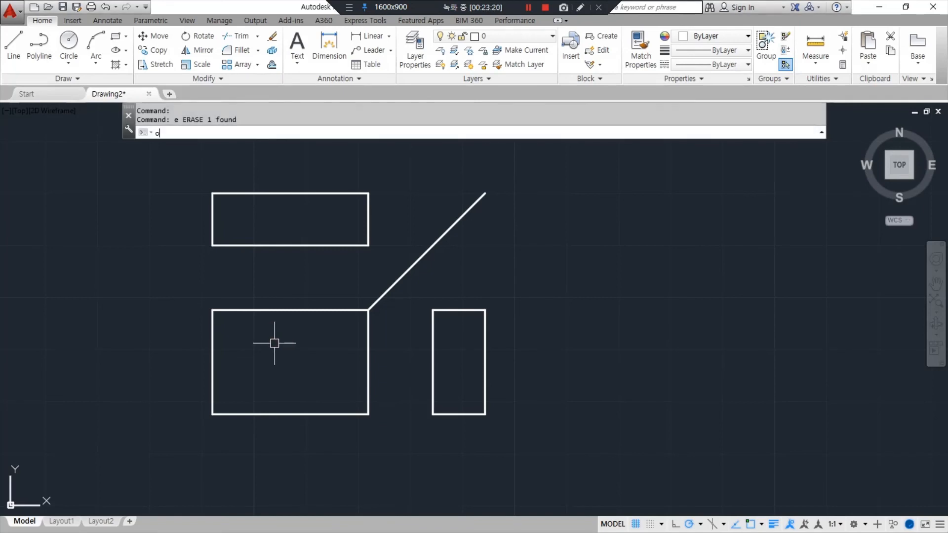
key("Return")
type("5")
key("Return")
left_click(275, 312)
left_click(284, 366)
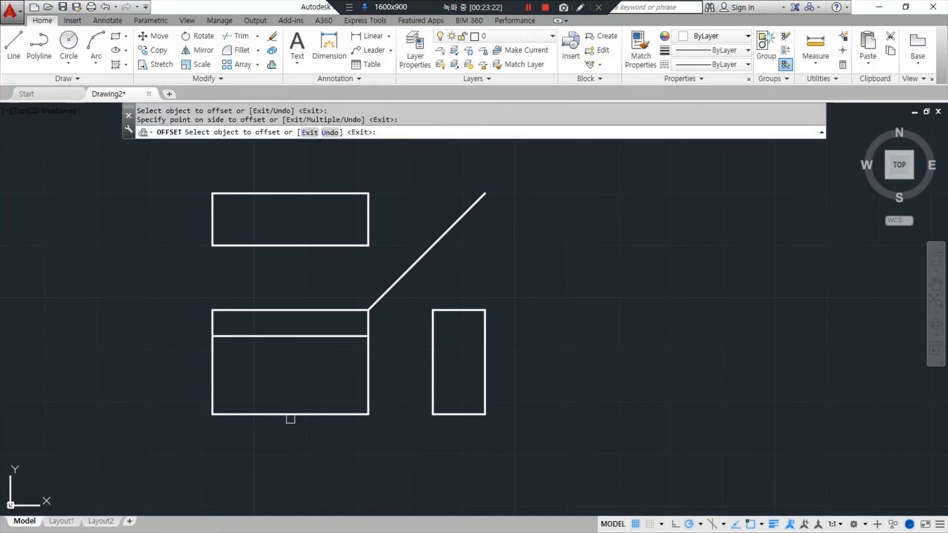
left_click(288, 414)
left_click(283, 383)
key("Return")
Step: Offset the left and right edges of this front view inward by 10
type("o")
key("Return")
type("1")
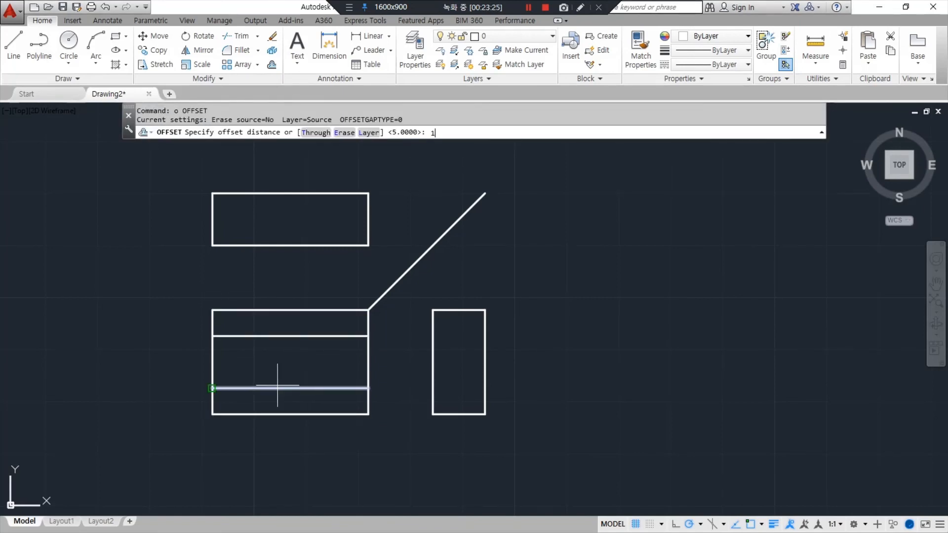
type("0")
key("Return")
left_click(213, 370)
left_click(250, 359)
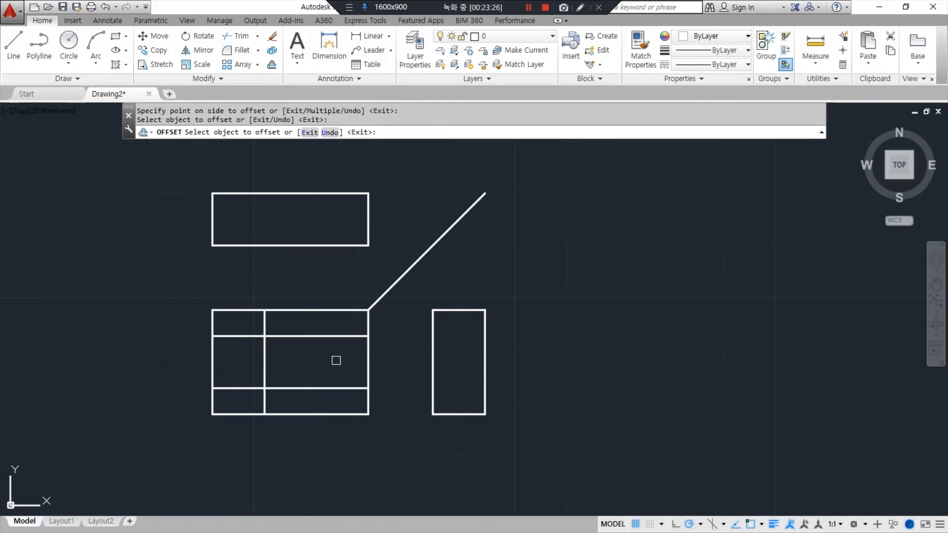
left_click(368, 358)
left_click(341, 363)
key("Return")
Step: Fillet the four offset lines at radius 0 into a closed square at the centre of the front view
type("f")
key("Return")
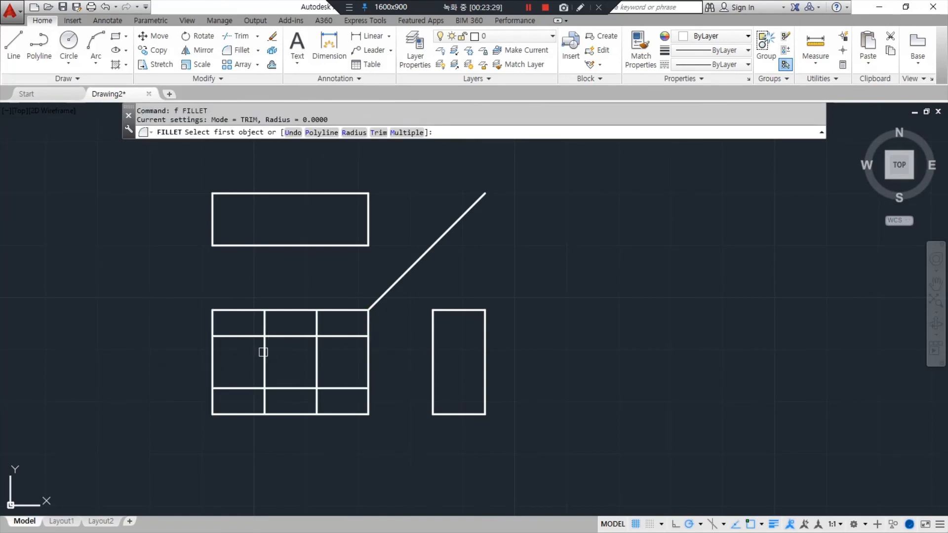
left_click(264, 351)
left_click(276, 340)
key("space")
left_click(315, 365)
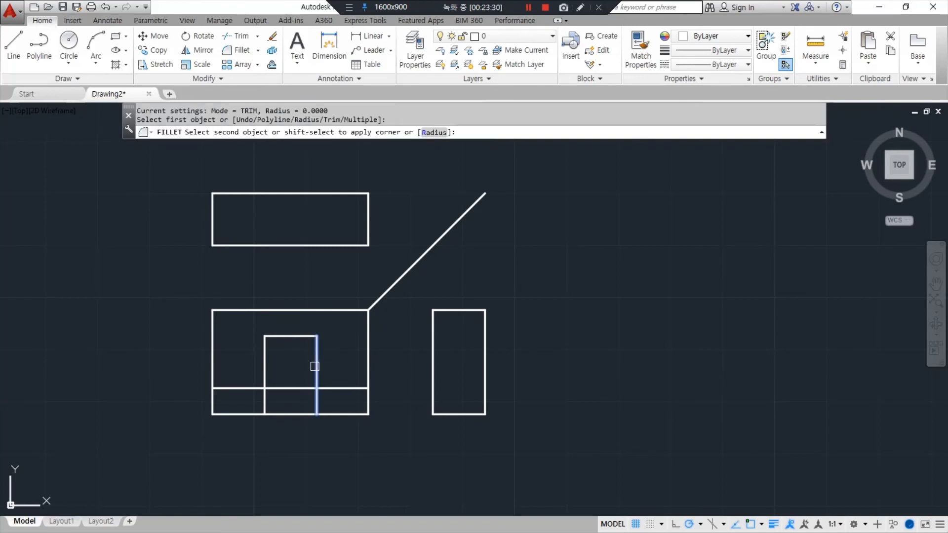
left_click(300, 388)
key("space")
left_click(300, 387)
left_click(267, 376)
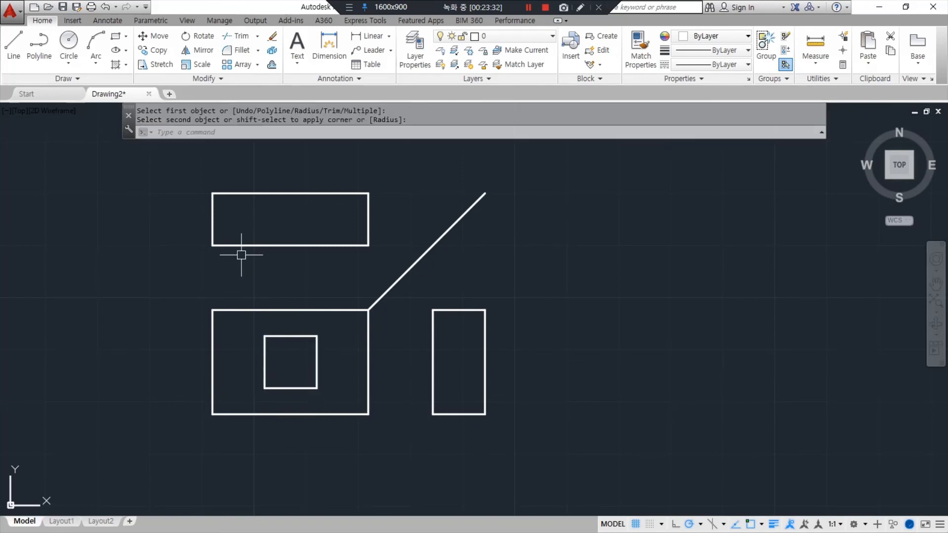
Step: Offset the lower edge of the block's top view downward by 5
type("o")
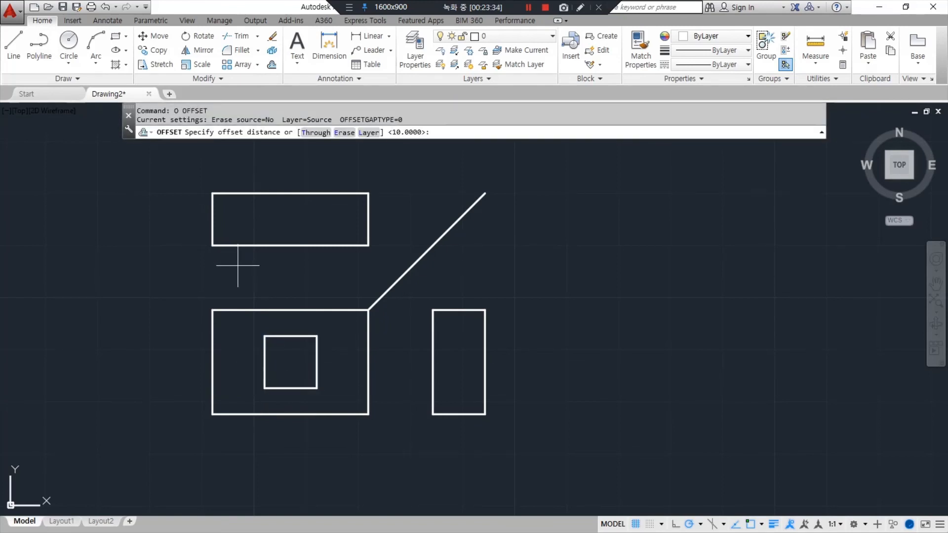
left_click(304, 241)
left_click(301, 269)
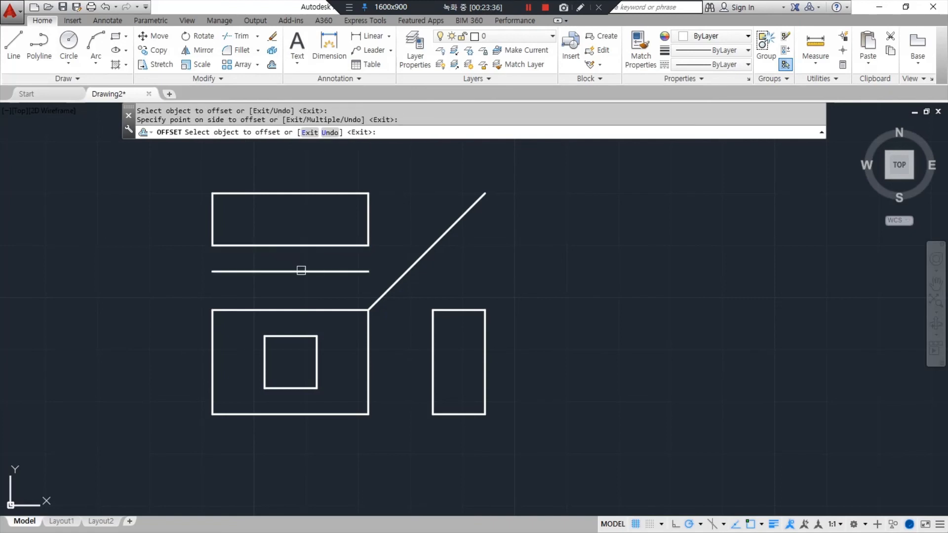
key("space")
Step: Offset the left and right edges of the top view inward by 10
type("o")
key("space")
type("10")
key("space")
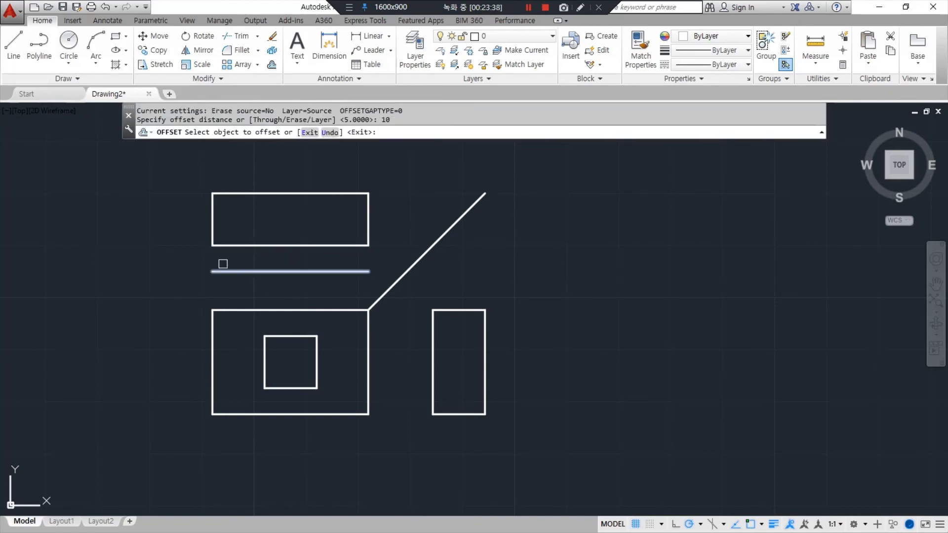
left_click(214, 235)
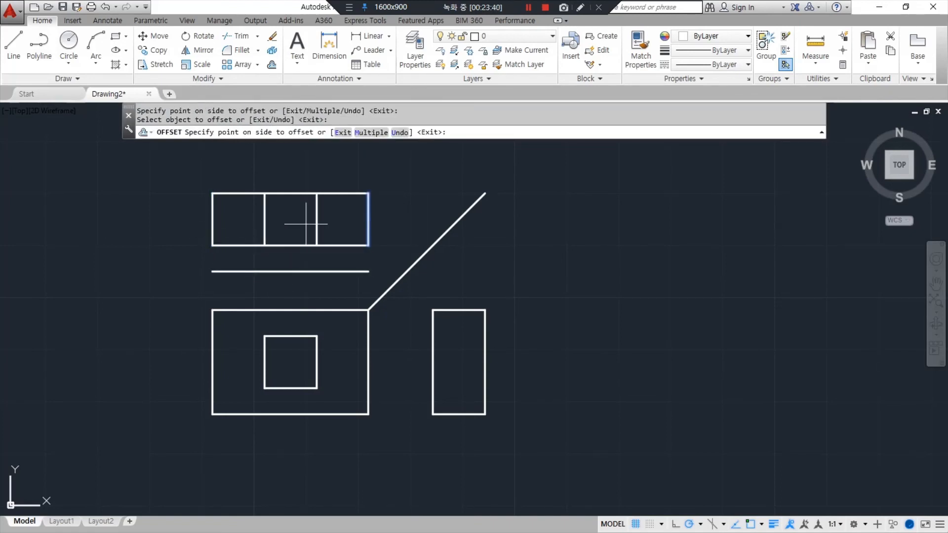
left_click(307, 224)
key("space")
Step: Fillet the two vertical offset lines to the lower offset line to form a projecting boss below the top view
type("f")
key("space")
left_click(264, 236)
left_click(297, 270)
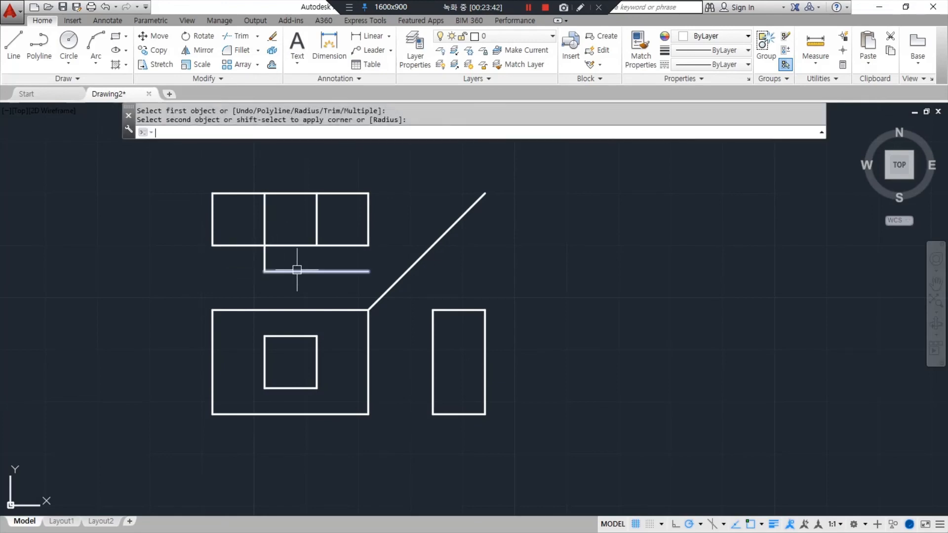
key("space")
left_click(297, 270)
left_click(317, 239)
Step: Trim away the vertical line portions inside the top view's rectangle, leaving only the projecting boss outline
type("tr")
key("space")
key("space")
left_click(337, 228)
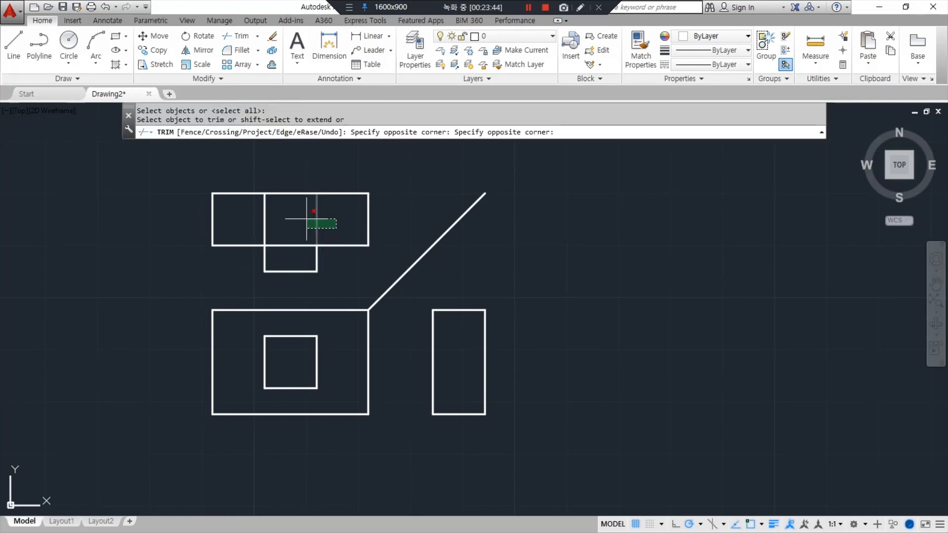
left_click(306, 219)
key("space")
Step: Offset the side view's left edge outward by 5 and its upper and lower edges inward by 5
type("o")
key("space")
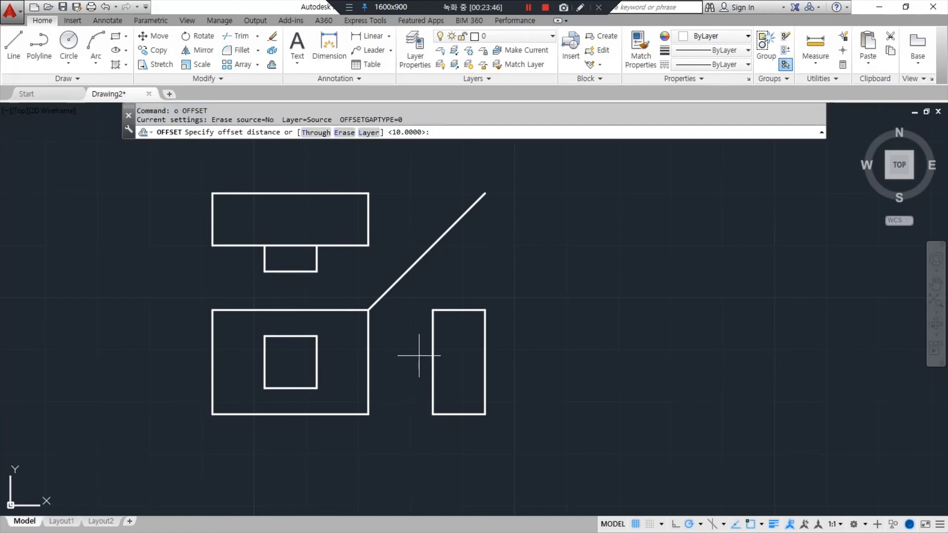
type("5")
key("space")
left_click(433, 354)
left_click(419, 354)
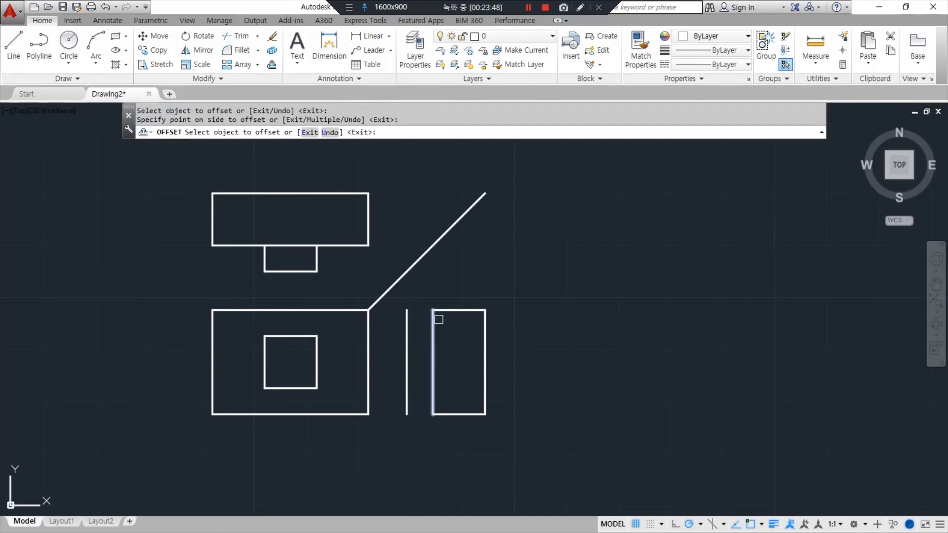
left_click(444, 311)
left_click(447, 345)
left_click(452, 414)
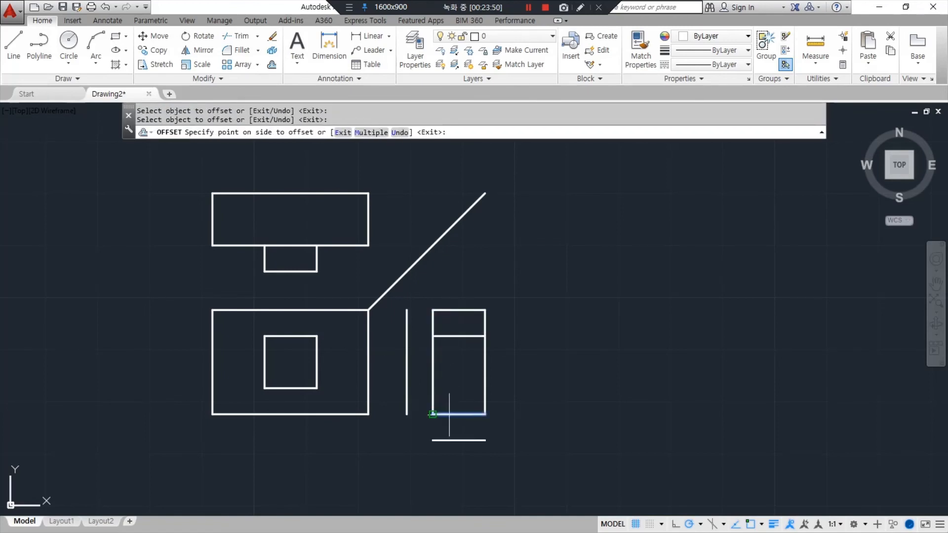
left_click(453, 390)
key("space")
Step: Fillet the side view's two horizontal offset lines to the outer vertical line to form the projecting boss
type("f")
key("space")
left_click(438, 389)
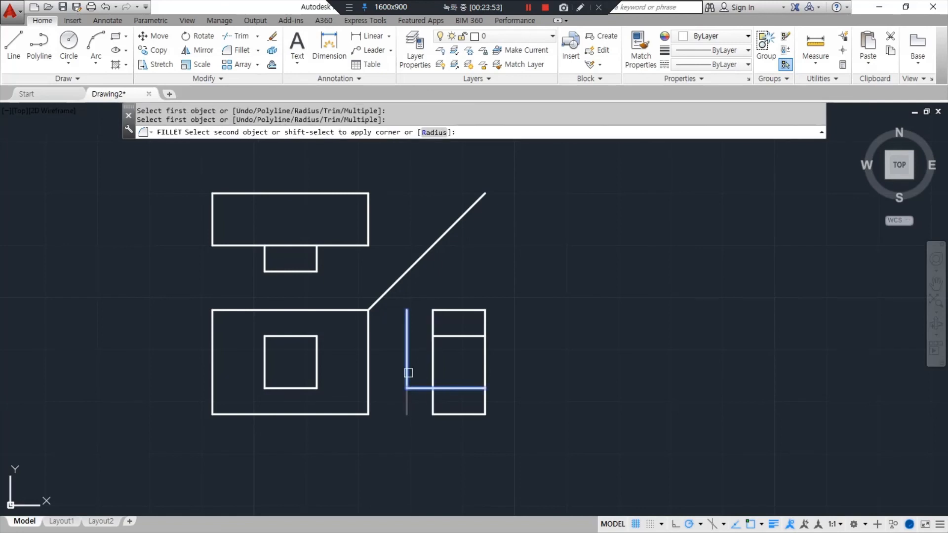
left_click(407, 374)
key("space")
left_click(407, 360)
left_click(457, 337)
Step: Trim away the horizontal line portions inside the side view's rectangle
type("tr")
key("space")
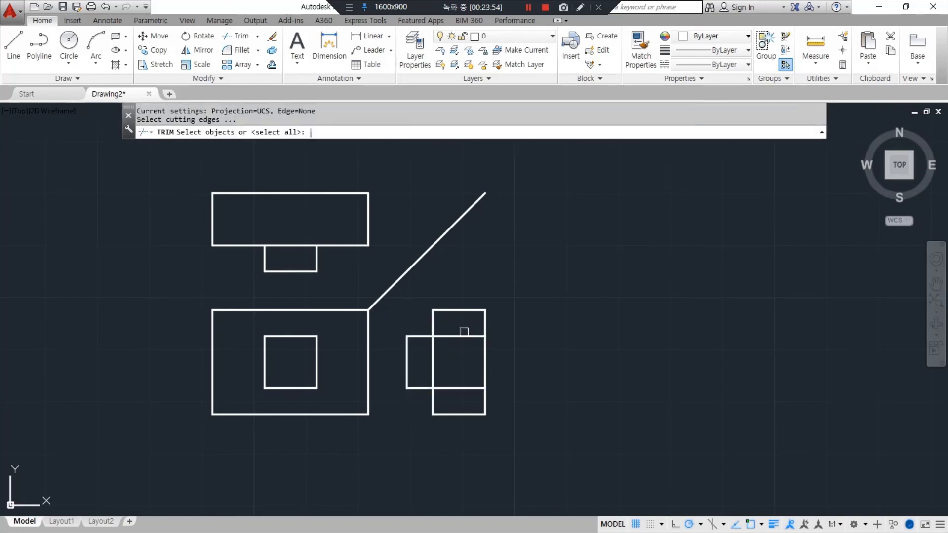
key("space")
left_click_drag(469, 324, 447, 398)
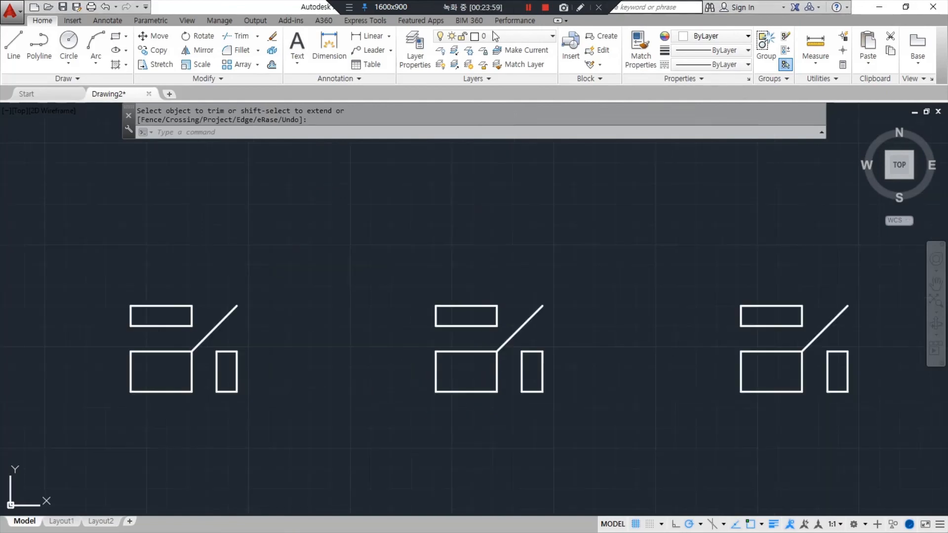
Step: Turn on the Midpoint object snap before drawing on the next block
scroll(145, 375, "up", 3)
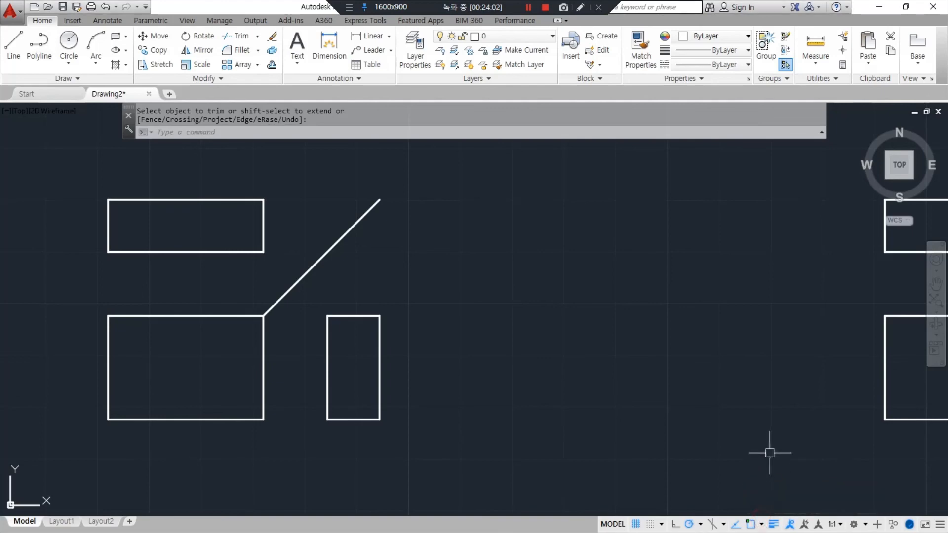
left_click(761, 525)
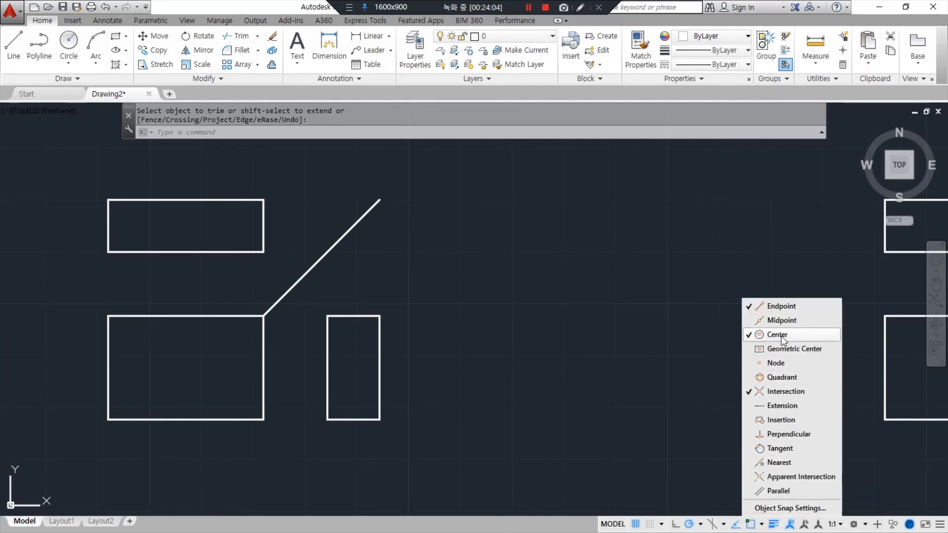
left_click(507, 362)
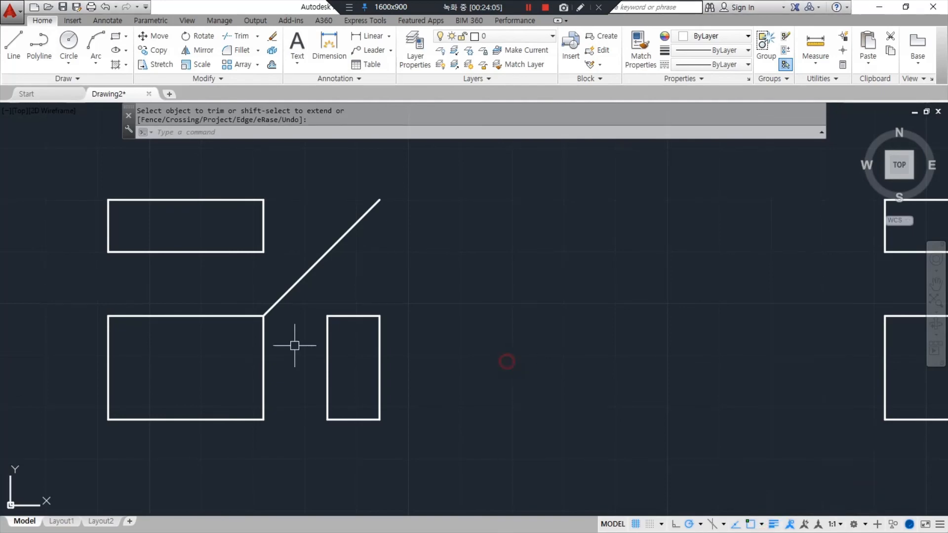
Step: Draw a vertical line down the middle of the next block's front view, from upper-edge midpoint to lower edge
key("Return")
left_click(200, 316)
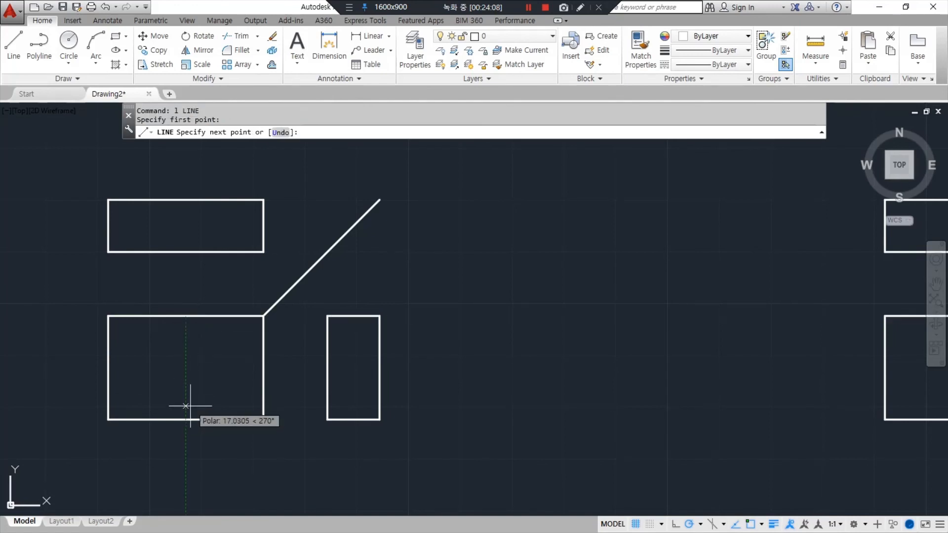
left_click(189, 428)
key("Return")
key("Return")
left_click(113, 377)
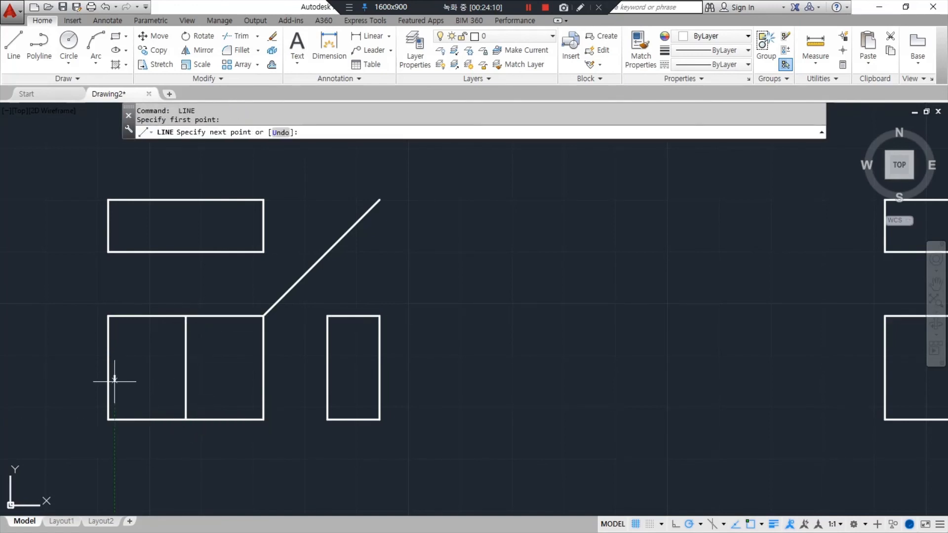
key("Escape")
Step: Draw a horizontal line across the front view between the midpoints of its left and right edges
key("Return")
left_click(109, 368)
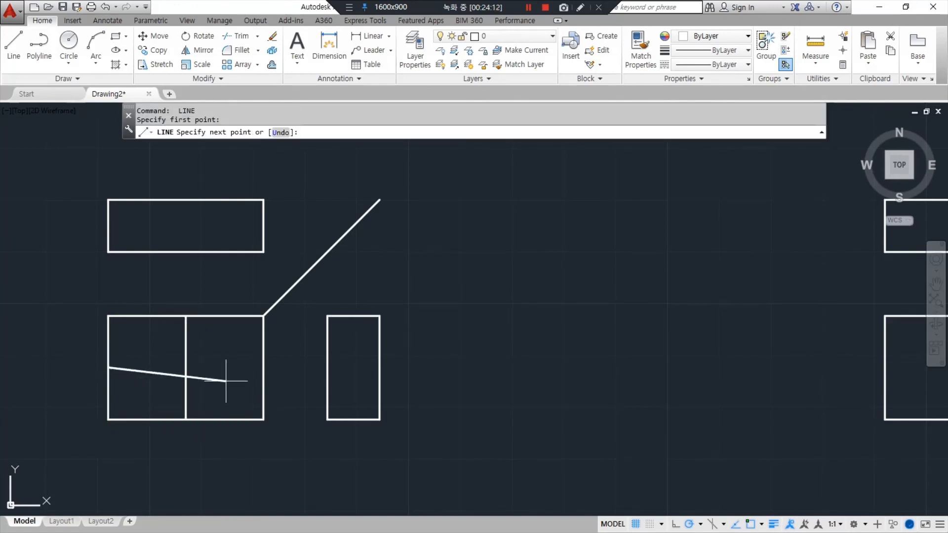
left_click(264, 368)
key("Return")
Step: Draw a horizontal line through the middle of the top view and a short vertical line from the lower edge's midpoint up to it
key("Return")
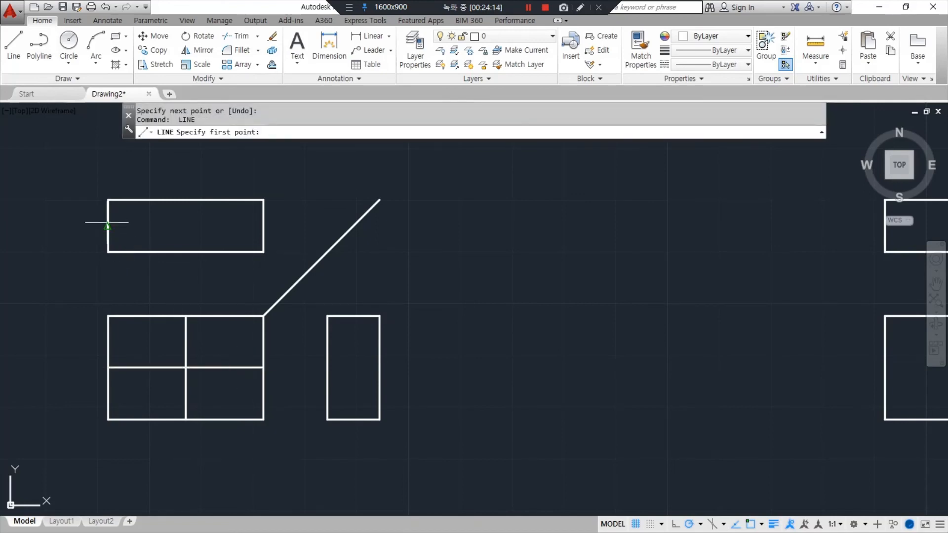
left_click(108, 226)
left_click(264, 226)
key("Return")
key("Return")
left_click(186, 253)
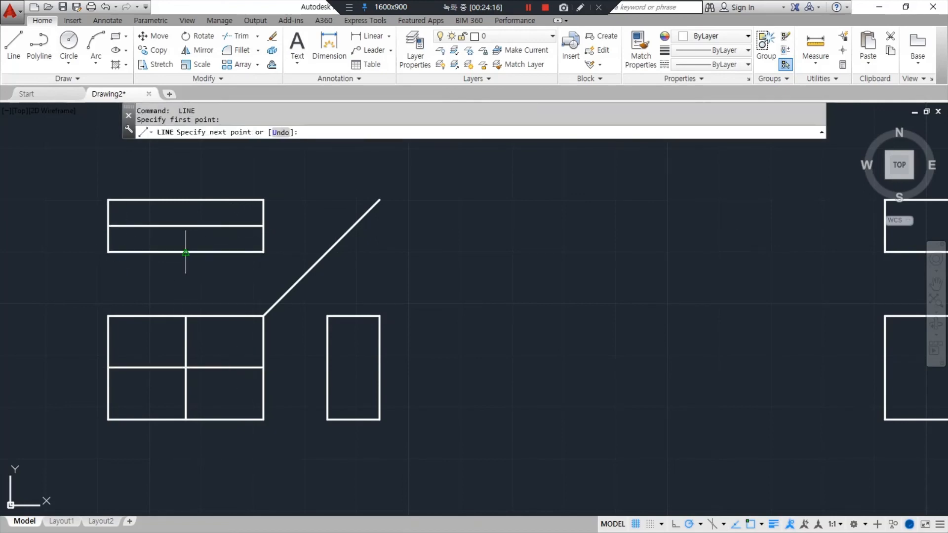
left_click(186, 226)
key("Return")
Step: Draw a vertical line through the middle of the side view and a short horizontal line from the left edge's midpoint to it
key("Return")
left_click(354, 317)
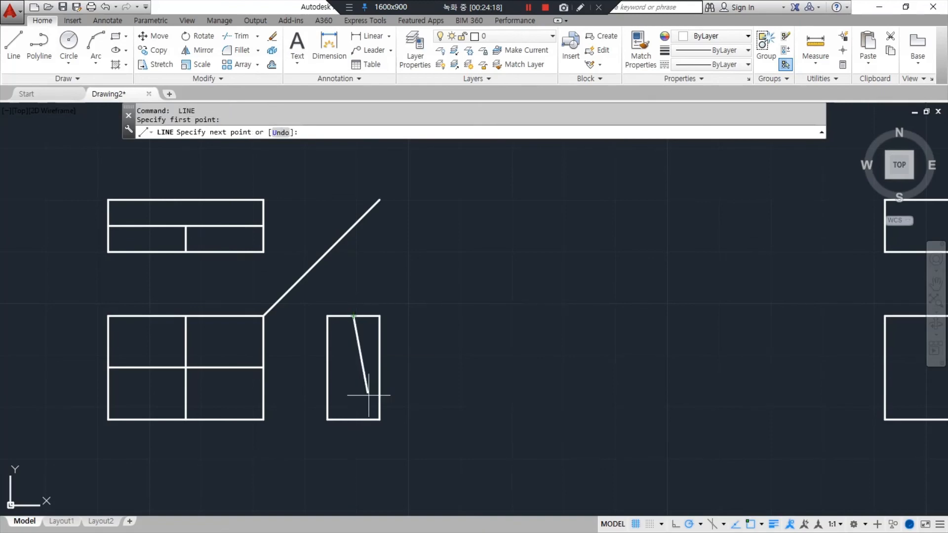
left_click(354, 420)
key("Return")
key("Return")
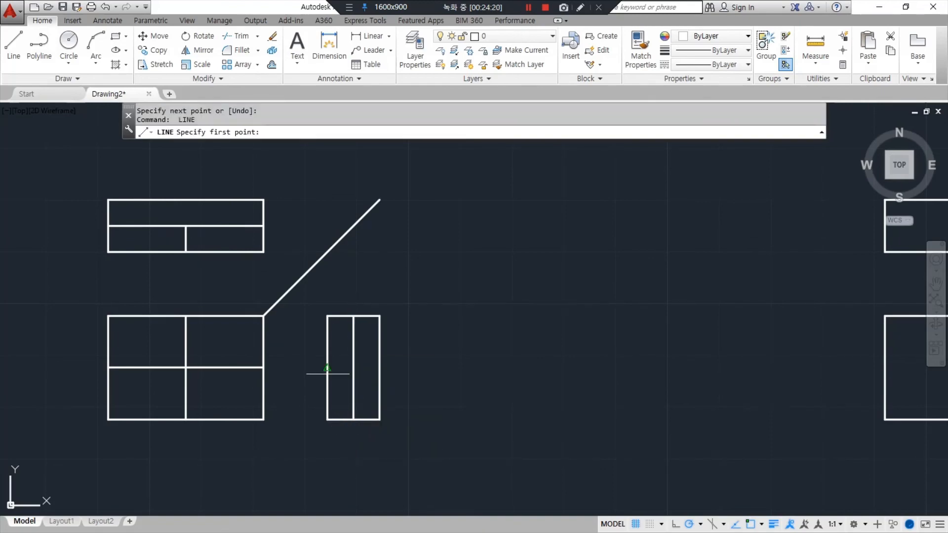
left_click(327, 368)
left_click(354, 368)
key("Return")
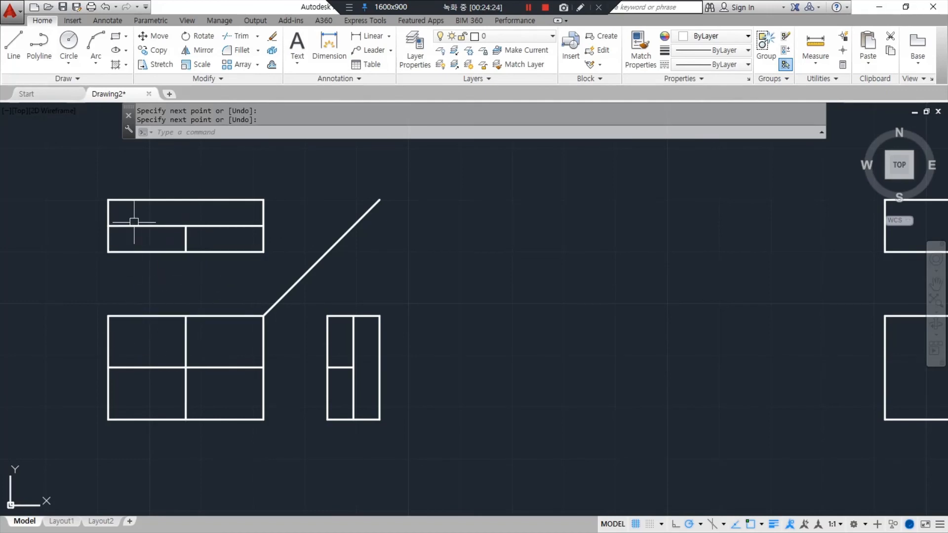
Step: Trim the left half of the top view's middle line and the lower half of the side view's middle line
type("tr")
key("Return")
key("Return")
left_click(155, 225)
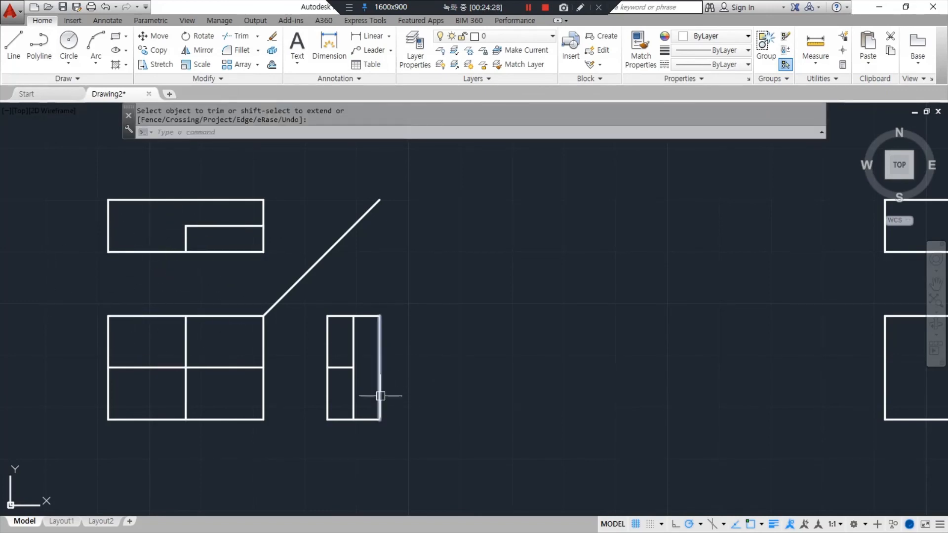
left_click(354, 390)
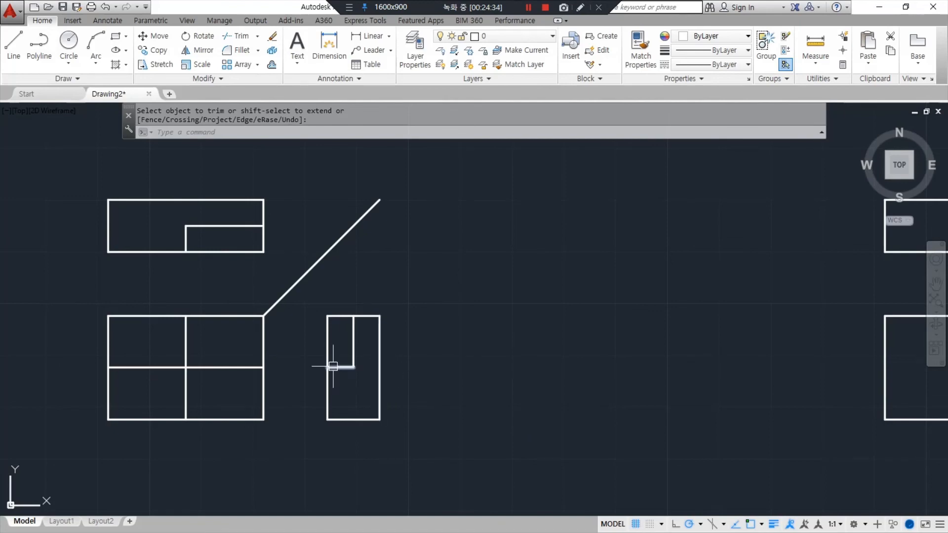
key("Return")
Step: Redraw the trimmed halves of the middle lines in the top and side views as separate line segments
type("l")
key("Return")
left_click(186, 226)
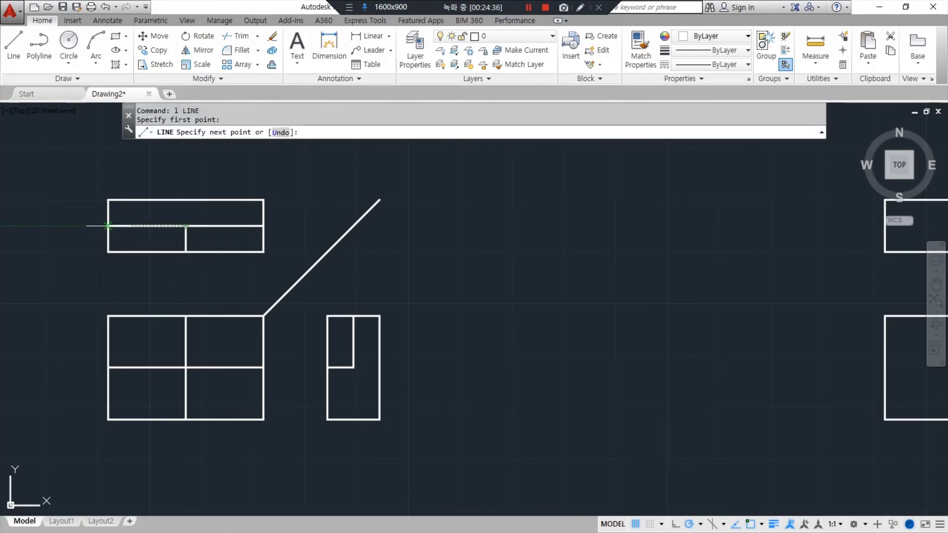
left_click(141, 251)
key("Return")
key("Return")
left_click(353, 368)
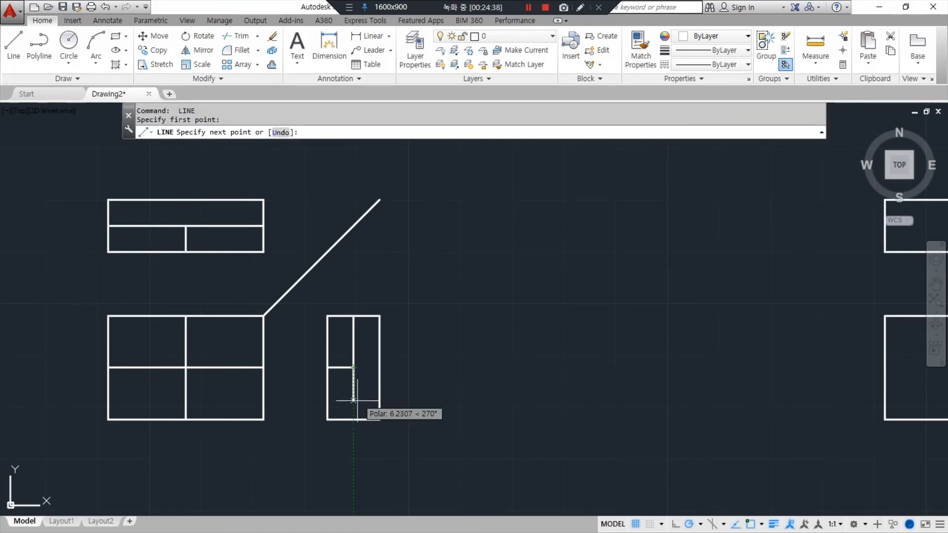
left_click(354, 418)
key("Return")
Step: Move the two redrawn segments in the top and side views to the hid layer
left_click(353, 393)
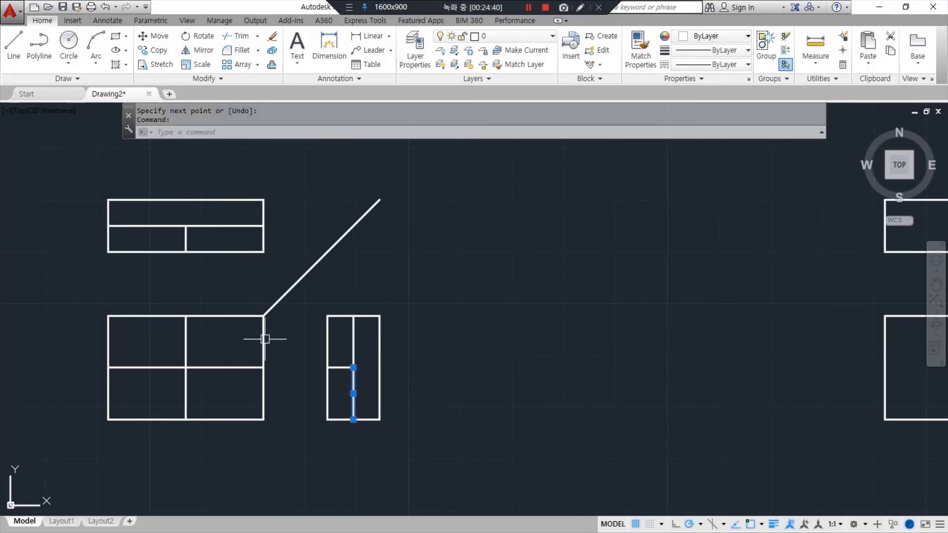
left_click(165, 226)
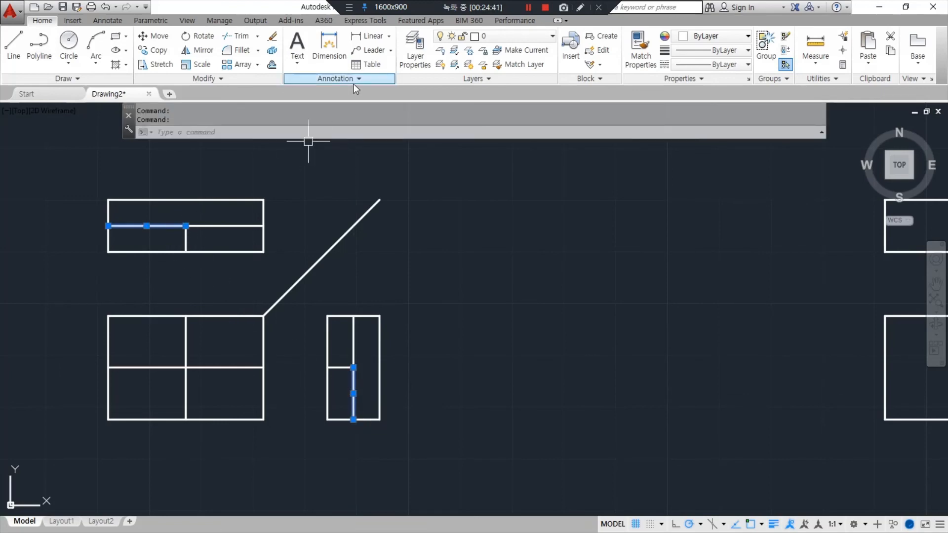
left_click(519, 36)
left_click(509, 80)
key("Escape")
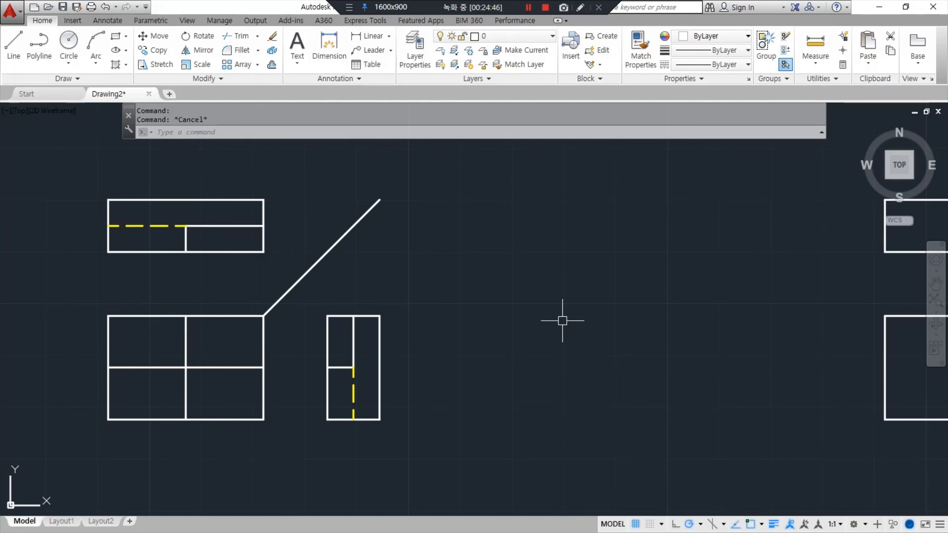
Step: Draw vertical and horizontal lines through the edge midpoints of the following block's front view, dividing it into quarters
middle_click_drag(709, 342, 76, 362)
type("l")
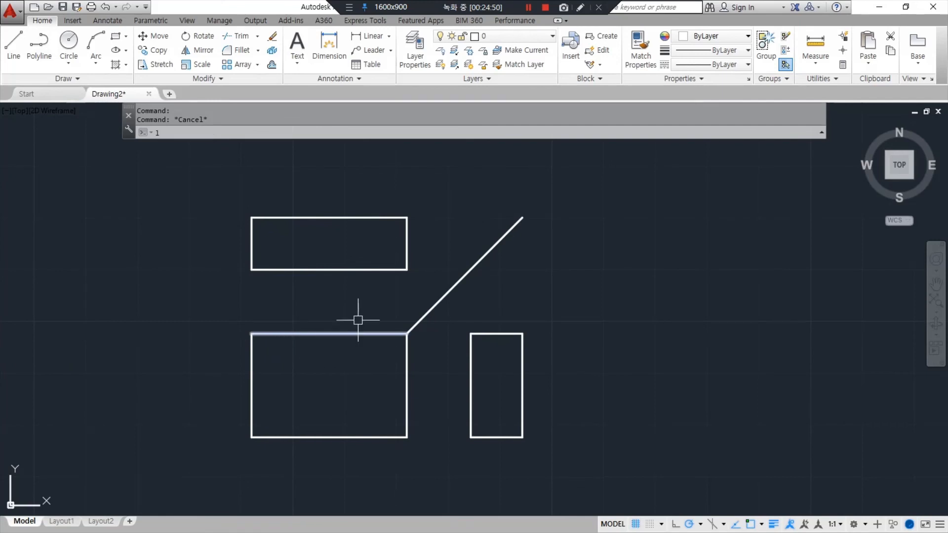
key("Return")
left_click(329, 334)
left_click(329, 437)
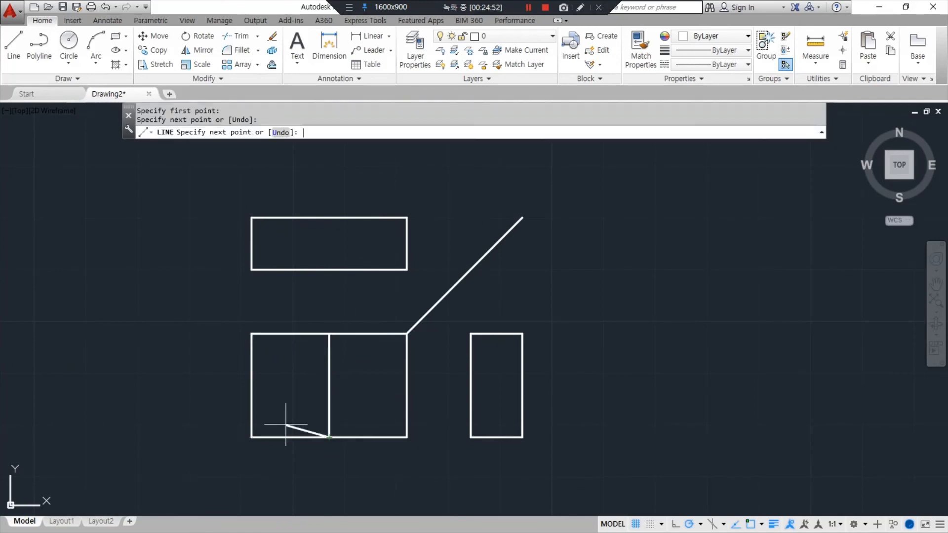
key("Return")
key("Return")
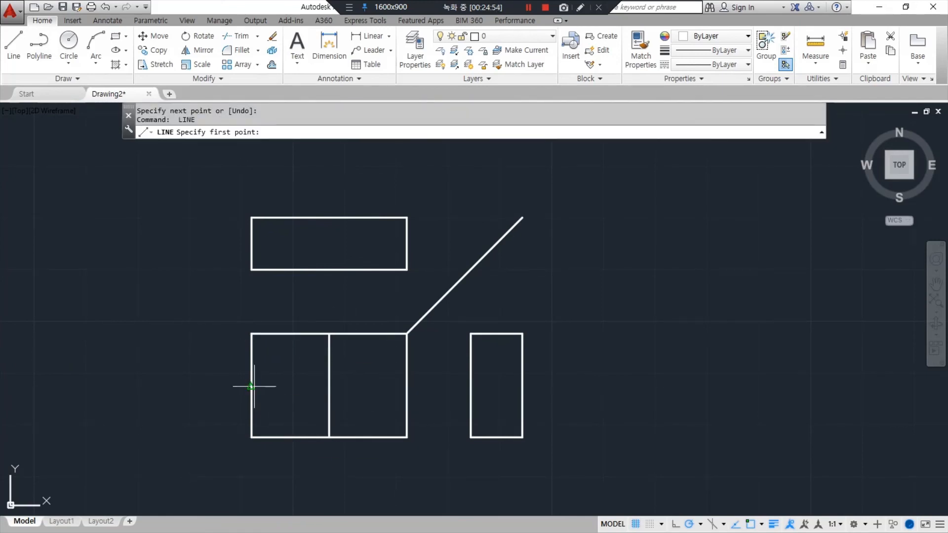
left_click(251, 385)
left_click(407, 382)
key("Return")
Step: Fillet the front view's edges and middle lines with radius 0 to cut away its upper-left quarter
type("f")
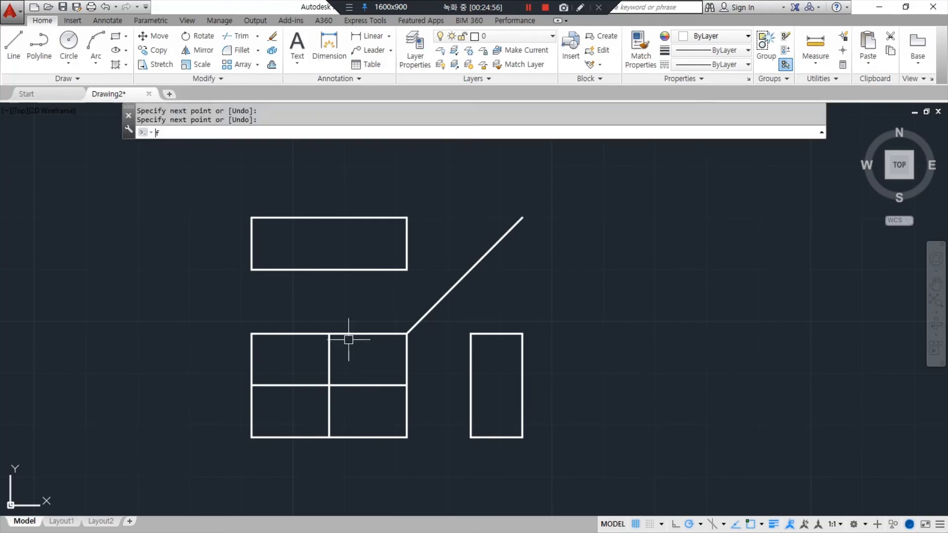
key("Return")
left_click(345, 332)
left_click(329, 351)
key("Return")
left_click(271, 386)
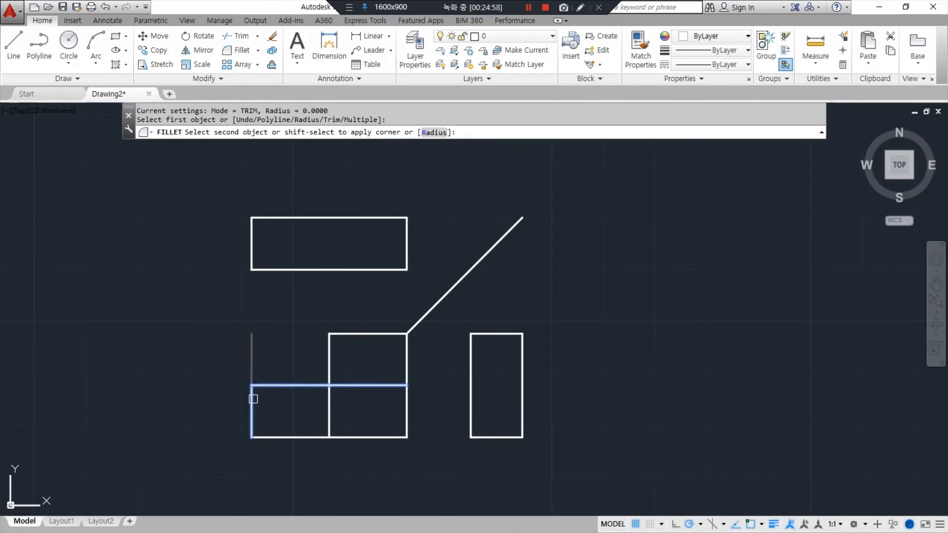
left_click(252, 395)
Step: Draw vertical and horizontal lines through the edge midpoints of the same block's top view, dividing it into quarters
type("l")
key("Return")
left_click(329, 270)
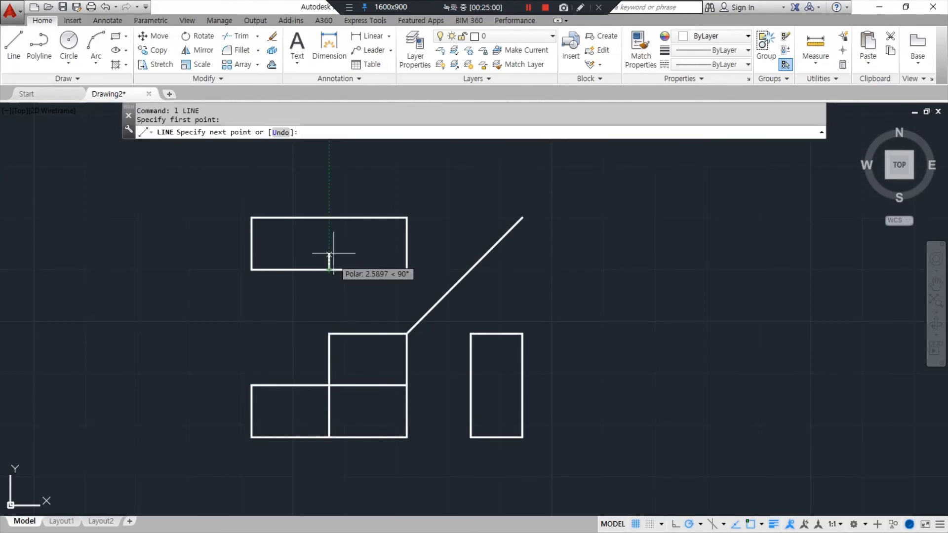
left_click(329, 218)
key("Return")
key("Return")
left_click(252, 244)
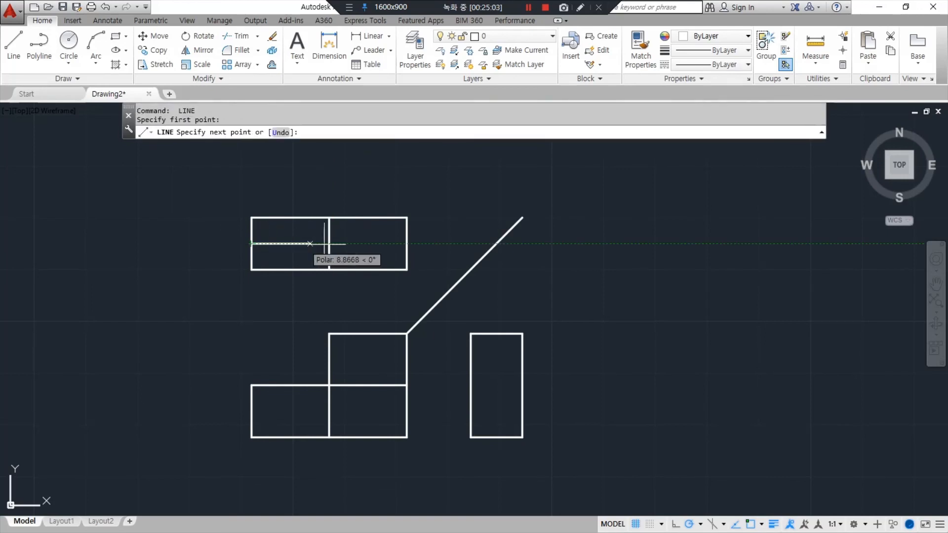
left_click(407, 244)
key("Return")
Step: Fillet the top view's edges and middle lines with radius 0 to cut away its lower-left quarter
type("f")
key("Return")
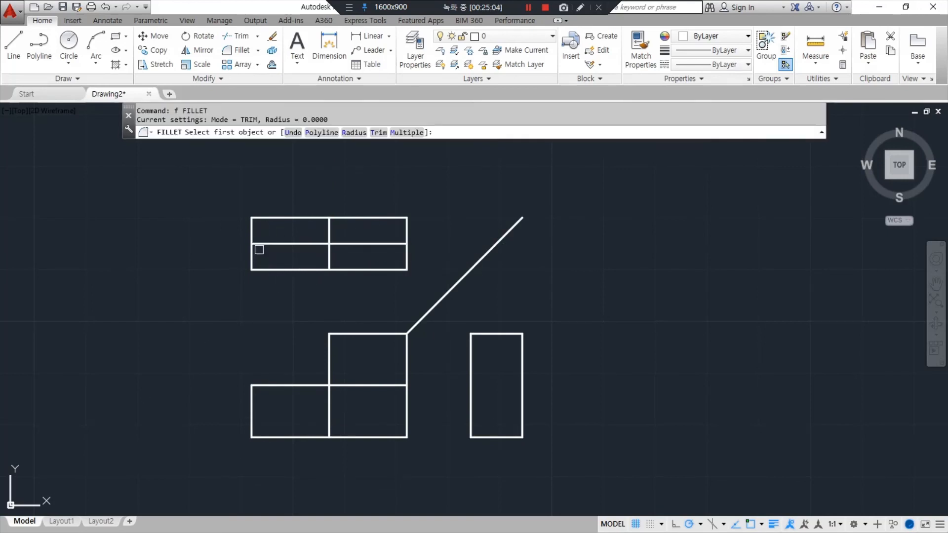
left_click(255, 244)
left_click(253, 236)
key("Return")
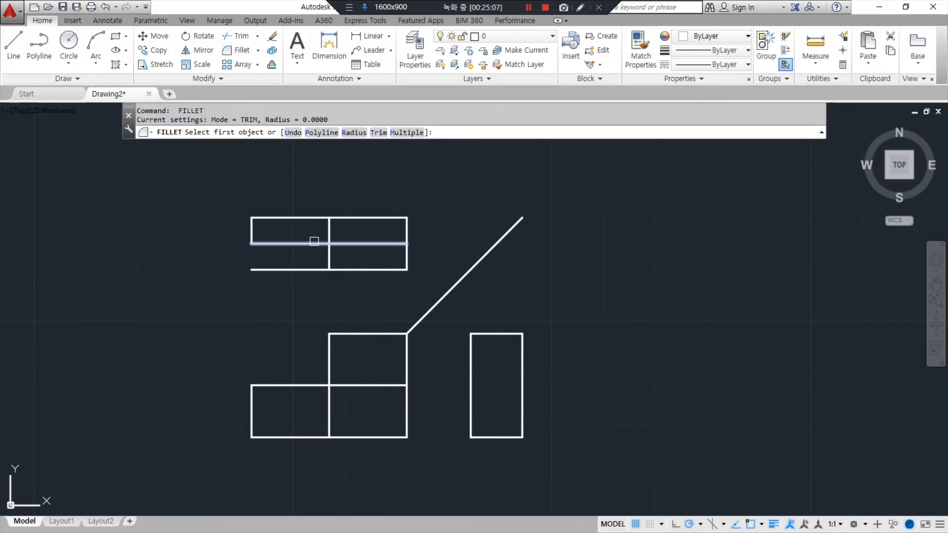
left_click(328, 255)
left_click(347, 272)
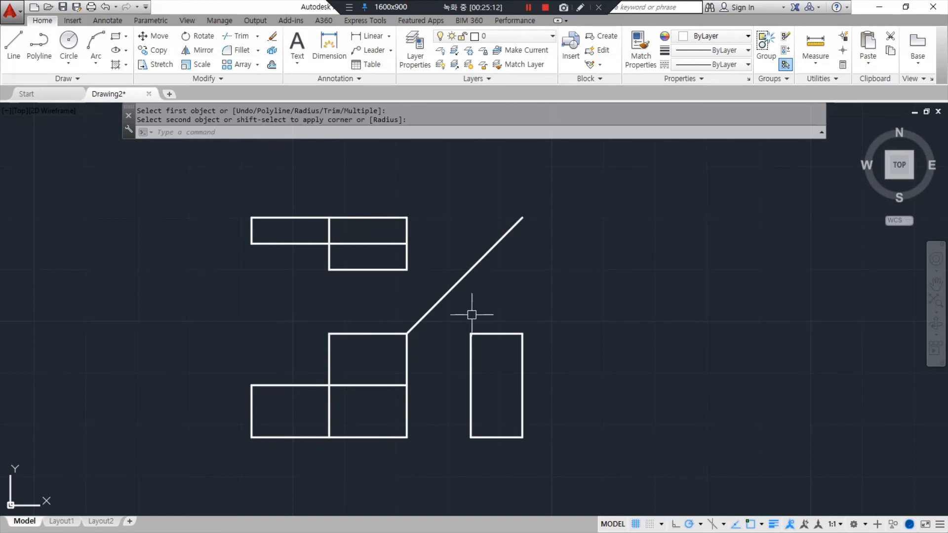
Step: Draw vertical and horizontal lines through the edge midpoints of the side view, dividing it into quarters
middle_click_drag(472, 315, 376, 302)
left_click(408, 323)
type("l")
key("Return")
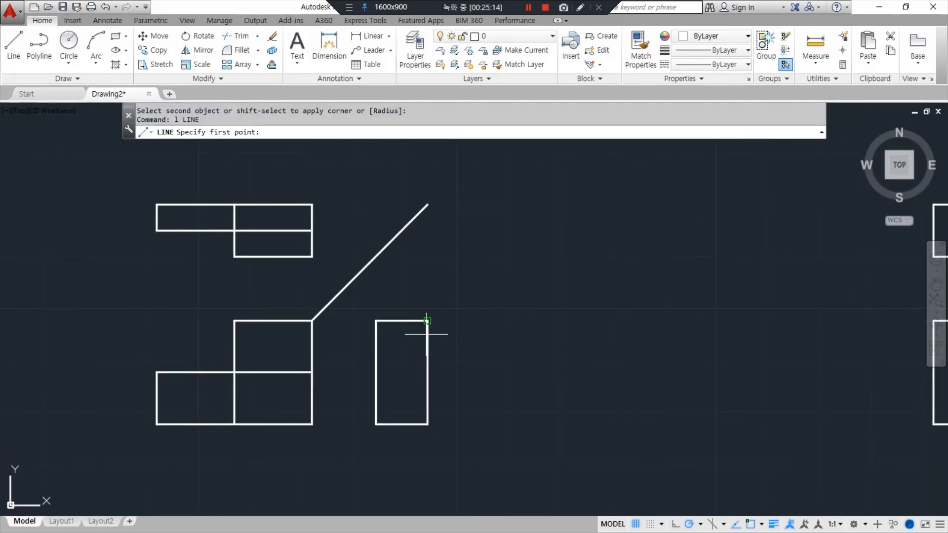
left_click(403, 320)
left_click(401, 424)
key("Return")
key("Return")
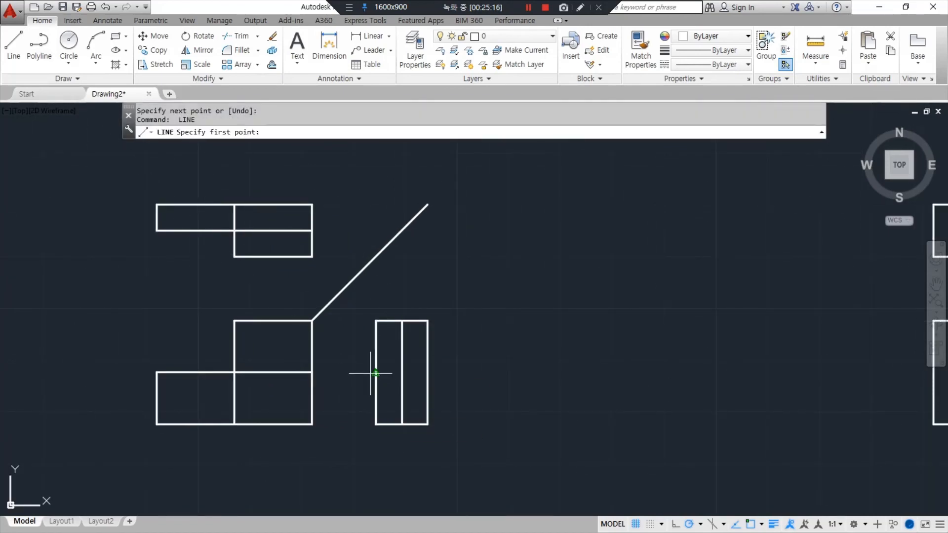
left_click(371, 373)
left_click(425, 368)
key("Return")
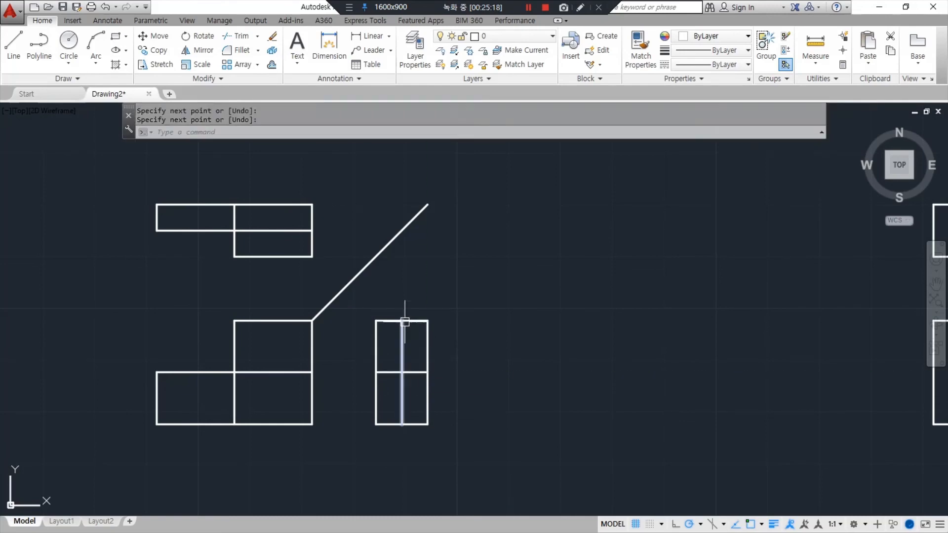
Step: Fillet the side view's edges and middle lines with radius 0 to cut away its upper-left quarter
type("f")
key("Return")
left_click(404, 325)
left_click(409, 321)
key("Return")
left_click(383, 373)
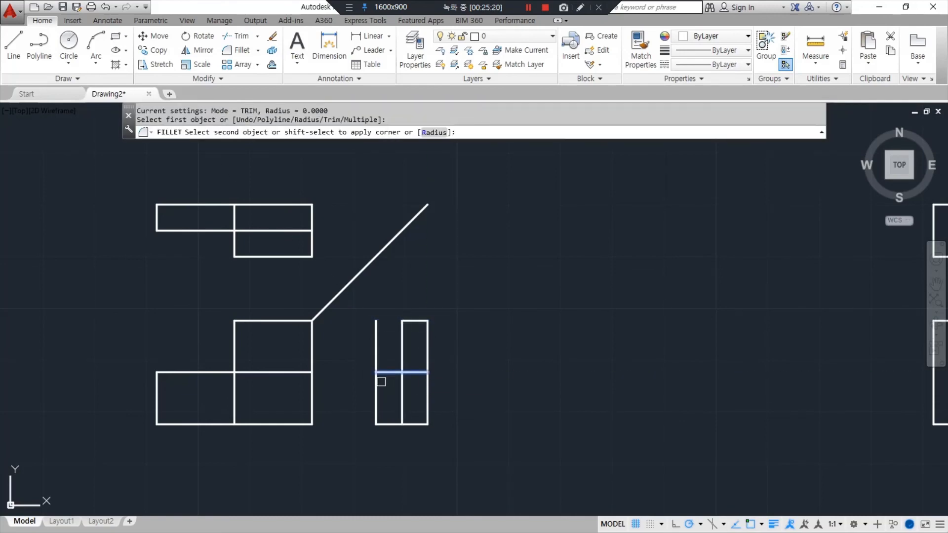
left_click(375, 415)
Step: Try trimming the inner line segments out of the side view's L-shaped outline, and undo the trim
type("tr")
key("Return")
key("Return")
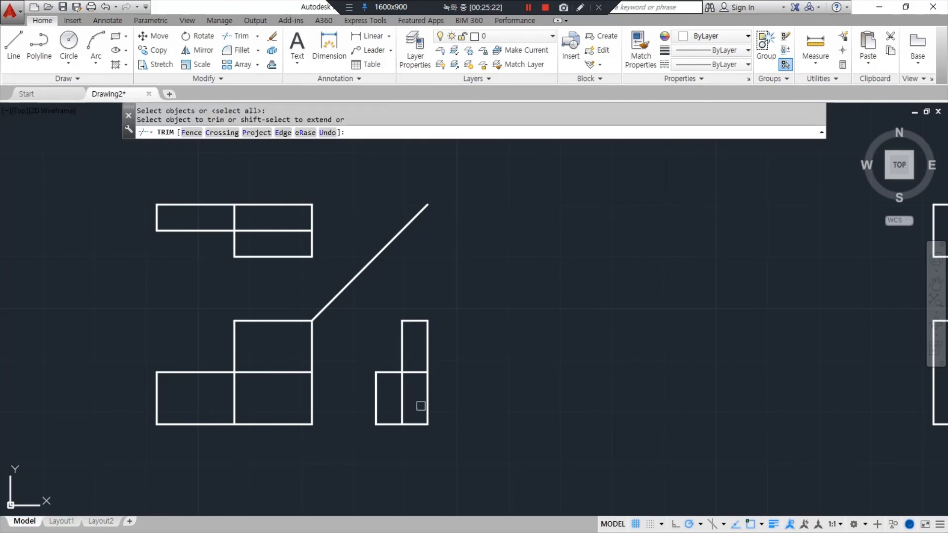
left_click_drag(406, 404, 400, 404)
key("Return")
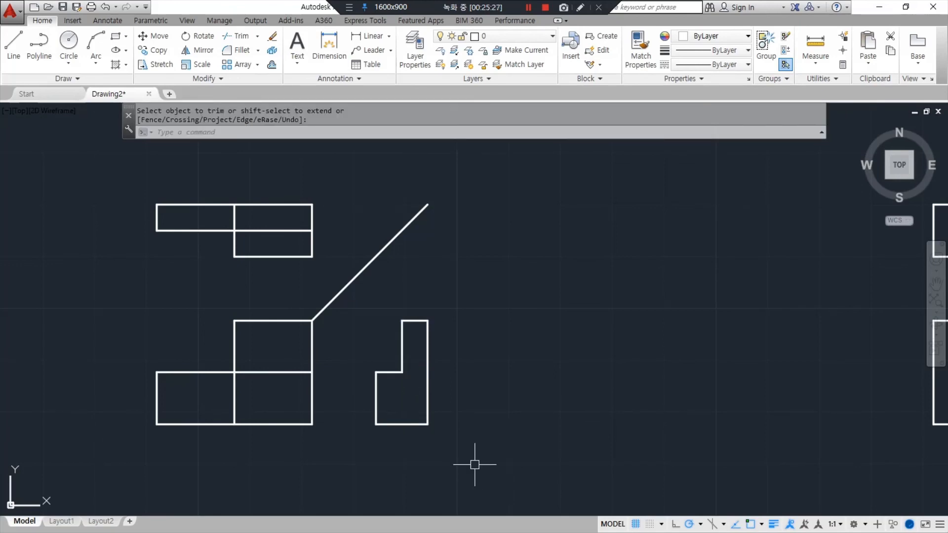
key("ctrl+z")
Step: Break the side view's vertical middle line at its intersection with the horizontal middle line
scroll(430, 418, "up", 4)
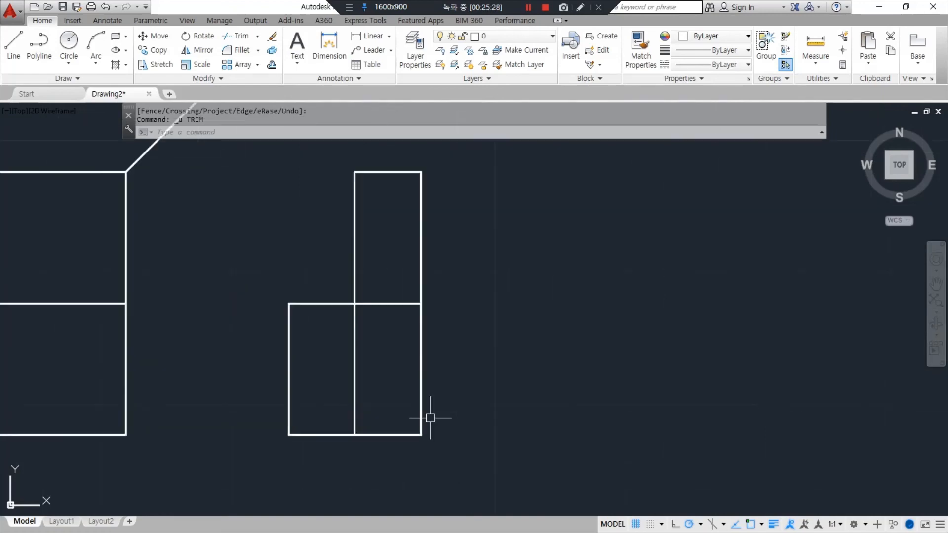
scroll(348, 408, "up", 2)
middle_click_drag(376, 403, 389, 422)
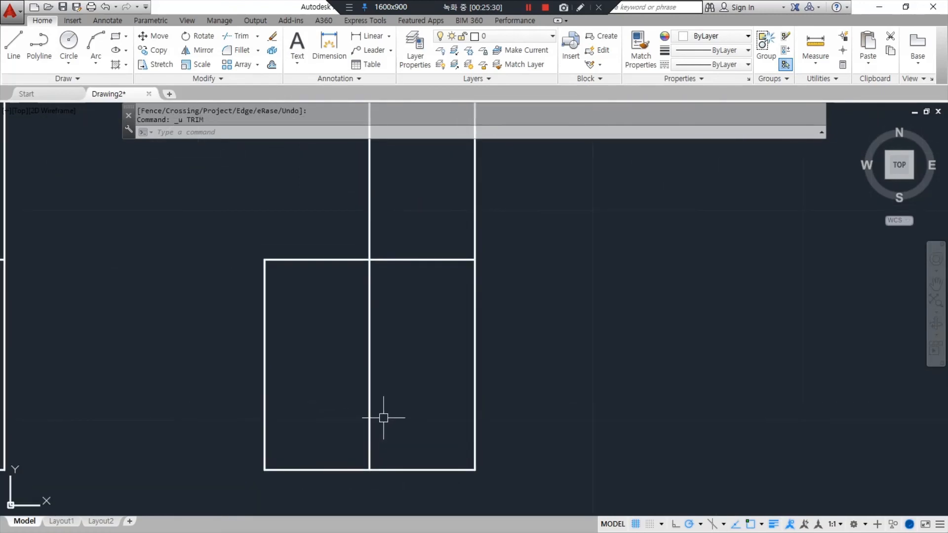
type("br")
key("Return")
left_click(369, 381)
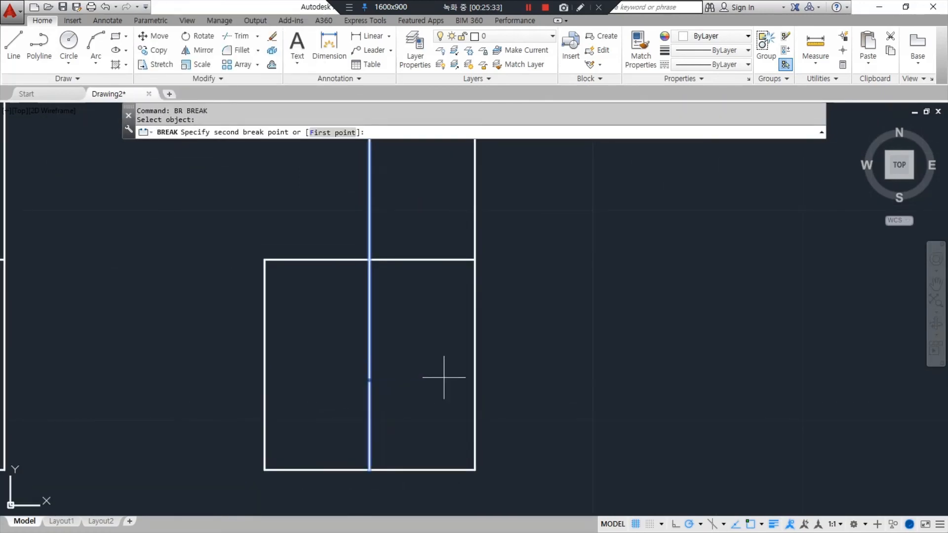
type("f")
key("Return")
left_click(369, 260)
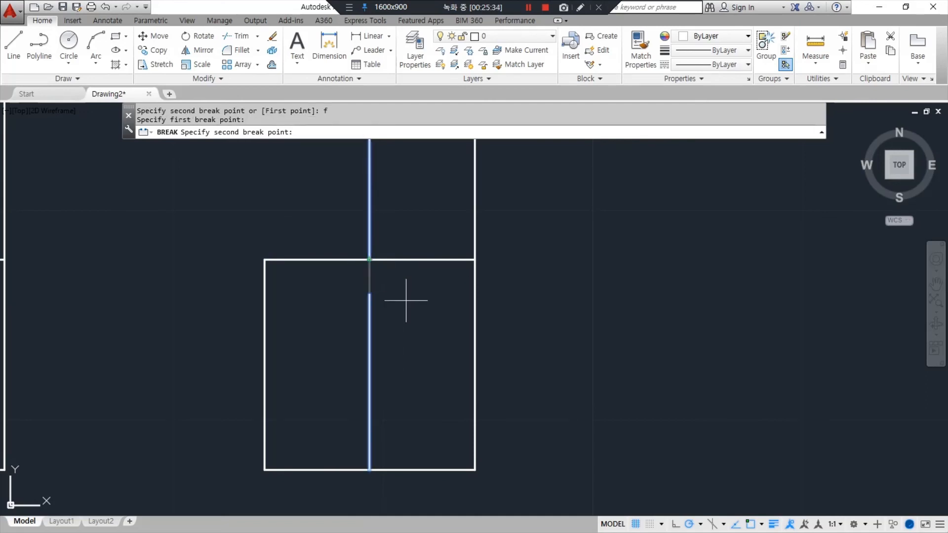
left_click(369, 260)
Step: Break the side view's horizontal middle line at the same intersection point
key("Return")
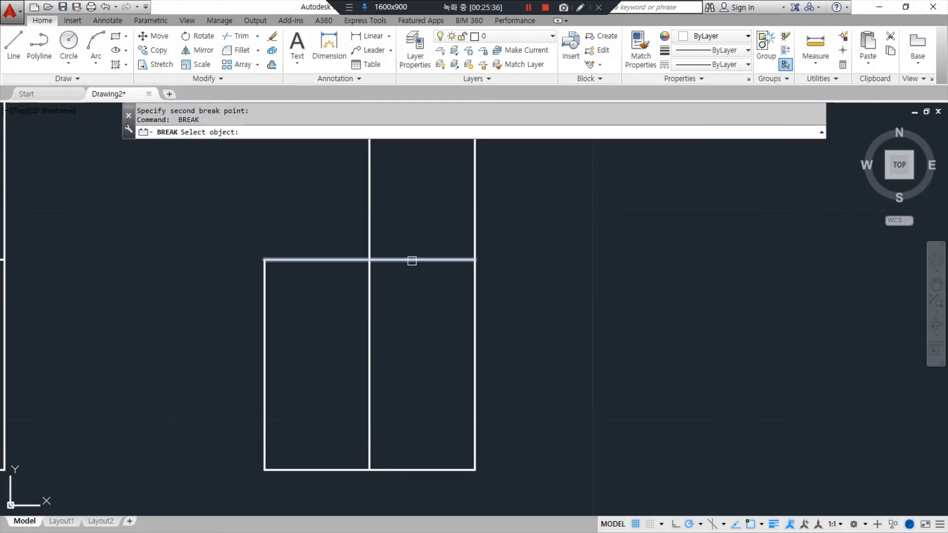
left_click(412, 260)
type("fy second break poin")
key("Return")
left_click(370, 260)
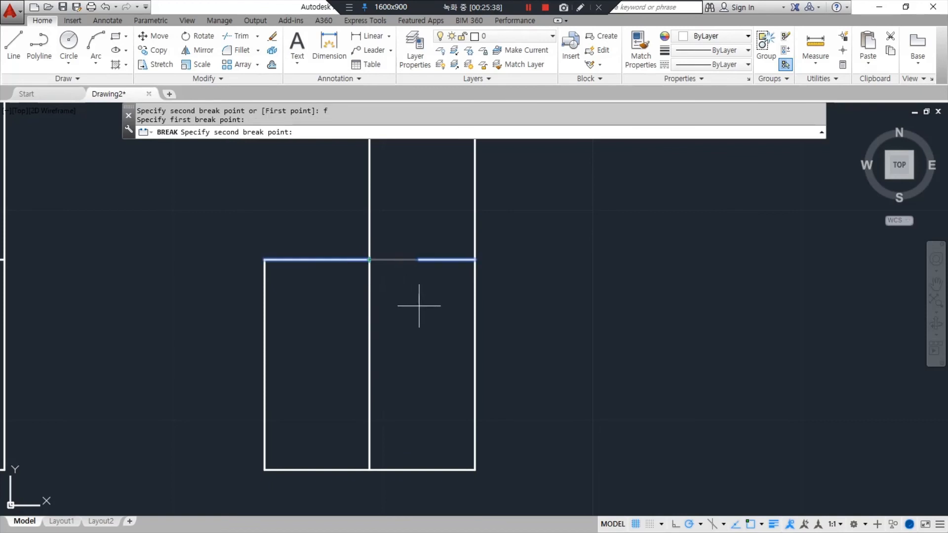
left_click(370, 260)
Step: Move the side view's lower vertical and right horizontal inner segments to the hid layer
left_click(408, 350)
left_click(354, 341)
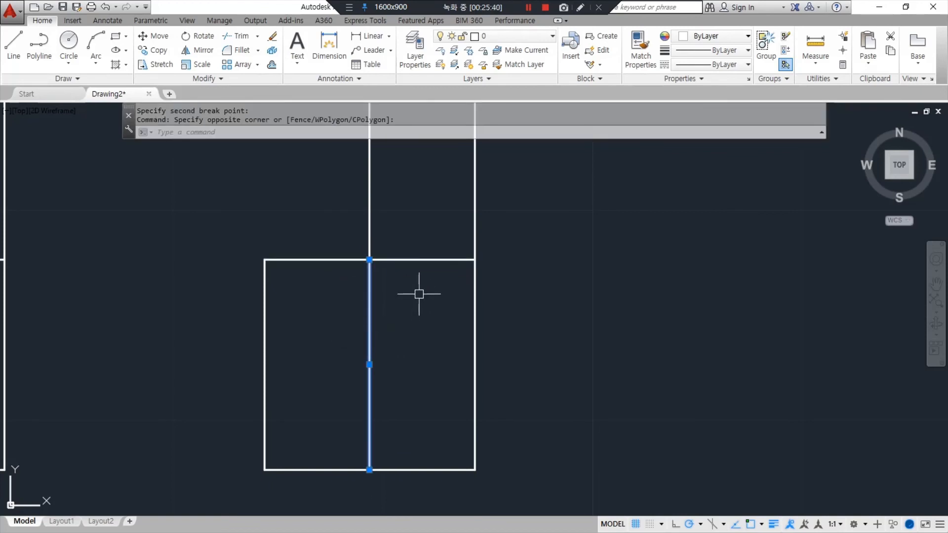
left_click(420, 294)
left_click(396, 234)
left_click(494, 36)
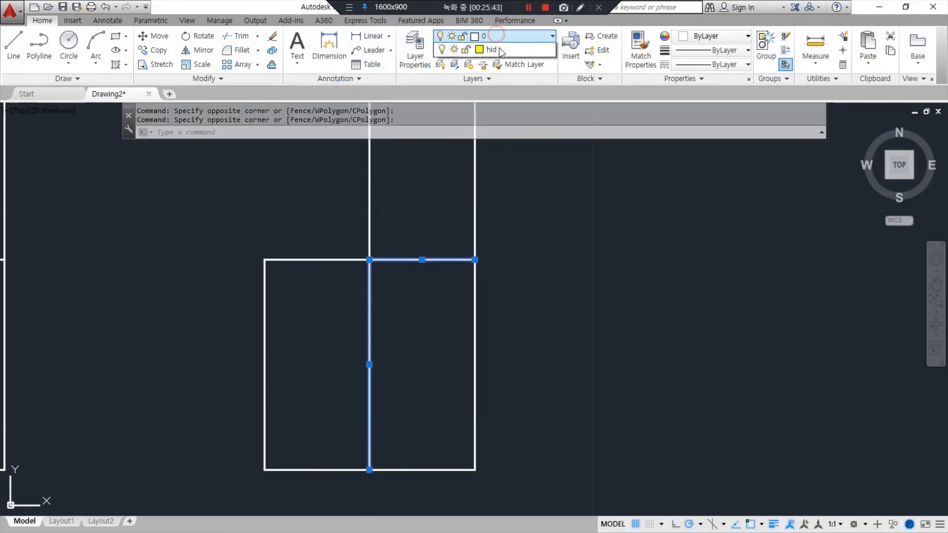
left_click(494, 79)
key("Escape")
key("Escape")
Step: Erase the diagonal projection line between this block's views
scroll(380, 408, "down", 5)
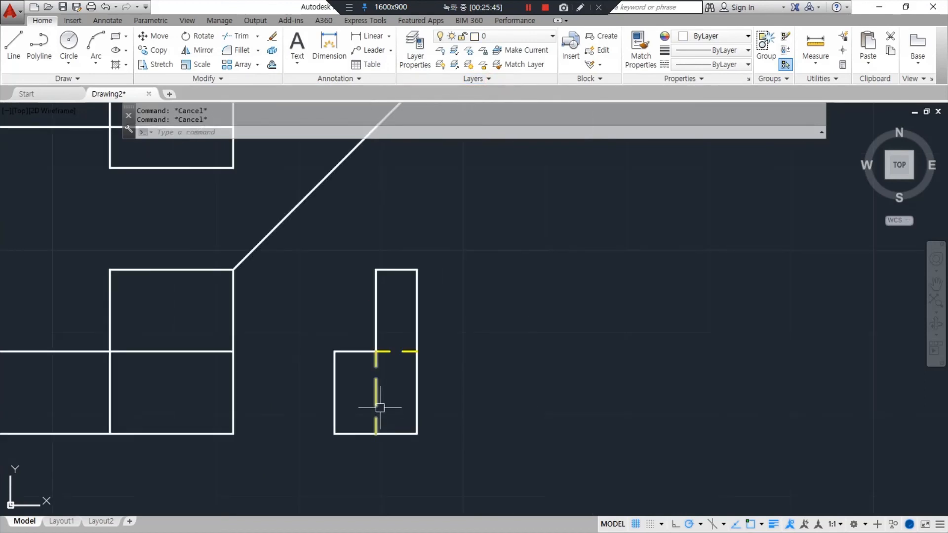
left_click(364, 246)
left_click(282, 220)
type("e")
key("Return")
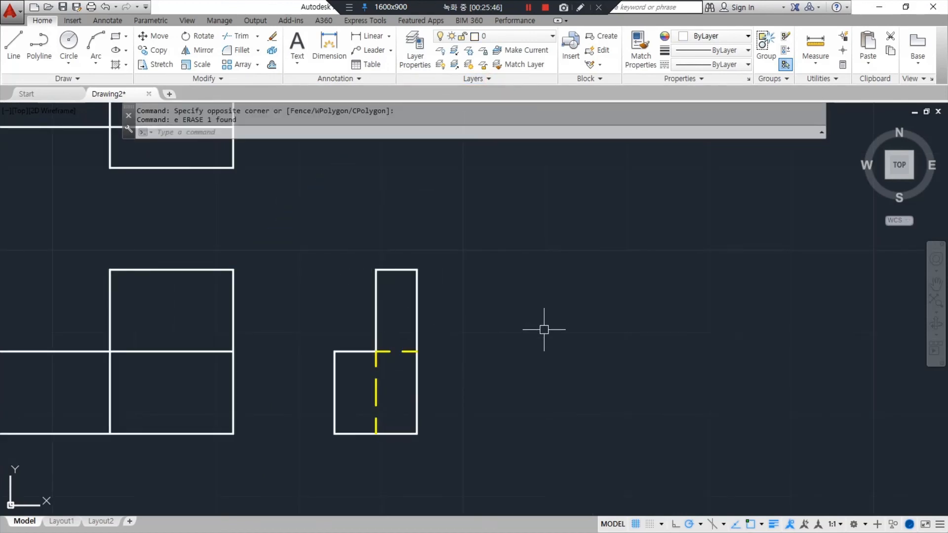
Step: Draw vertical middle lines through the edge midpoints of the next block's top and front views
middle_click_drag(582, 325, 503, 337)
scroll(502, 337, "down", 1)
middle_click_drag(573, 373, 167, 391)
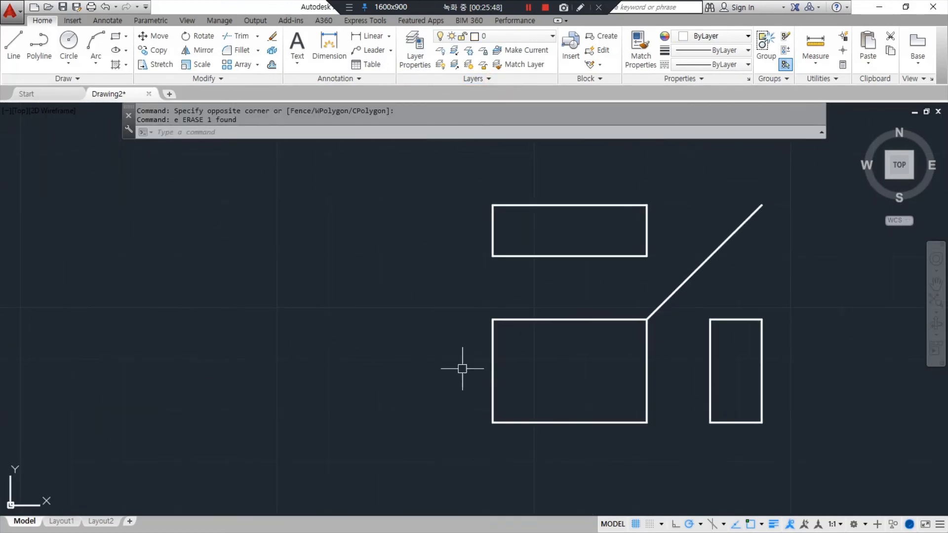
middle_click_drag(464, 358, 333, 371)
type("l")
key("Return")
left_click(440, 217)
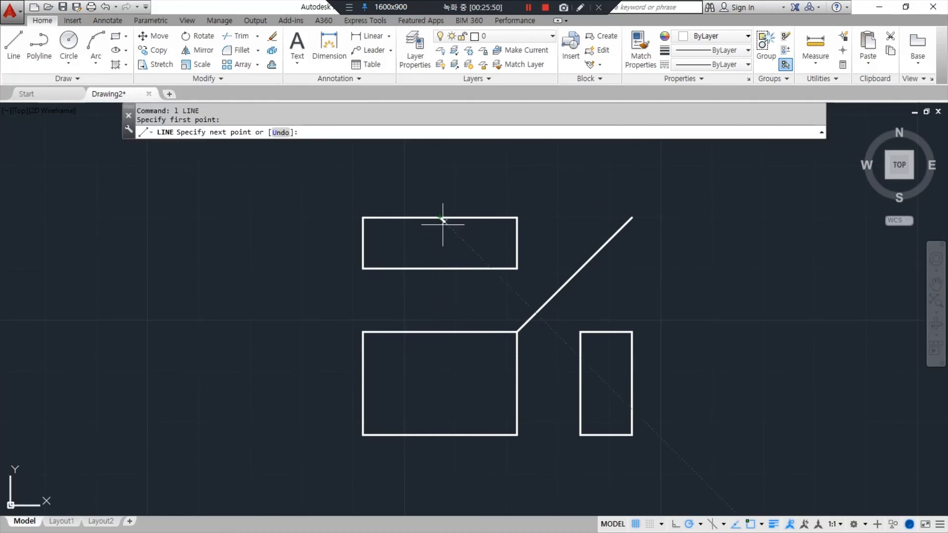
left_click(440, 270)
key("Return")
key("Return")
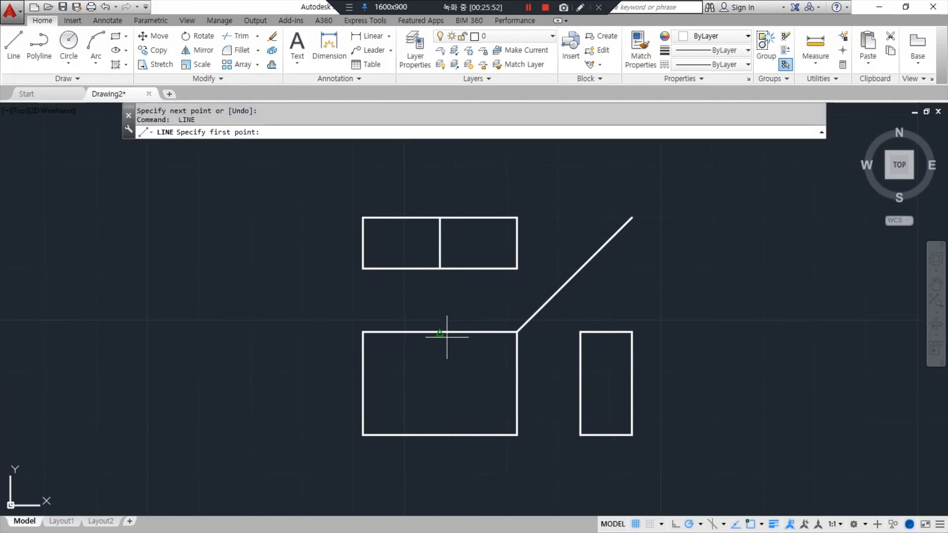
left_click(440, 332)
left_click(440, 436)
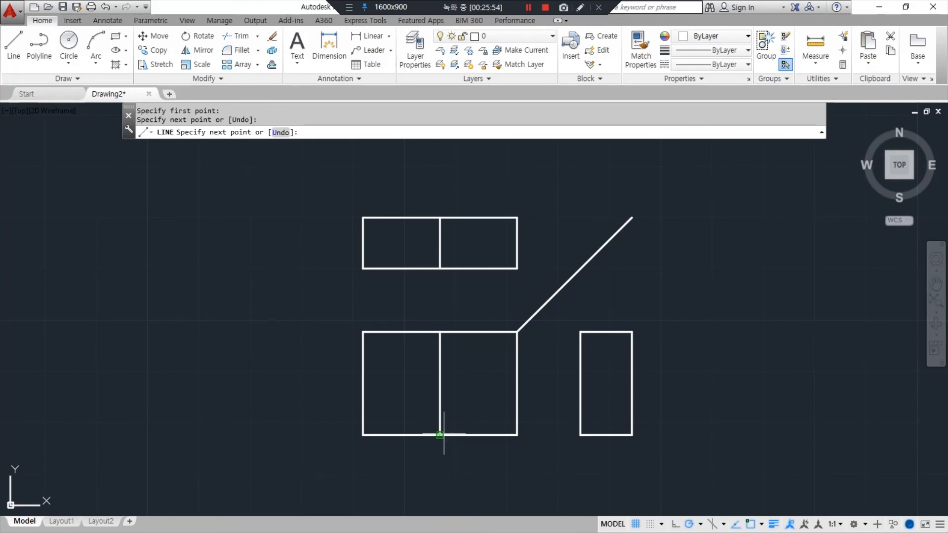
key("Return")
Step: Draw a diagonal line from the side view's upper-right corner to its lower-left corner
key("Return")
left_click(632, 332)
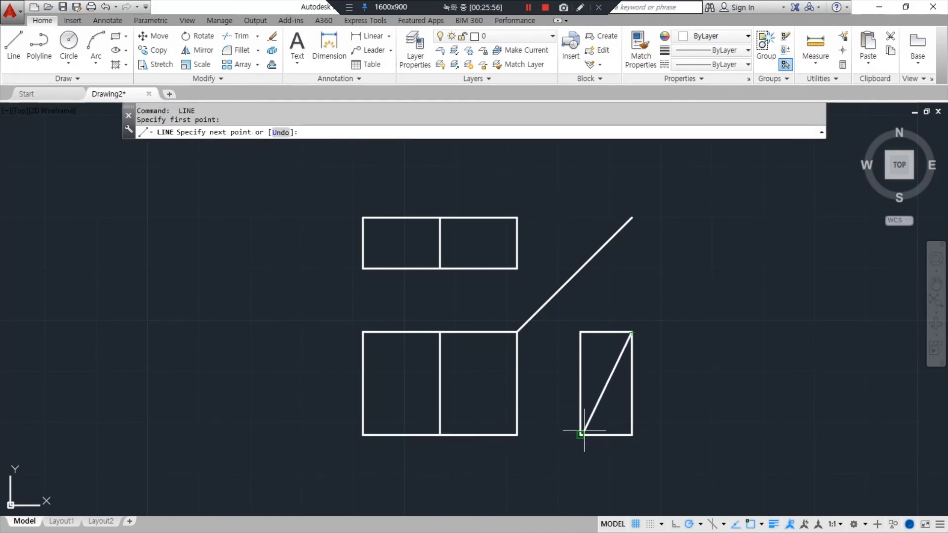
left_click(580, 436)
key("Return")
Step: Erase the diagonal projection lines of this sloped block and of the earlier block two places to its left
left_click(588, 290)
left_click(449, 328)
type("e")
key("Return")
scroll(449, 328, "down", 4)
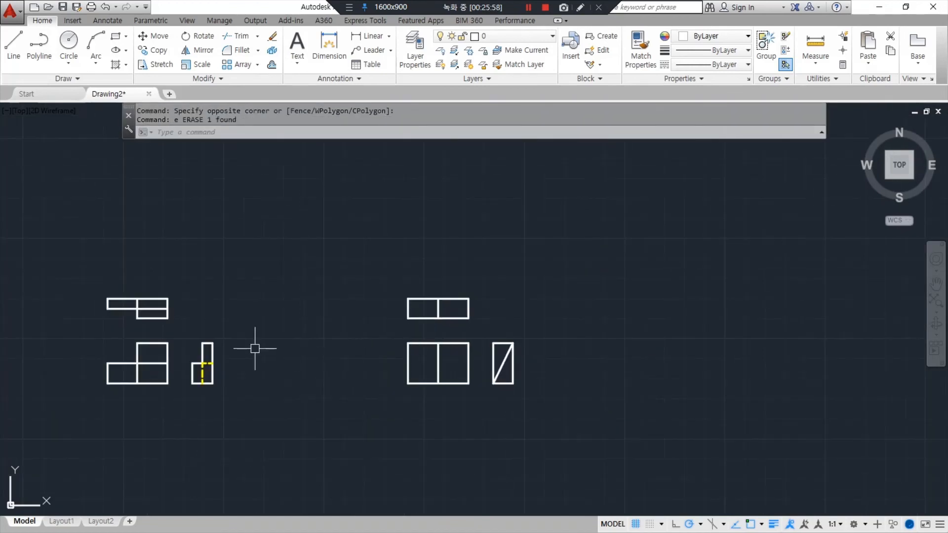
middle_click_drag(257, 345, 556, 348)
left_click(210, 298)
type("e")
key("Return")
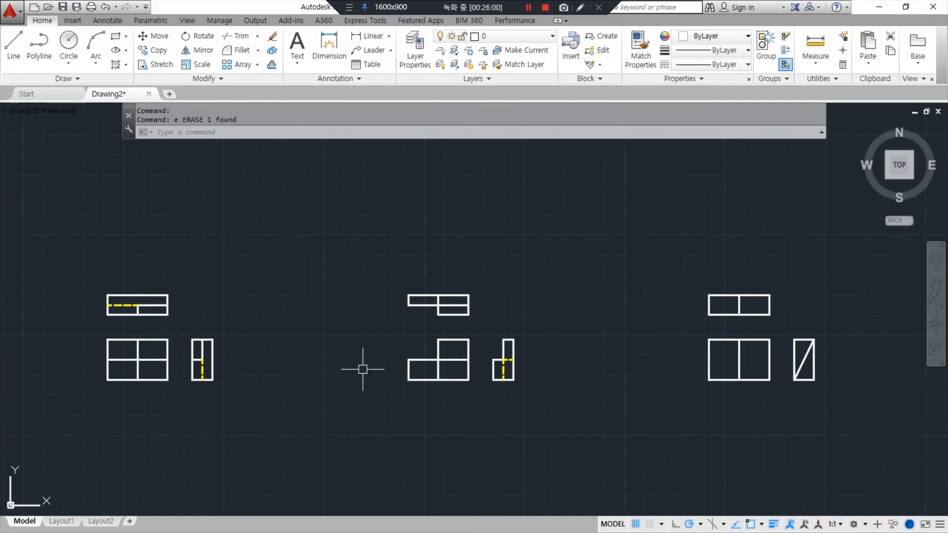
type("z")
key("Return")
key("Return")
left_click_drag(340, 387, 356, 286)
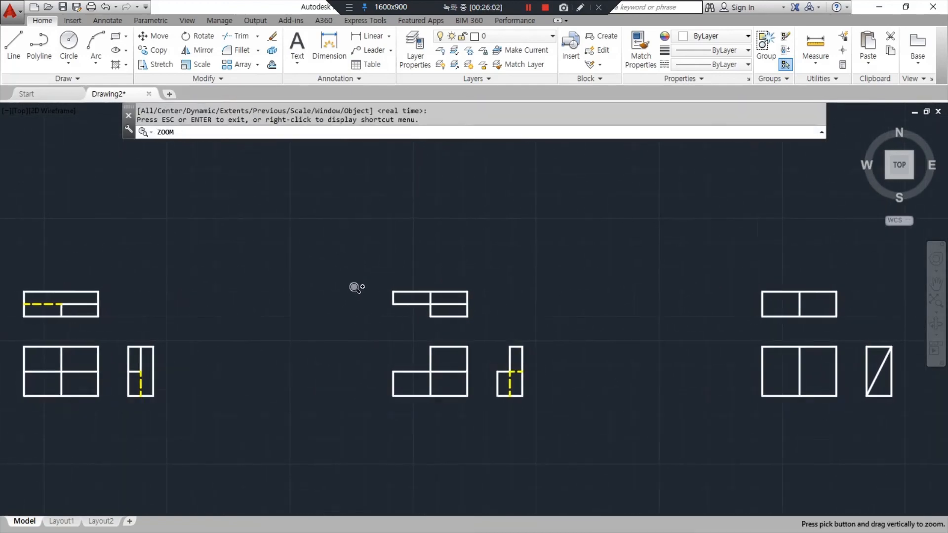